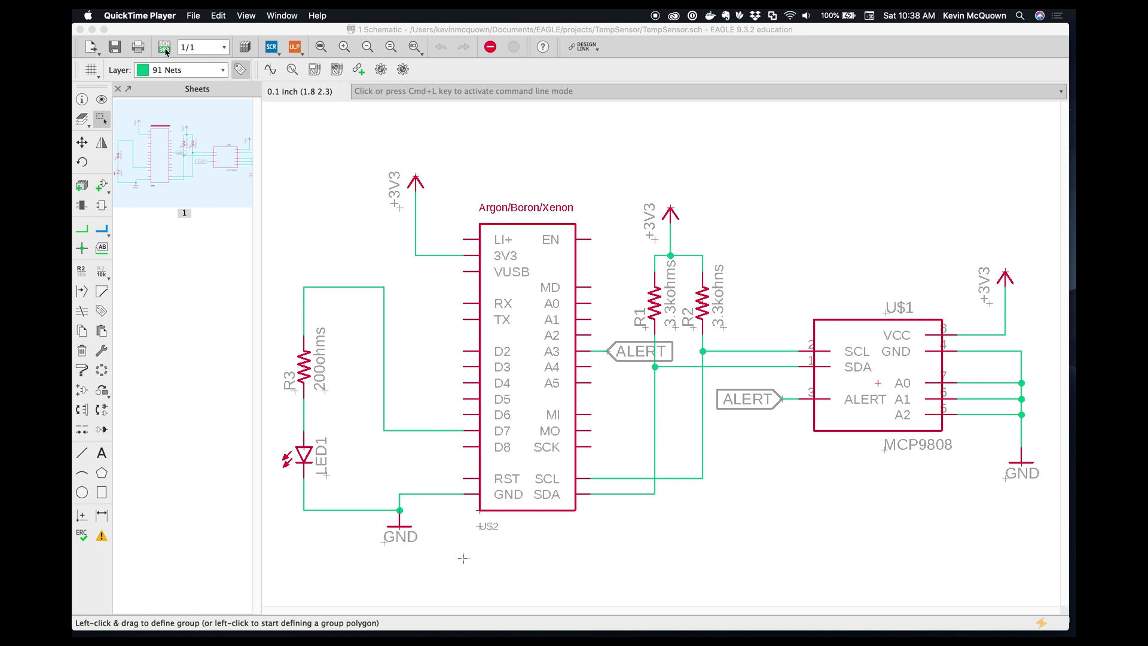
Create the TempSensor board layout from the schematic and line its window up over the schematic window.
{"action": "left_click", "coordinate": [165, 50]}
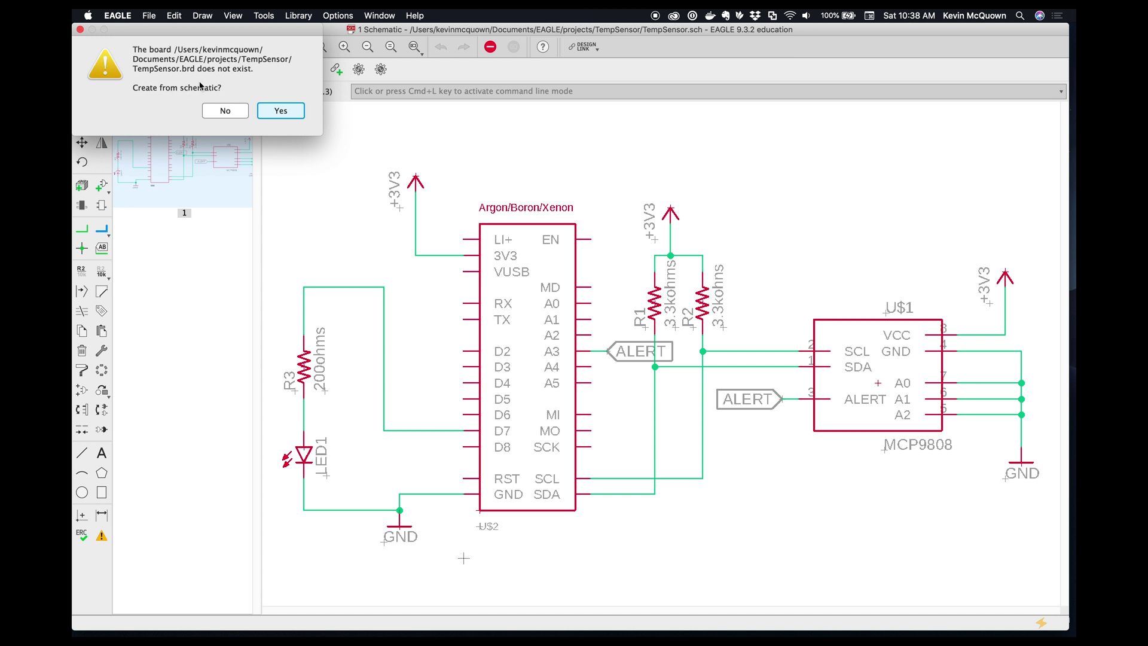
{"action": "left_click", "coordinate": [284, 119]}
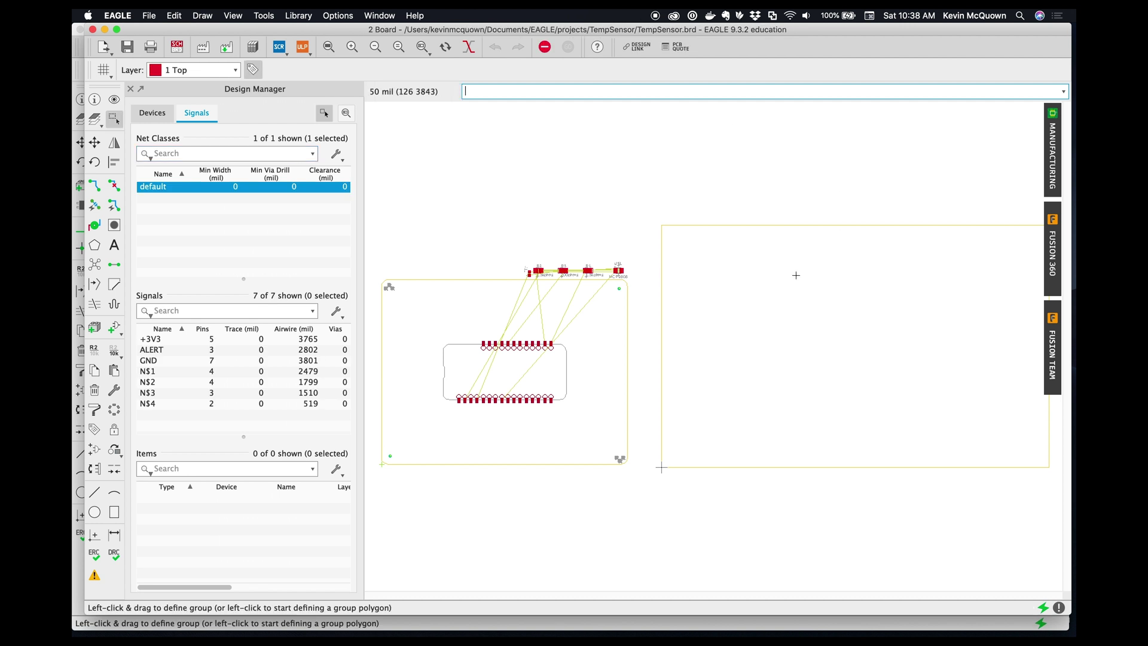
{"action": "left_click_drag", "start_coordinate": [856, 31], "coordinate": [843, 31]}
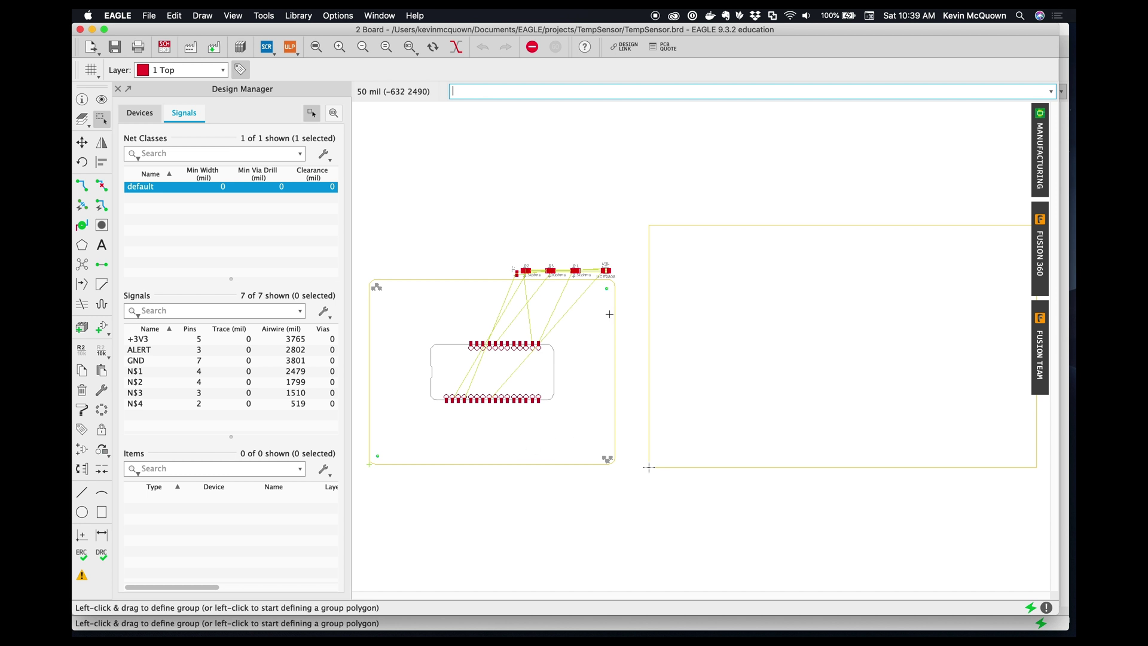
View the TempSensor schematic window and return to the board layout window.
{"action": "left_click", "coordinate": [380, 16]}
{"action": "left_click", "coordinate": [385, 48]}
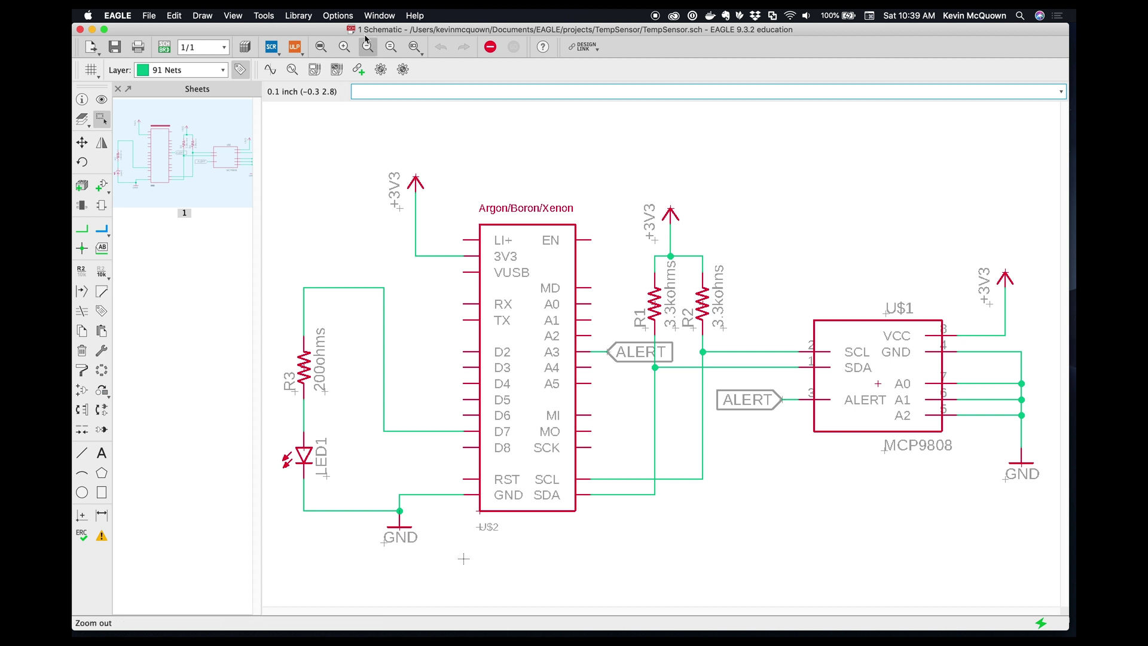
{"action": "left_click", "coordinate": [379, 15]}
{"action": "left_click", "coordinate": [380, 59]}
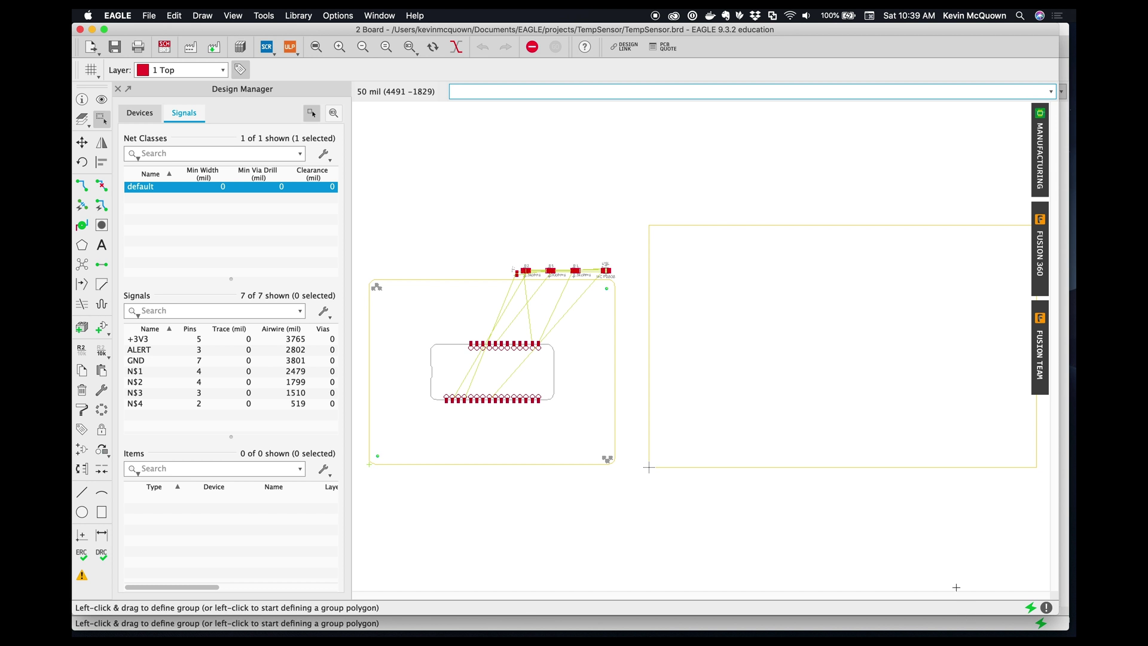
Delete the empty default board outline and move the remaining board with all its parts so its lower-left corner sits on the origin.
{"action": "left_click_drag", "start_coordinate": [640, 207], "coordinate": [963, 497]}
{"action": "key", "text": "Delete"}
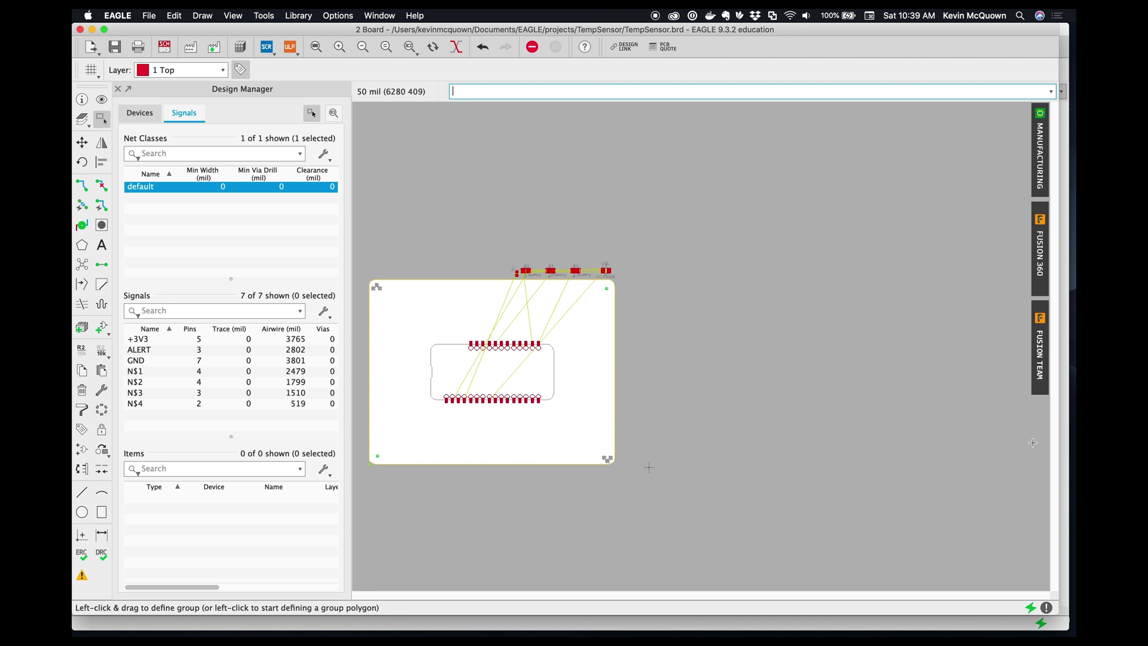
{"action": "left_click_drag", "start_coordinate": [368, 243], "coordinate": [676, 493]}
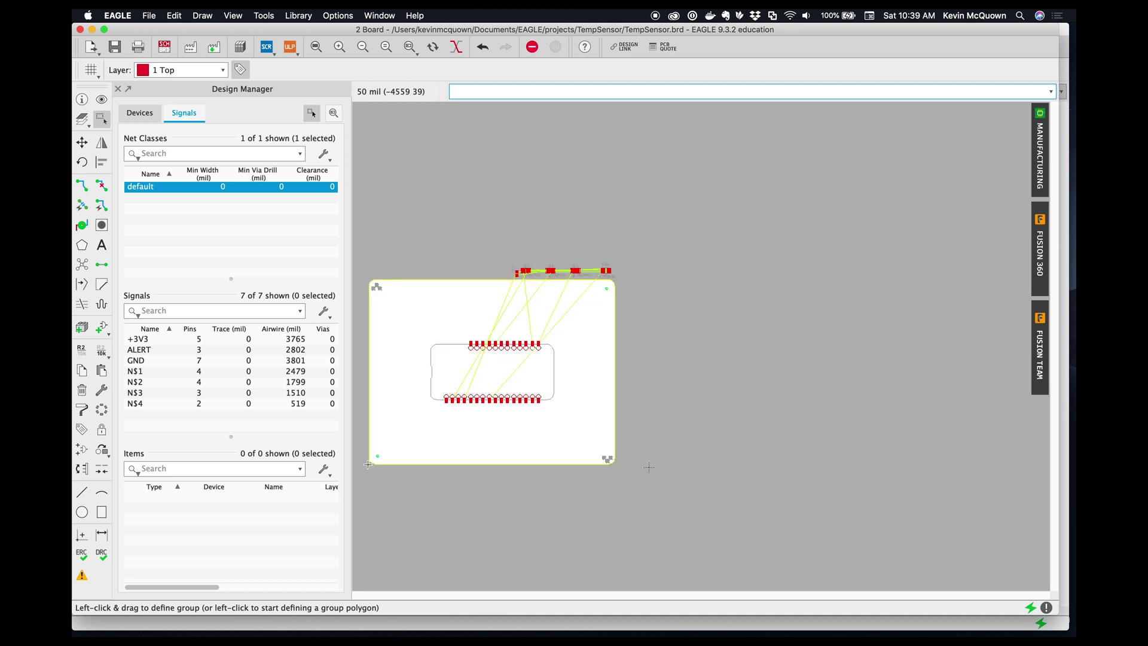
{"action": "left_click_drag", "start_coordinate": [368, 465], "coordinate": [650, 466]}
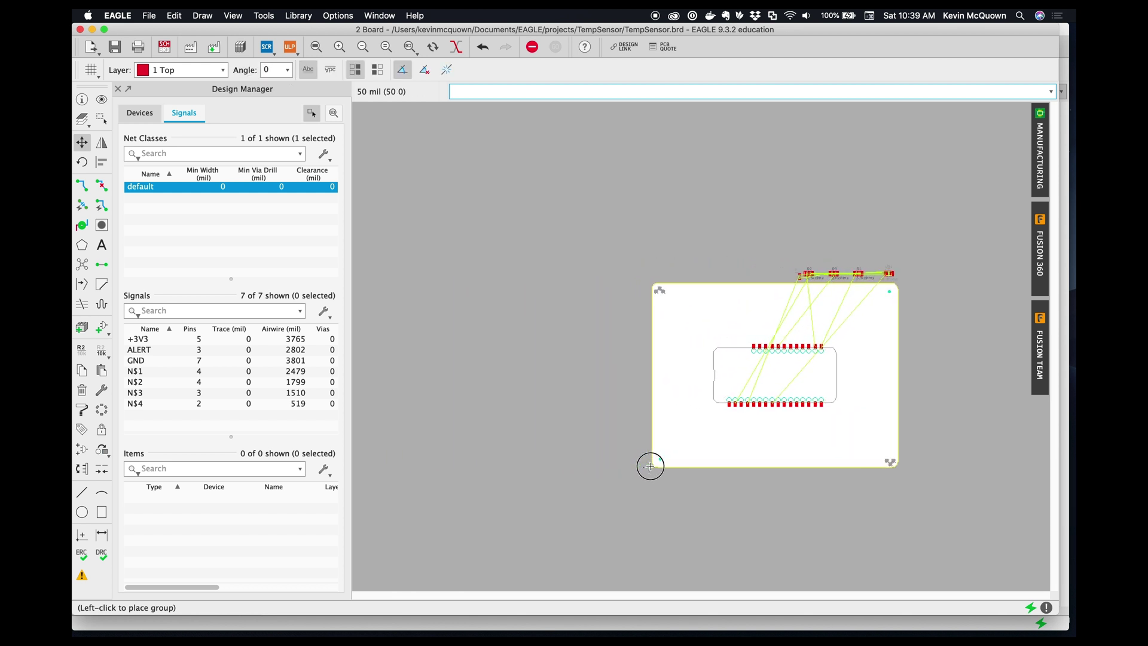
{"action": "left_click", "coordinate": [648, 466]}
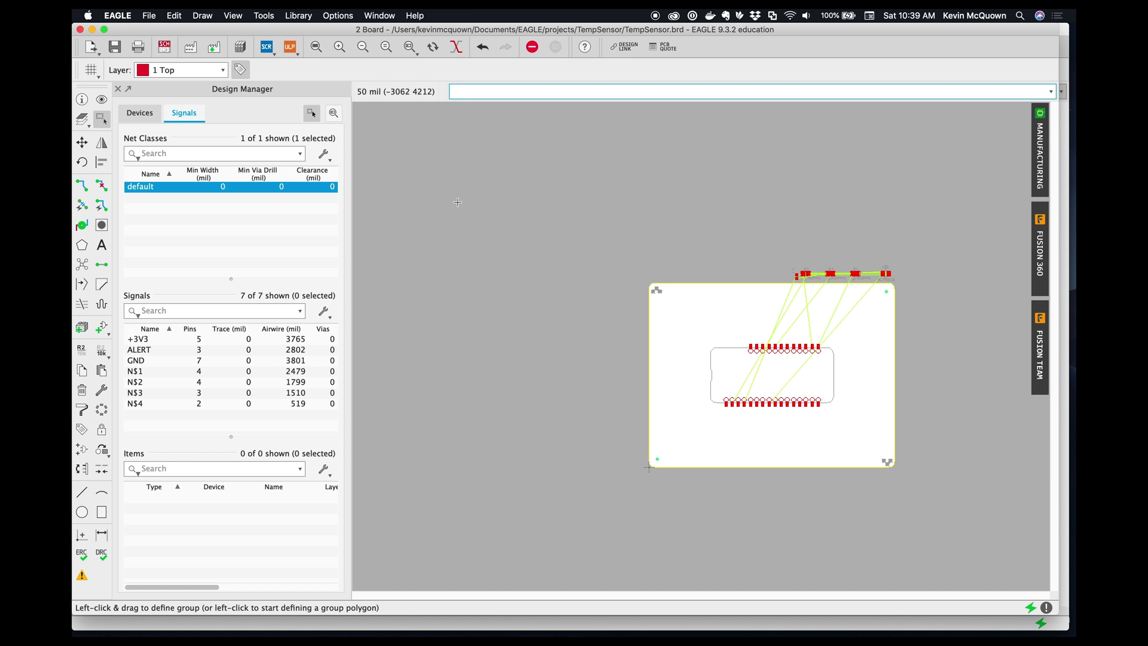
{"action": "left_click", "coordinate": [315, 49]}
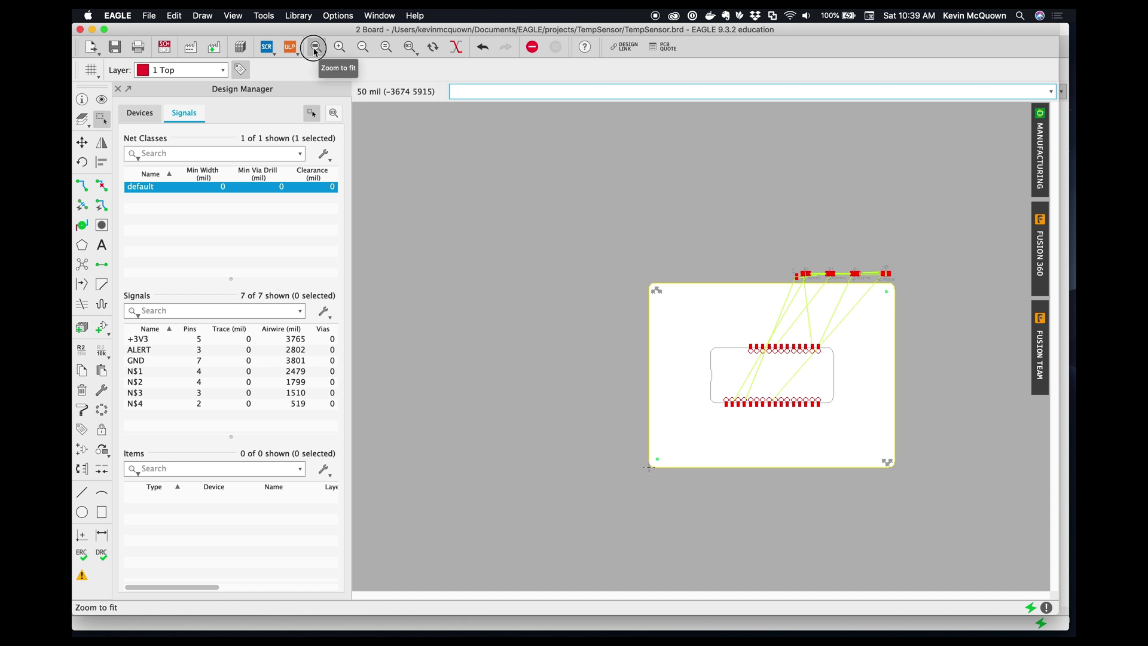
{"action": "left_click", "coordinate": [496, 131]}
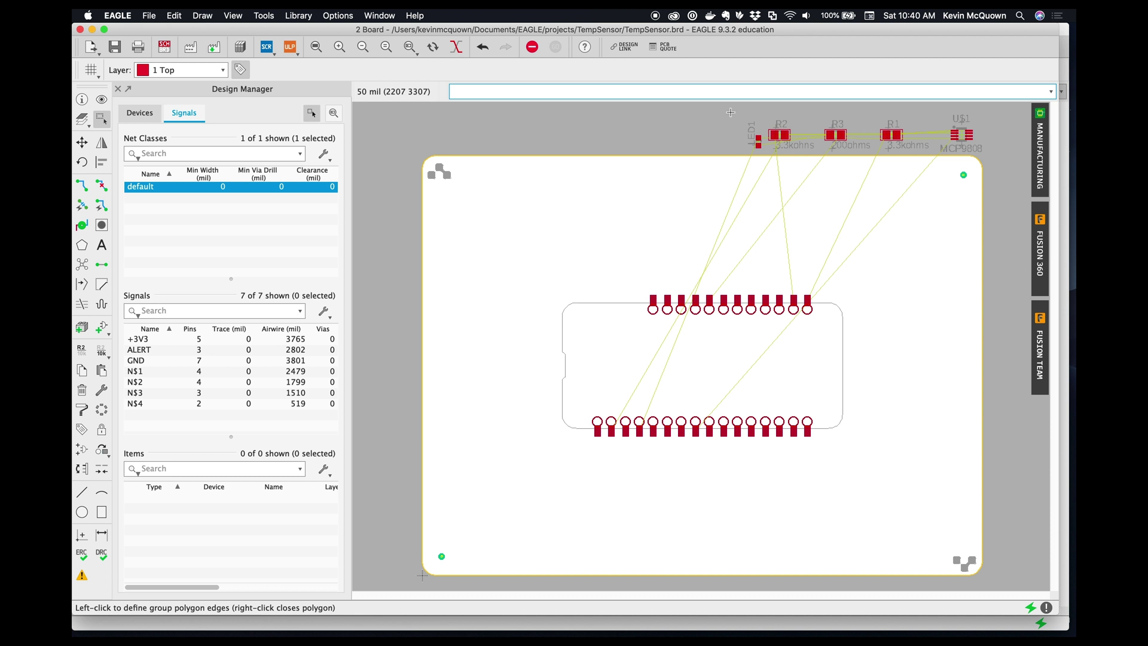
Move the group of LED1, R1, R2, R3 and the MCP9808 sensor from above the board into the microcontroller outline.
{"action": "left_click_drag", "start_coordinate": [730, 111], "coordinate": [1022, 177]}
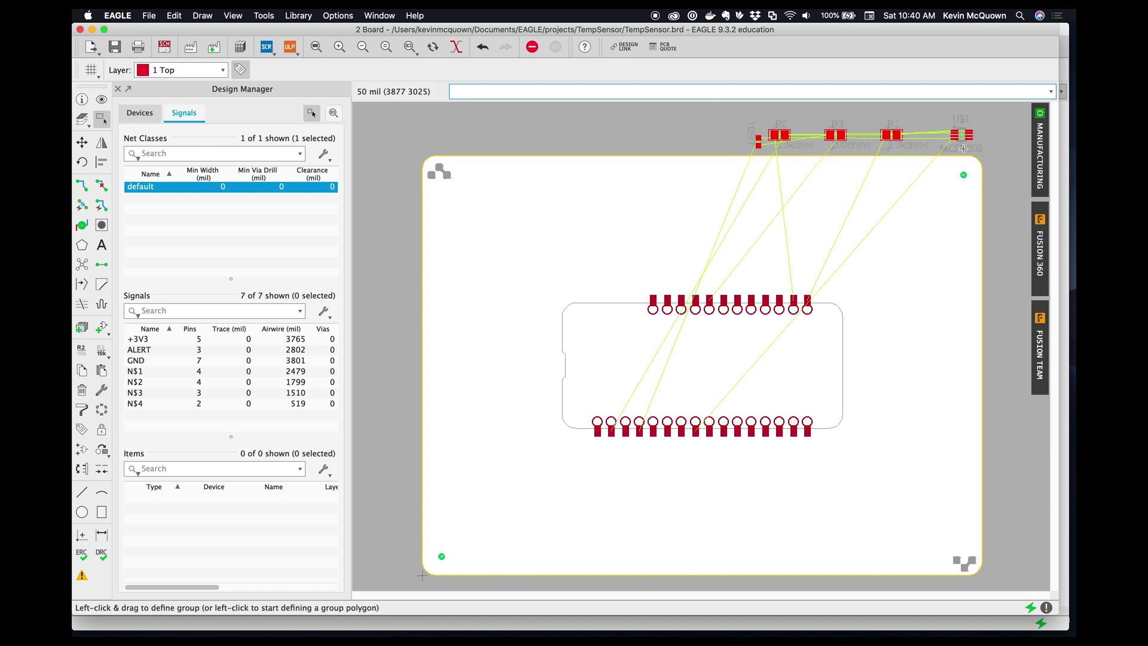
{"action": "left_click_drag", "start_coordinate": [961, 135], "coordinate": [805, 364]}
{"action": "left_click", "coordinate": [963, 361]}
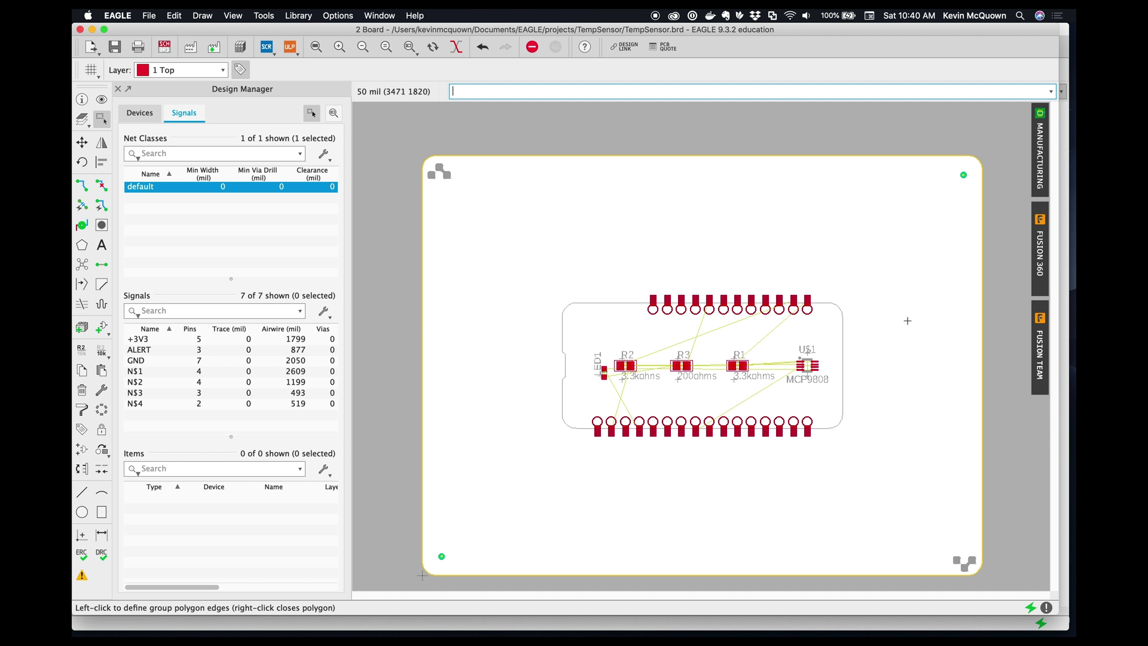
Examine the Distance and Clearance settings of the board's default design rules (DRC).
{"action": "left_click", "coordinate": [263, 16]}
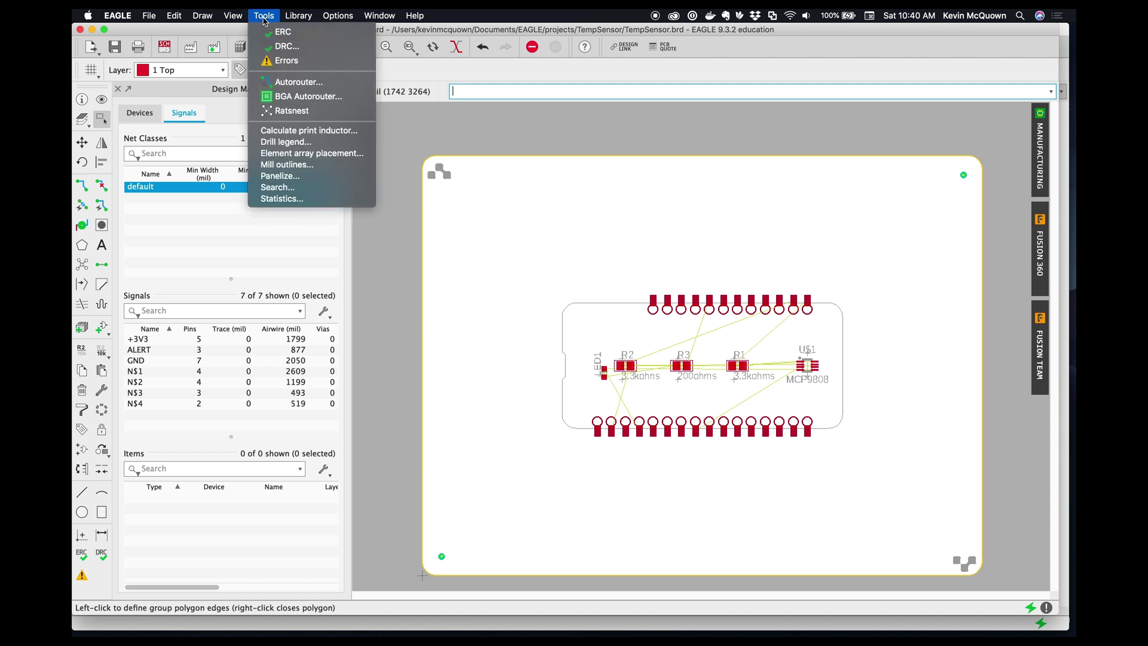
{"action": "left_click", "coordinate": [279, 47]}
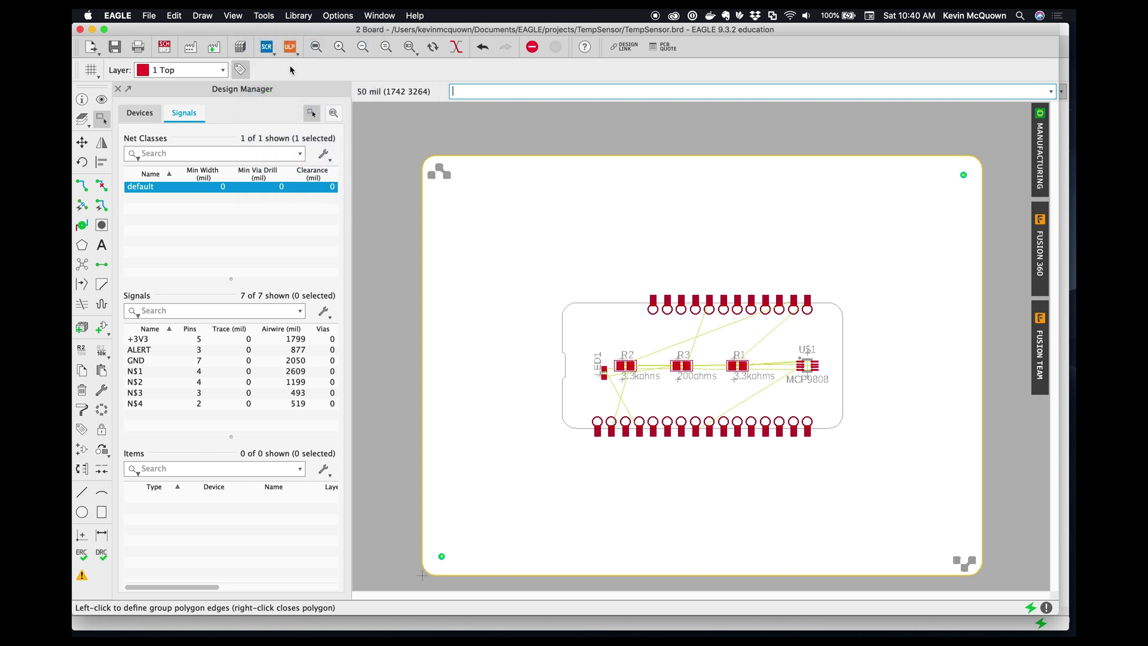
{"action": "left_click", "coordinate": [241, 56]}
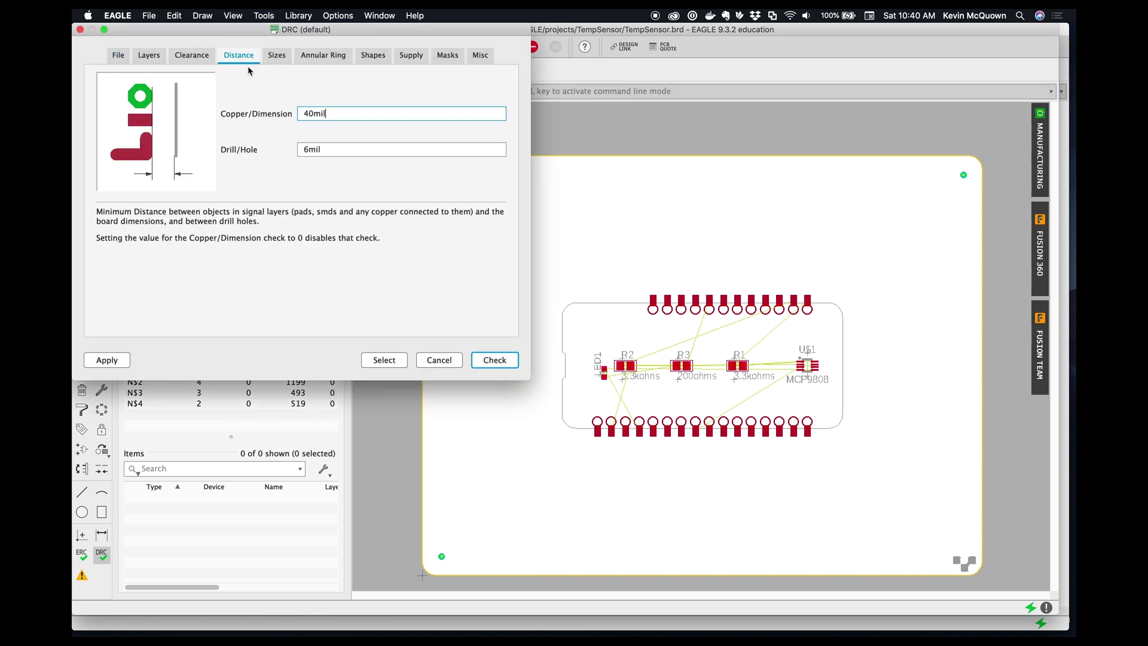
{"action": "left_click", "coordinate": [187, 56]}
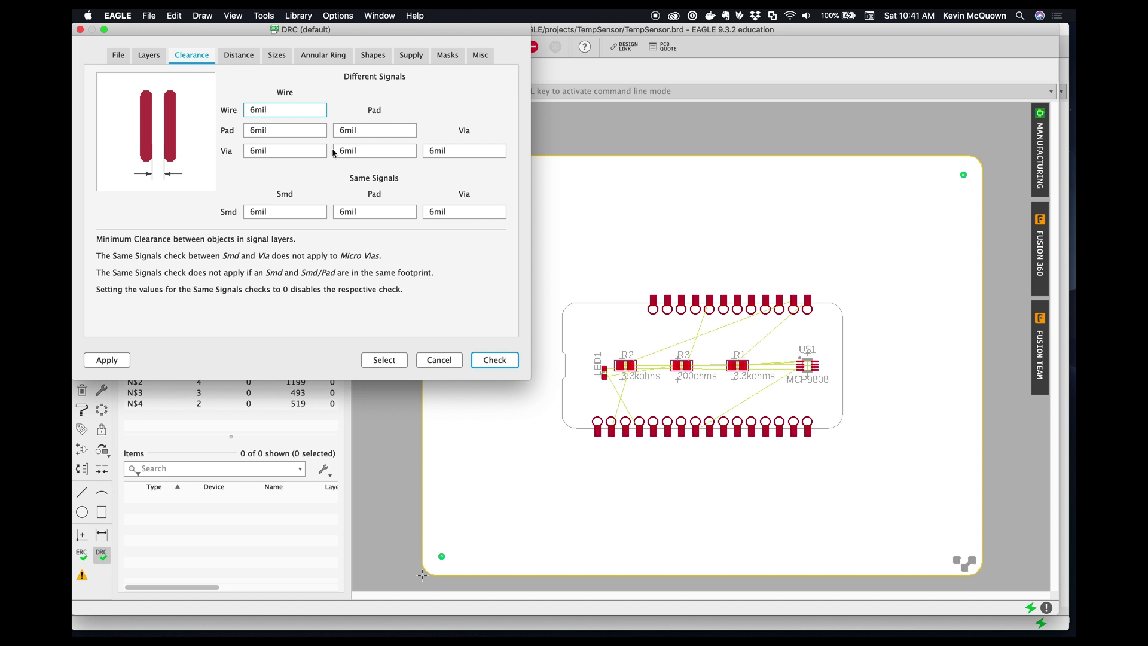
{"action": "left_click", "coordinate": [373, 150]}
Switch to Safari, search for "osh park dru for eagle" and open the OSH Park Docs page on Eagle Design Rules Files.
{"action": "key", "text": "super+Tab"}
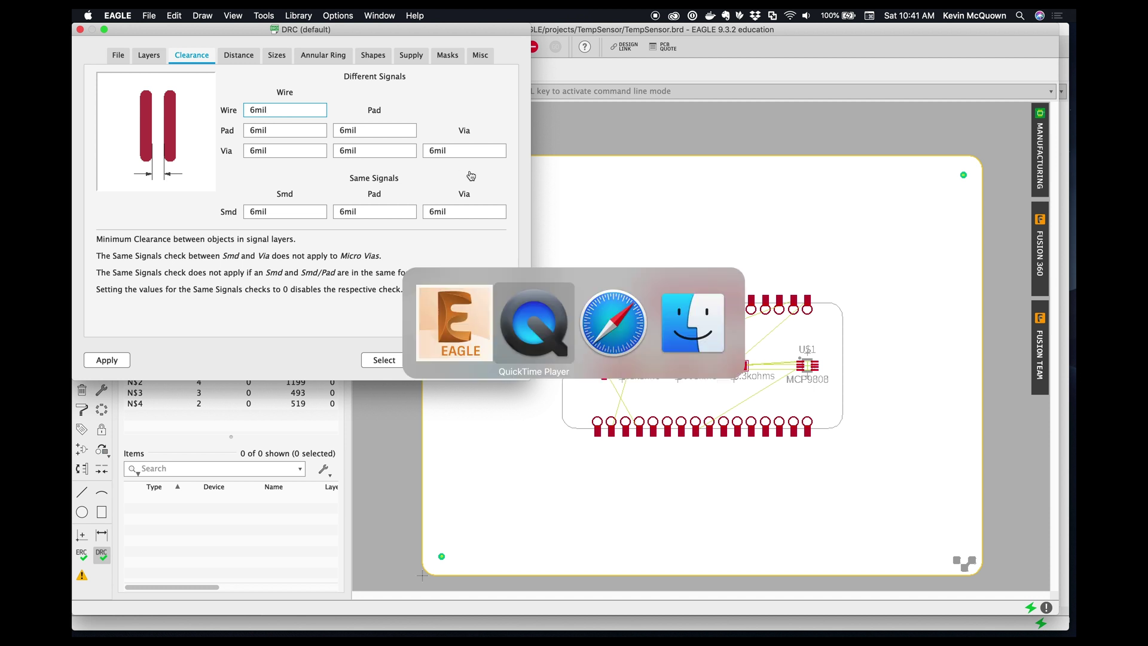
{"action": "left_click", "coordinate": [605, 331]}
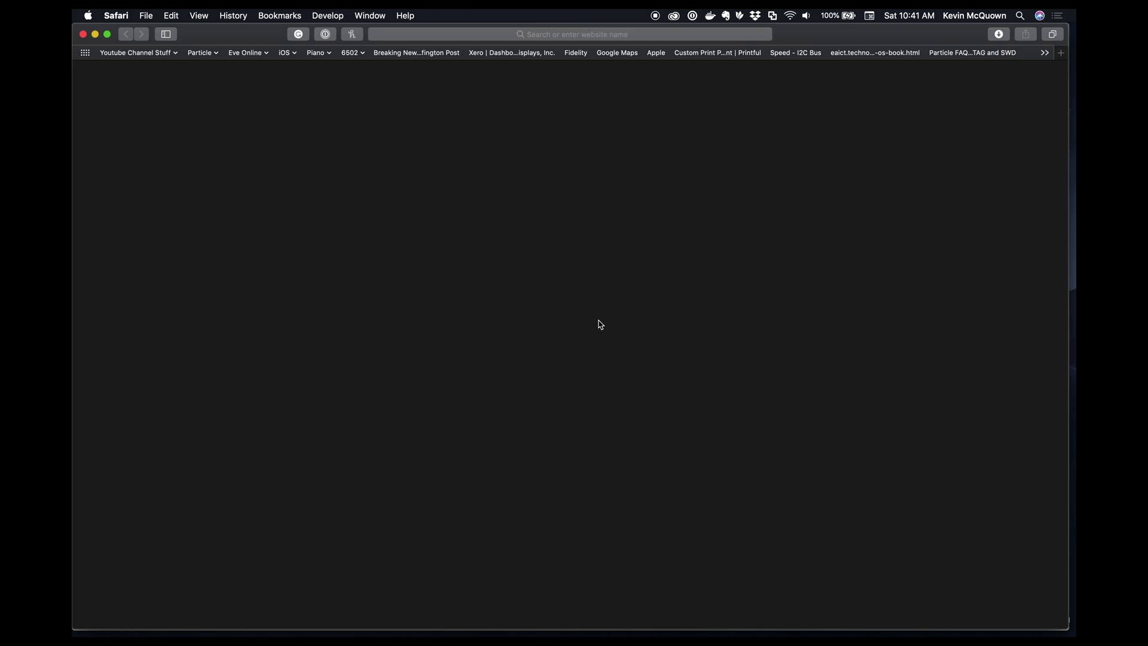
{"action": "key", "text": "super+l"}
{"action": "type", "text": "od"}
{"action": "key", "text": "BackSpace"}
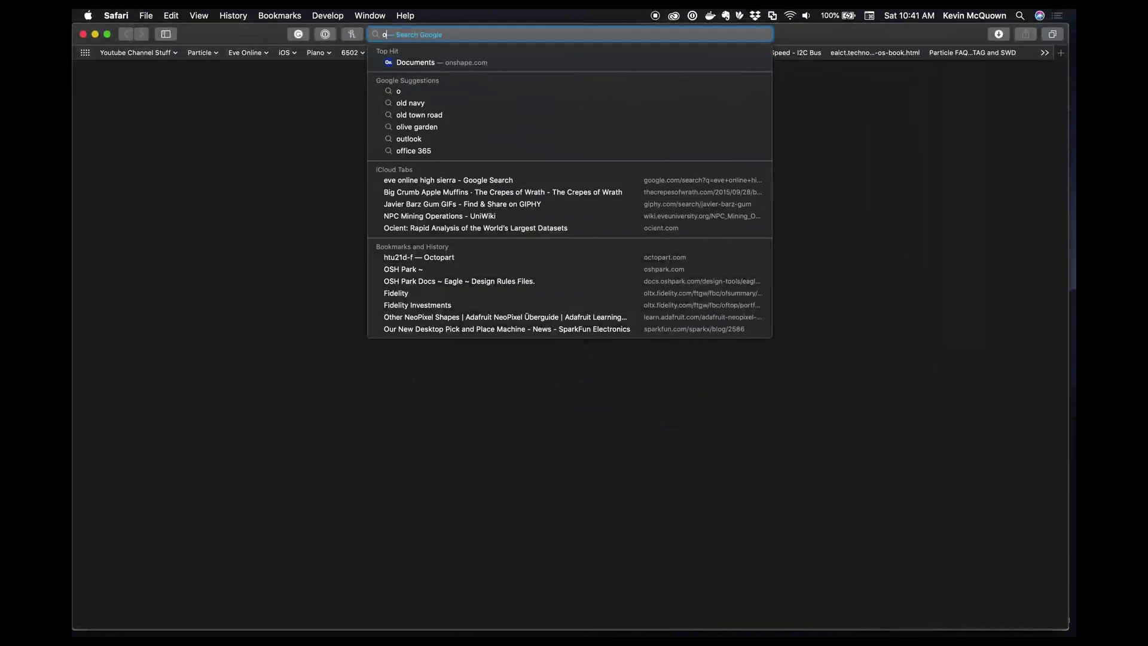
{"action": "type", "text": "sh park dru"}
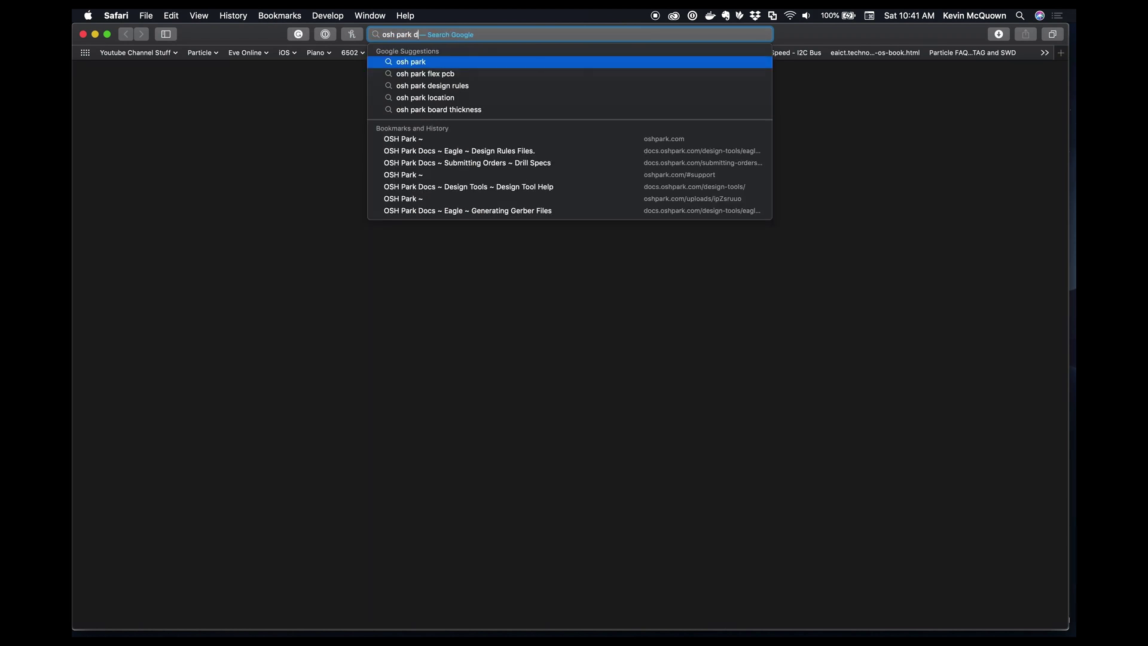
{"action": "type", "text": " for eagle"}
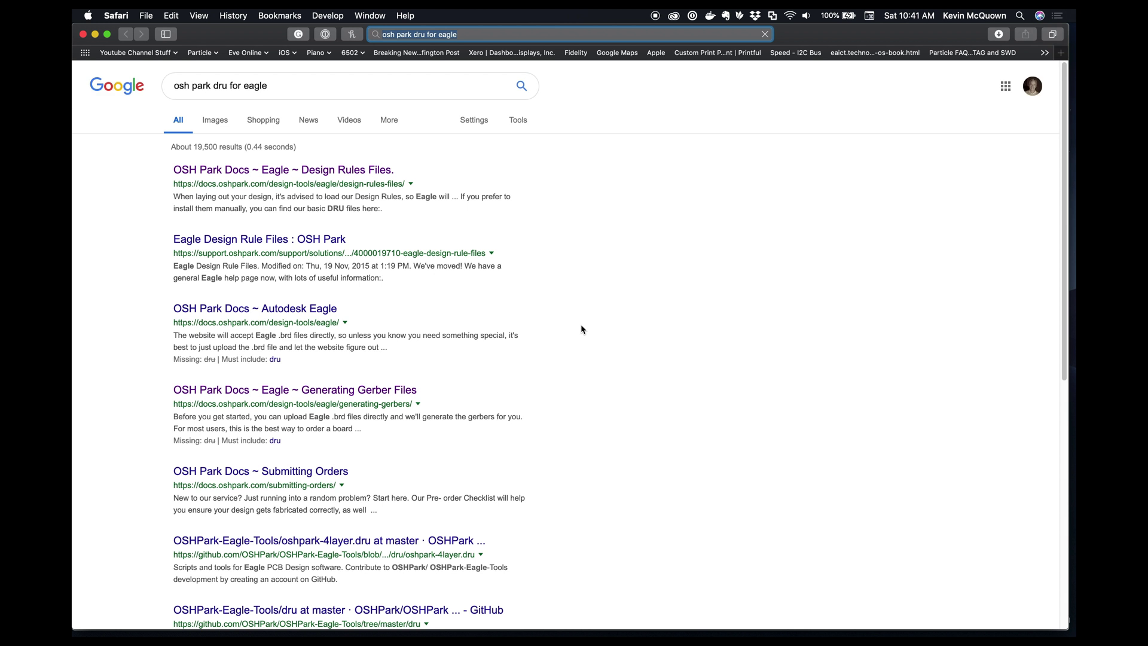
{"action": "left_click", "coordinate": [291, 173]}
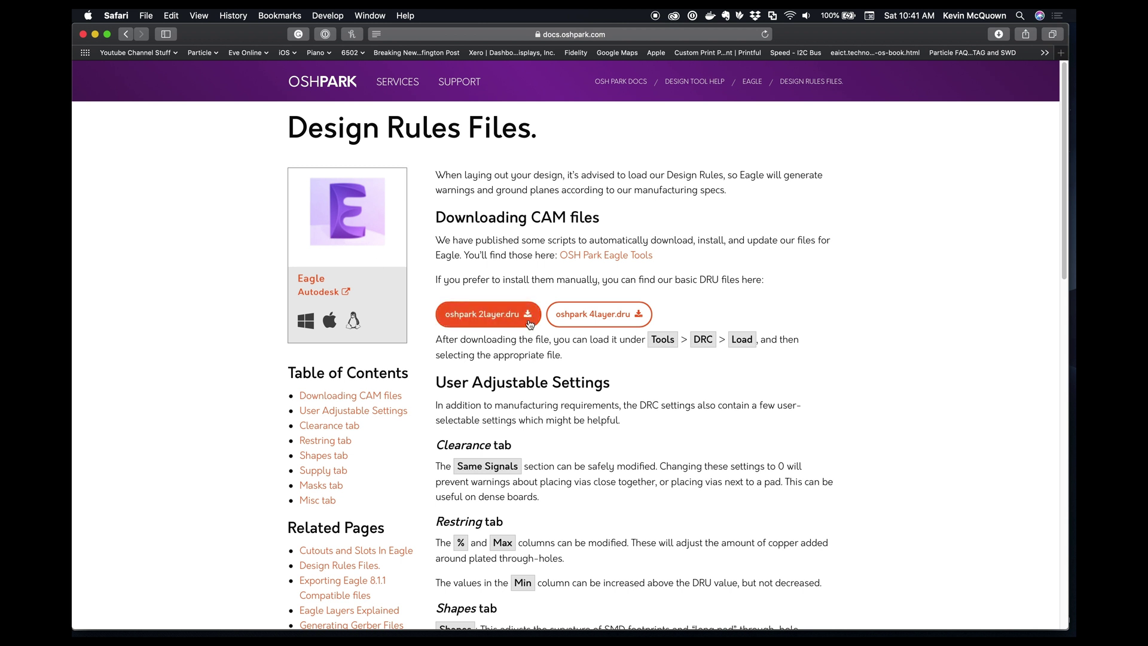
Download the linked oshpark 2layer.dru design rules file from the OSH Park page.
{"action": "left_click", "coordinate": [526, 317]}
{"action": "left_click", "coordinate": [527, 323]}
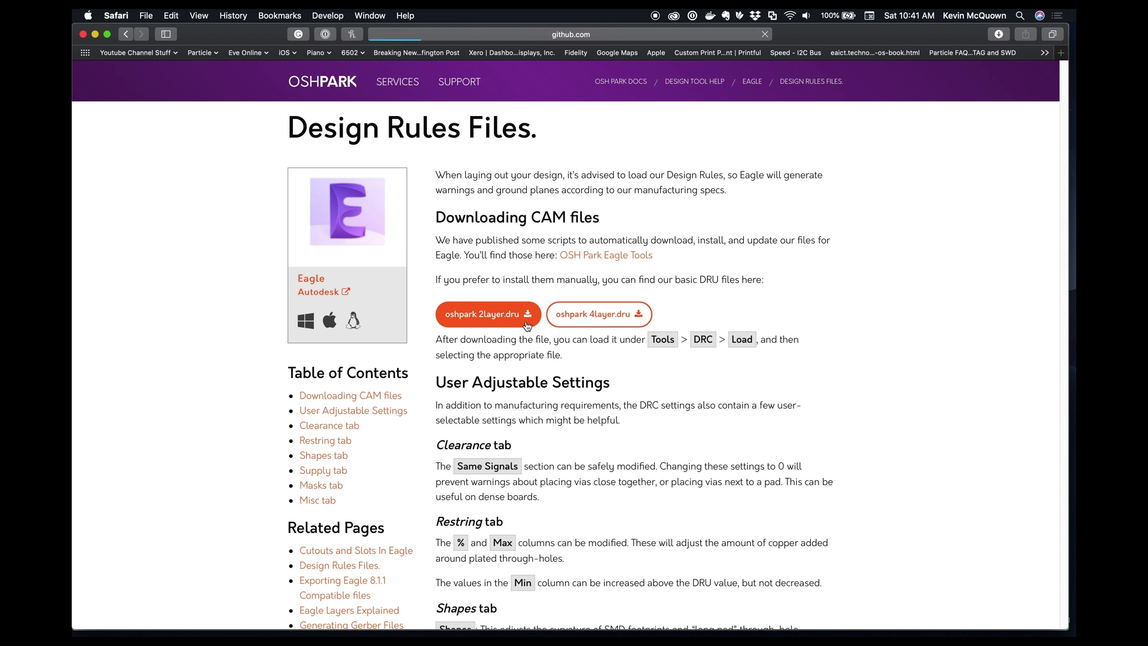
{"action": "left_click", "coordinate": [125, 34]}
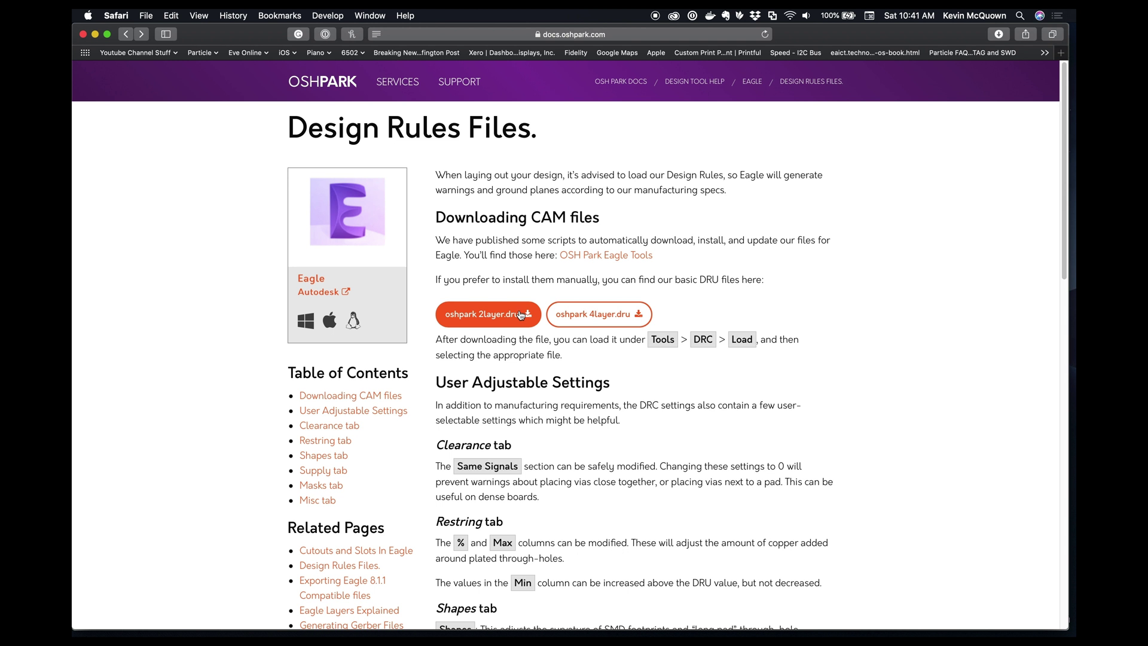
{"action": "right_click", "coordinate": [522, 315]}
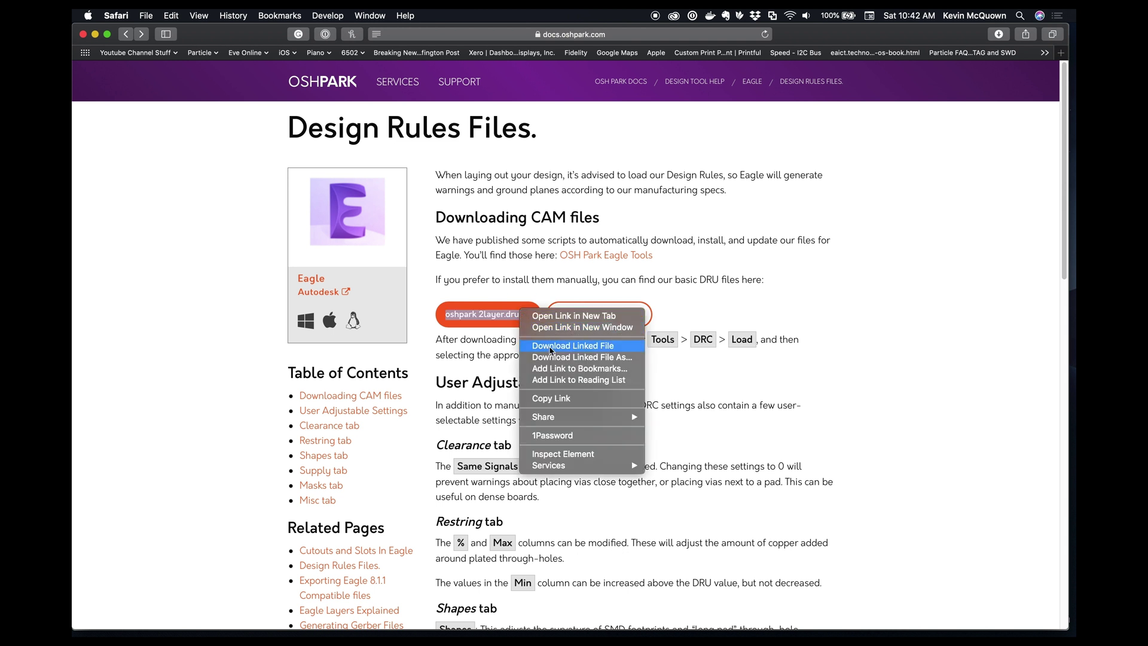
{"action": "left_click", "coordinate": [556, 346]}
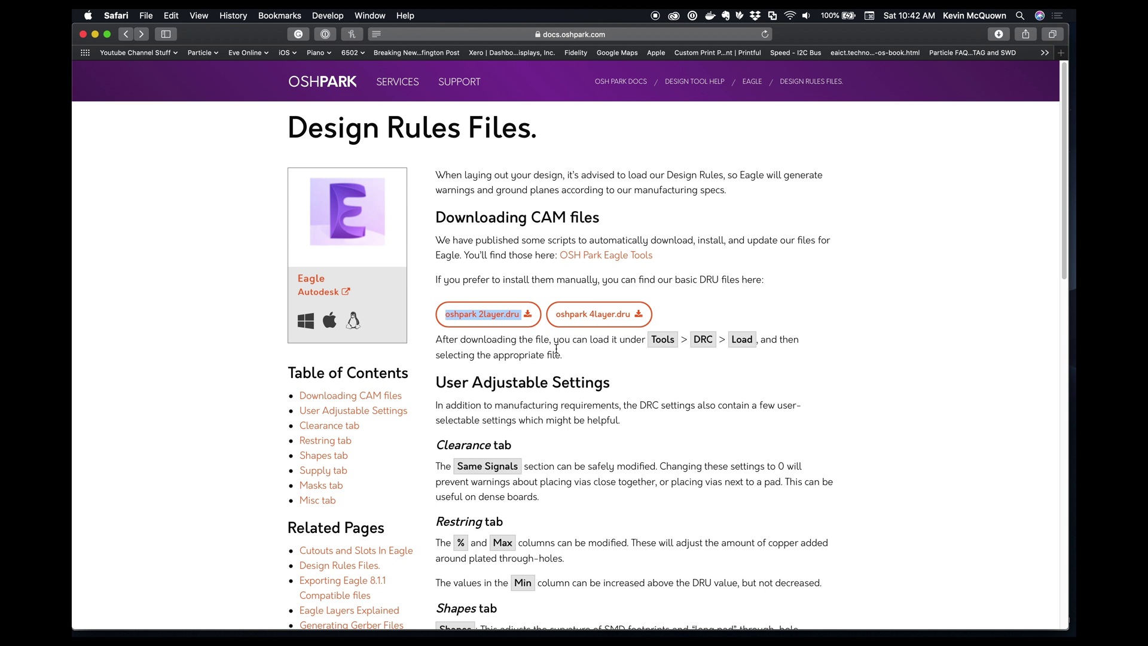
Switch back to EAGLE, close and reopen the DRC settings, and open the file chooser for loading design rules.
{"action": "key", "text": "super+Tab"}
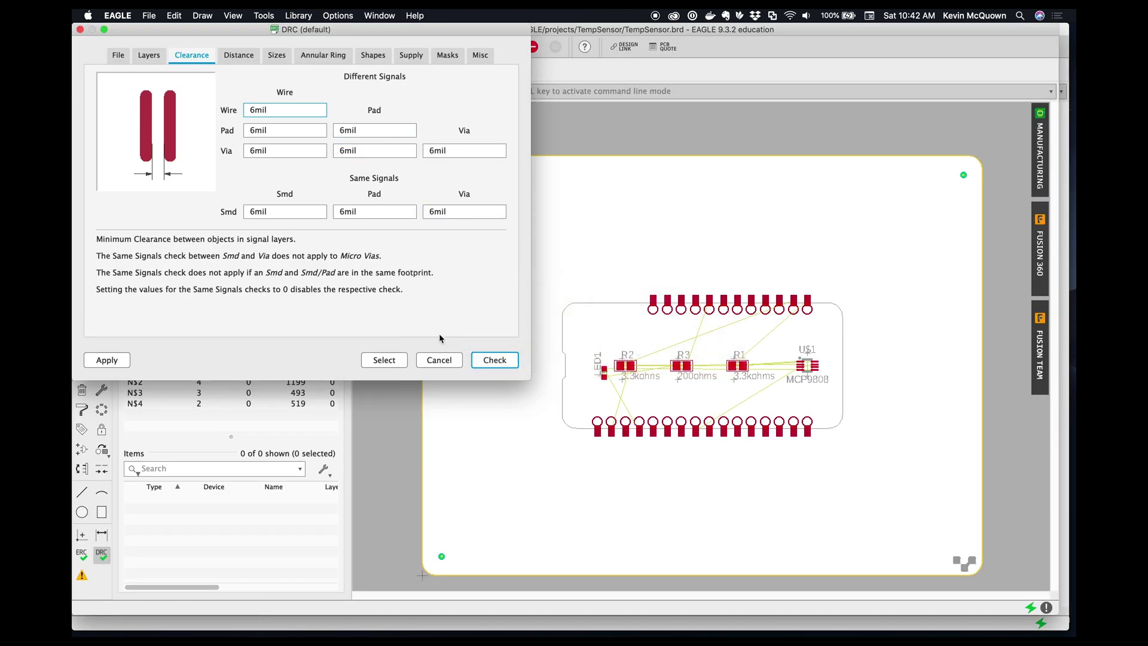
{"action": "left_click", "coordinate": [442, 361]}
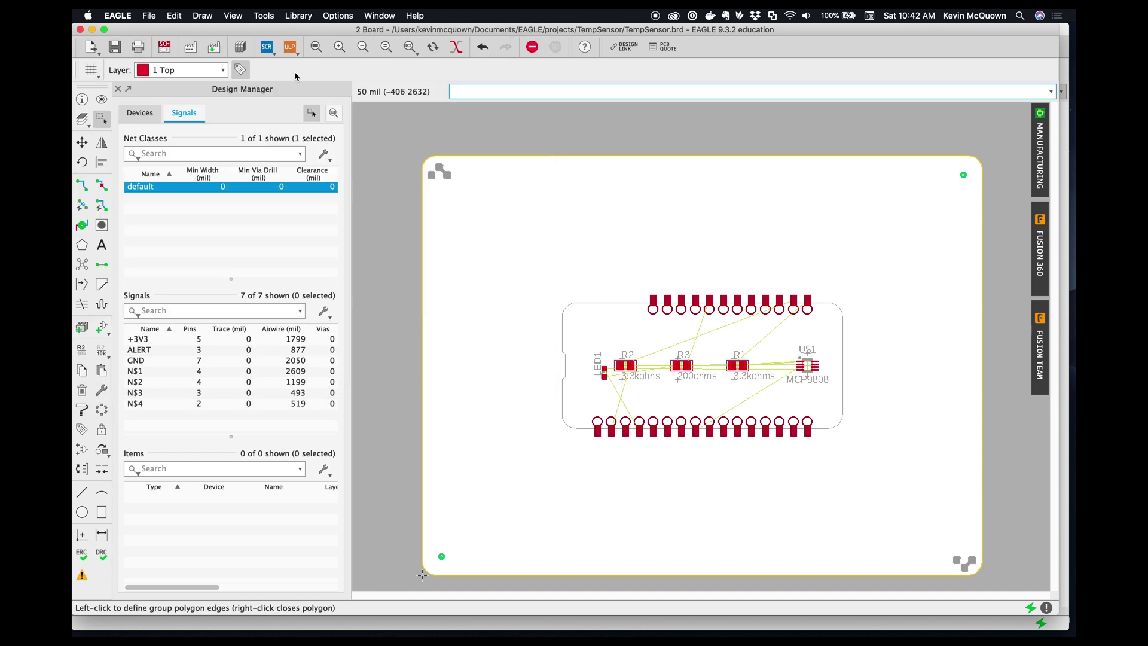
{"action": "left_click", "coordinate": [263, 16]}
{"action": "left_click", "coordinate": [267, 46]}
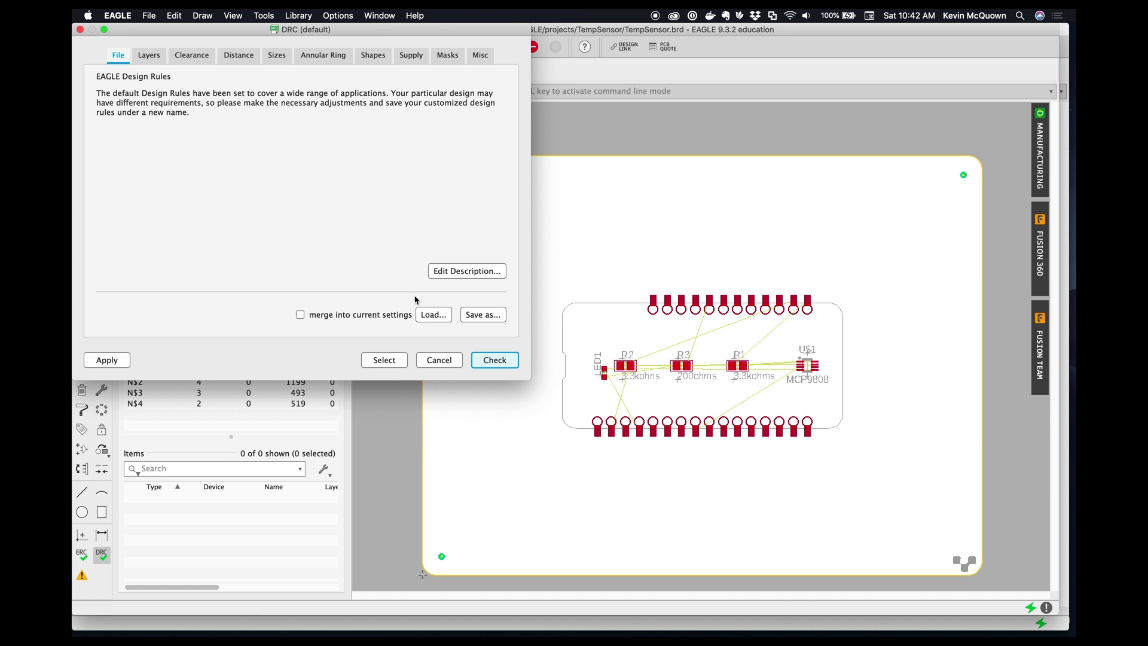
{"action": "left_click", "coordinate": [490, 273]}
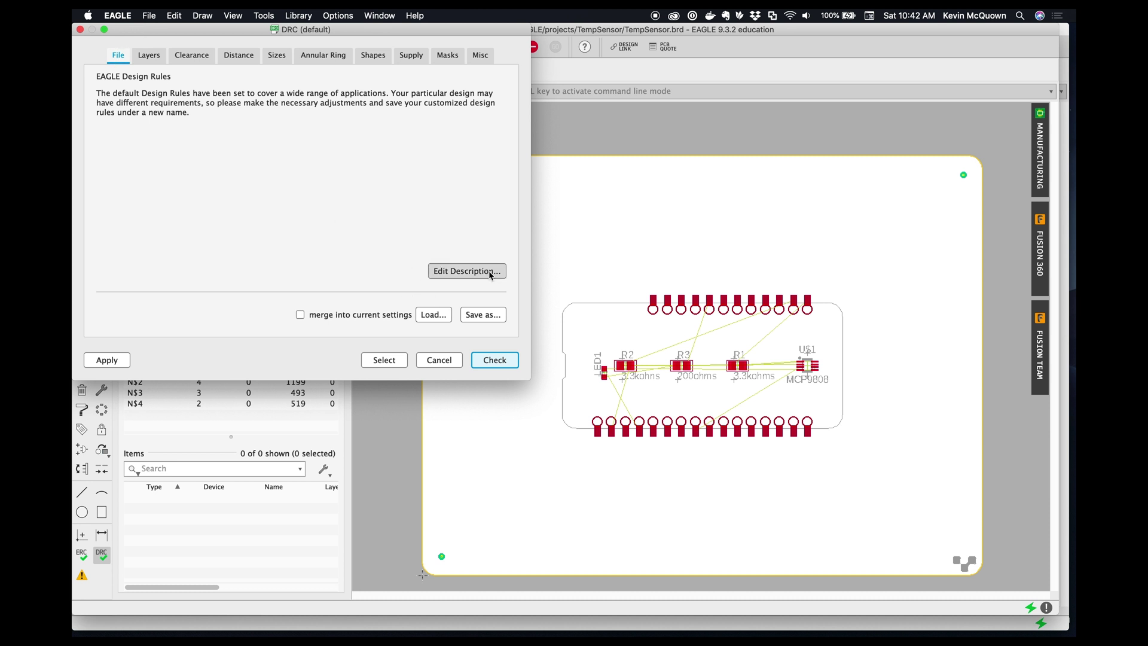
{"action": "left_click", "coordinate": [444, 315]}
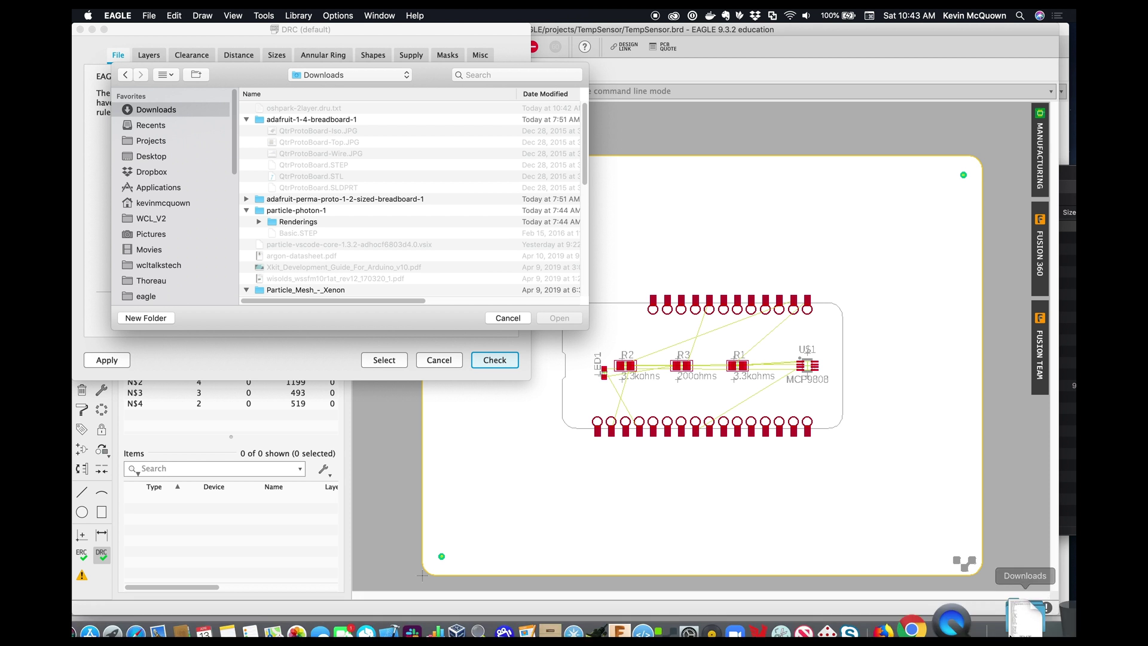
Switch to Finder and rename oshpark-2layer.dru.txt in Downloads to oshpark-2layer.dru, accepting the .dru extension.
{"action": "left_click", "coordinate": [1026, 623]}
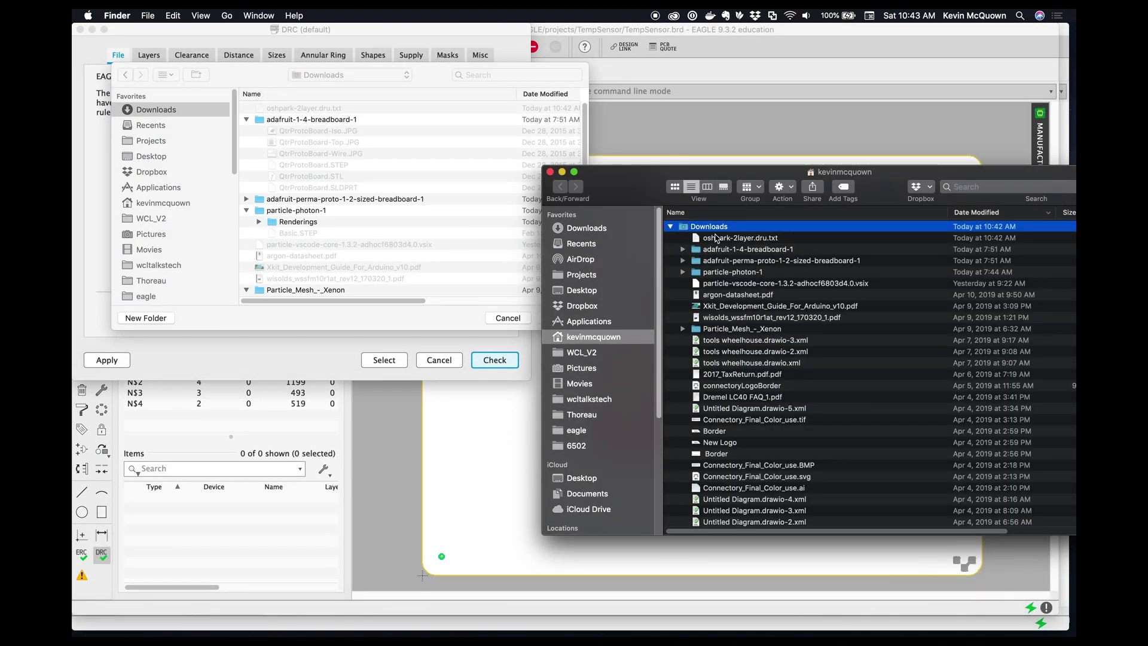
{"action": "left_click", "coordinate": [737, 239]}
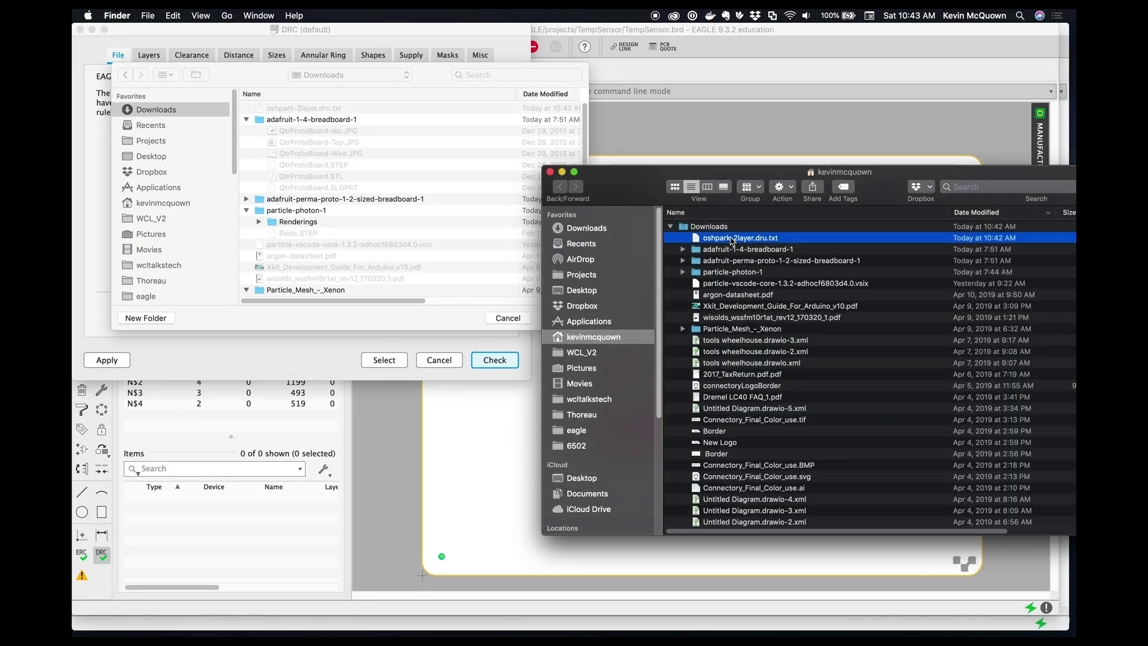
{"action": "right_click", "coordinate": [762, 238]}
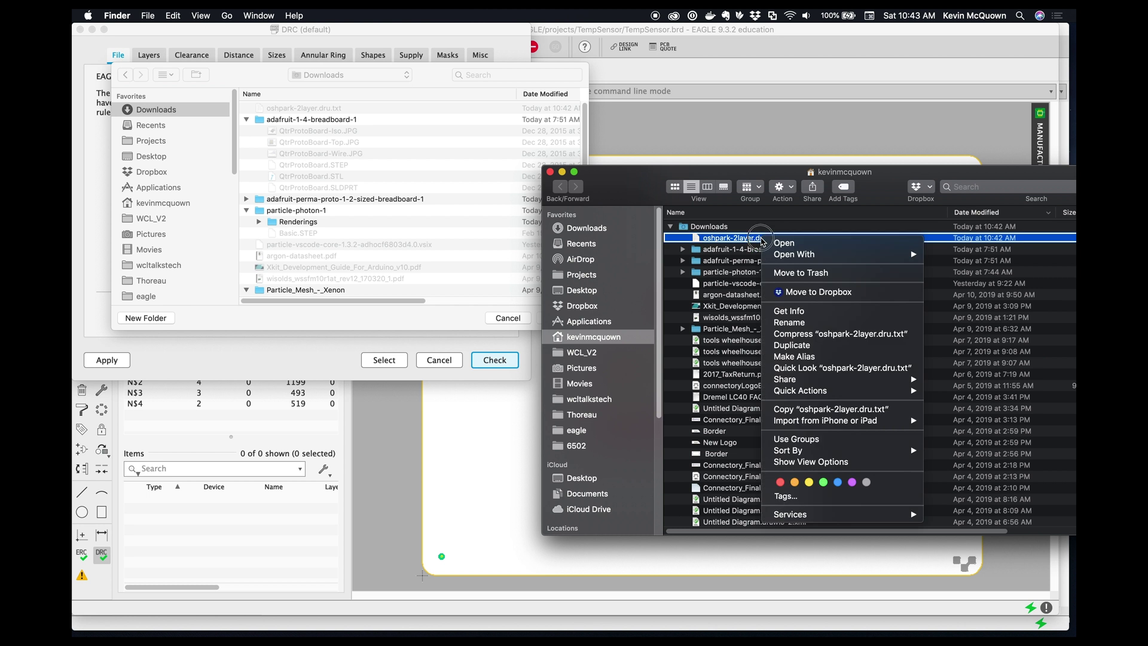
{"action": "left_click", "coordinate": [757, 233]}
{"action": "left_click", "coordinate": [761, 239]}
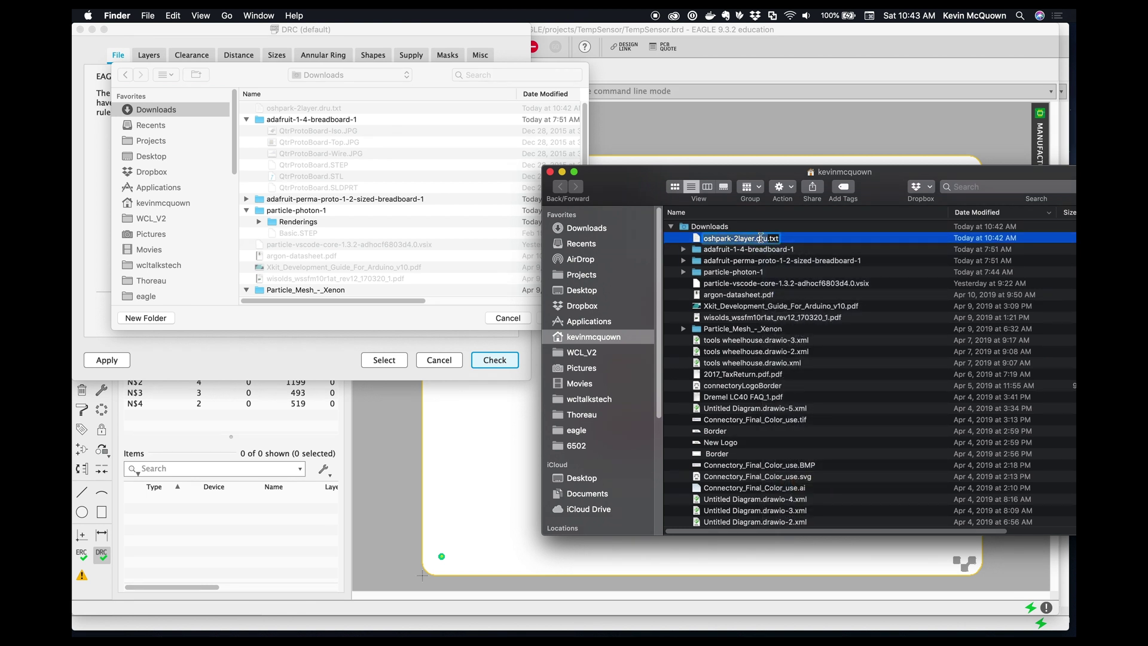
{"action": "key", "text": "Right"}
{"action": "key", "text": "BackSpace"}
{"action": "key", "text": "BackSpace"}
{"action": "key", "text": "BackSpace"}
{"action": "key", "text": "BackSpace"}
{"action": "key", "text": "Return"}
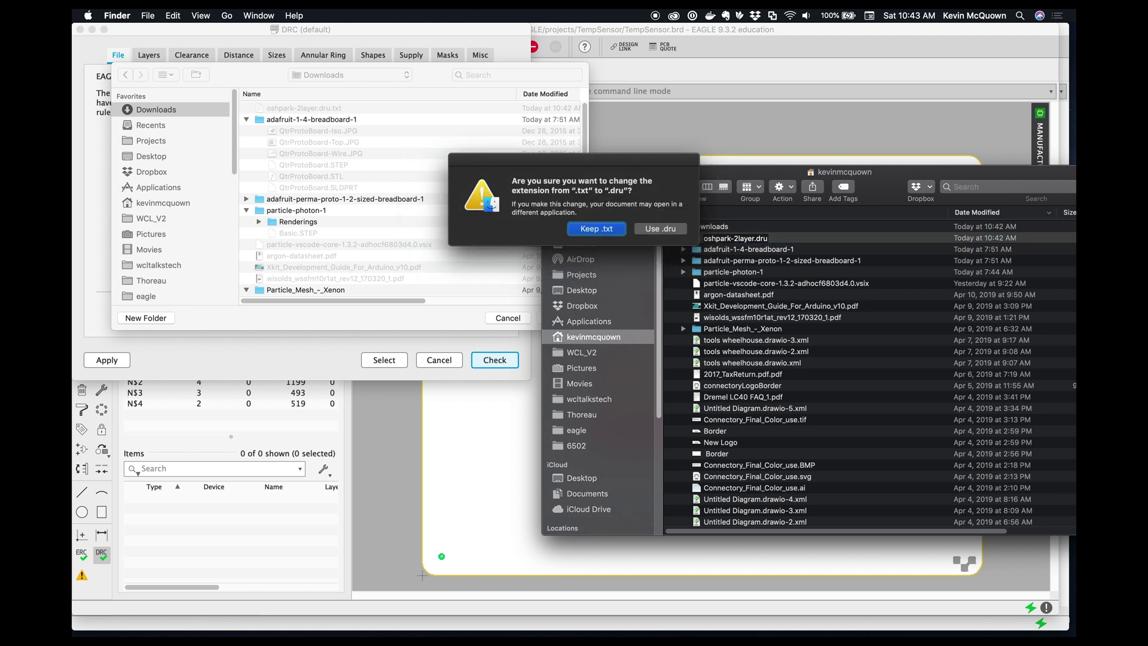
{"action": "left_click", "coordinate": [660, 229]}
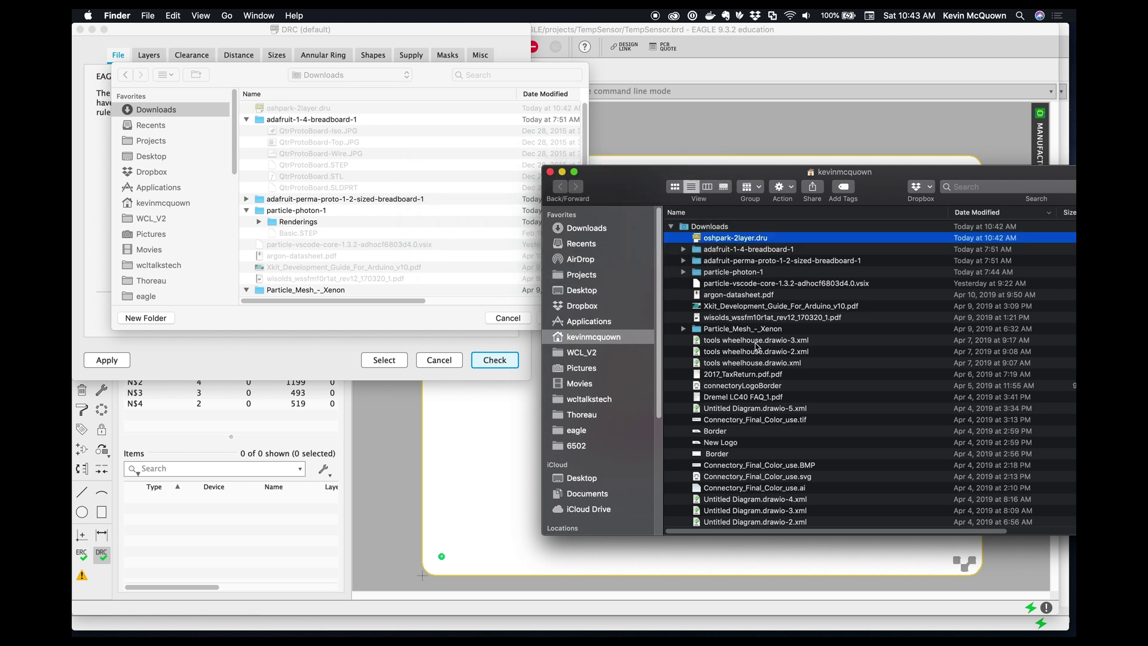
Switch back to EAGLE, reopen the design rules file chooser and load oshpark-2layer.dru from Downloads into the DRC settings.
{"action": "left_click", "coordinate": [434, 375]}
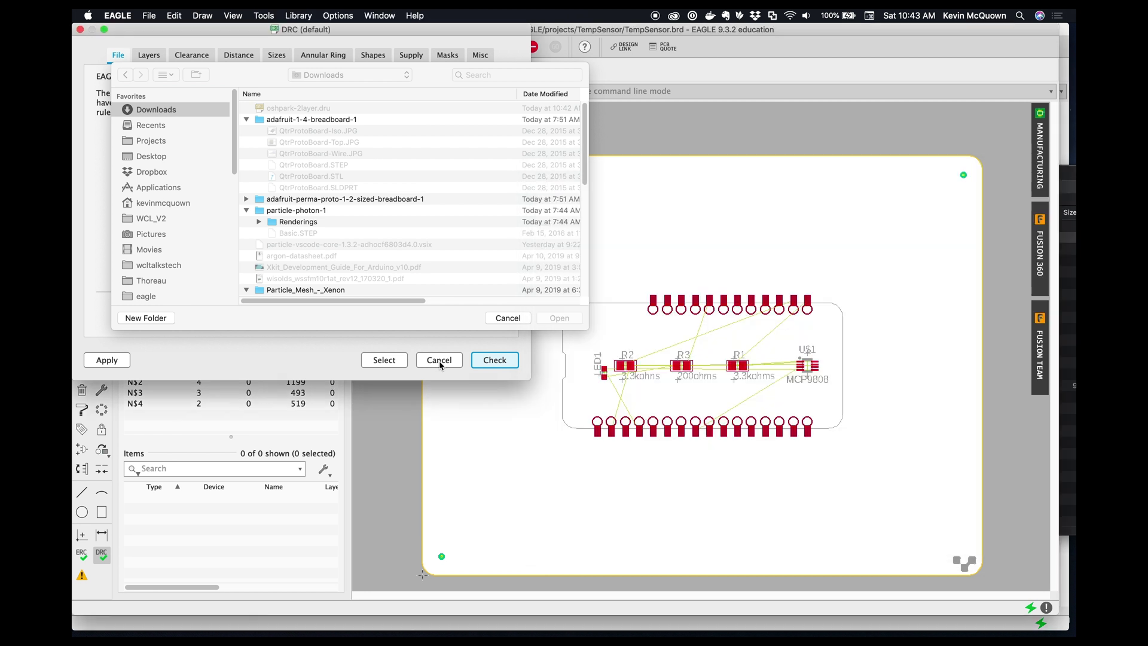
{"action": "left_click", "coordinate": [509, 318]}
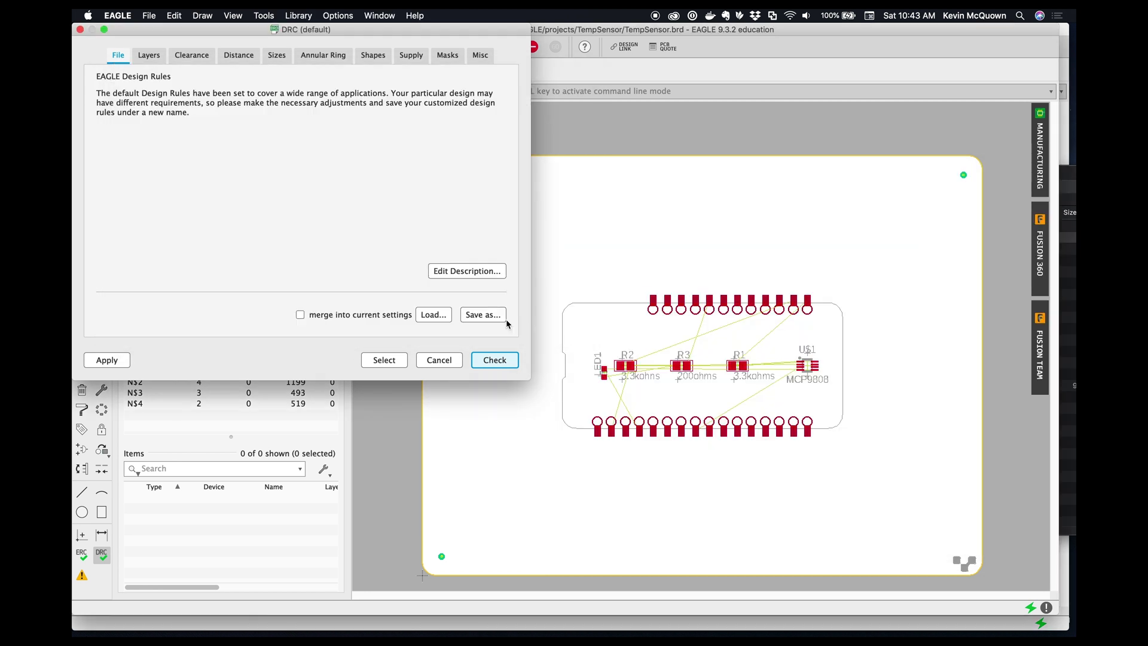
{"action": "left_click", "coordinate": [431, 317]}
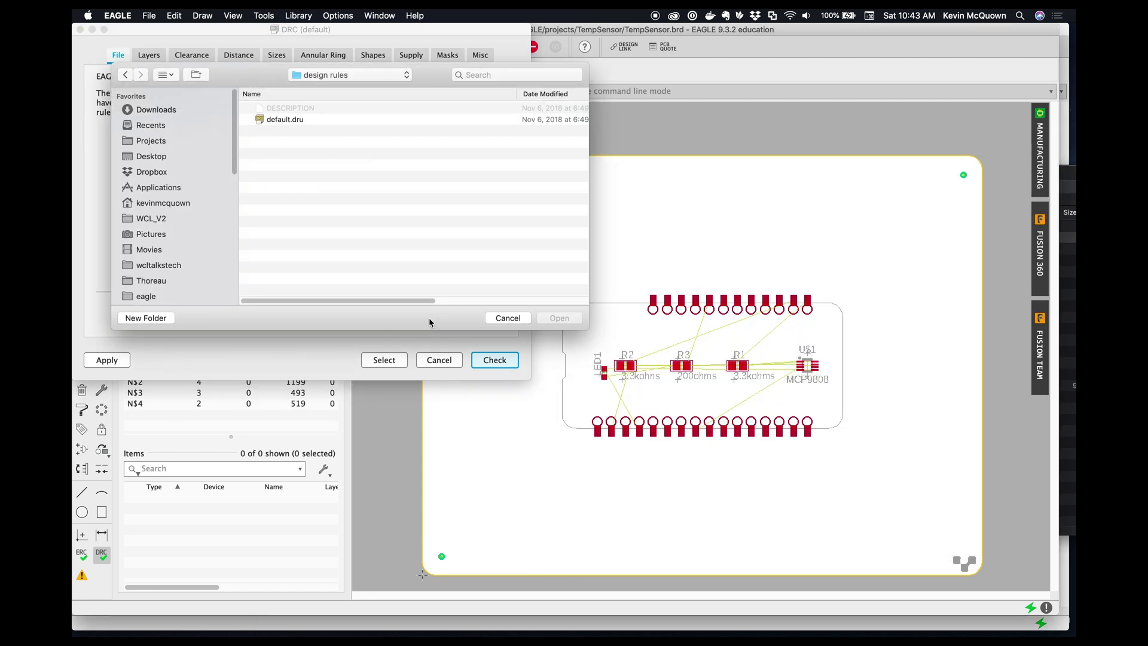
{"action": "left_click", "coordinate": [175, 111]}
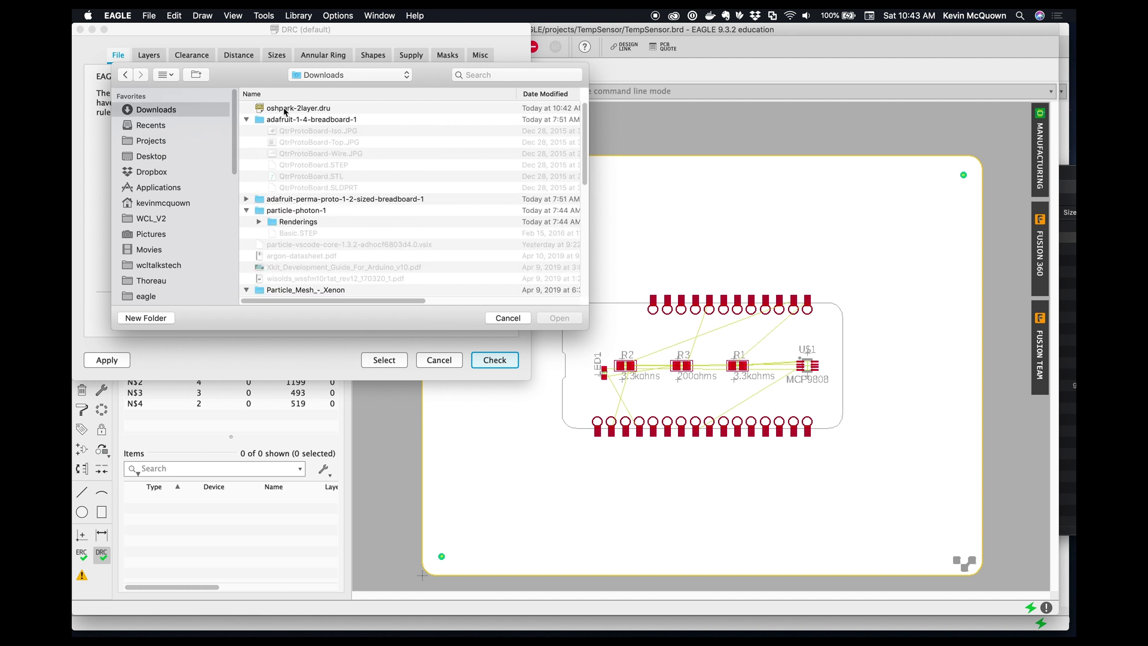
{"action": "left_click", "coordinate": [282, 108]}
{"action": "left_click", "coordinate": [560, 318]}
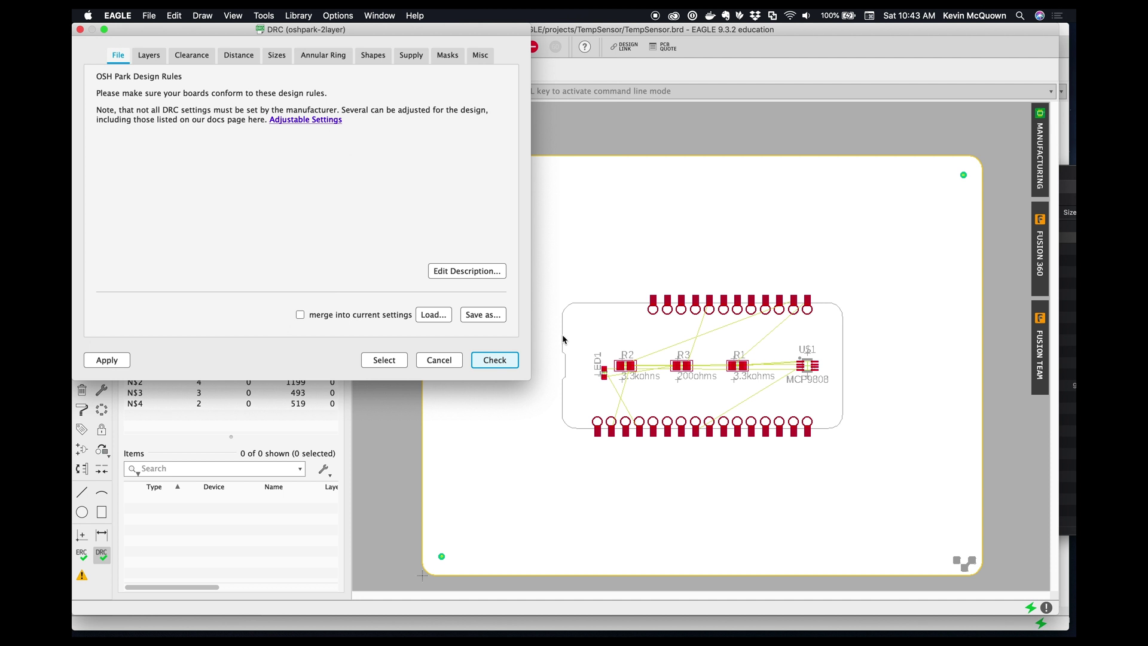
Examine the Clearance, Distance and Sizes settings of the loaded OSH Park design rules.
{"action": "left_click", "coordinate": [194, 56]}
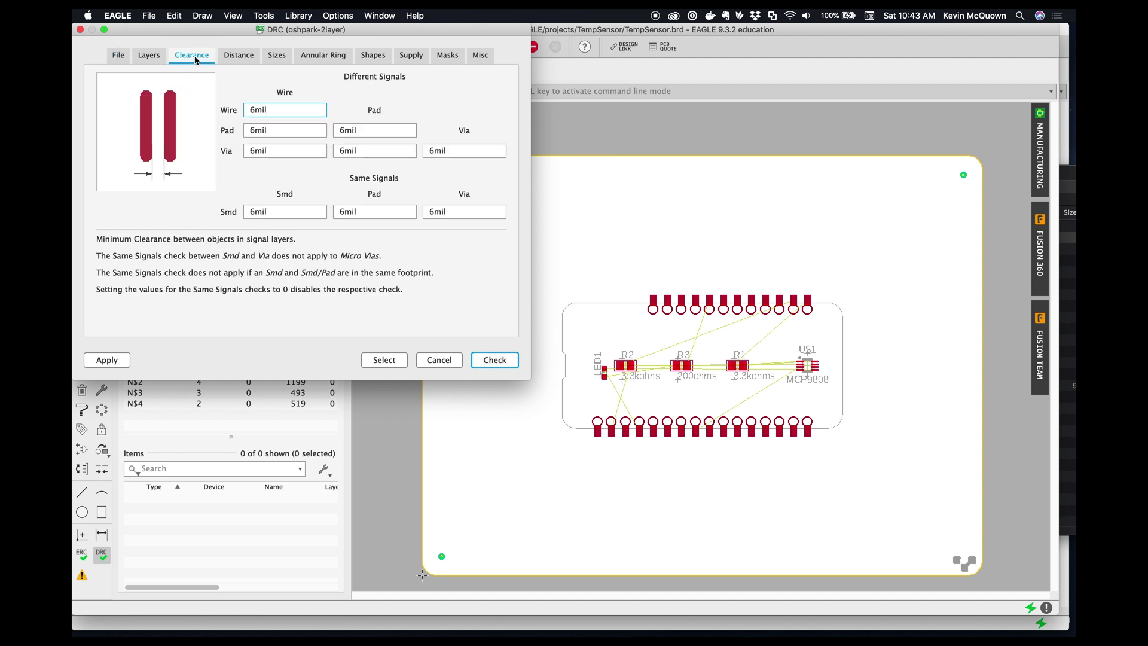
{"action": "left_click", "coordinate": [240, 58]}
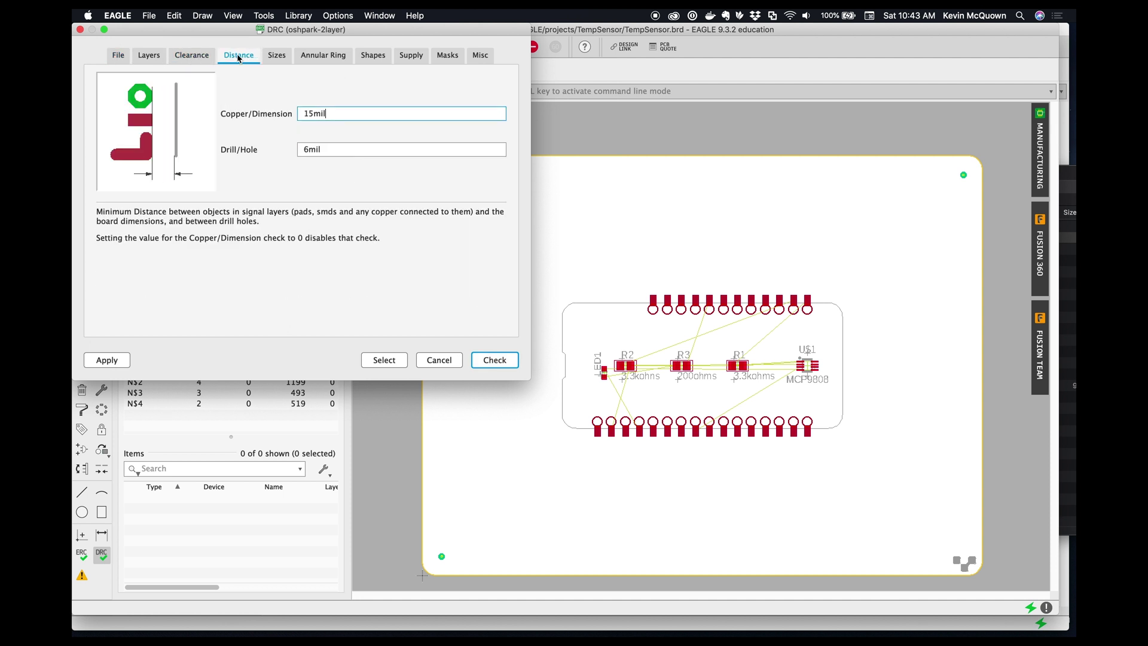
{"action": "left_click", "coordinate": [276, 58]}
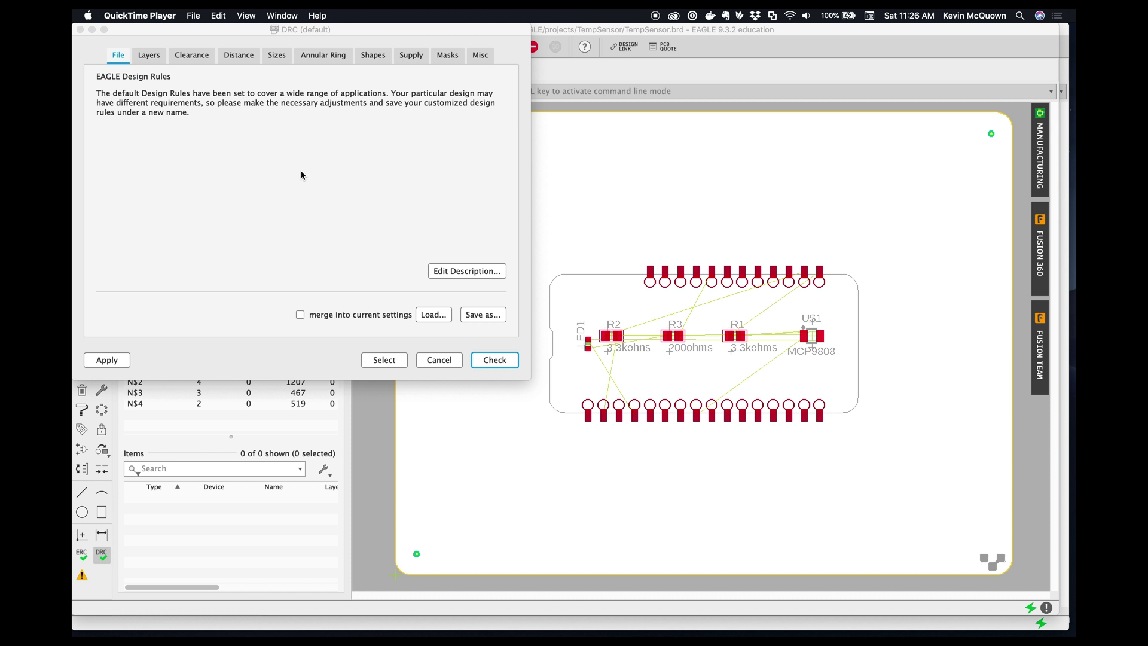
Set all wire, pad and via clearances between different signals to 8mil in the DRC settings.
{"action": "left_click", "coordinate": [192, 55]}
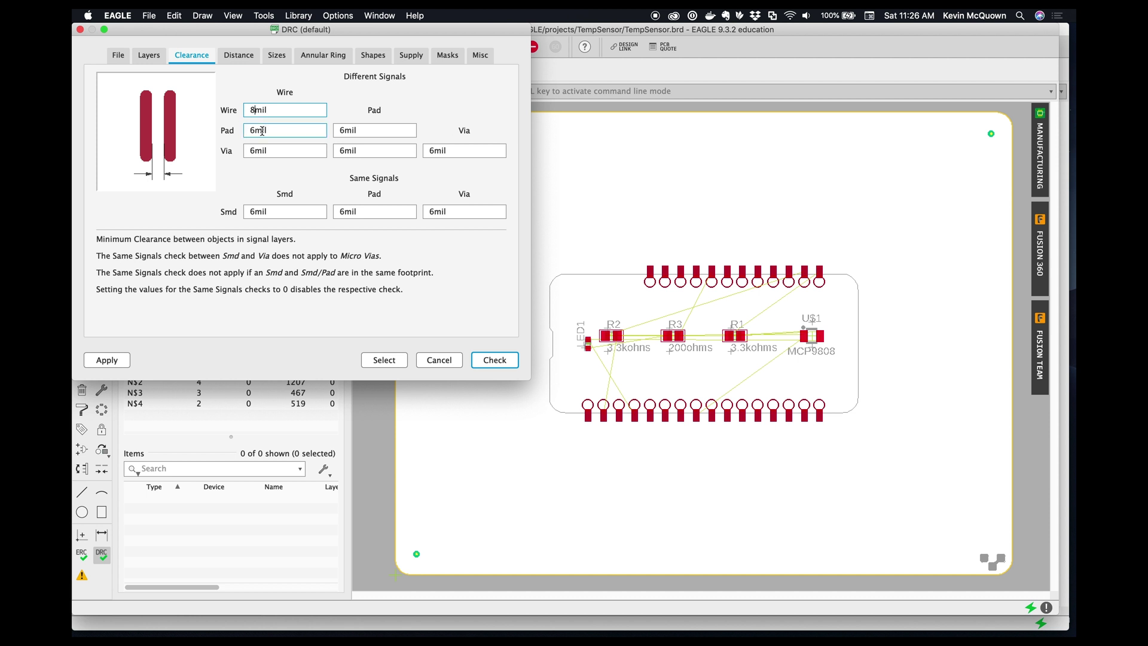
{"action": "left_click", "coordinate": [256, 132]}
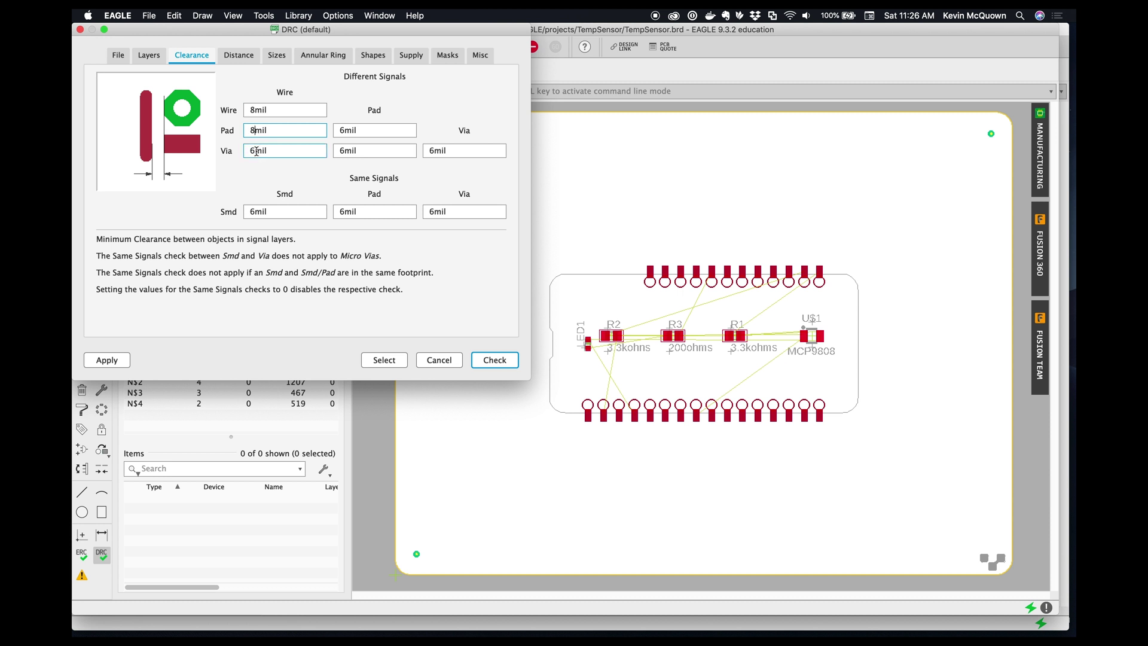
{"action": "left_click", "coordinate": [255, 151]}
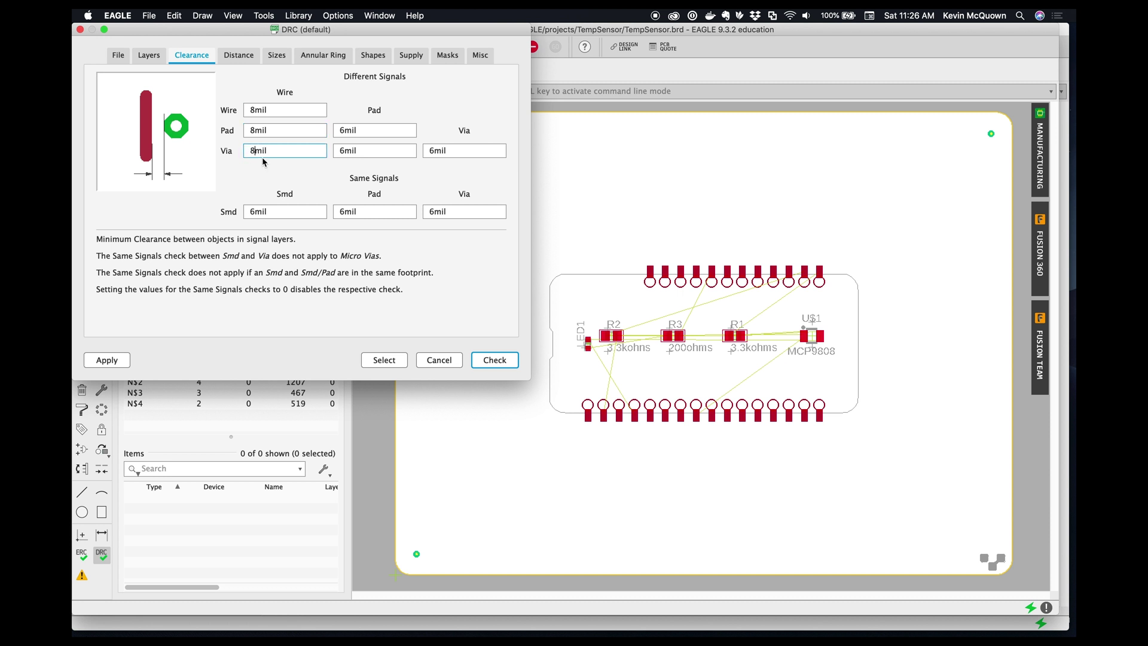
{"action": "left_click", "coordinate": [347, 131]}
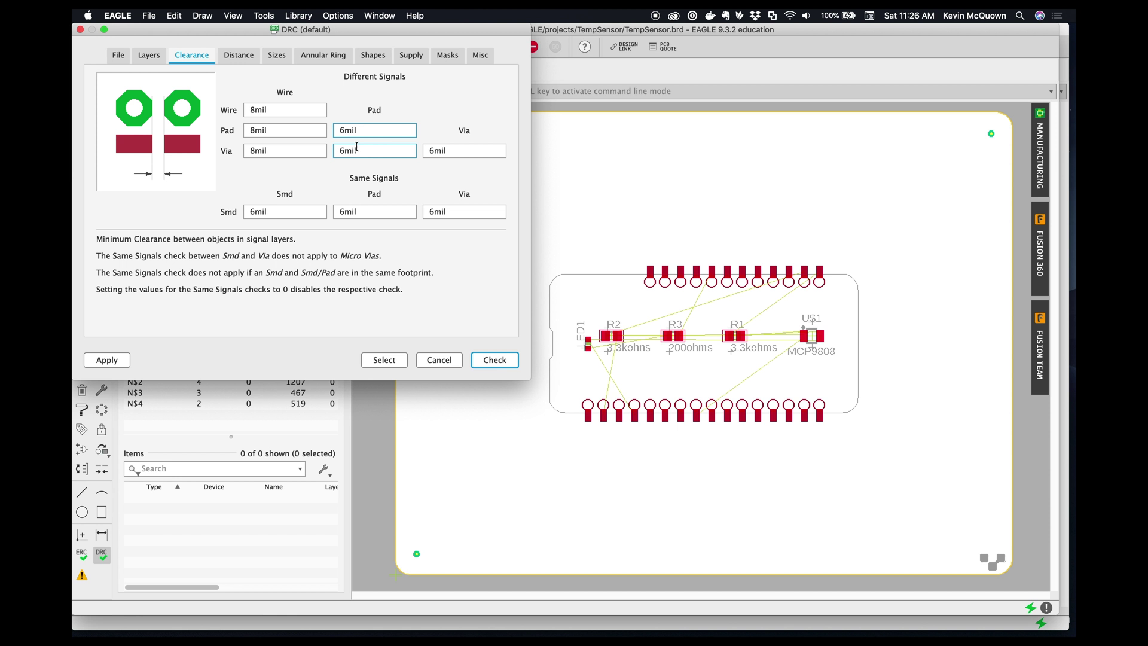
{"action": "left_click", "coordinate": [363, 151]}
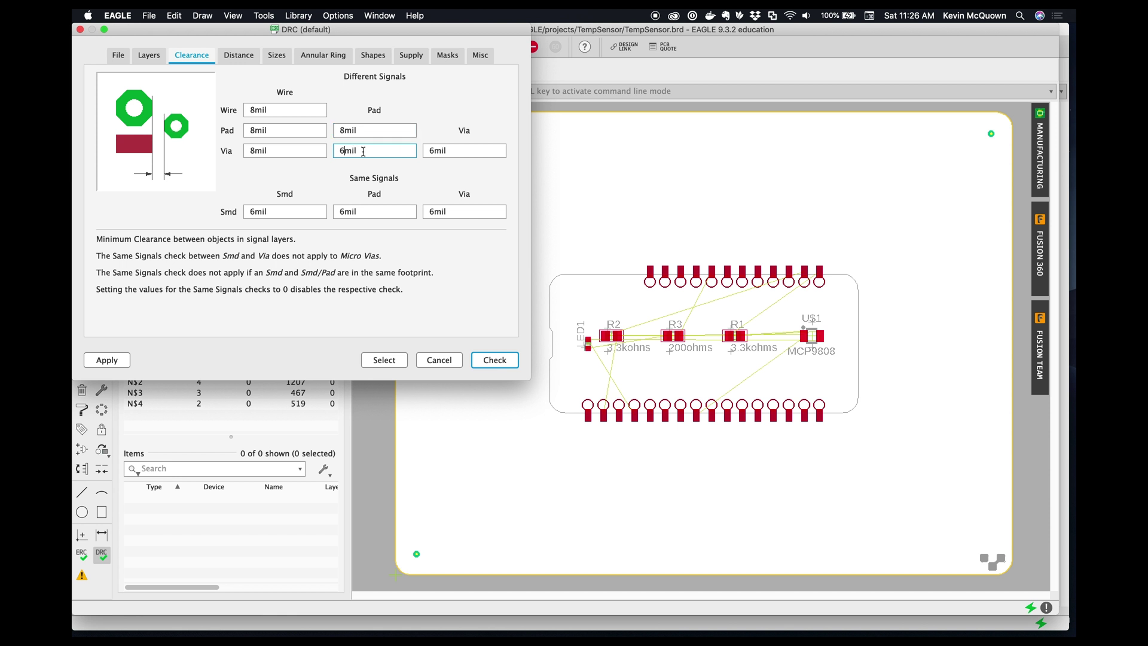
{"action": "left_click", "coordinate": [443, 151]}
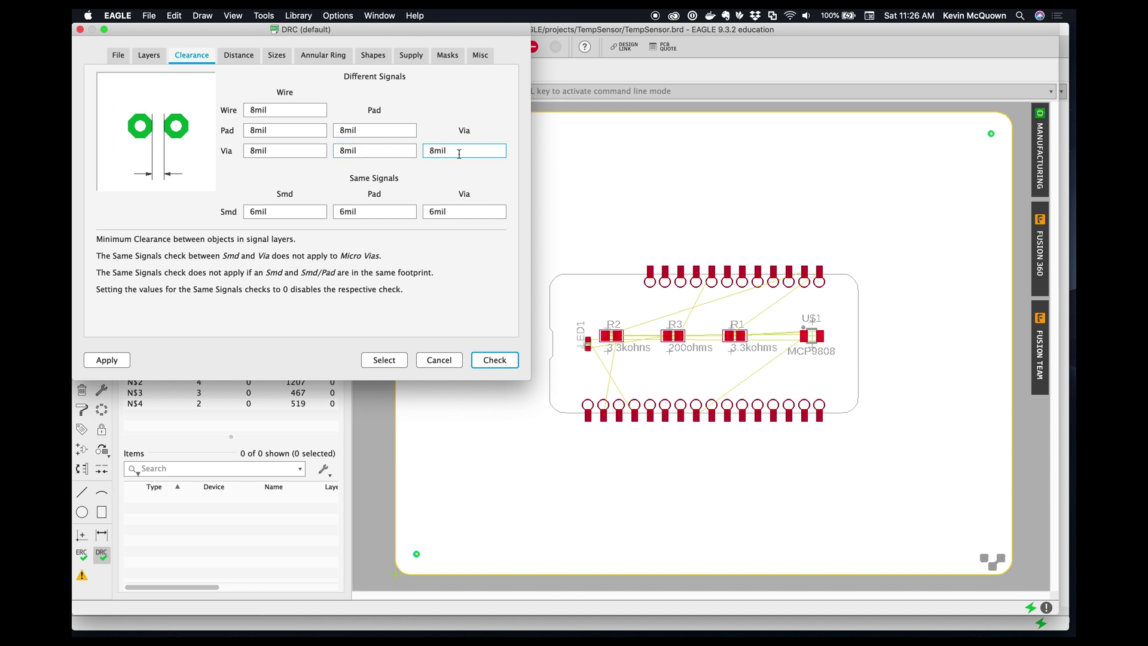
Set the Minimum Drill size in the design rules to 0.7mm.
{"action": "left_click", "coordinate": [246, 57]}
{"action": "left_click", "coordinate": [277, 59]}
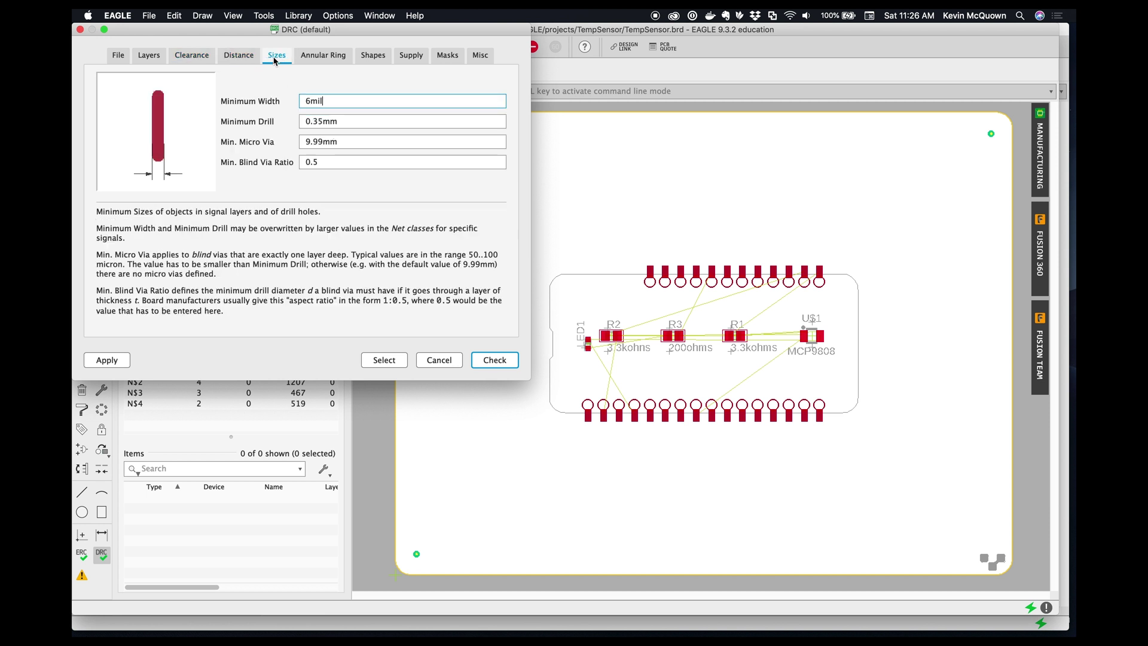
{"action": "left_click", "coordinate": [323, 122]}
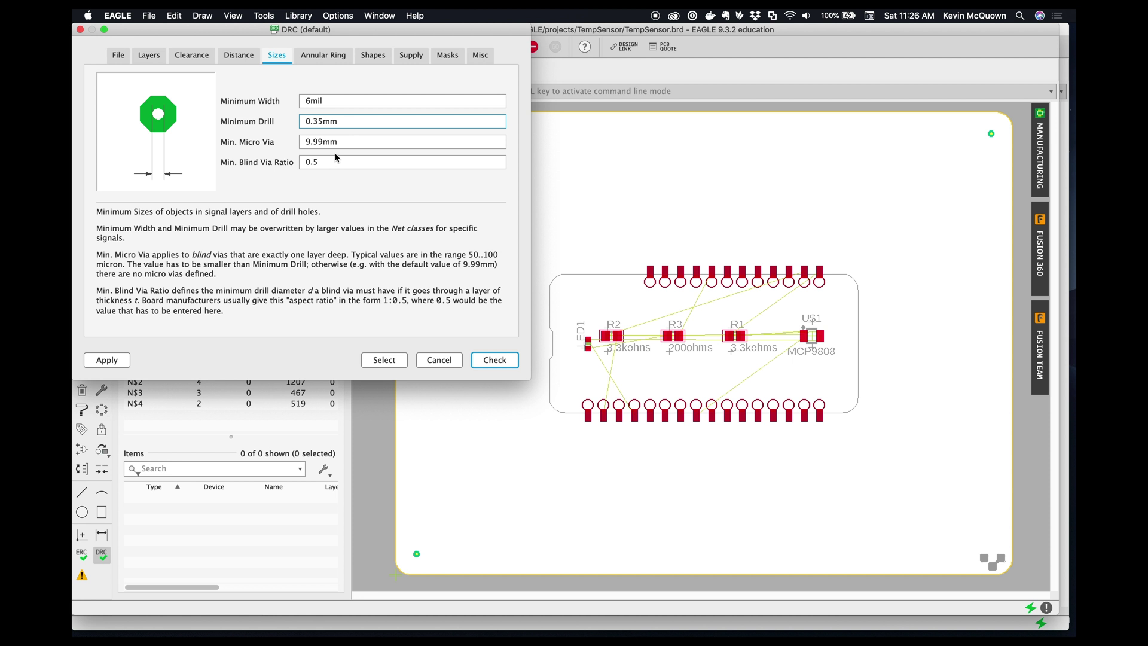
{"action": "key", "text": "BackSpace"}
{"action": "key", "text": "BackSpace"}
{"action": "type", "text": "7"}
Review the wire, pad and via clearances for different signals, checking which object pair each value controls.
{"action": "left_click", "coordinate": [192, 55]}
{"action": "left_click", "coordinate": [290, 112]}
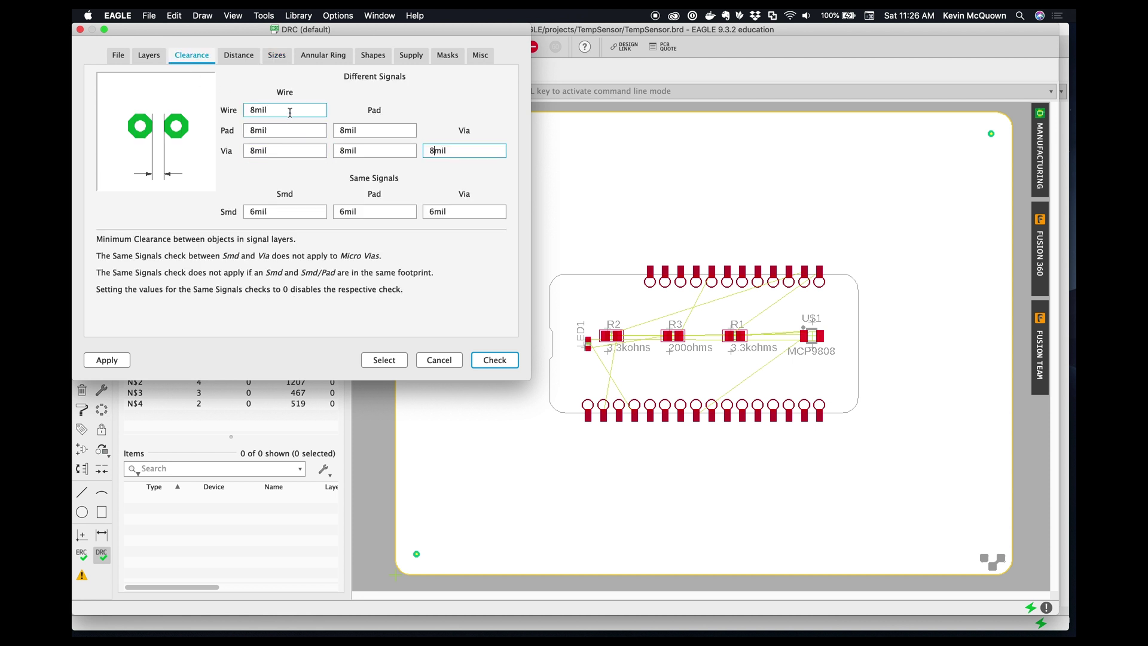
{"action": "left_click", "coordinate": [290, 128]}
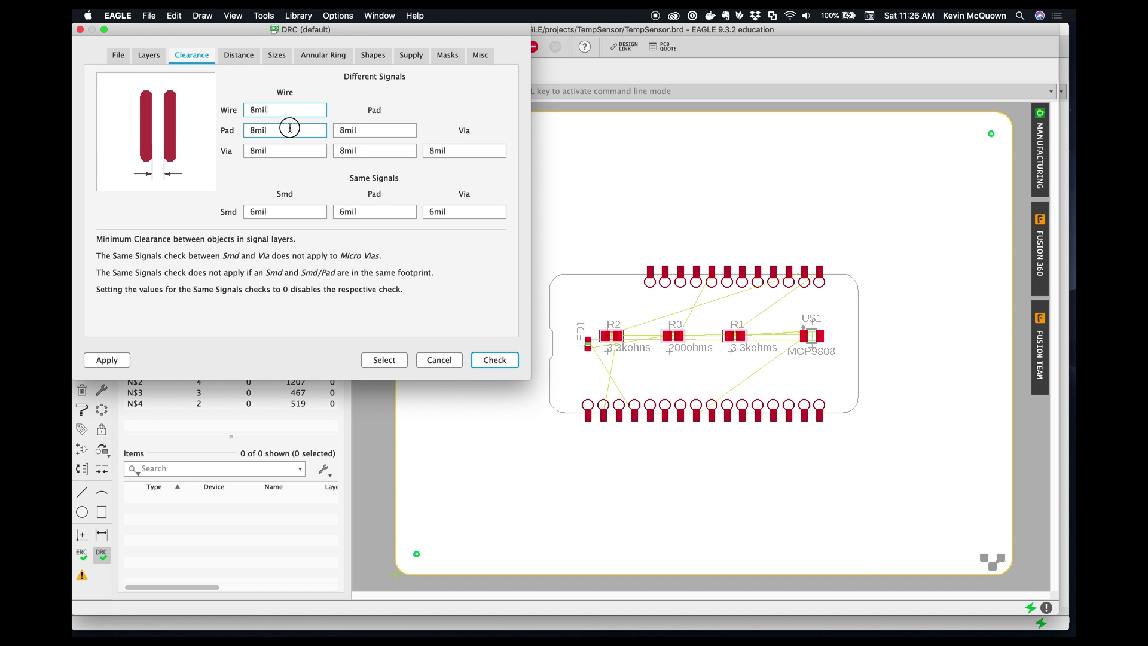
{"action": "left_click", "coordinate": [385, 132]}
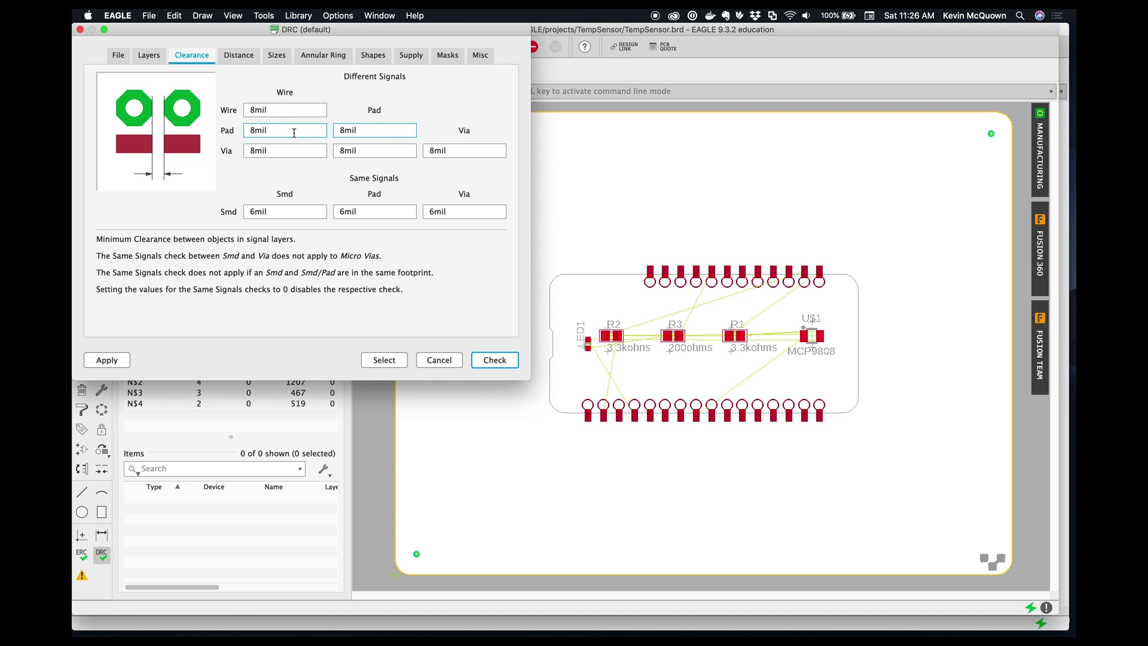
{"action": "left_click", "coordinate": [292, 150]}
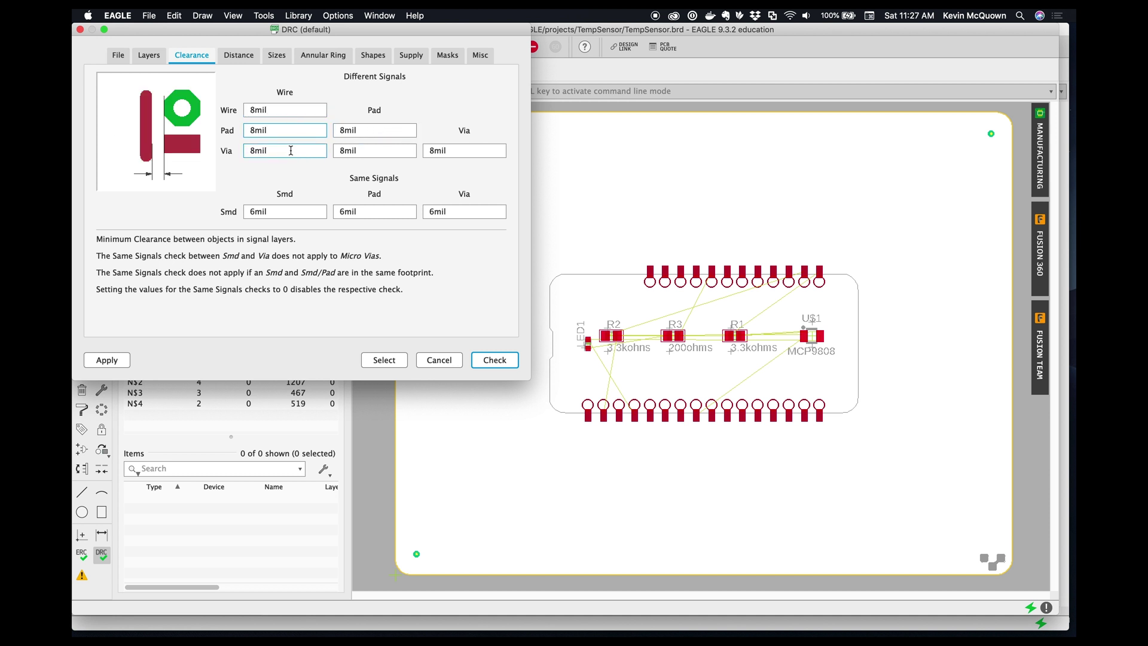
{"action": "left_click", "coordinate": [360, 152]}
{"action": "left_click", "coordinate": [439, 153]}
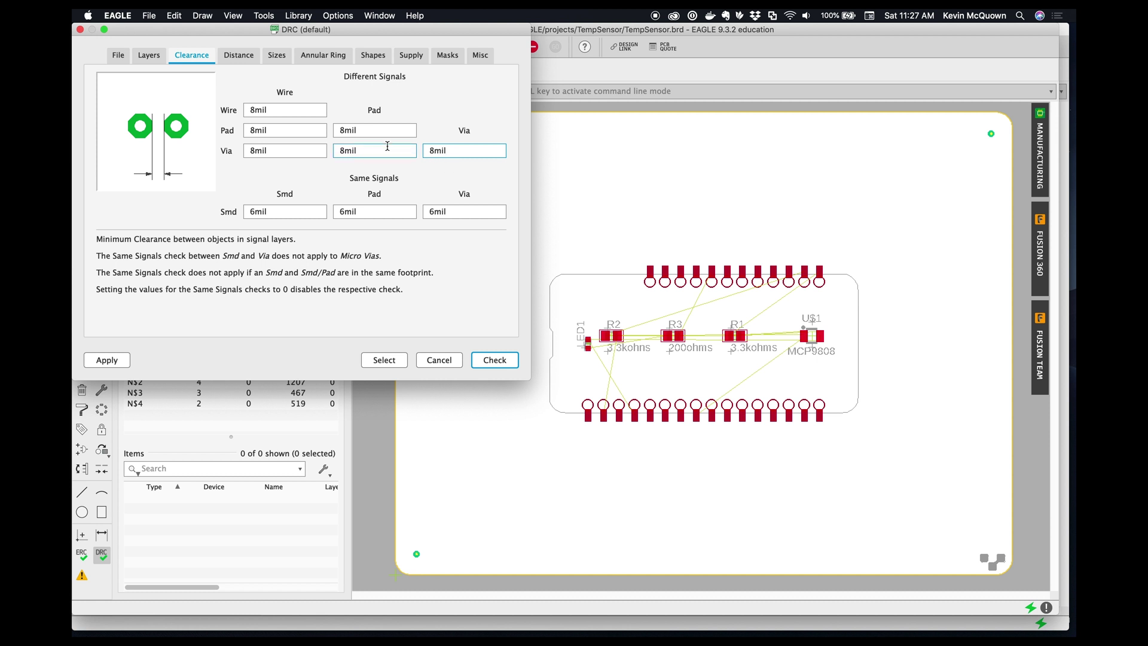
Recheck the Minimum Drill size, apply the changed design rules to the board and close the DRC settings.
{"action": "left_click", "coordinate": [279, 57]}
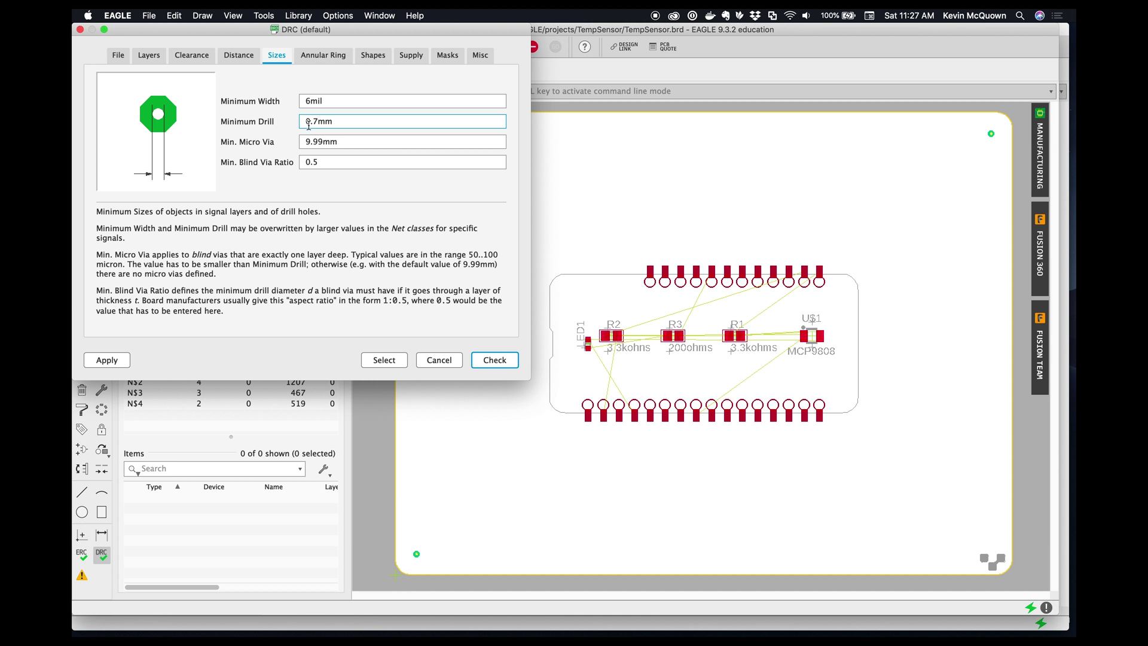
{"action": "left_click", "coordinate": [342, 121]}
{"action": "left_click", "coordinate": [111, 361]}
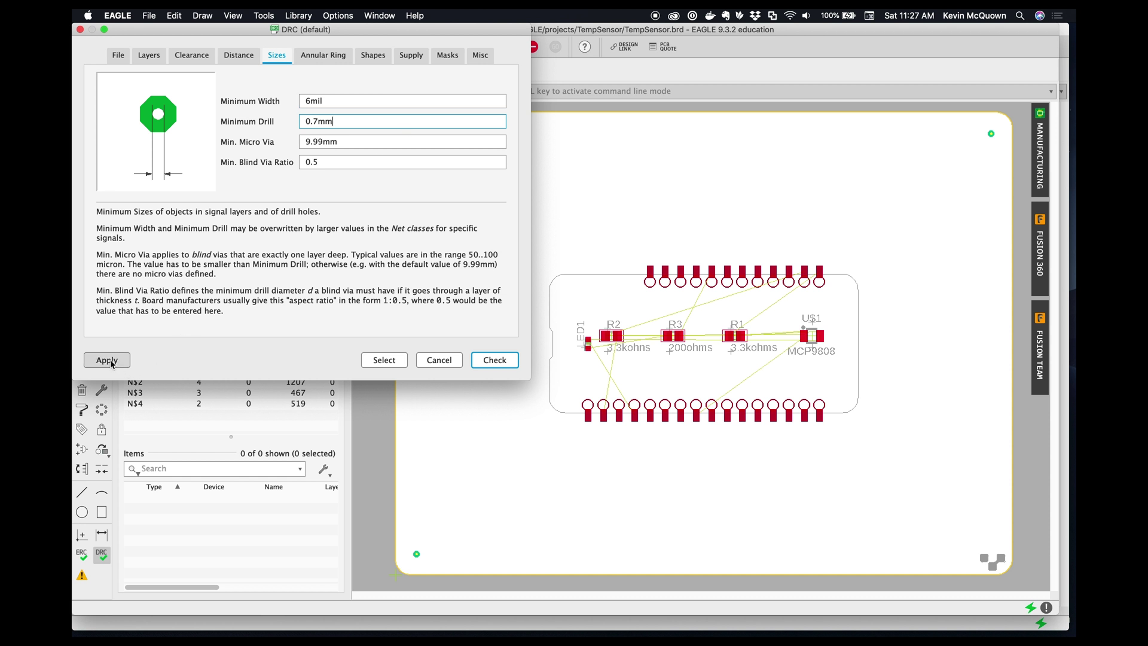
{"action": "left_click", "coordinate": [432, 360]}
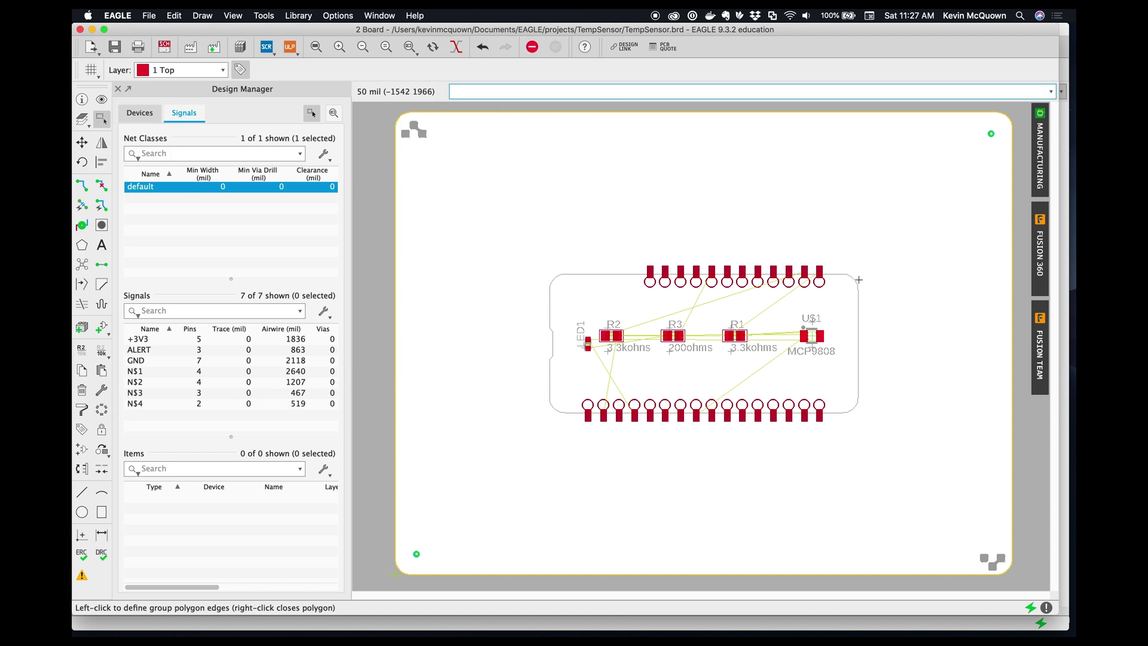
Try to hide the part value labels by switching off the tValues layer.
{"action": "scroll", "coordinate": [882, 328], "scroll_direction": "up", "scroll_amount": 3}
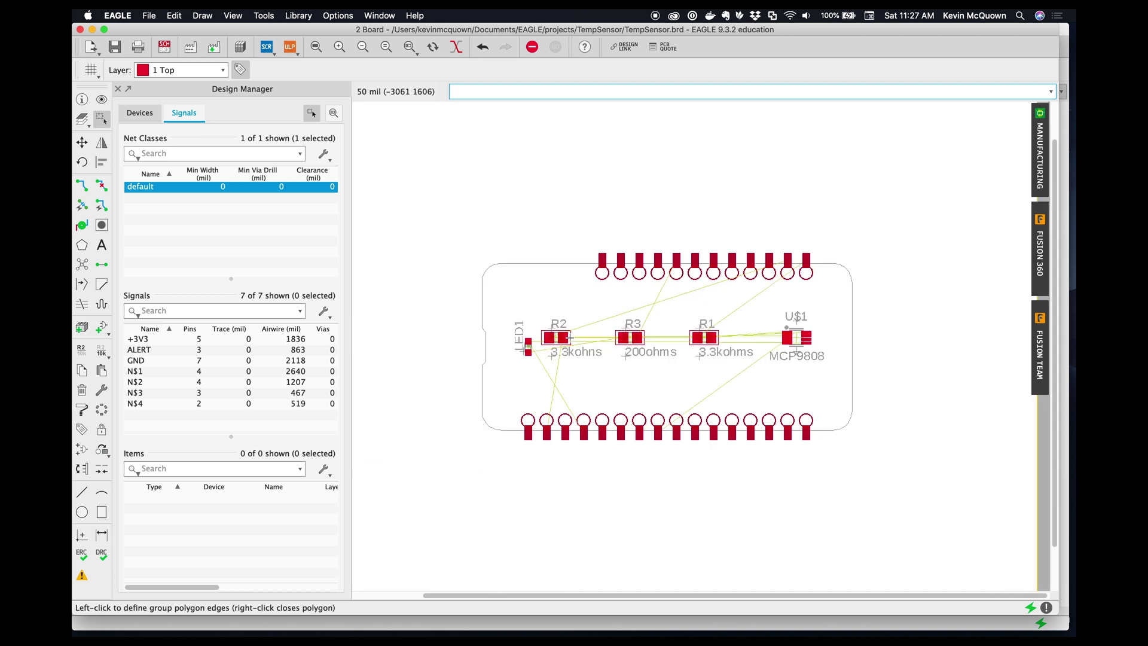
{"action": "scroll", "coordinate": [822, 340], "scroll_direction": "up", "scroll_amount": 1}
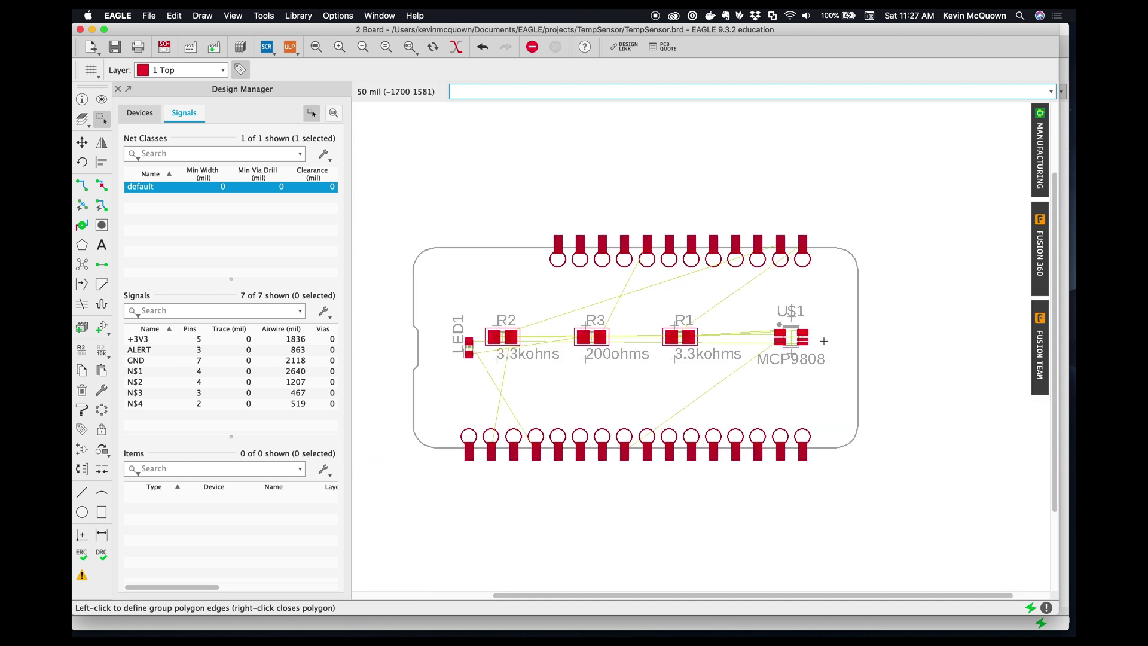
{"action": "scroll", "coordinate": [821, 341], "scroll_direction": "up", "scroll_amount": 1}
{"action": "scroll", "coordinate": [820, 342], "scroll_direction": "up", "scroll_amount": 1}
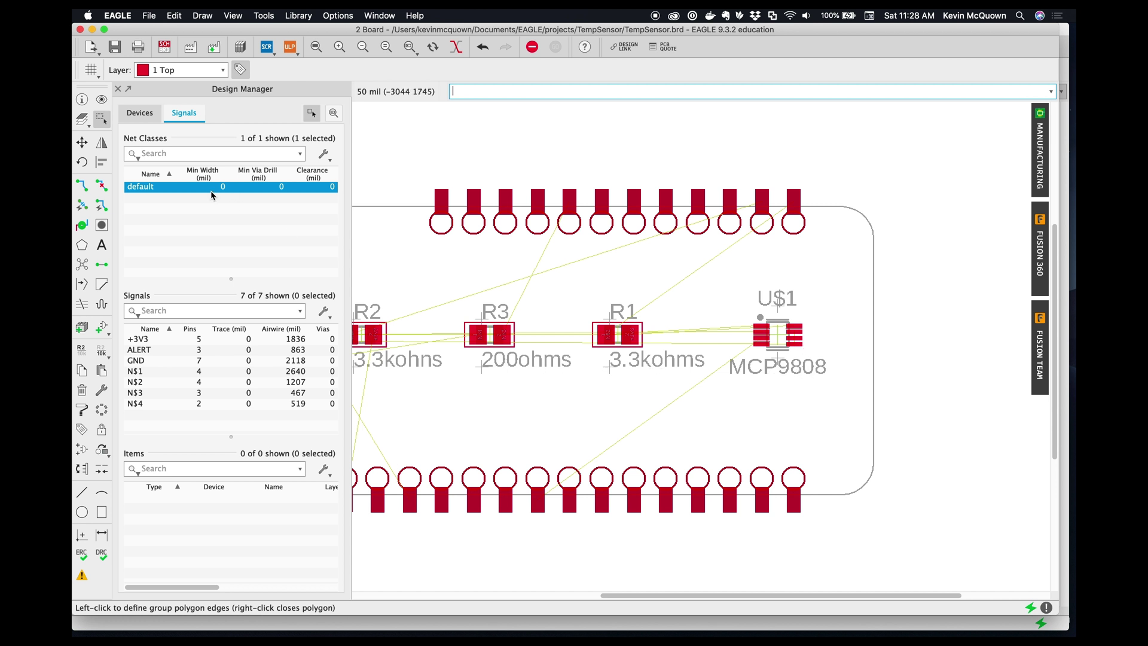
{"action": "left_click", "coordinate": [82, 119]}
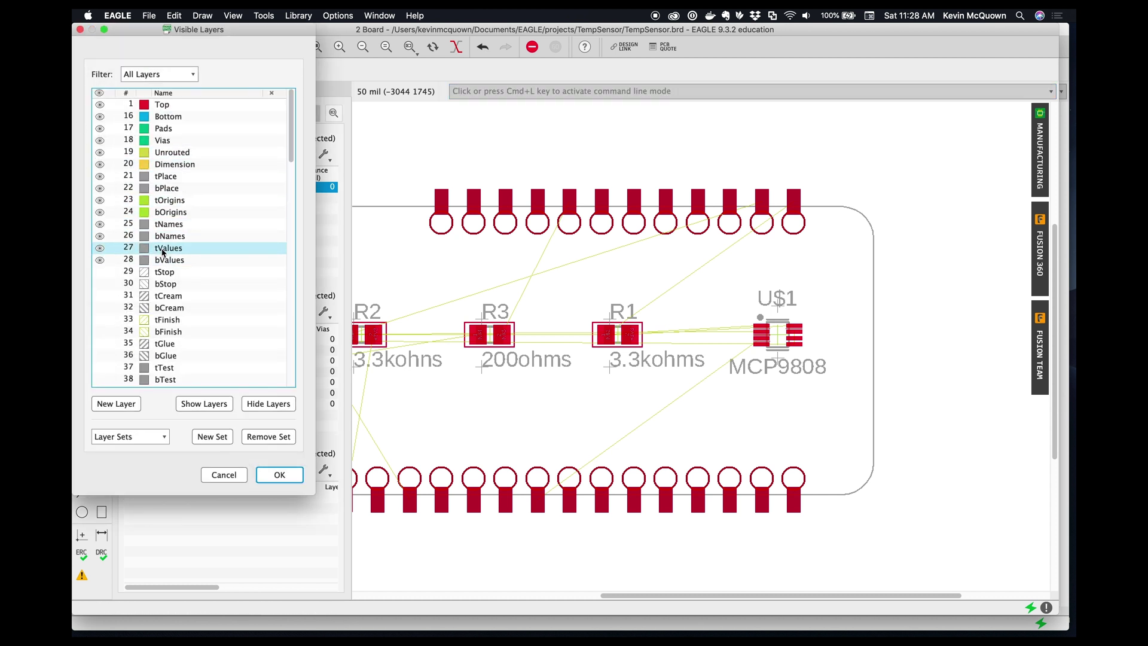
{"action": "left_click", "coordinate": [100, 248]}
{"action": "left_click", "coordinate": [108, 260]}
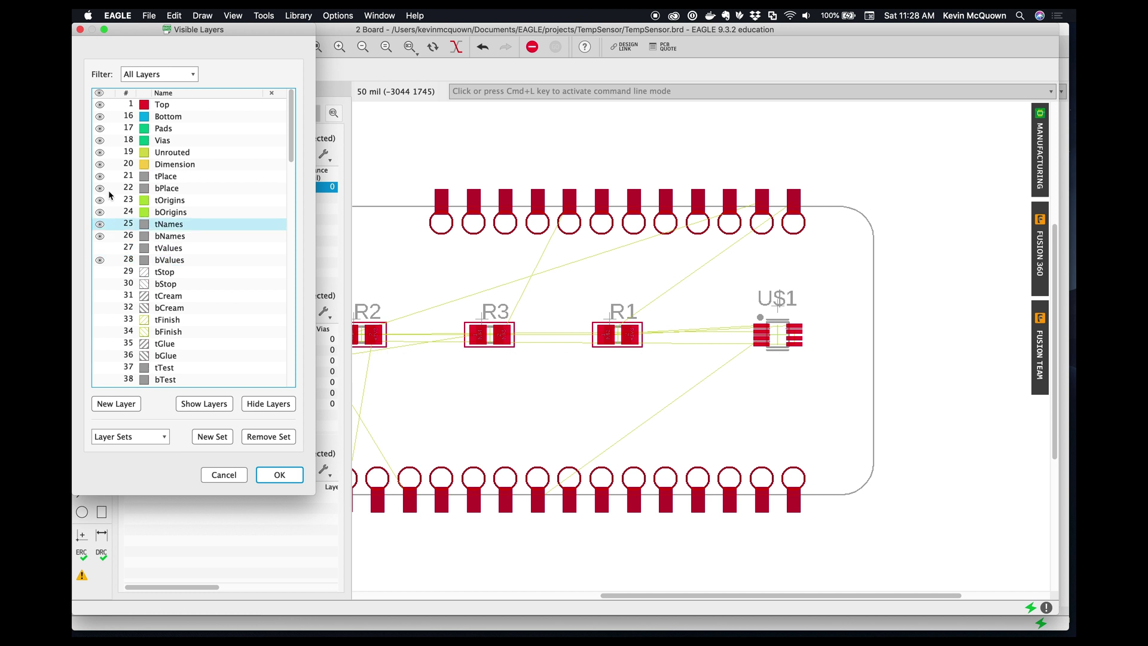
{"action": "left_click", "coordinate": [79, 29]}
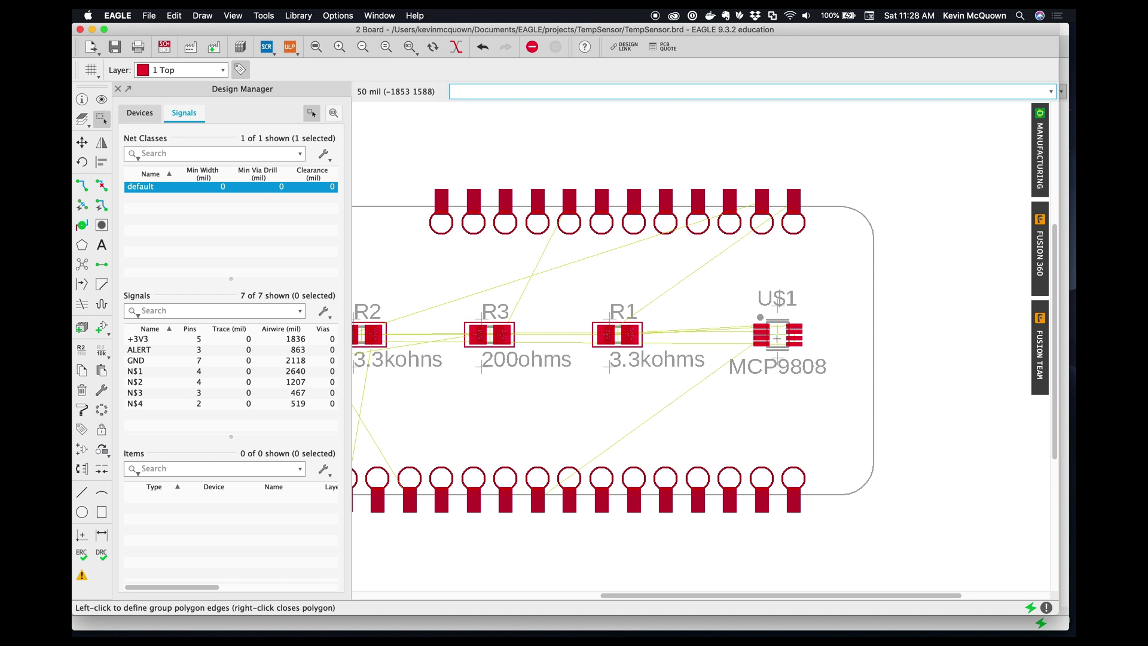
Select the U$1 MCP9808 sensor and try to nudge it on the 50 mil grid.
{"action": "left_click", "coordinate": [780, 336]}
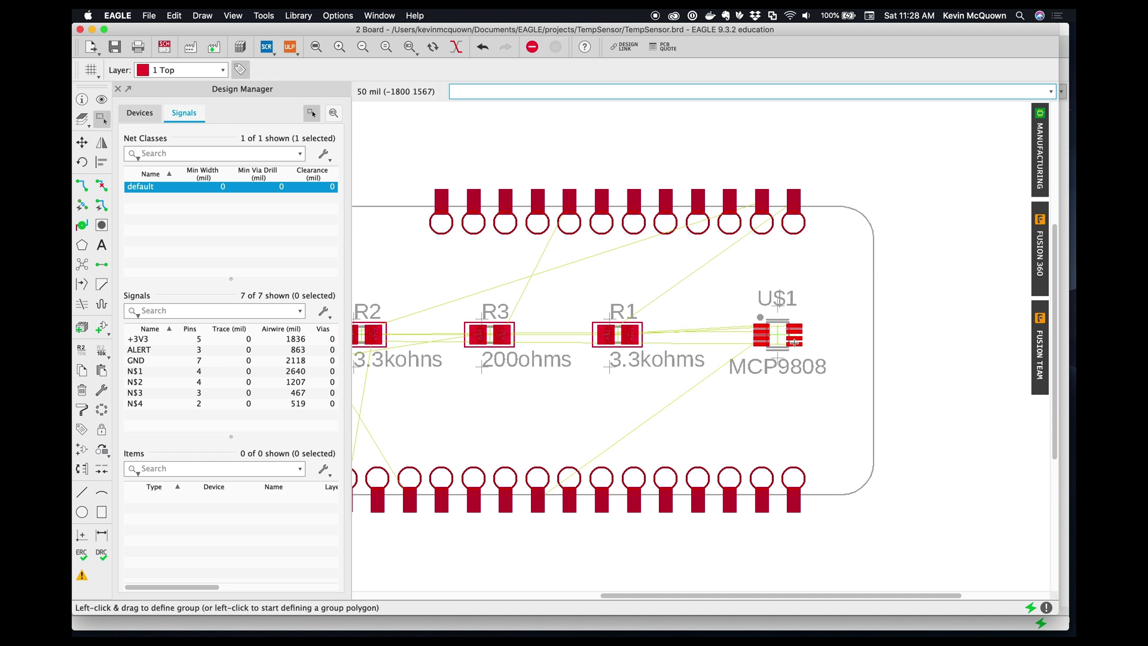
{"action": "scroll", "coordinate": [794, 342], "scroll_direction": "up", "scroll_amount": 5}
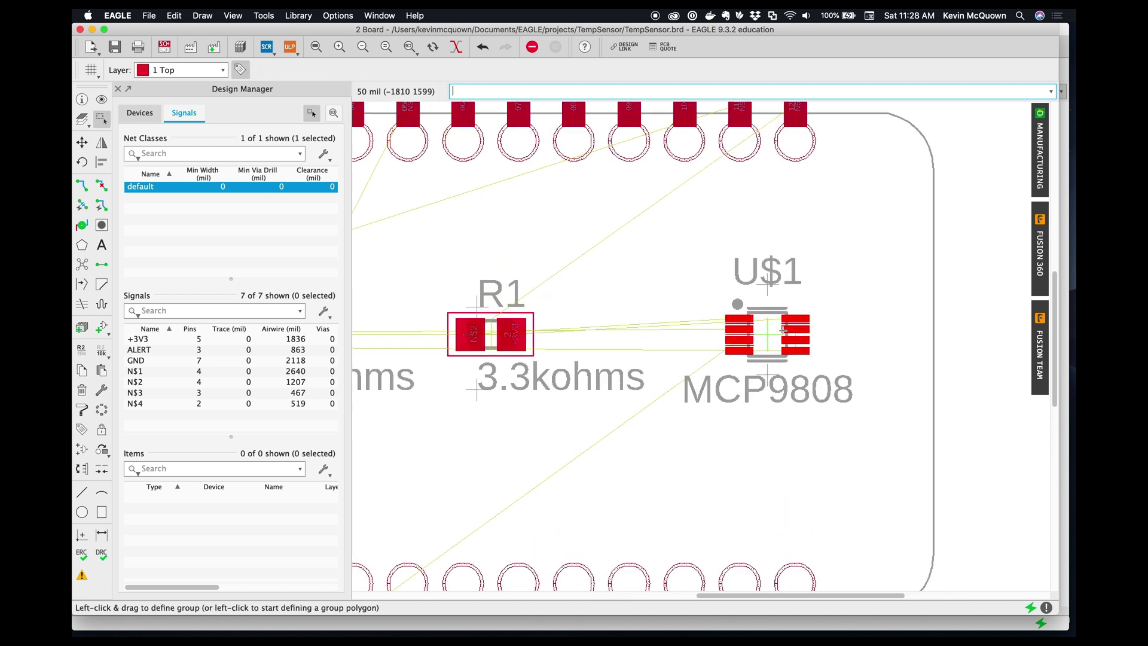
{"action": "left_click", "coordinate": [102, 123]}
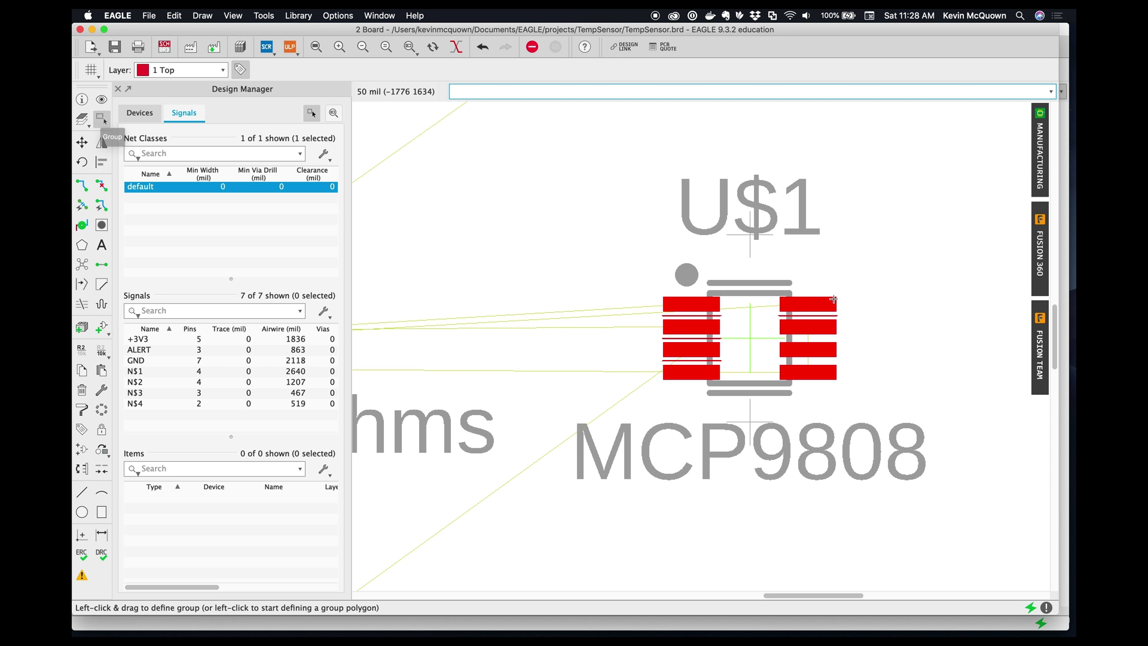
{"action": "left_click", "coordinate": [892, 360]}
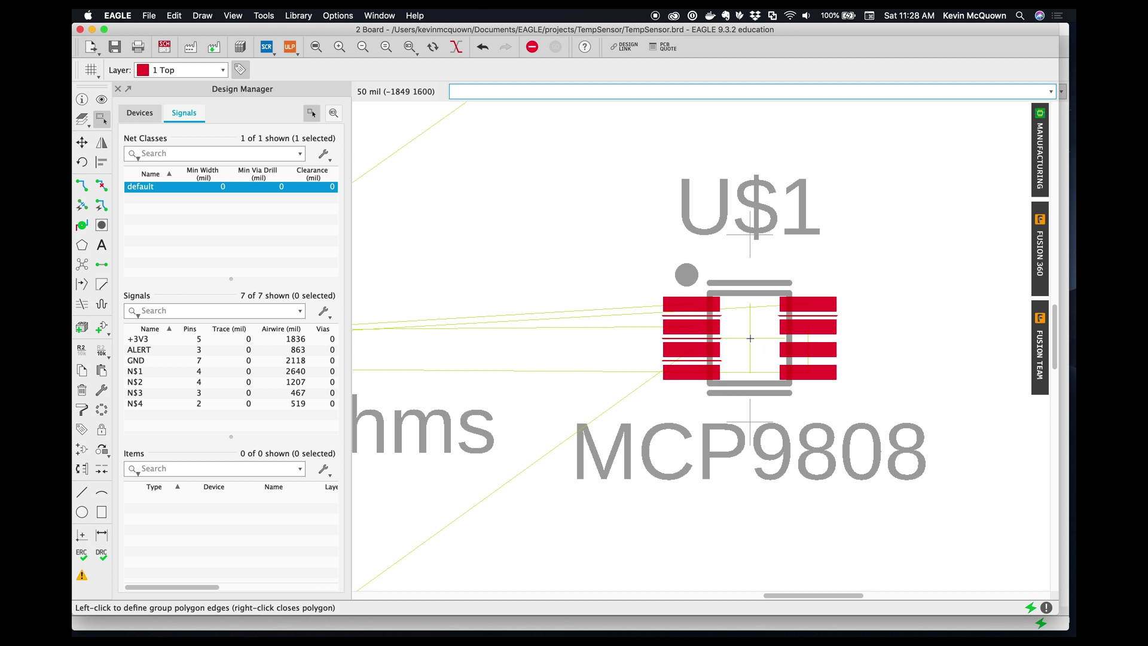
{"action": "mouse_move", "coordinate": [747, 338]}
{"action": "left_mouse_down"}
{"action": "mouse_move", "coordinate": [679, 302]}
{"action": "mouse_move", "coordinate": [708, 275]}
{"action": "mouse_move", "coordinate": [794, 289]}
{"action": "mouse_move", "coordinate": [826, 343]}
{"action": "mouse_move", "coordinate": [808, 368]}
{"action": "mouse_move", "coordinate": [759, 374]}
{"action": "mouse_move", "coordinate": [725, 336]}
{"action": "mouse_move", "coordinate": [710, 340]}
{"action": "mouse_move", "coordinate": [740, 344]}
{"action": "left_mouse_up"}
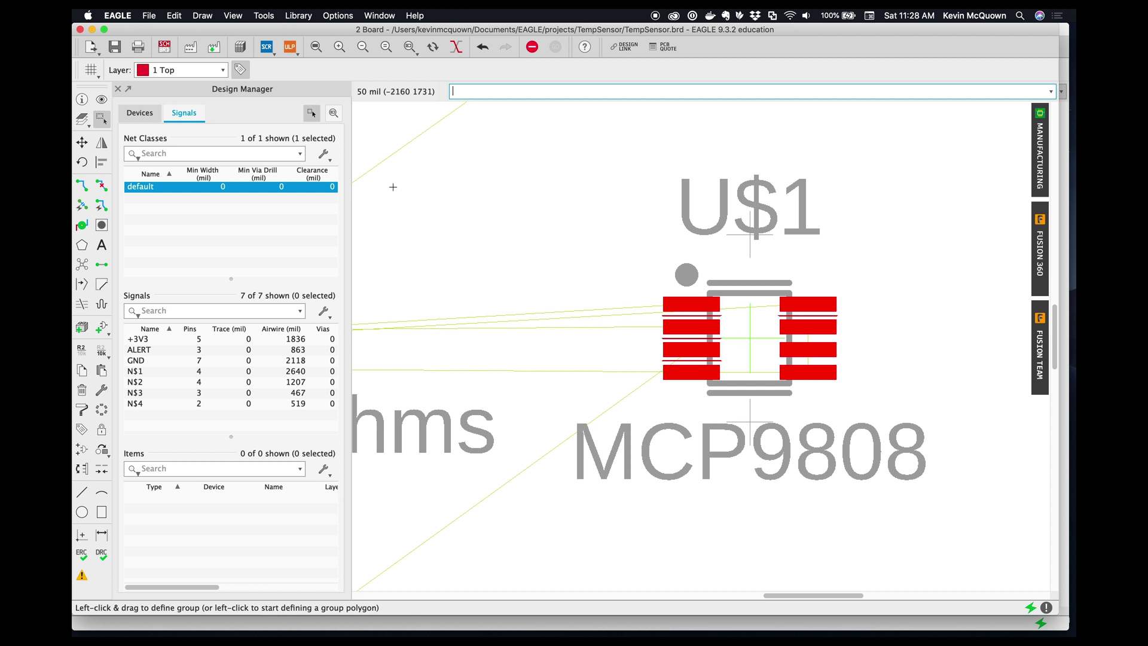
Set the board grid size to 5 mil and the alternate grid to 1 mil.
{"action": "left_click", "coordinate": [92, 70]}
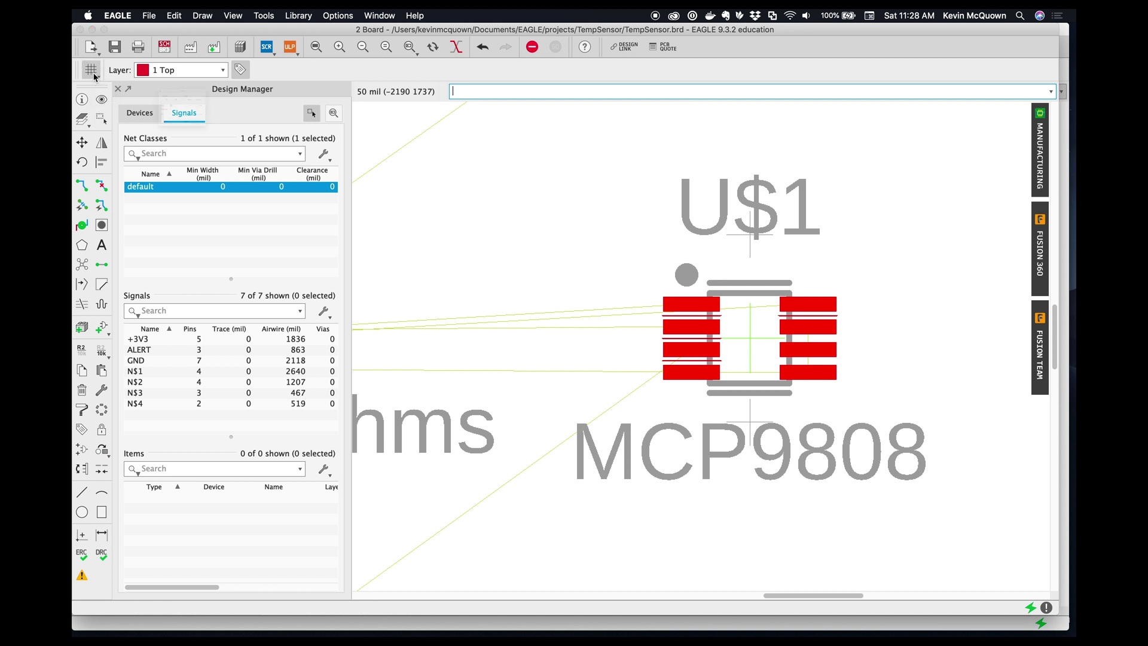
{"action": "left_click", "coordinate": [155, 100]}
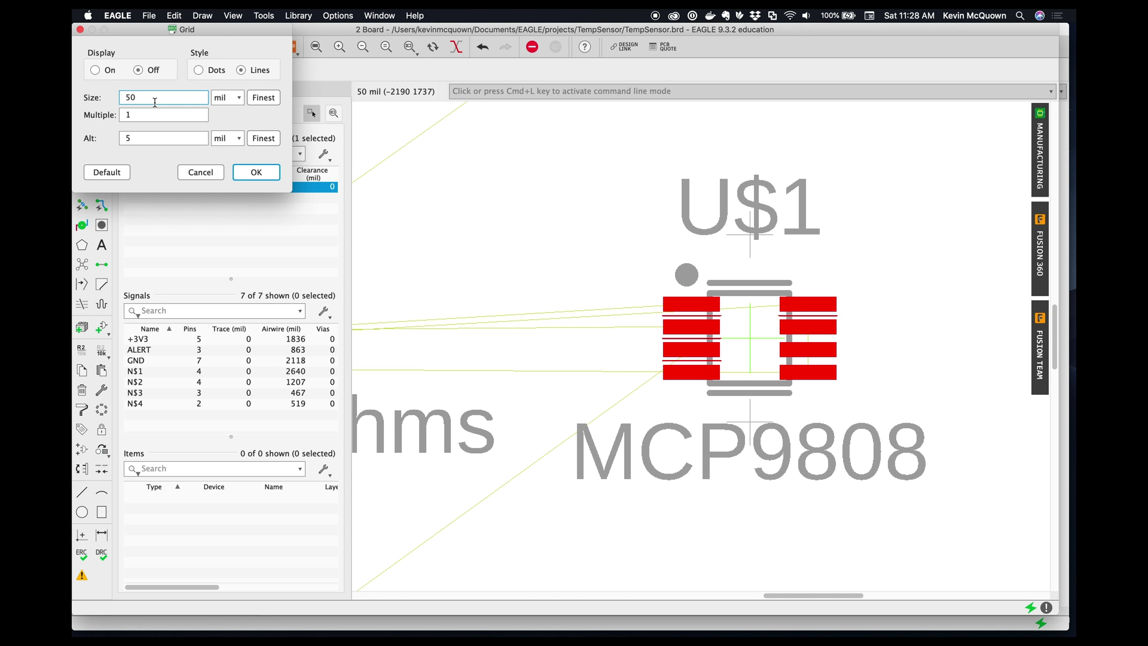
{"action": "left_click", "coordinate": [156, 139]}
{"action": "left_click", "coordinate": [256, 175]}
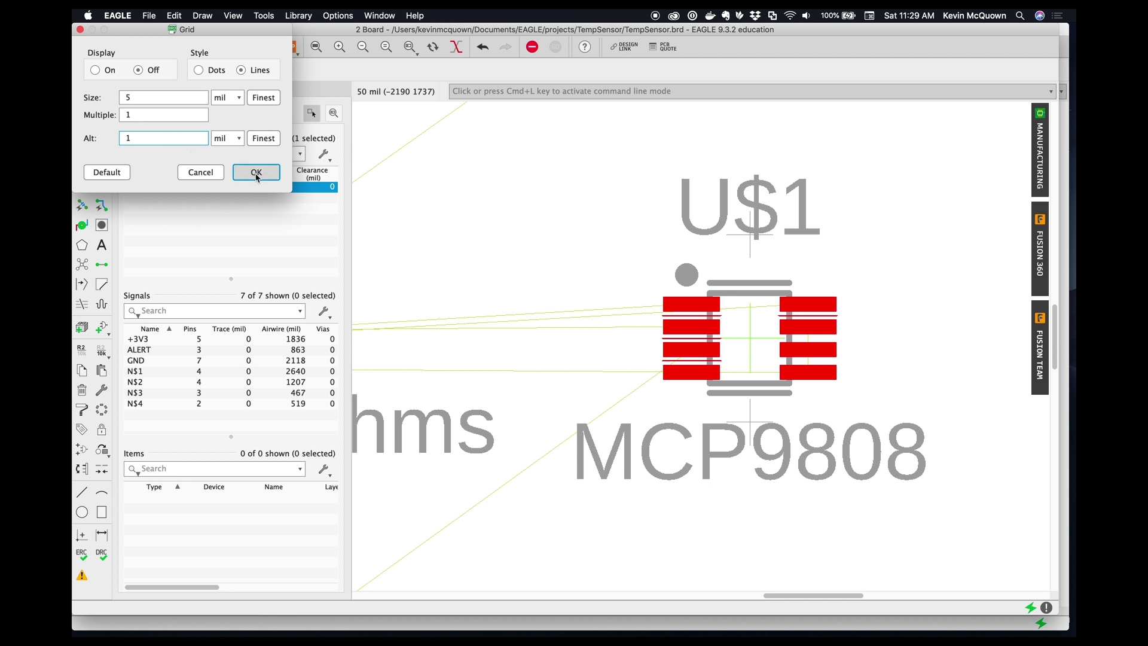
{"action": "left_click", "coordinate": [256, 173]}
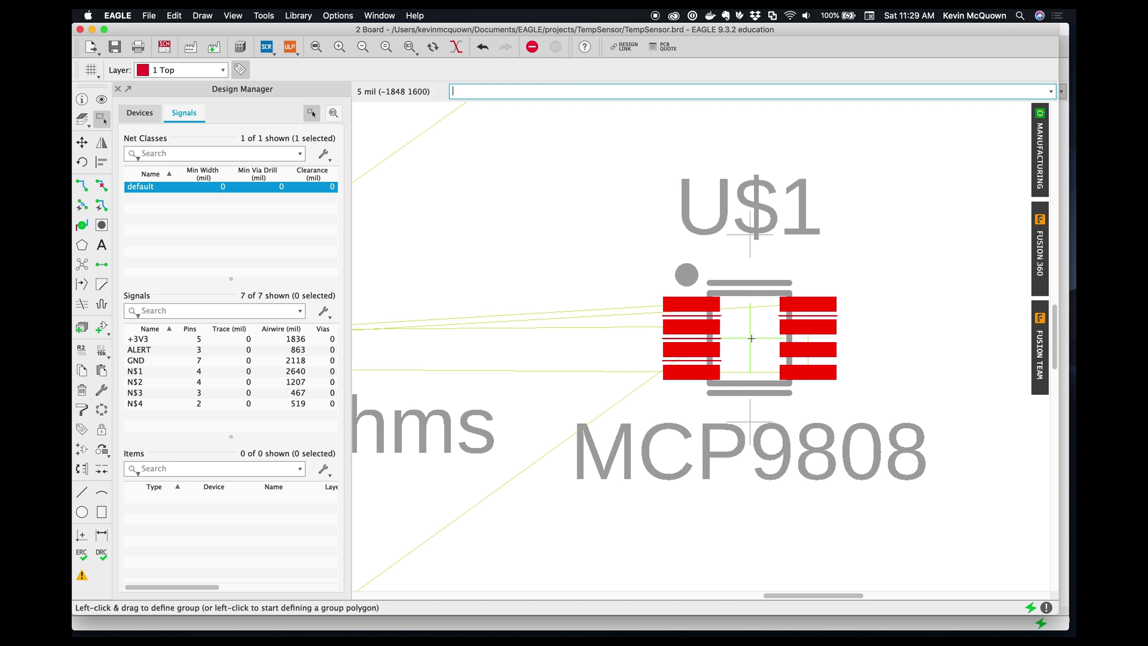
Move the U$1 MCP9808 sensor slightly toward R1, keeping it midway between the two pin rows.
{"action": "left_click_drag", "start_coordinate": [750, 340], "coordinate": [733, 324]}
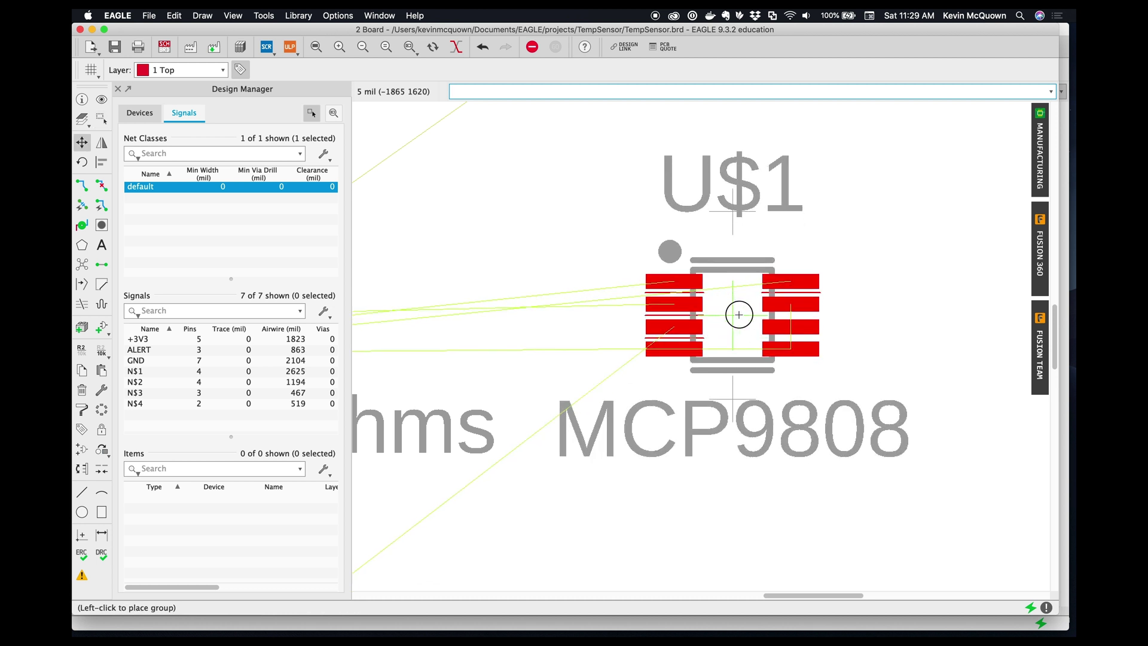
{"action": "left_click", "coordinate": [735, 334]}
{"action": "scroll", "coordinate": [727, 326], "scroll_direction": "up", "scroll_amount": 1}
{"action": "scroll", "coordinate": [727, 326], "scroll_direction": "down", "scroll_amount": 4}
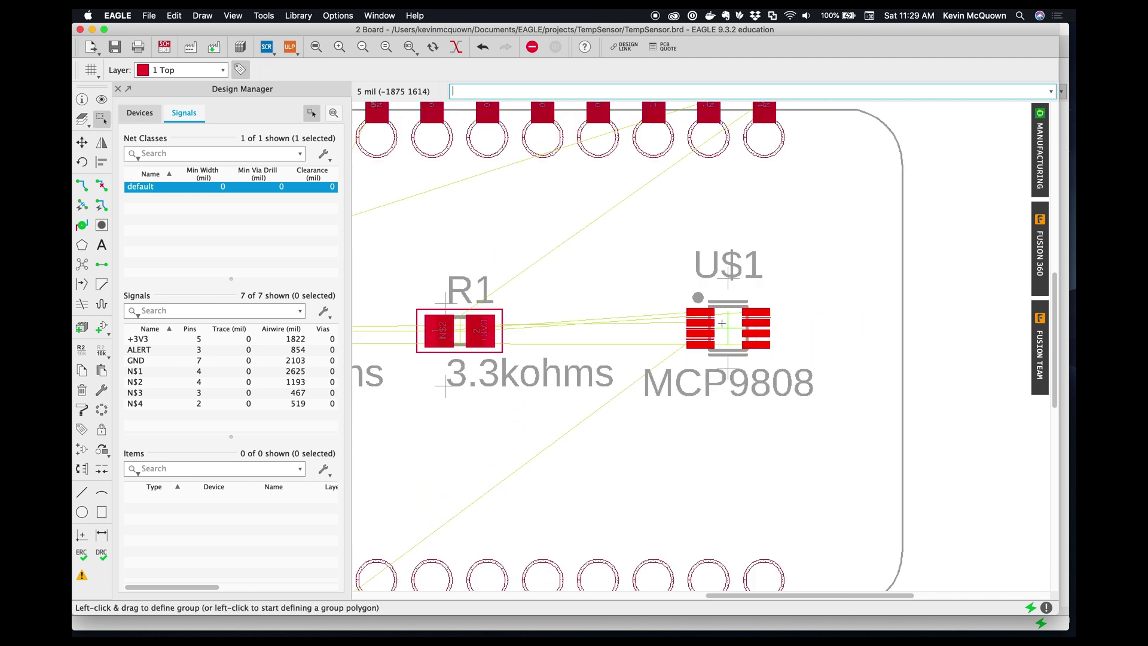
{"action": "left_click_drag", "start_coordinate": [726, 328], "coordinate": [722, 328]}
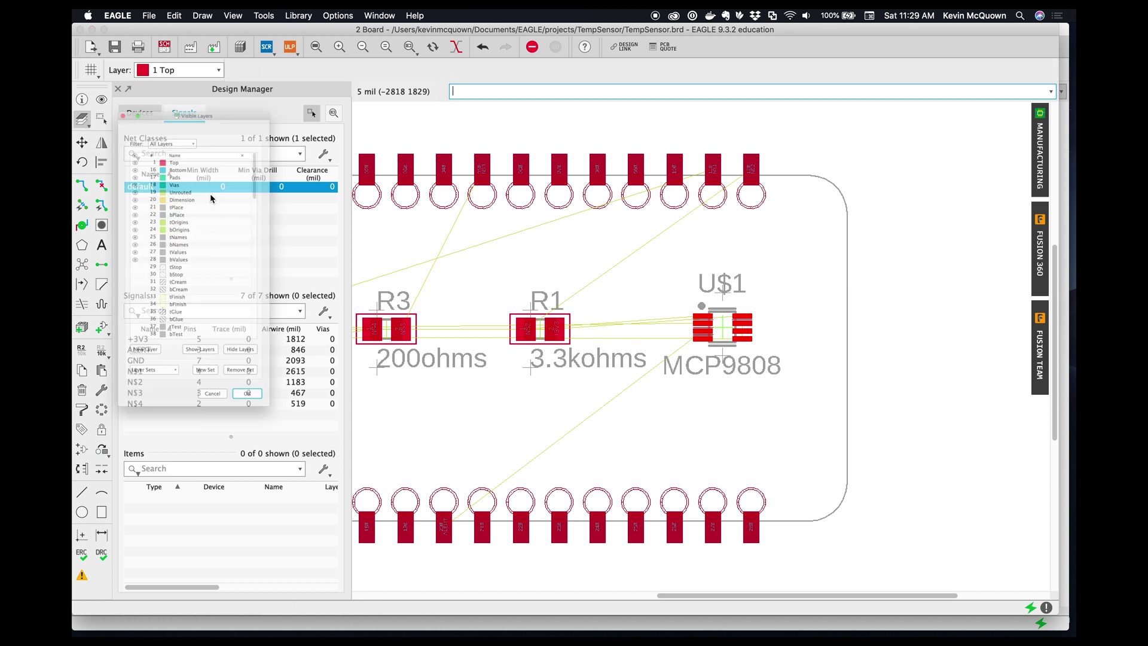
Hide the tValues layer on the board and apply the layer visibility change.
{"action": "left_click", "coordinate": [84, 119]}
{"action": "left_click", "coordinate": [100, 248]}
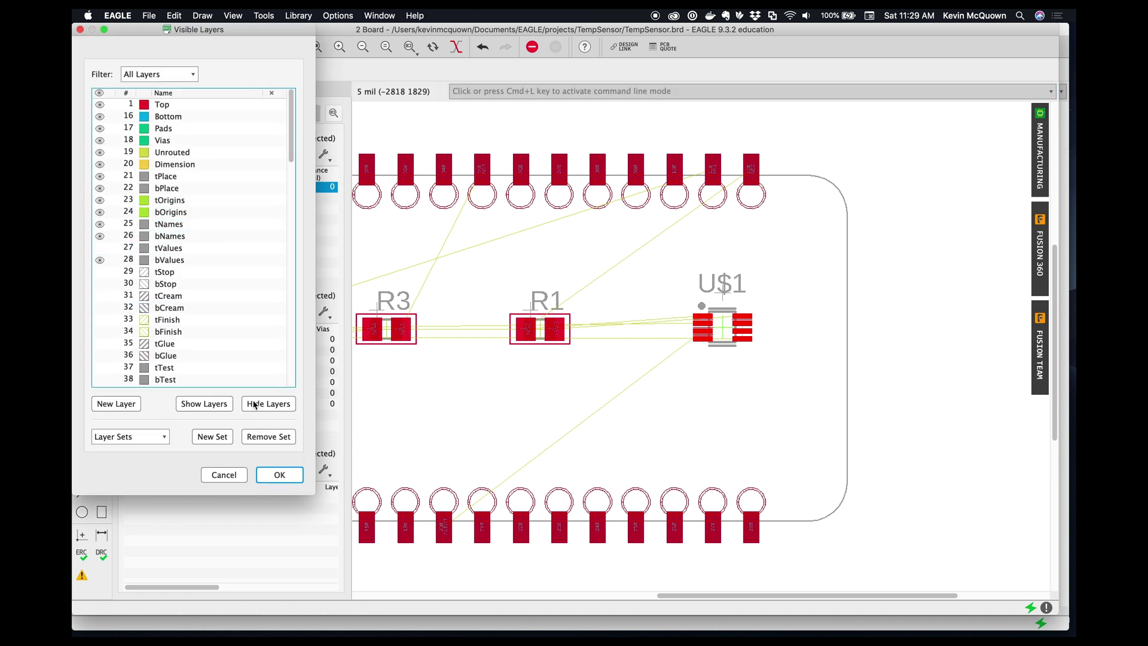
{"action": "left_click", "coordinate": [280, 474]}
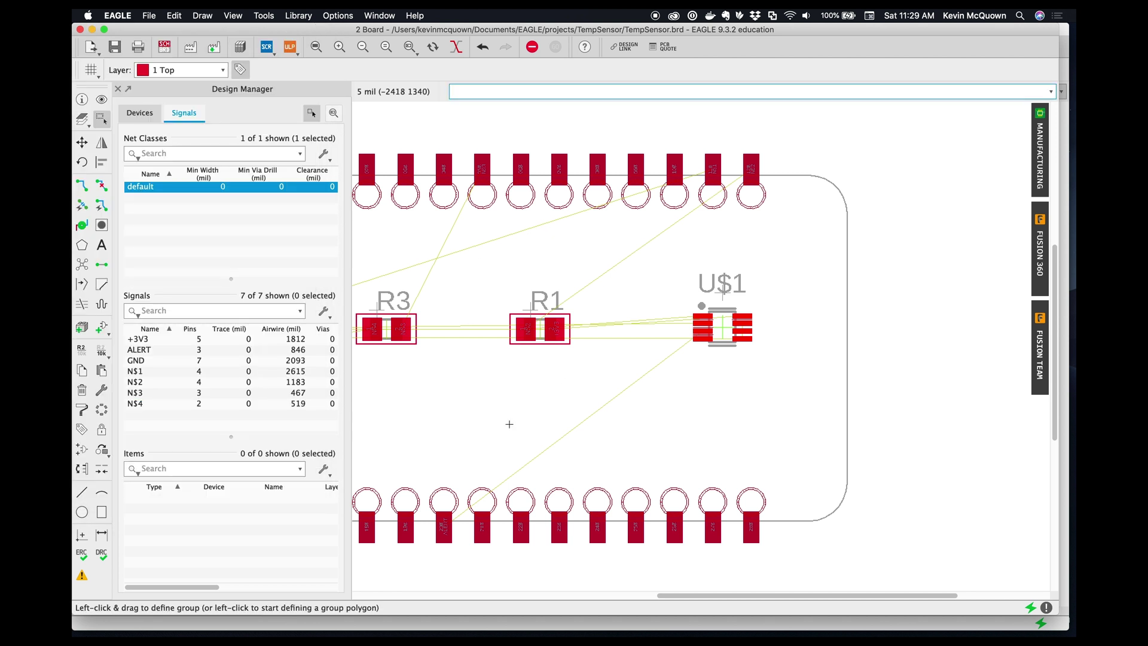
Check the resistor wiring in the schematic, return to the board and move R1 closer to U$1, slightly above the component row.
{"action": "scroll", "coordinate": [520, 405], "scroll_direction": "down", "scroll_amount": 3}
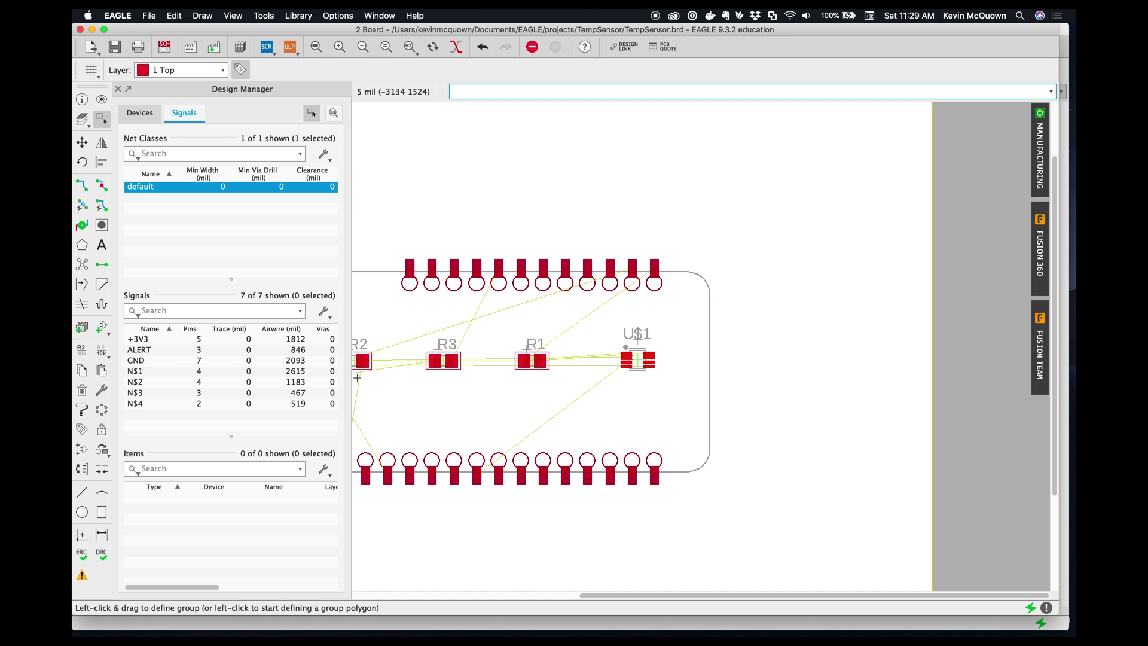
{"action": "scroll", "coordinate": [539, 391], "scroll_direction": "up", "scroll_amount": 3}
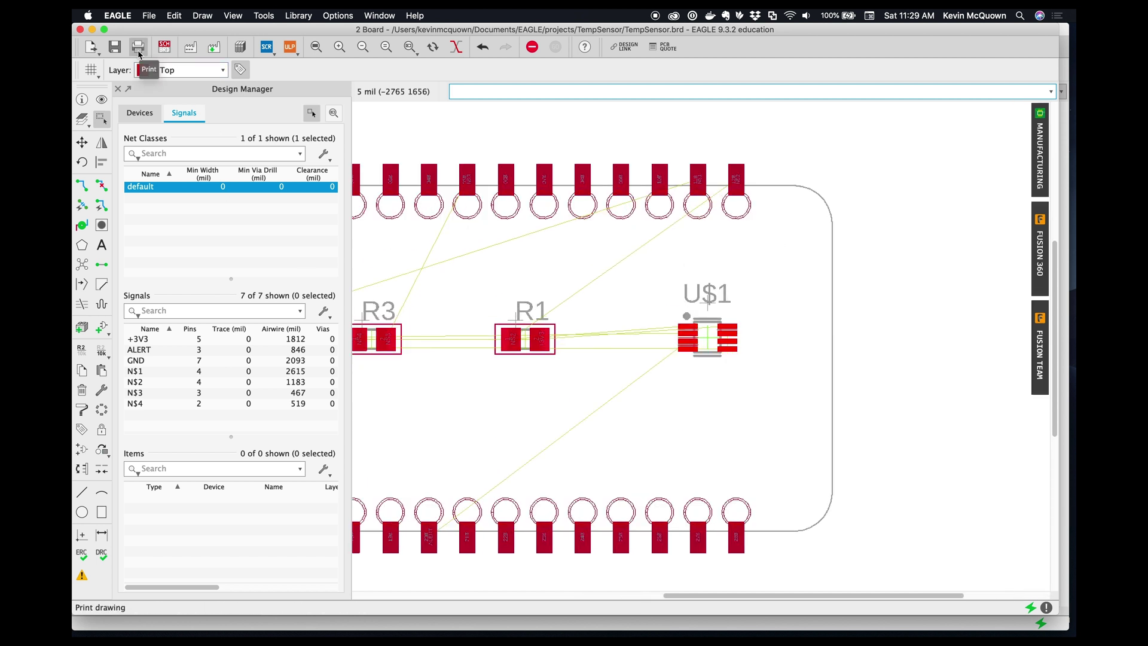
{"action": "left_click", "coordinate": [164, 48]}
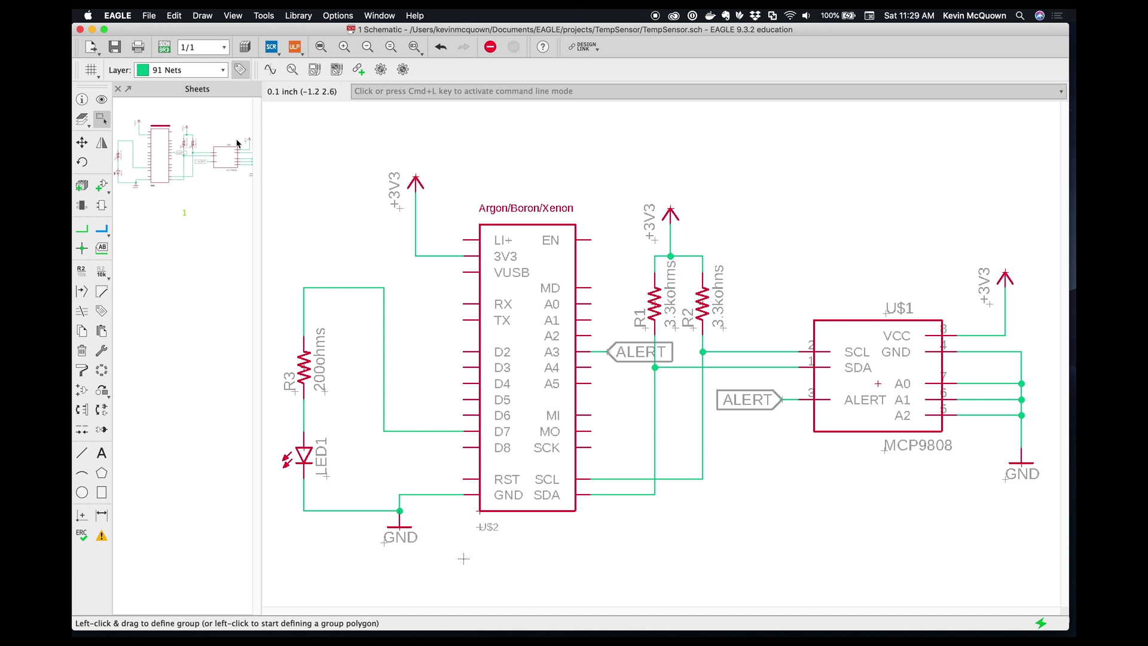
{"action": "left_click", "coordinate": [165, 46]}
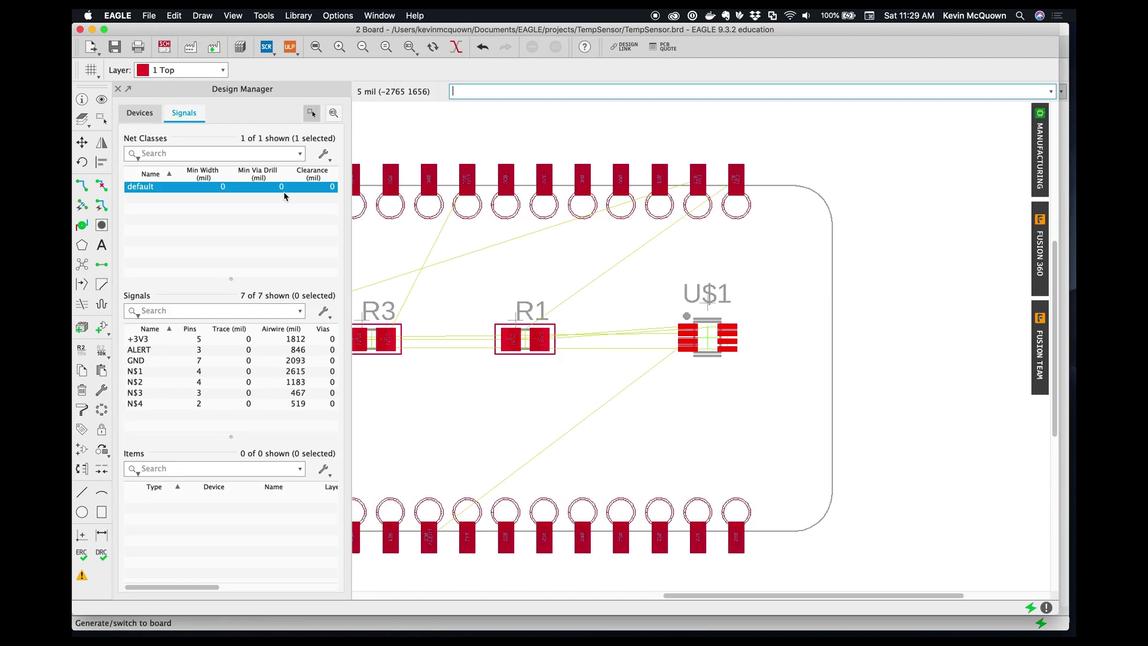
{"action": "left_click_drag", "start_coordinate": [523, 340], "coordinate": [590, 316]}
{"action": "scroll", "coordinate": [498, 380], "scroll_direction": "down", "scroll_amount": 4}
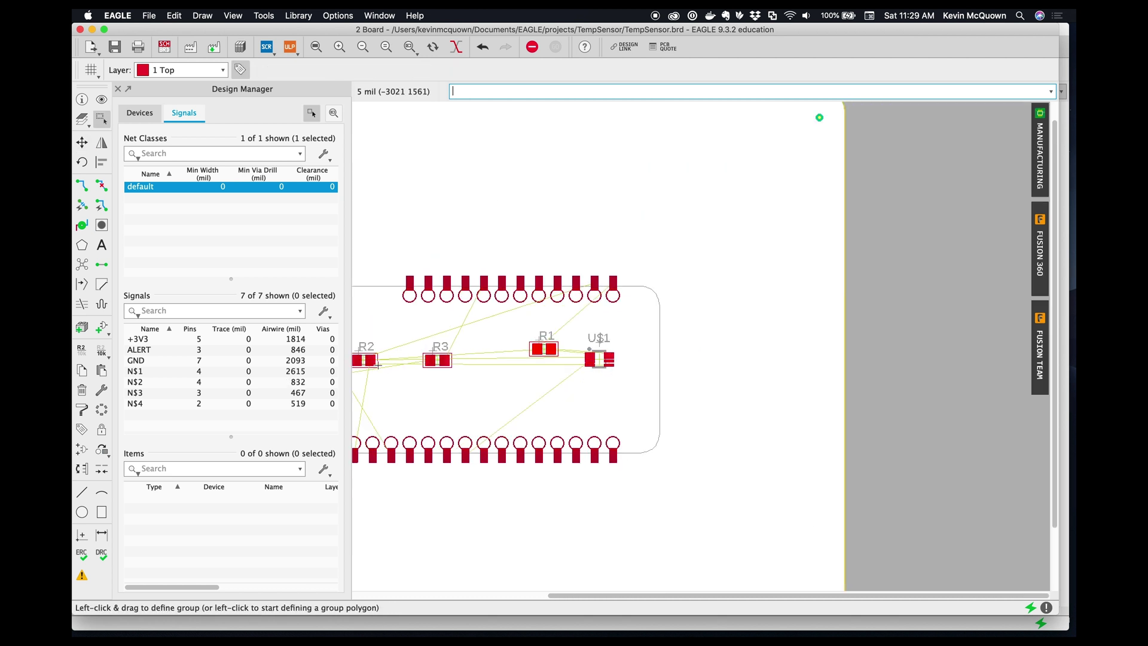
Move resistor R2 directly below R1, next to the U$1 sensor.
{"action": "left_click_drag", "start_coordinate": [363, 363], "coordinate": [436, 389]}
{"action": "scroll", "coordinate": [700, 399], "scroll_direction": "down", "scroll_amount": 3}
{"action": "scroll", "coordinate": [529, 394], "scroll_direction": "up", "scroll_amount": 3}
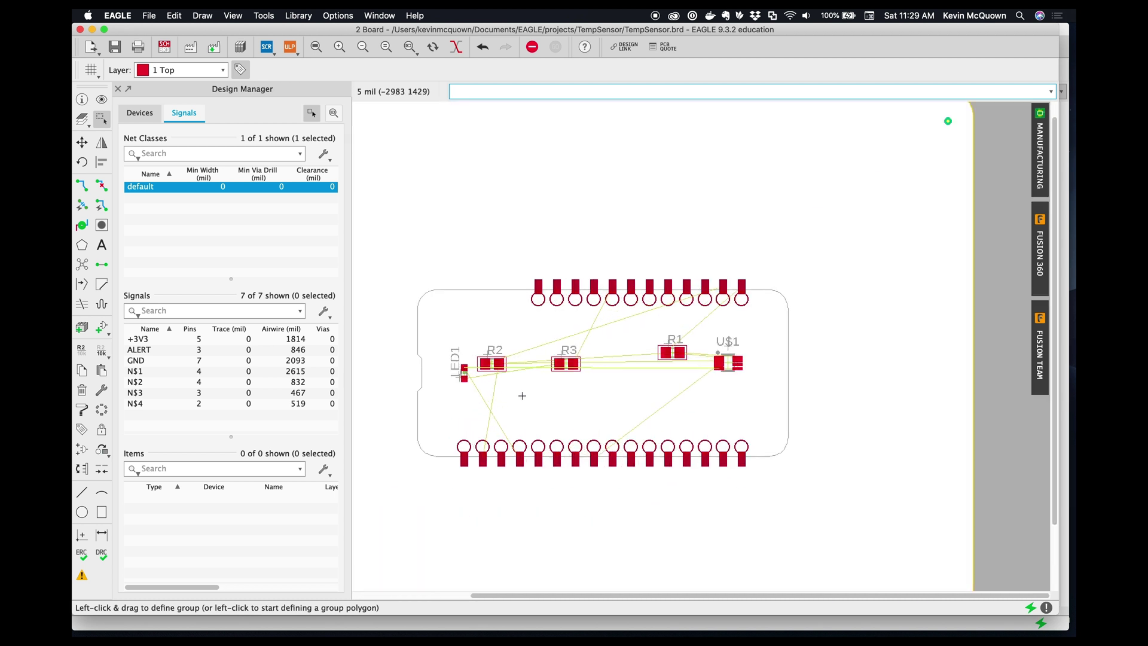
{"action": "scroll", "coordinate": [521, 396], "scroll_direction": "up", "scroll_amount": 6}
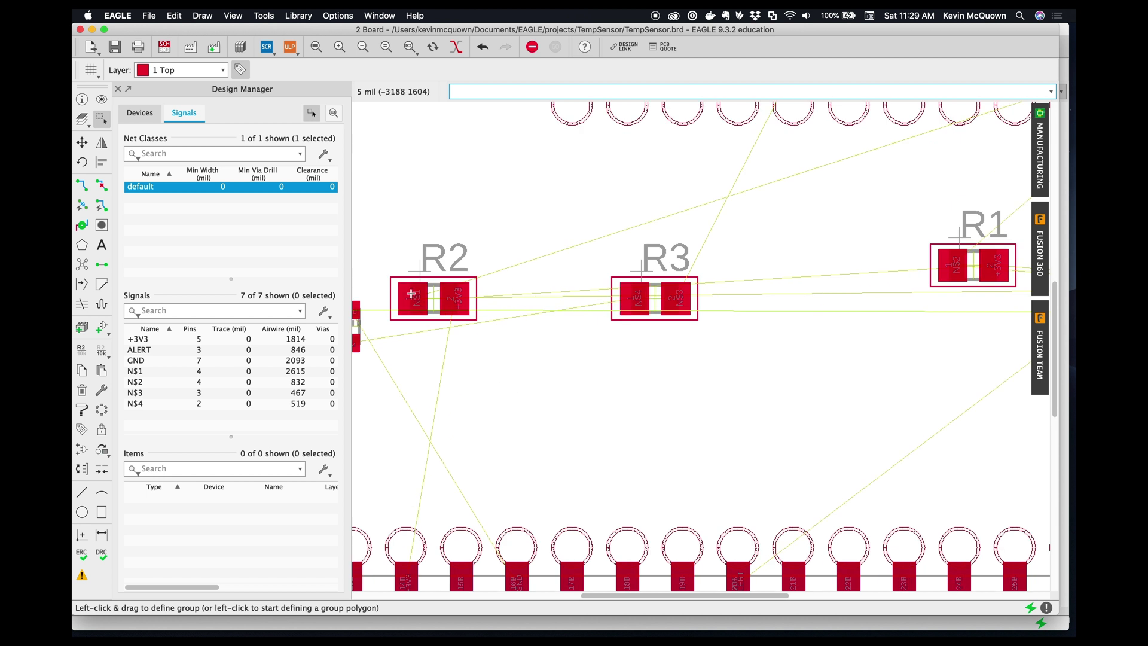
{"action": "left_click_drag", "start_coordinate": [434, 300], "coordinate": [974, 348]}
{"action": "left_click", "coordinate": [974, 348]}
{"action": "scroll", "coordinate": [634, 446], "scroll_direction": "down", "scroll_amount": 4}
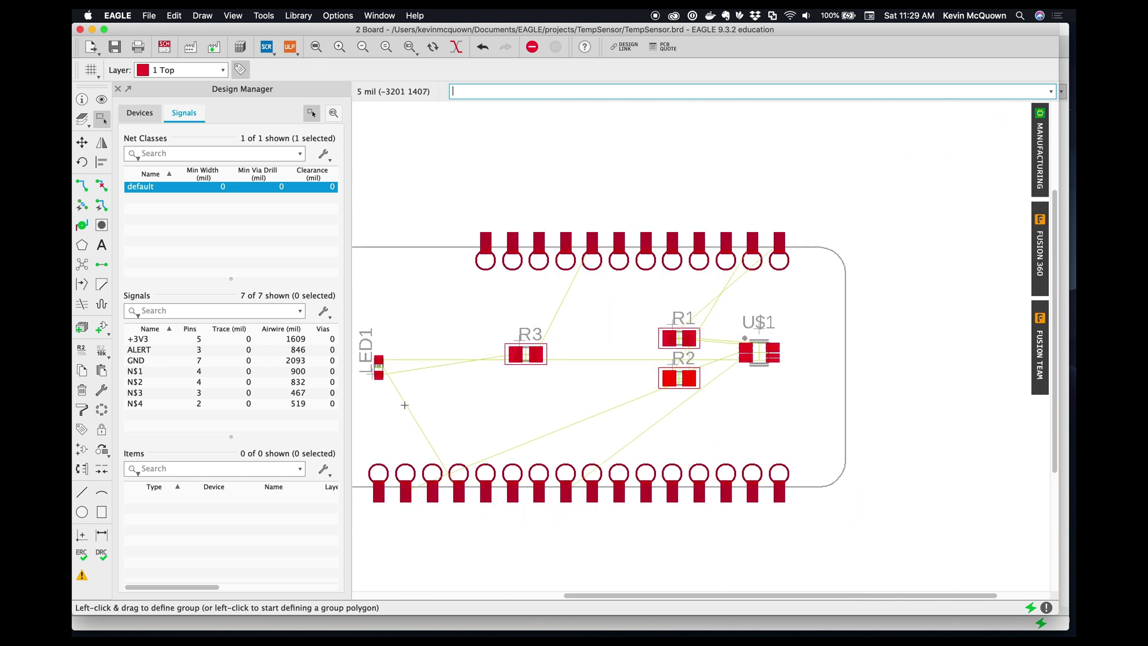
Rotate resistor R1 by 180 degrees so its N$2 pad faces the U$1 sensor.
{"action": "scroll", "coordinate": [635, 446], "scroll_direction": "up", "scroll_amount": 2}
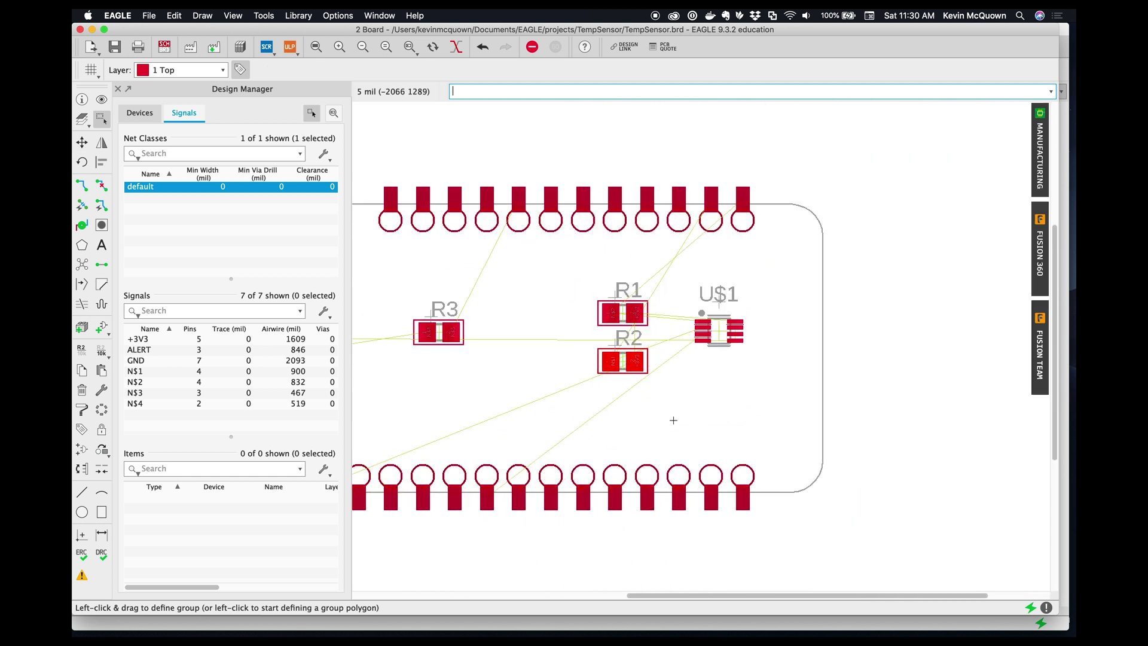
{"action": "left_click", "coordinate": [410, 51]}
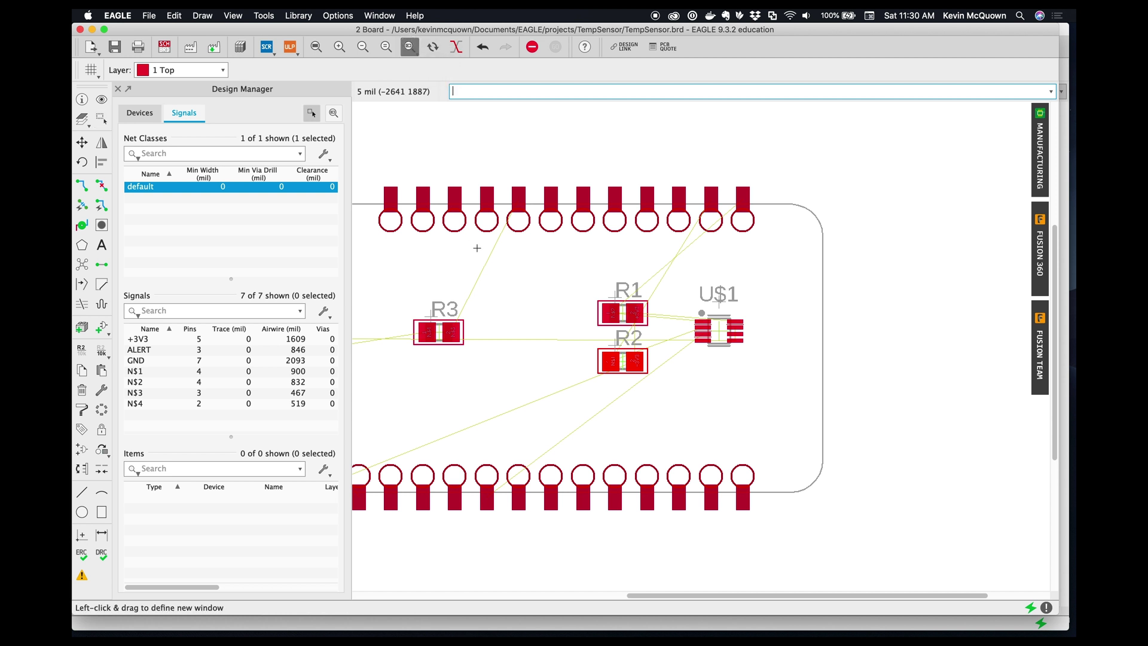
{"action": "left_click_drag", "start_coordinate": [540, 255], "coordinate": [858, 448]}
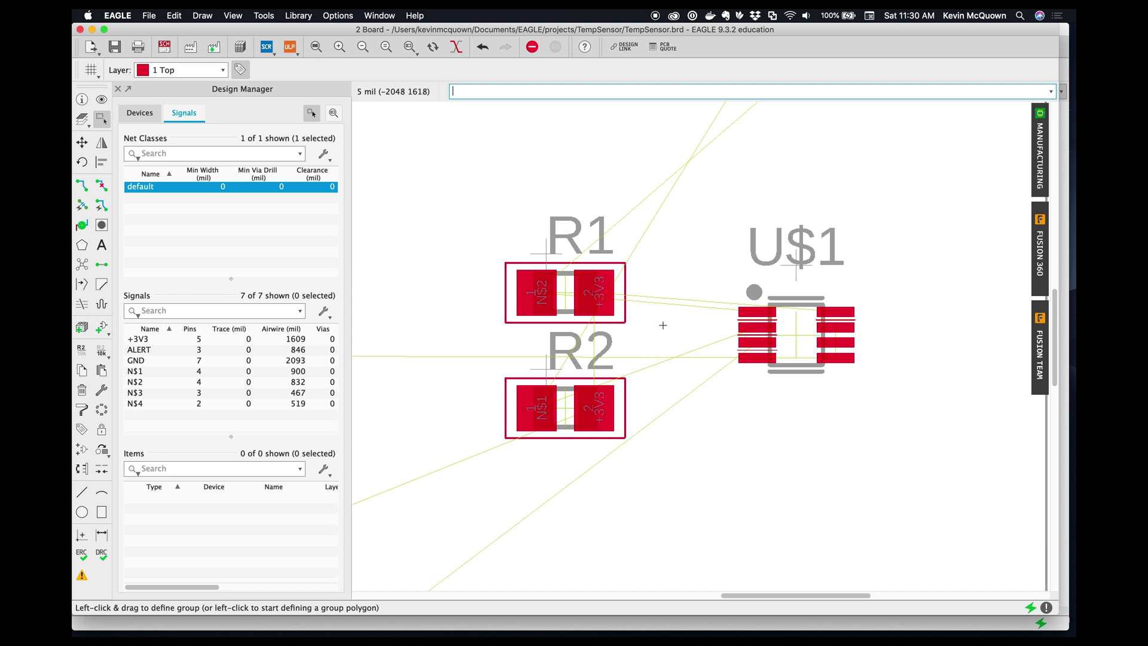
{"action": "scroll", "coordinate": [579, 339], "scroll_direction": "up", "scroll_amount": 5}
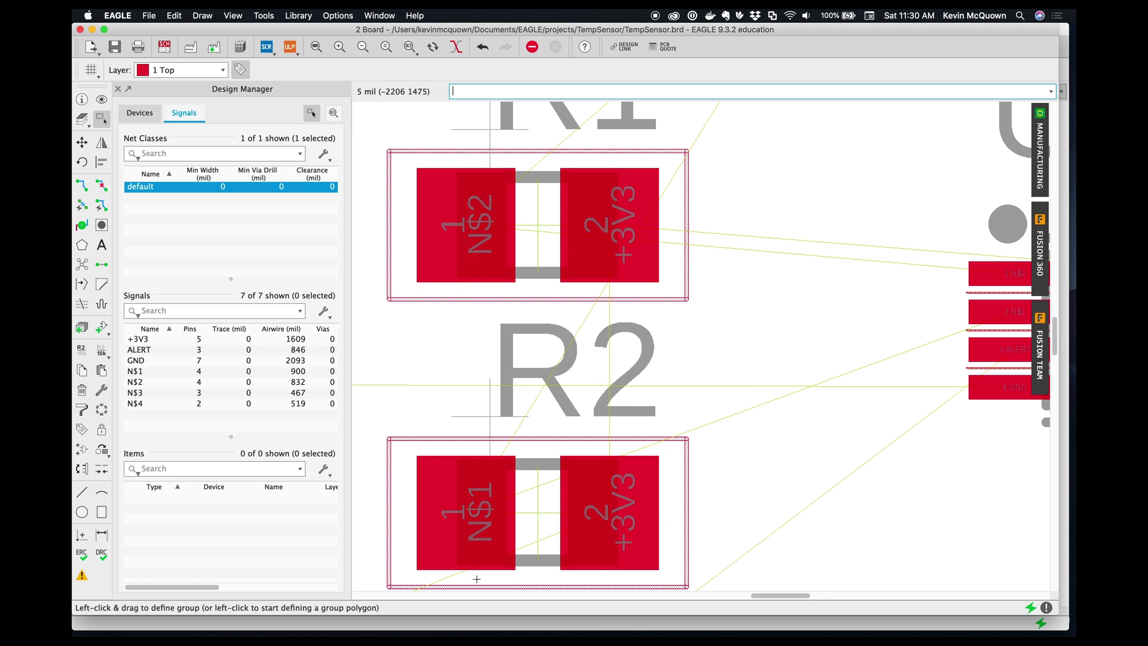
{"action": "scroll", "coordinate": [699, 525], "scroll_direction": "down", "scroll_amount": 3}
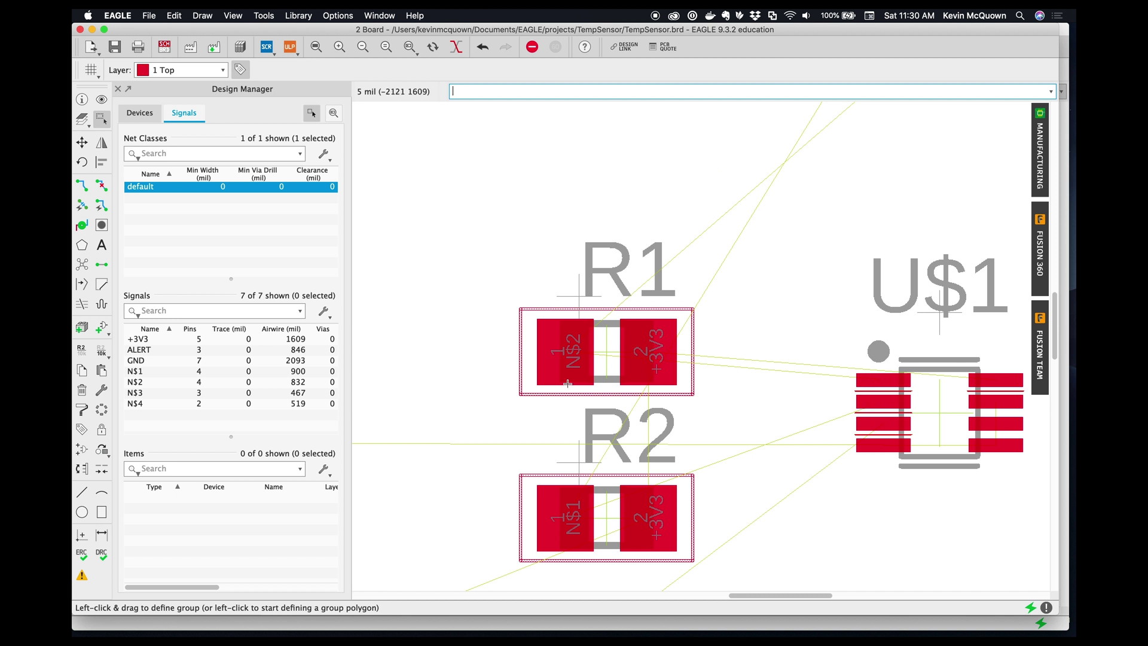
{"action": "left_click", "coordinate": [85, 167]}
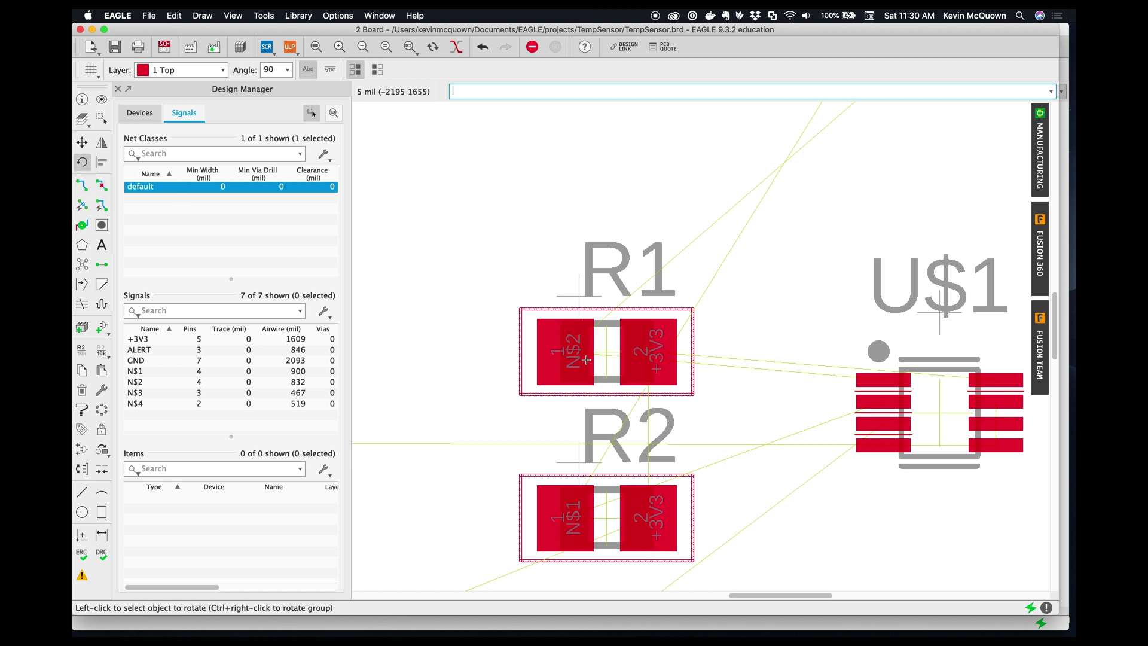
{"action": "left_click", "coordinate": [605, 353]}
{"action": "left_click", "coordinate": [606, 352]}
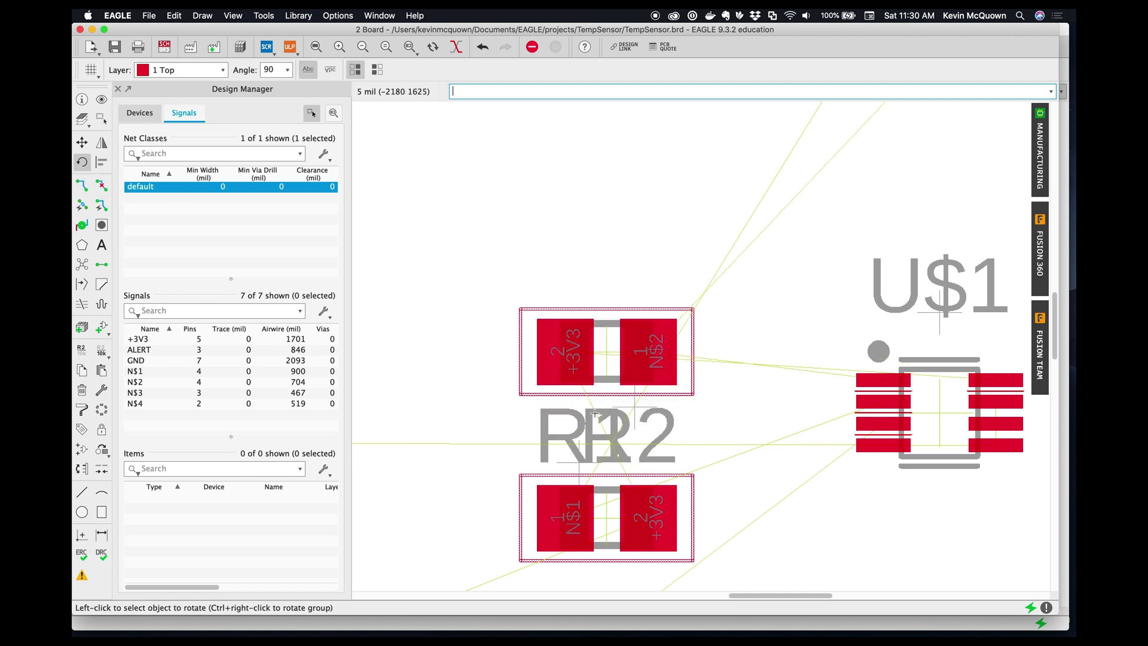
Rotate resistor R2 by 180 degrees so its N$1 pad faces the U$1 sensor.
{"action": "left_click", "coordinate": [606, 518]}
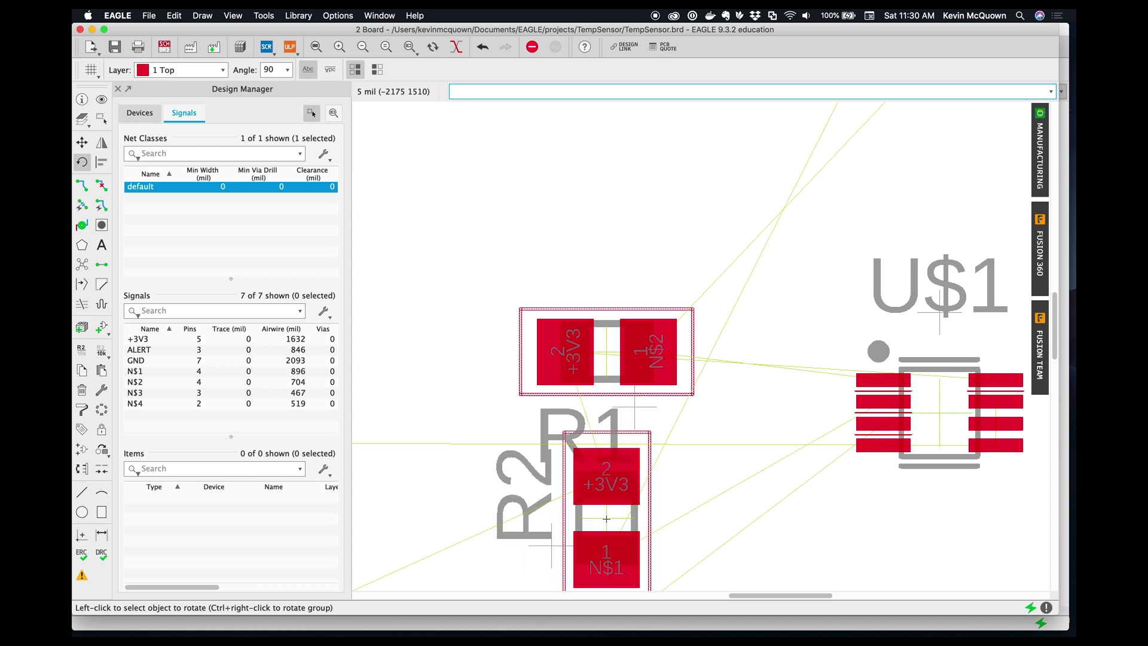
{"action": "left_click", "coordinate": [607, 518]}
{"action": "scroll", "coordinate": [686, 500], "scroll_direction": "down", "scroll_amount": 5}
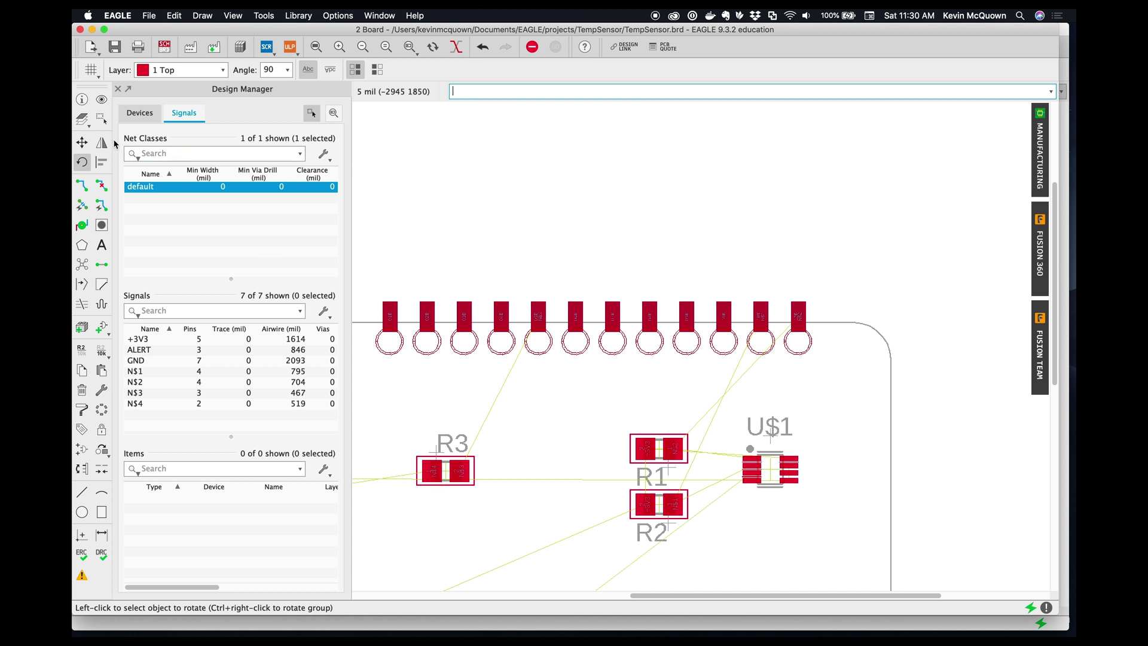
Move resistor R3 closer to R1 and R2, leaving a small gap beside them.
{"action": "left_click", "coordinate": [98, 118]}
{"action": "scroll", "coordinate": [445, 470], "scroll_direction": "down", "scroll_amount": 1}
{"action": "left_click_drag", "start_coordinate": [448, 472], "coordinate": [541, 480]}
{"action": "left_click", "coordinate": [540, 480]}
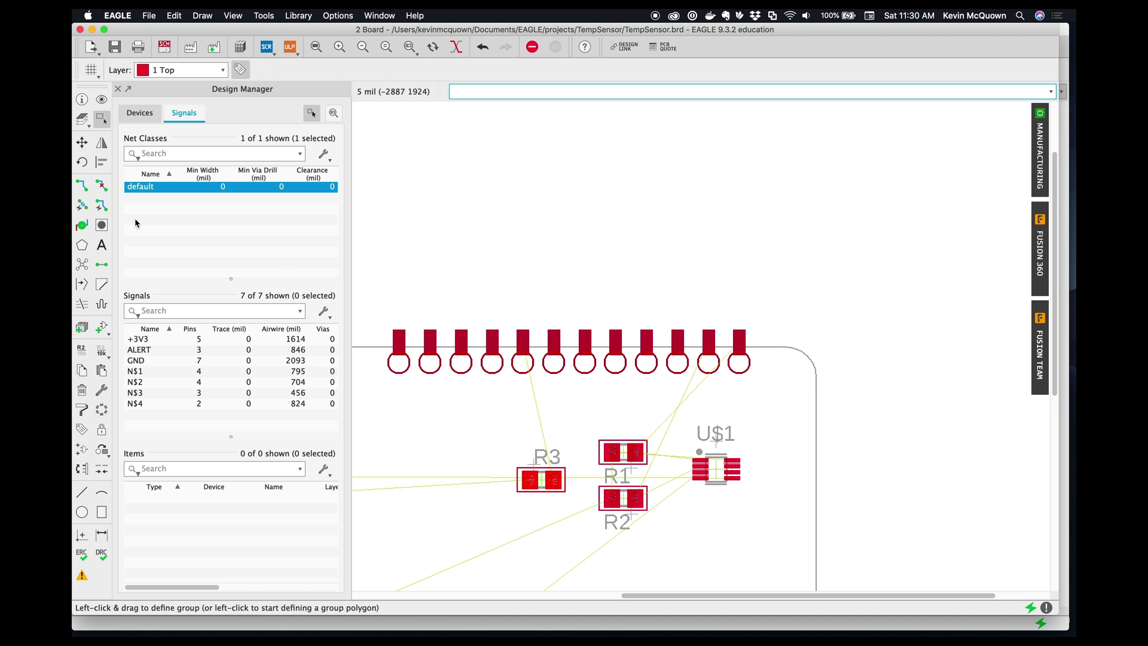
Rotate resistor R3 in 90-degree steps until it stands vertically with its N$4 pad on top.
{"action": "left_click", "coordinate": [82, 161]}
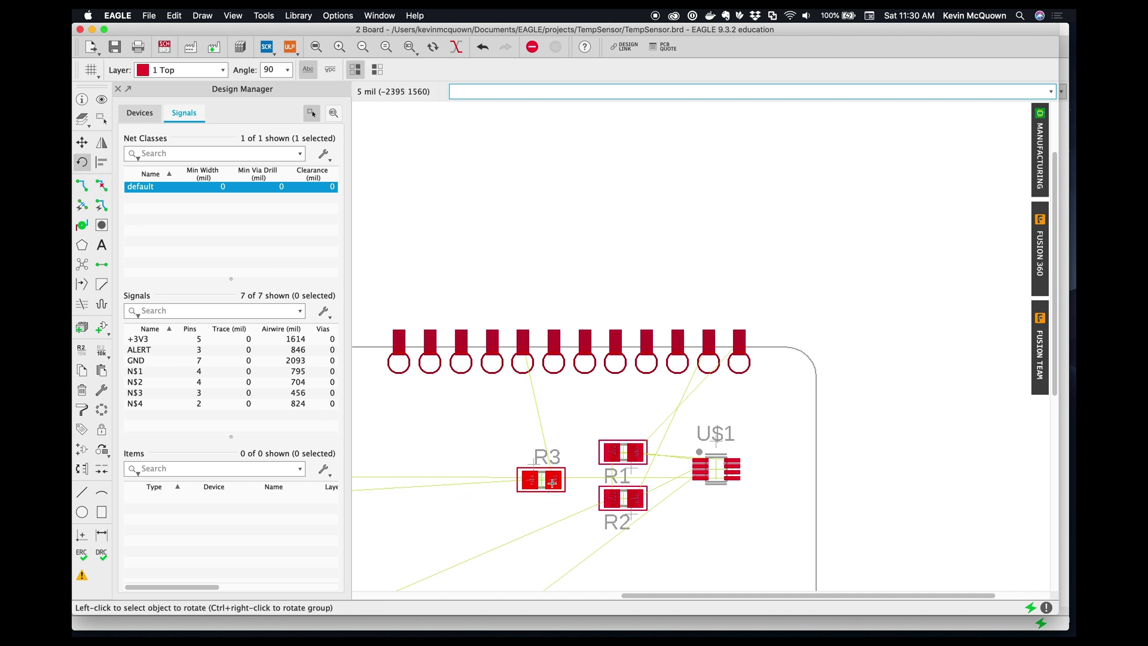
{"action": "scroll", "coordinate": [551, 481], "scroll_direction": "up", "scroll_amount": 4}
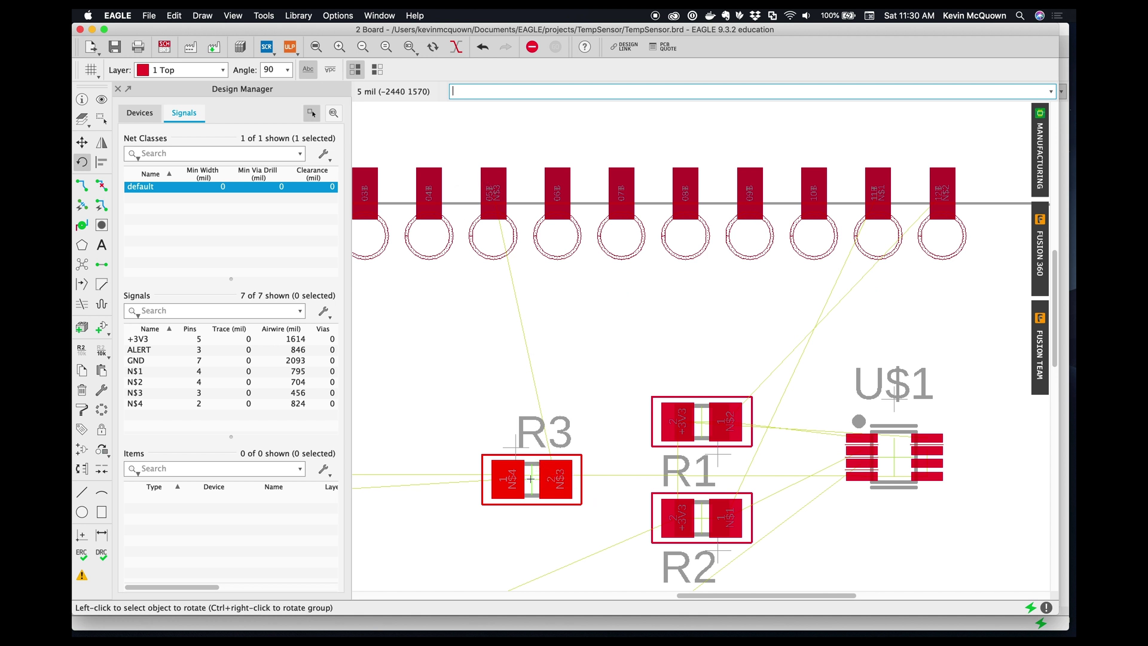
{"action": "left_click", "coordinate": [556, 479]}
{"action": "left_click", "coordinate": [533, 482]}
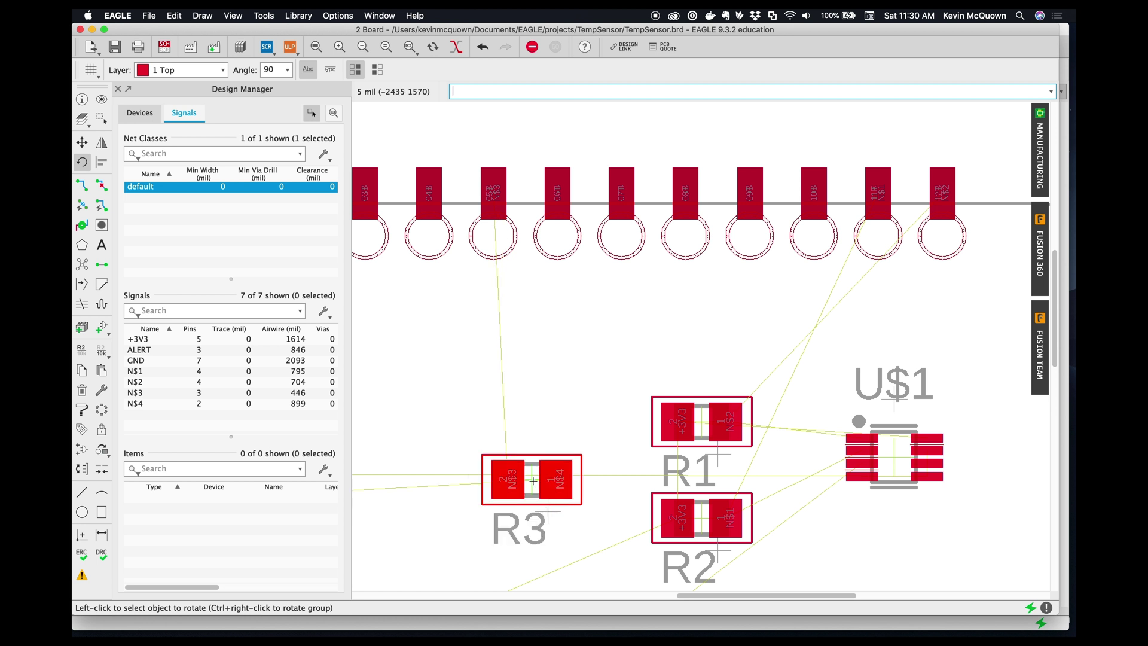
{"action": "left_click", "coordinate": [533, 480]}
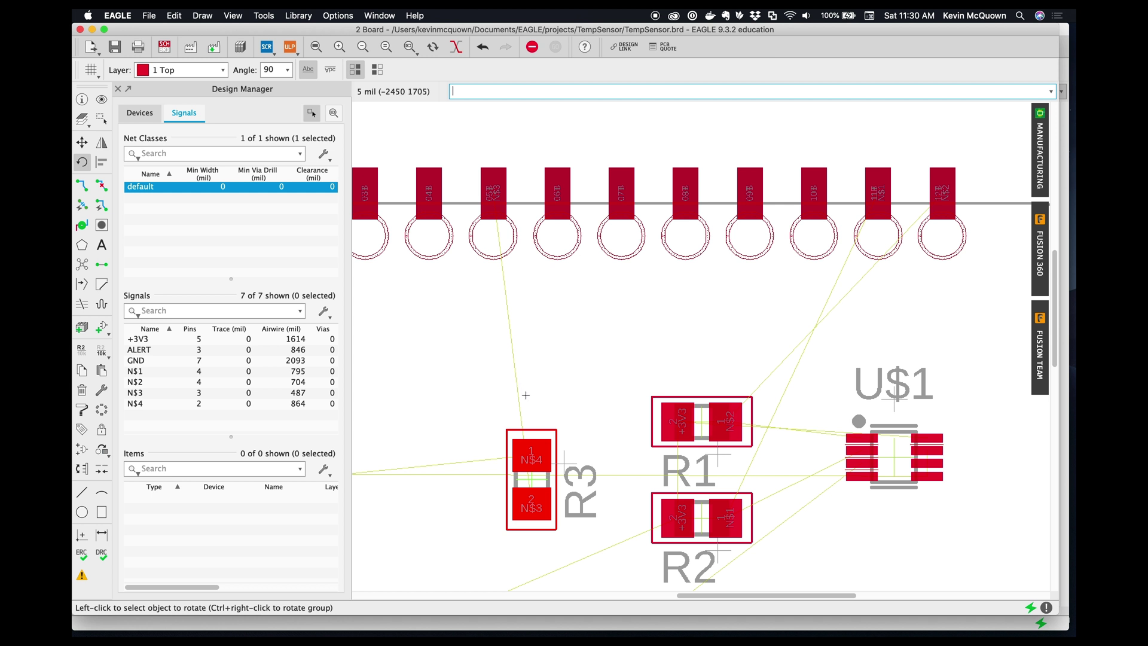
Recalculate the ratsnest so the airwires follow the shortest connections for the current part placement.
{"action": "scroll", "coordinate": [526, 396], "scroll_direction": "down", "scroll_amount": 6}
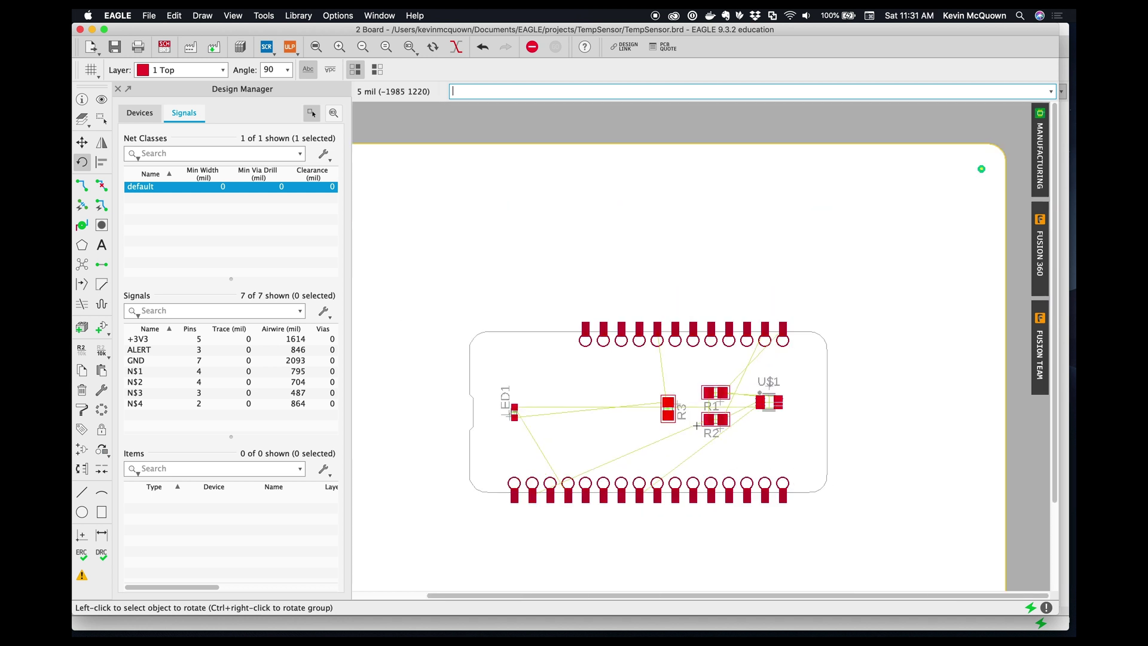
{"action": "scroll", "coordinate": [725, 402], "scroll_direction": "up", "scroll_amount": 2}
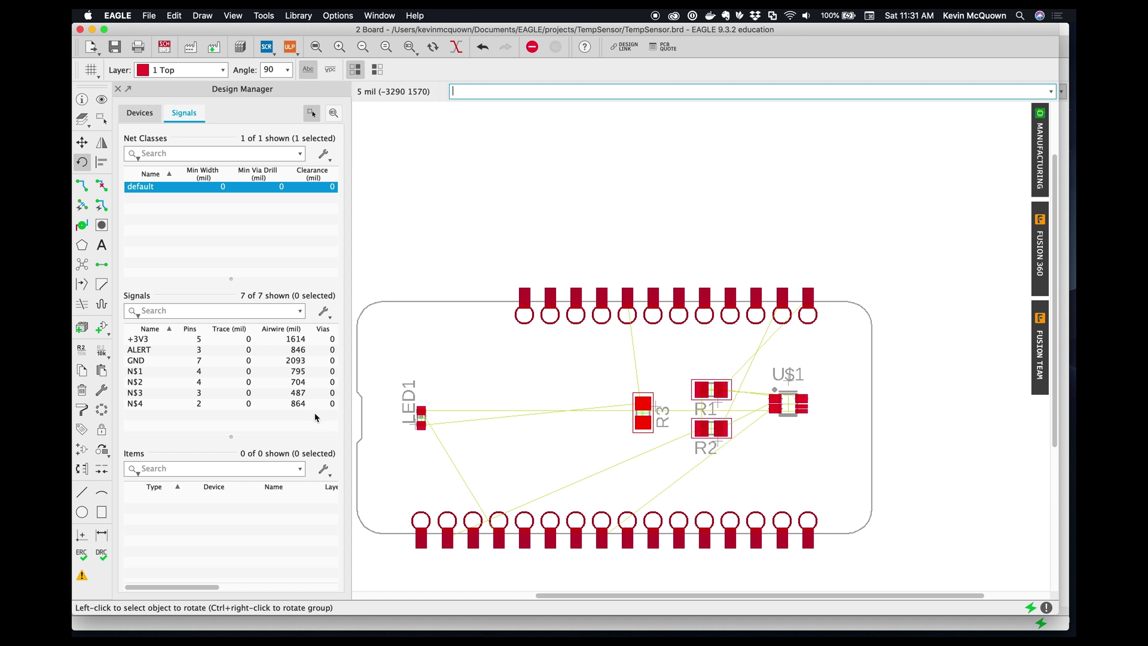
{"action": "left_click", "coordinate": [82, 265]}
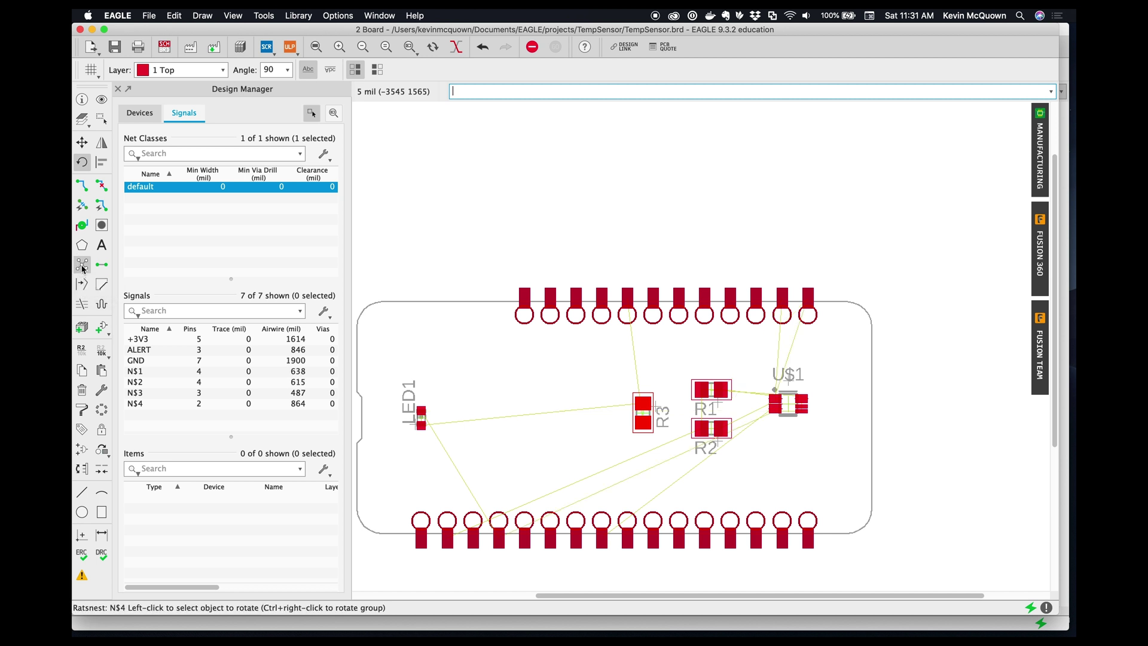
Rotate resistor R3 by 180 degrees so its N$3 pad faces the upper header row.
{"action": "scroll", "coordinate": [645, 436], "scroll_direction": "up", "scroll_amount": 2}
{"action": "scroll", "coordinate": [644, 438], "scroll_direction": "up", "scroll_amount": 2}
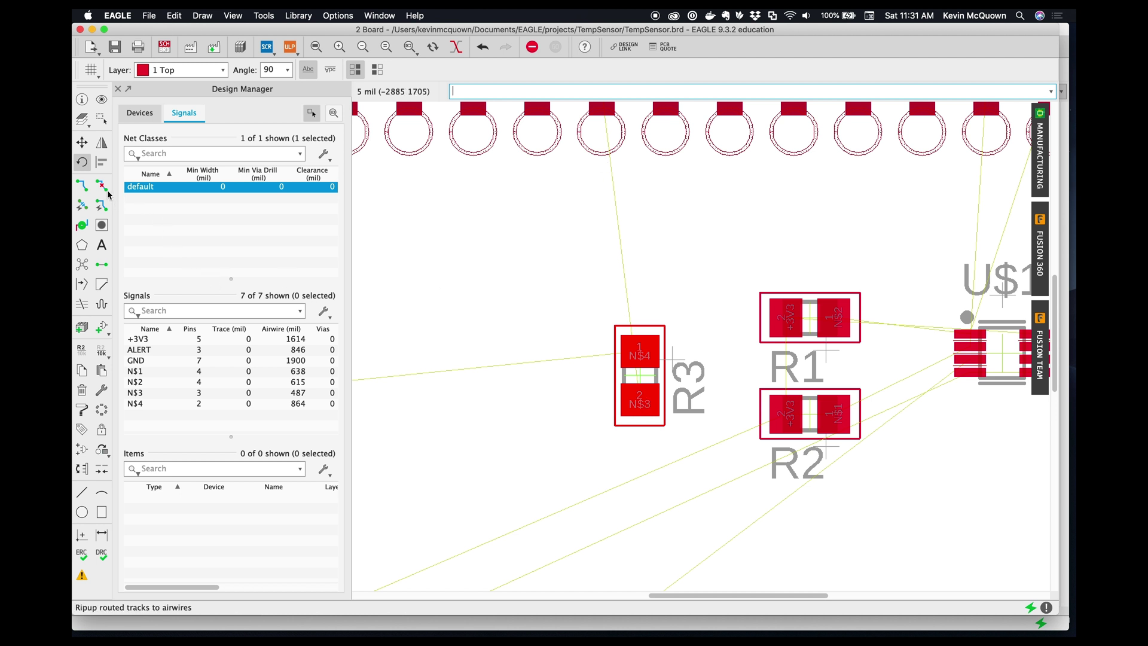
{"action": "left_click", "coordinate": [82, 162]}
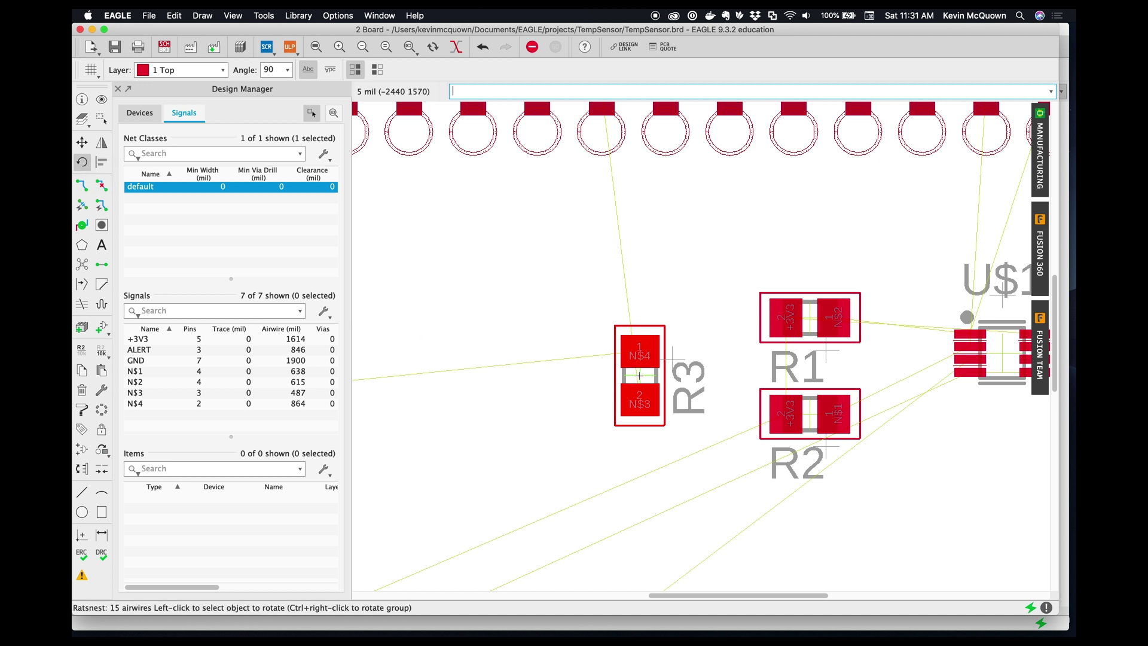
{"action": "left_click", "coordinate": [640, 376]}
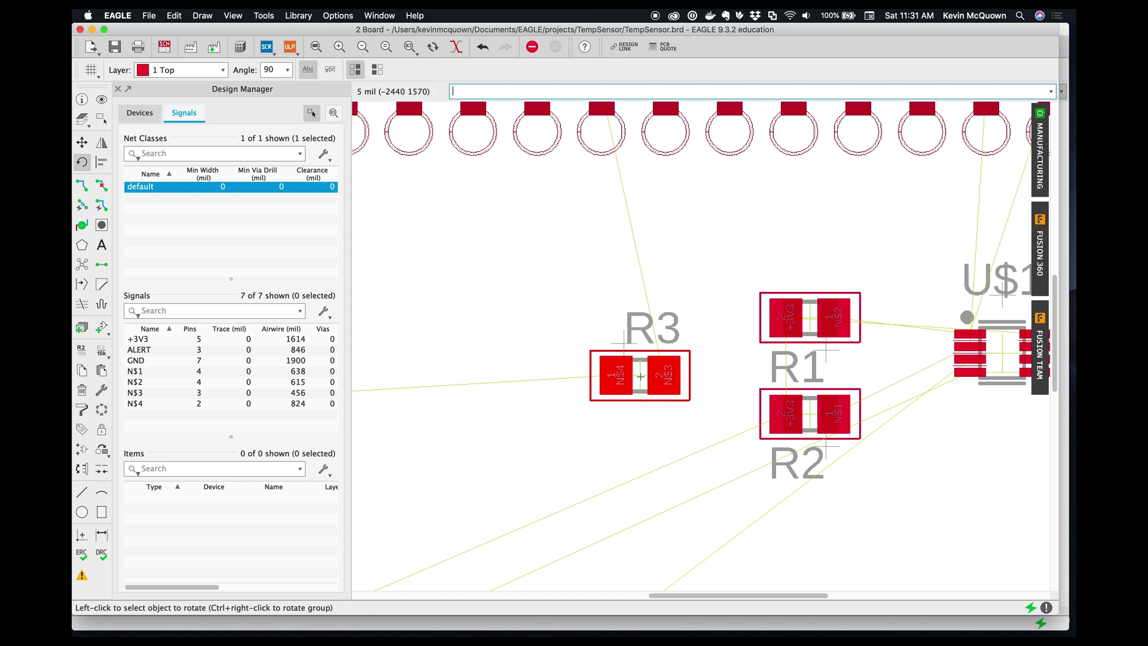
{"action": "left_click_drag", "start_coordinate": [652, 376], "coordinate": [639, 350]}
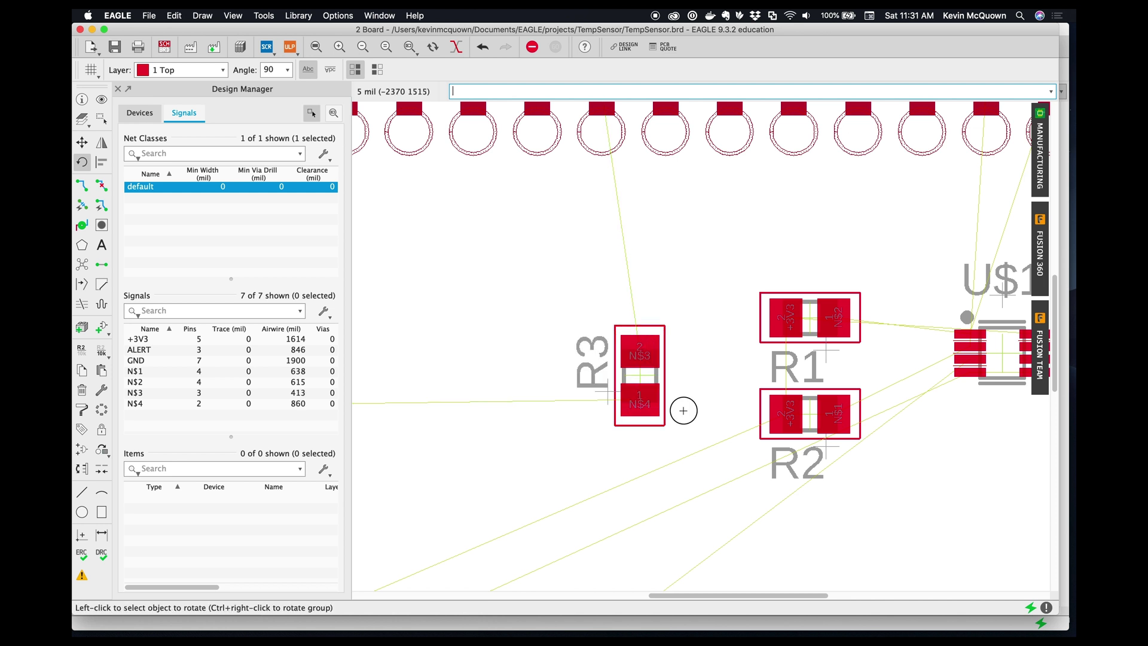
Rotate LED1 by 180 degrees so its GND pad faces the lower header row.
{"action": "scroll", "coordinate": [682, 407], "scroll_direction": "down", "scroll_amount": 5}
{"action": "scroll", "coordinate": [430, 453], "scroll_direction": "up", "scroll_amount": 5}
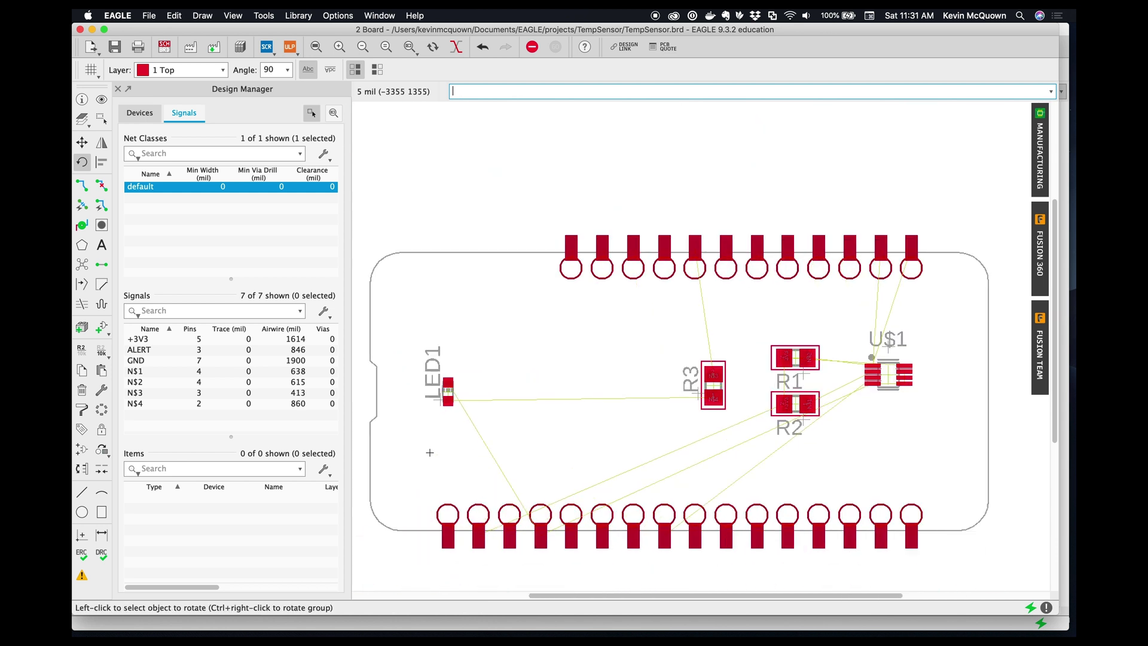
{"action": "scroll", "coordinate": [430, 452], "scroll_direction": "up", "scroll_amount": 2}
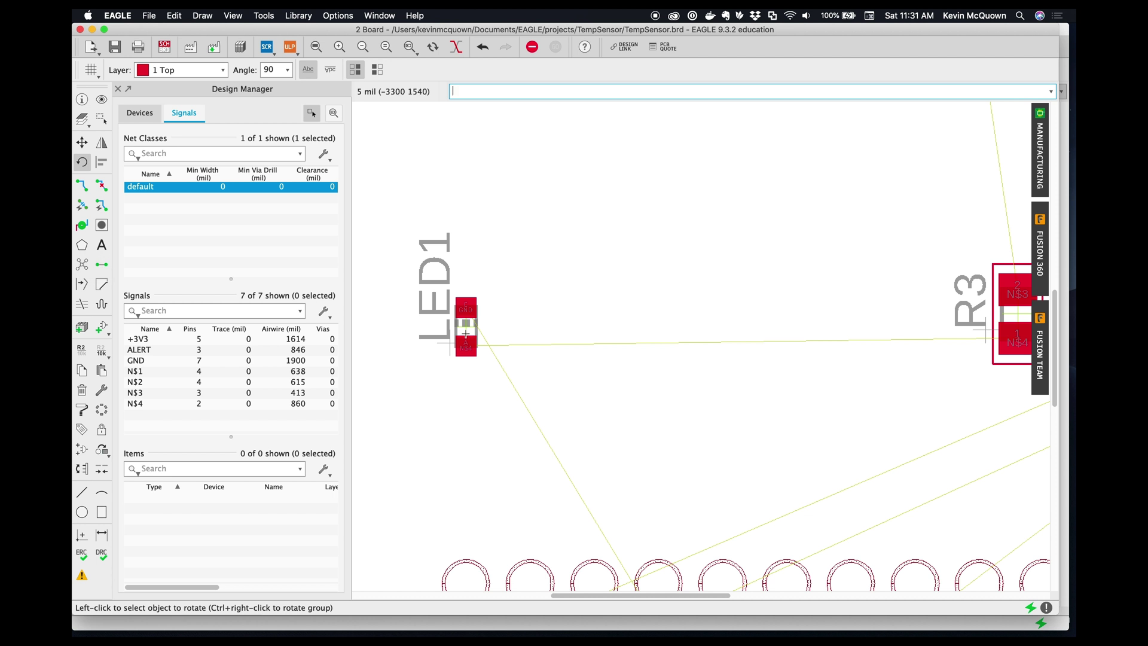
{"action": "left_click", "coordinate": [466, 328]}
{"action": "left_click", "coordinate": [466, 328]}
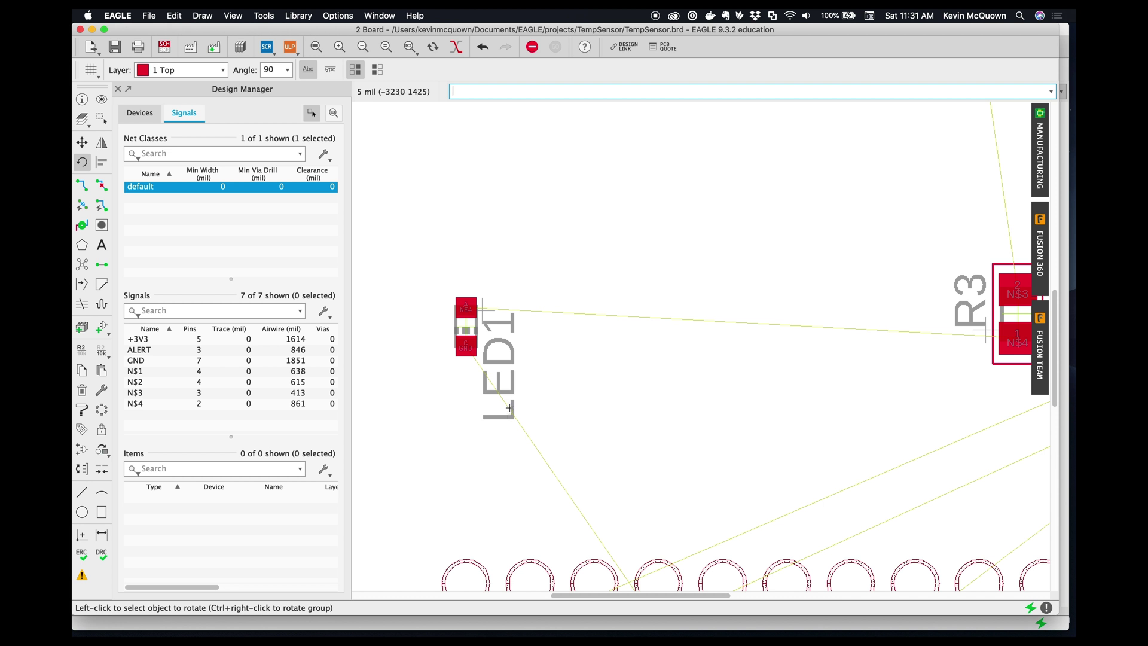
Move LED1 outward to sit right beside the notch in the board's short edge.
{"action": "scroll", "coordinate": [509, 353], "scroll_direction": "down", "scroll_amount": 5}
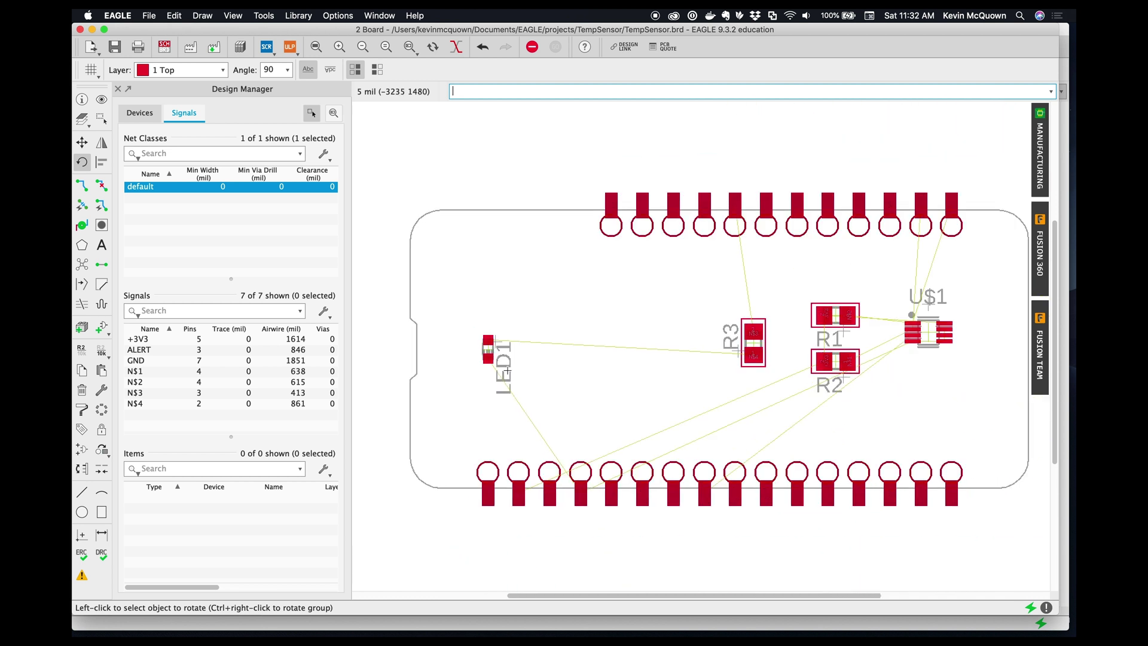
{"action": "left_click", "coordinate": [101, 118]}
{"action": "left_click_drag", "start_coordinate": [490, 348], "coordinate": [439, 346]}
{"action": "left_click", "coordinate": [438, 347]}
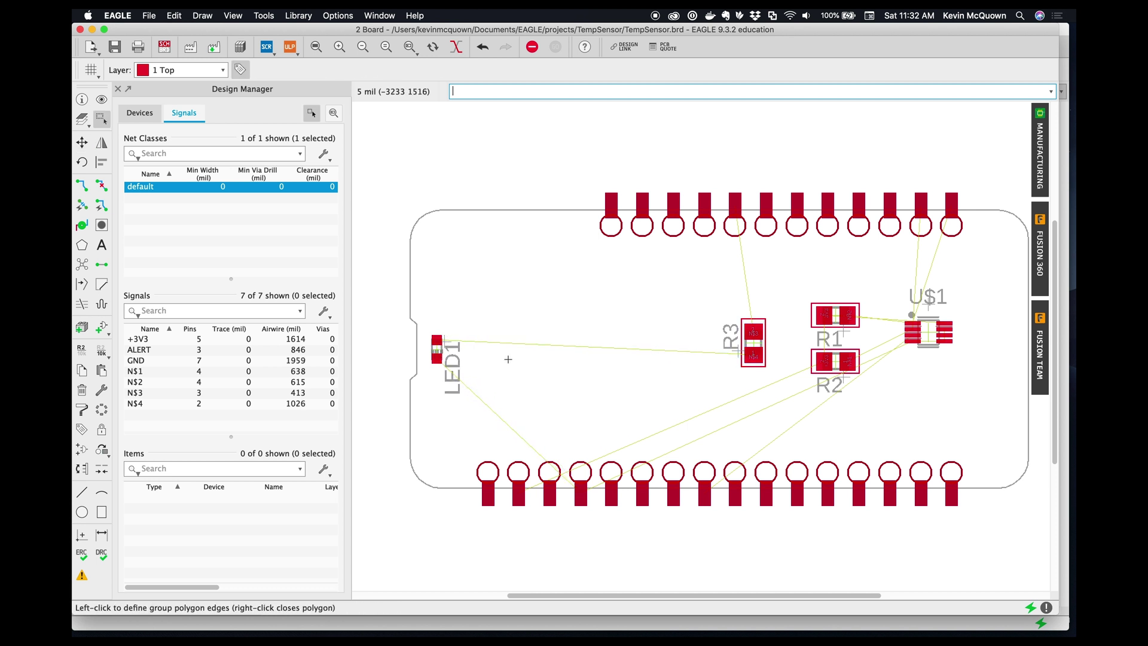
Move the LED1 name label to the LED's upper corner and rotate it to read horizontally above the part.
{"action": "scroll", "coordinate": [411, 372], "scroll_direction": "up", "scroll_amount": 5}
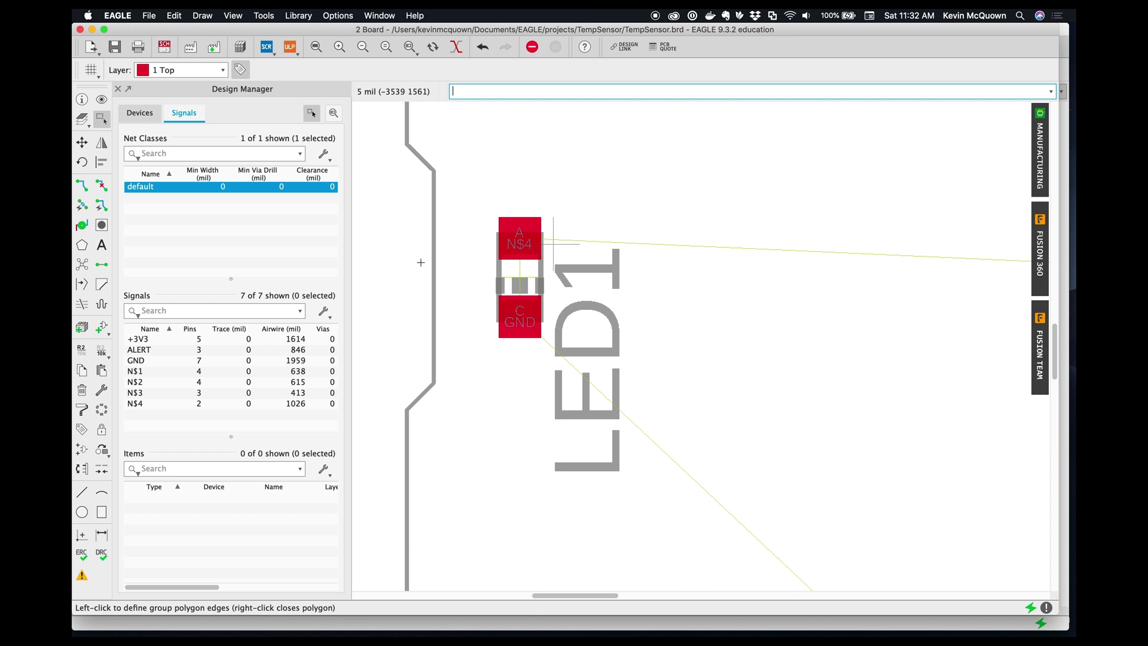
{"action": "left_click", "coordinate": [82, 142]}
{"action": "left_click", "coordinate": [555, 245]}
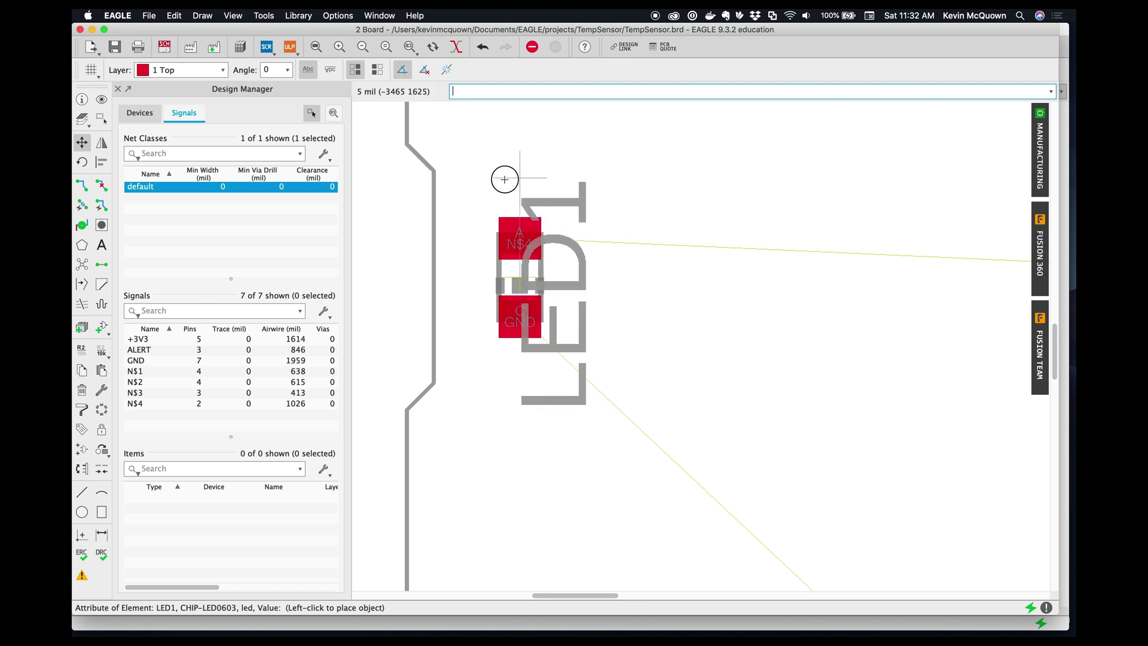
{"action": "left_click", "coordinate": [485, 191]}
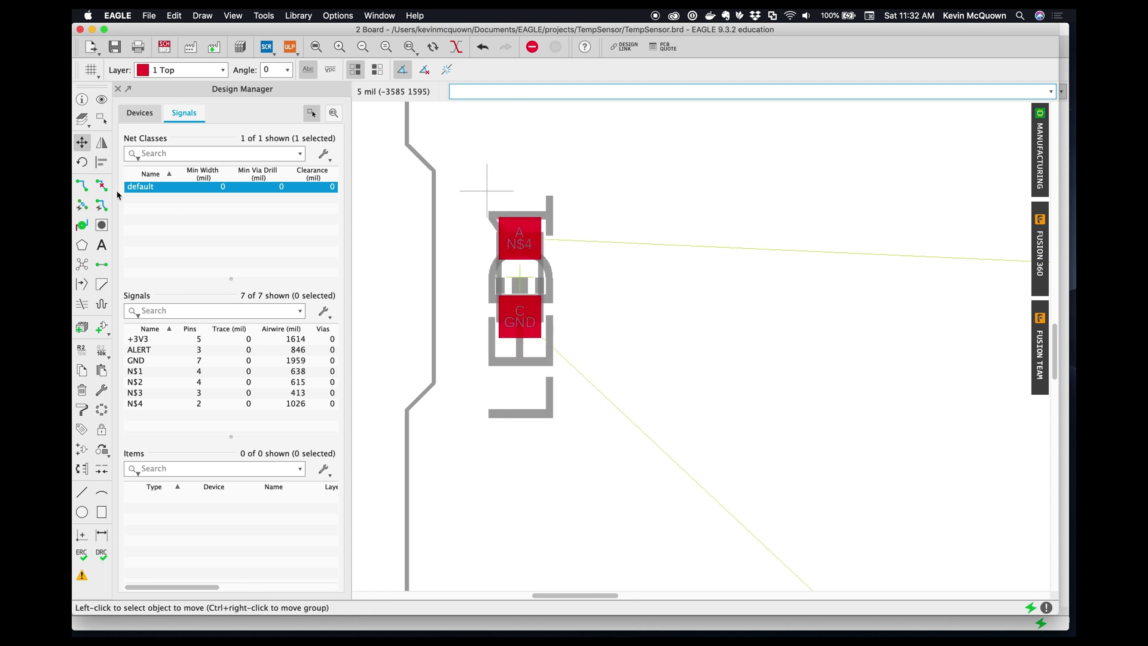
{"action": "left_click", "coordinate": [82, 162]}
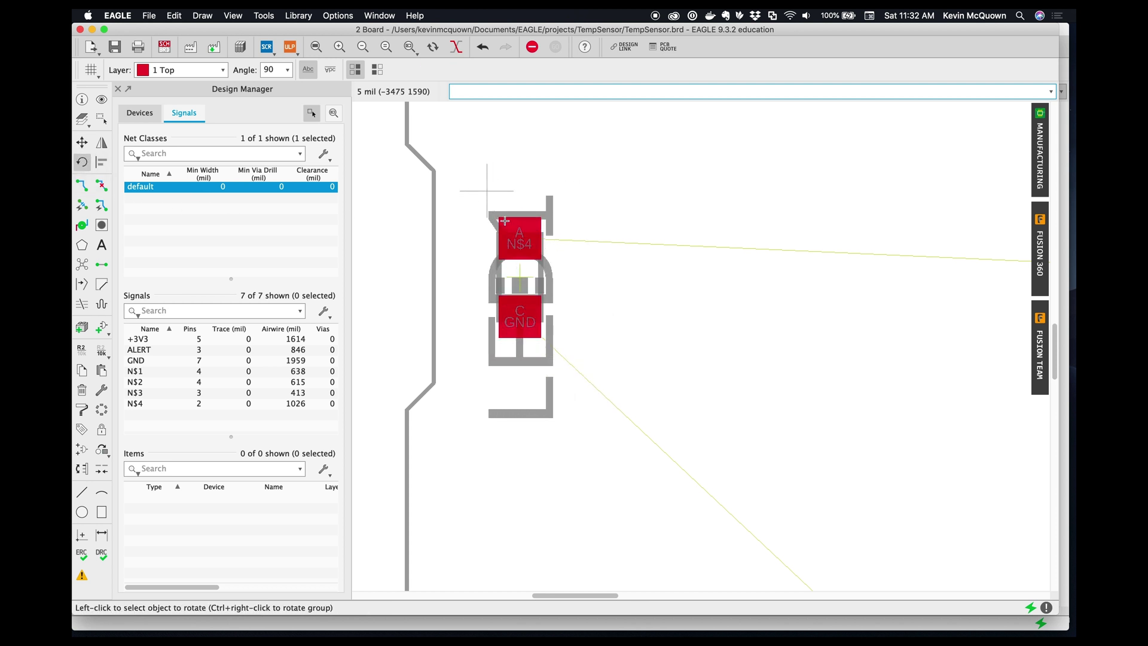
{"action": "left_click", "coordinate": [485, 190]}
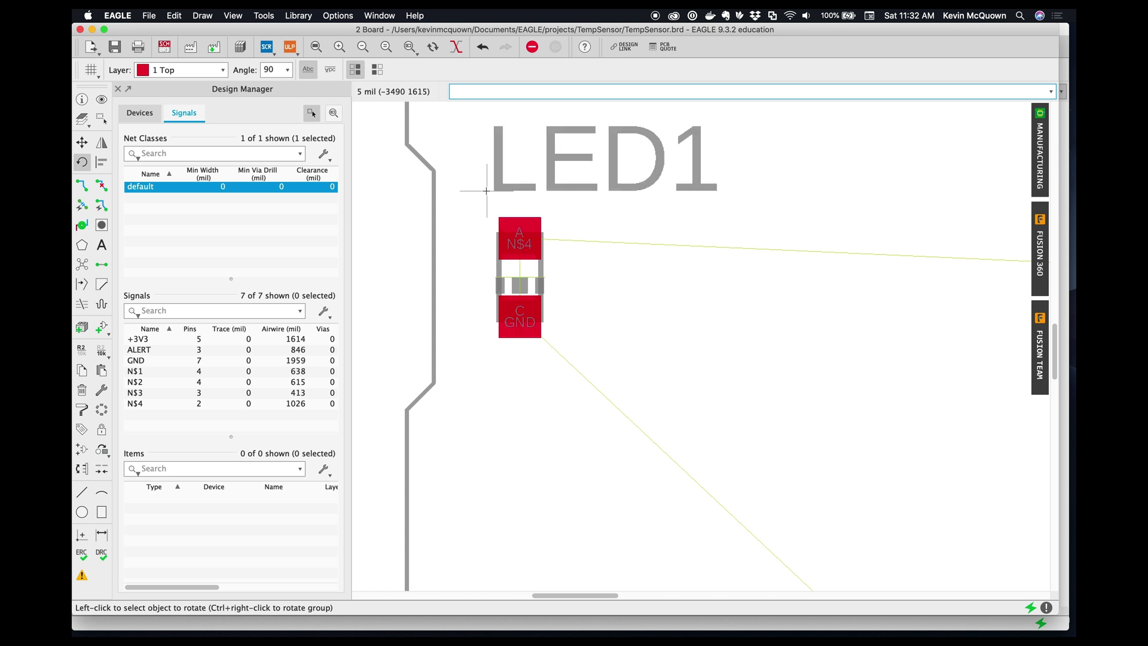
Shift the LED1 name label slightly closer to the LED and the board edge, to about (-3500, 1610) mil.
{"action": "left_click", "coordinate": [82, 142]}
{"action": "left_click", "coordinate": [487, 190]}
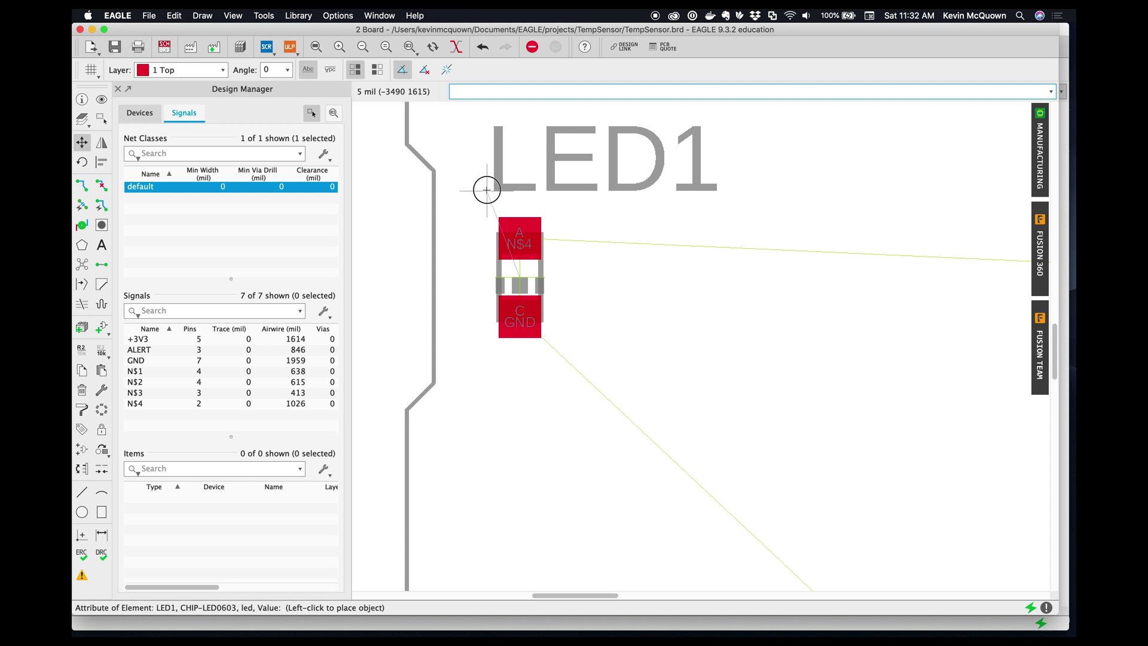
{"action": "left_click", "coordinate": [474, 199]}
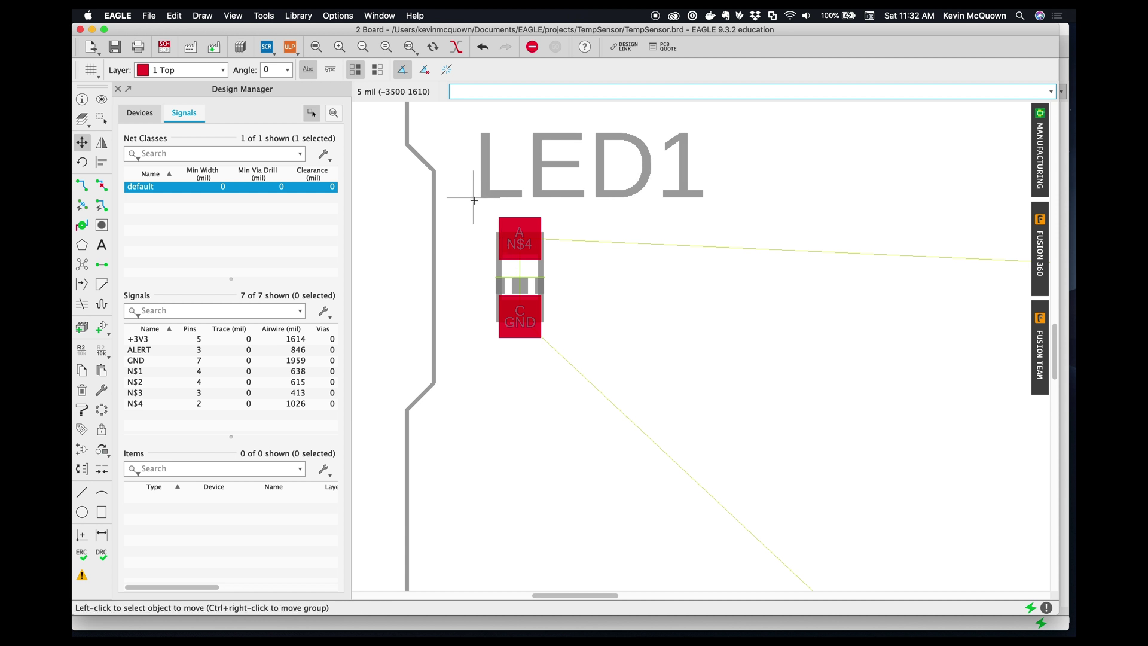
Set the text size of the LED1 name label to 25 in its properties.
{"action": "scroll", "coordinate": [855, 344], "scroll_direction": "down", "scroll_amount": 3}
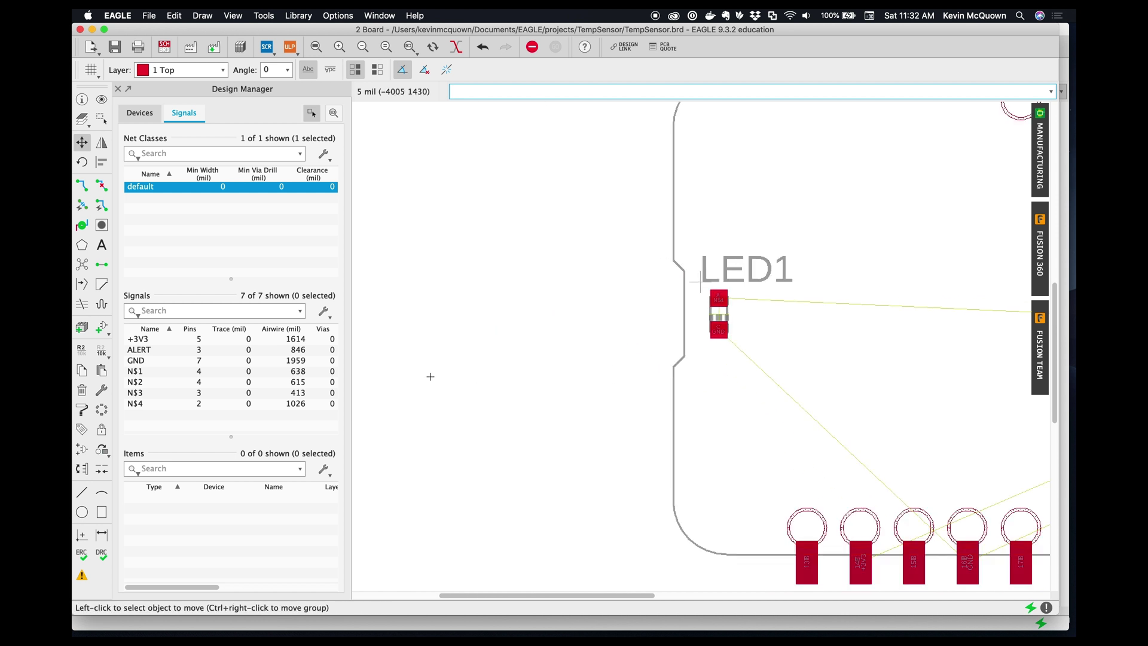
{"action": "scroll", "coordinate": [434, 368], "scroll_direction": "down", "scroll_amount": 3}
{"action": "scroll", "coordinate": [487, 354], "scroll_direction": "up", "scroll_amount": 2}
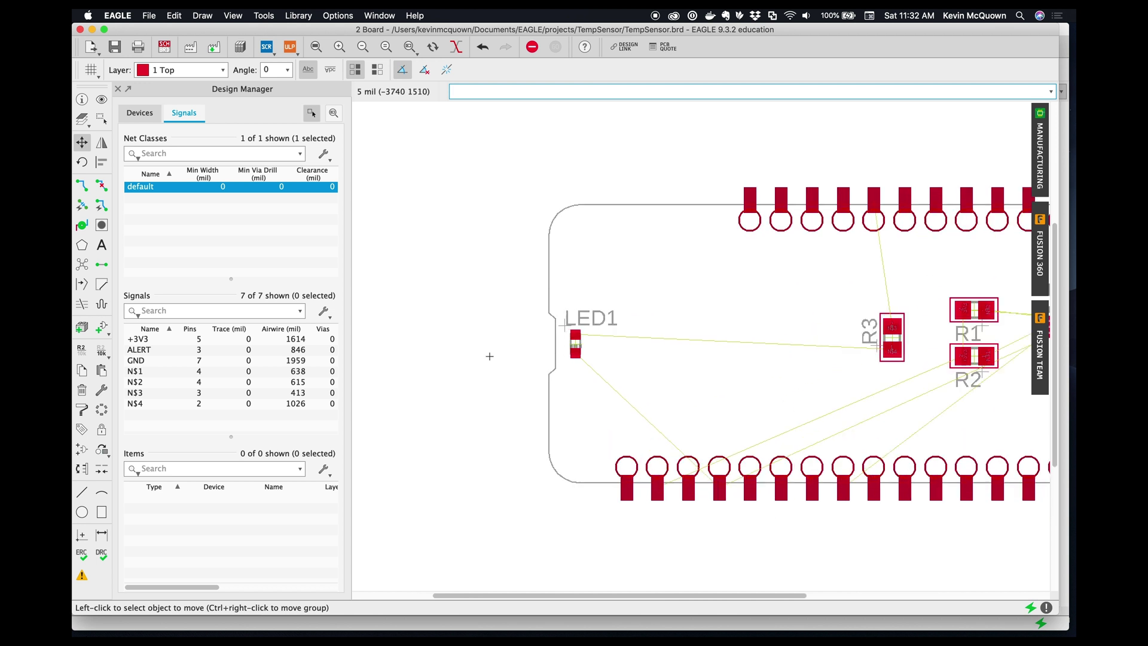
{"action": "scroll", "coordinate": [665, 317], "scroll_direction": "up", "scroll_amount": 1}
{"action": "scroll", "coordinate": [622, 335], "scroll_direction": "up", "scroll_amount": 1}
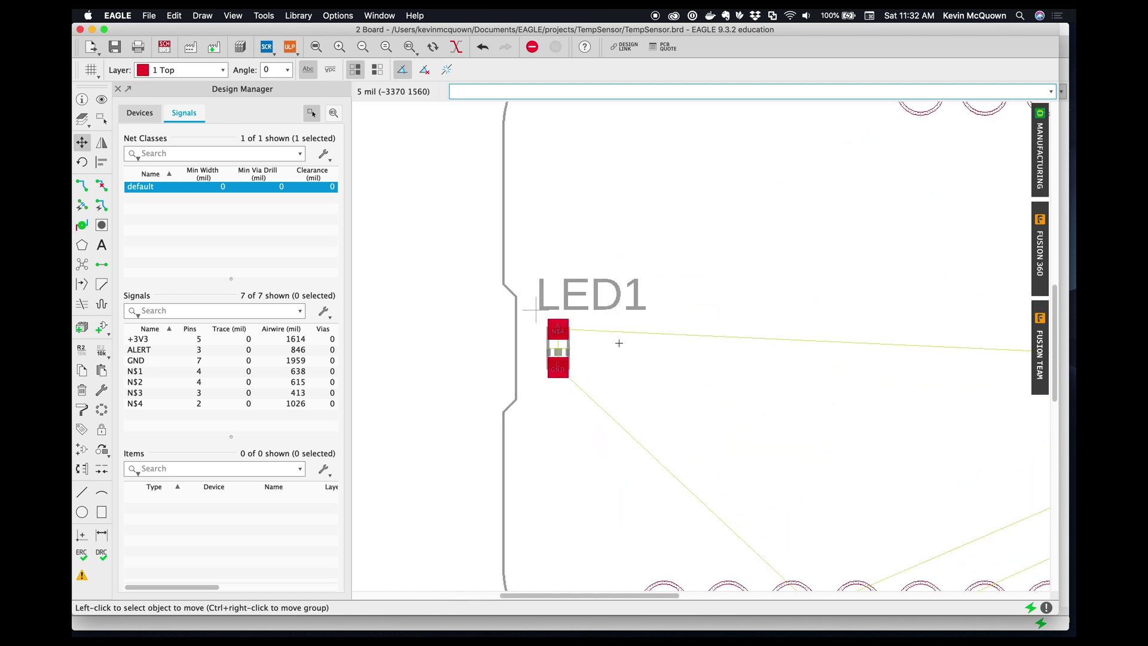
{"action": "left_click", "coordinate": [103, 118]}
{"action": "left_click", "coordinate": [82, 100]}
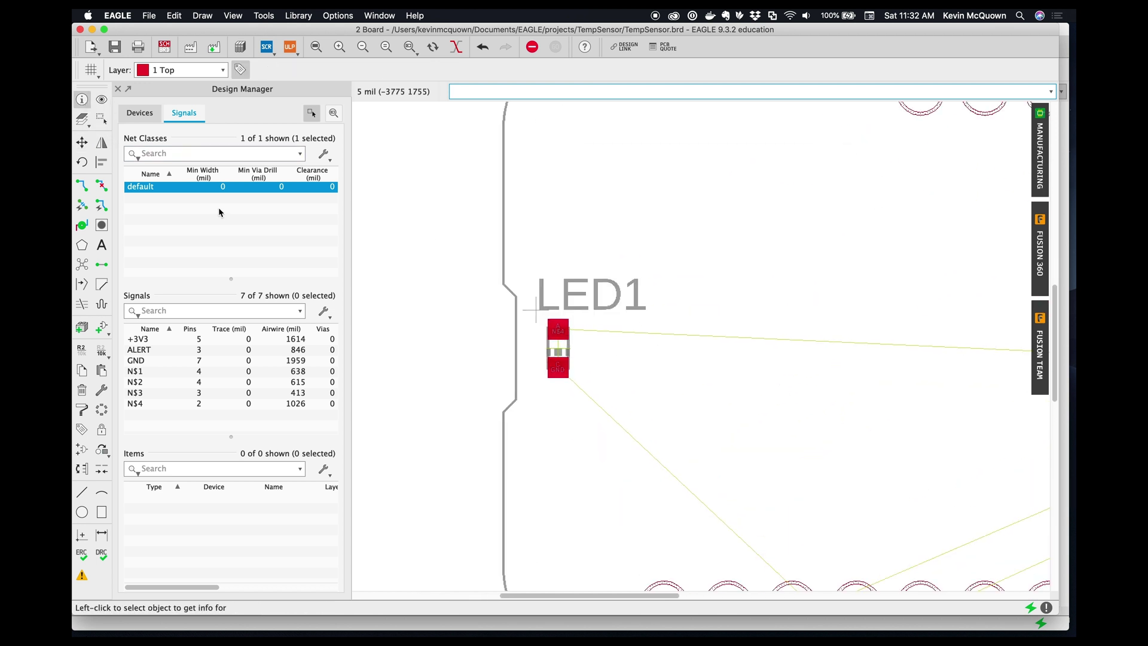
{"action": "left_click", "coordinate": [536, 310]}
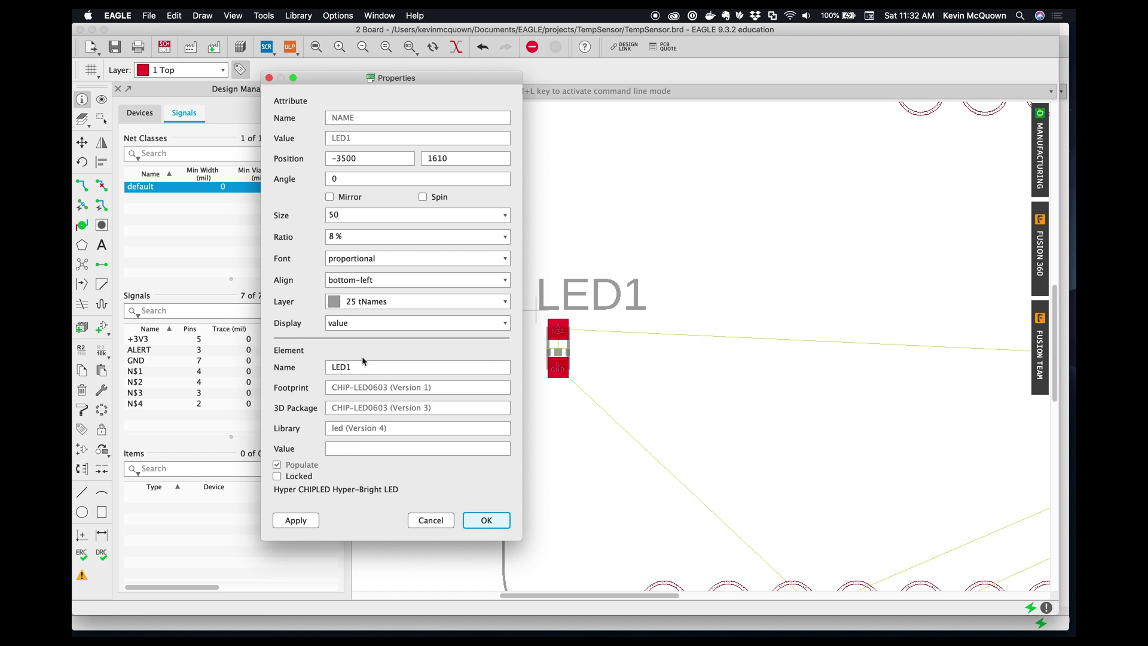
{"action": "double_click", "coordinate": [343, 216]}
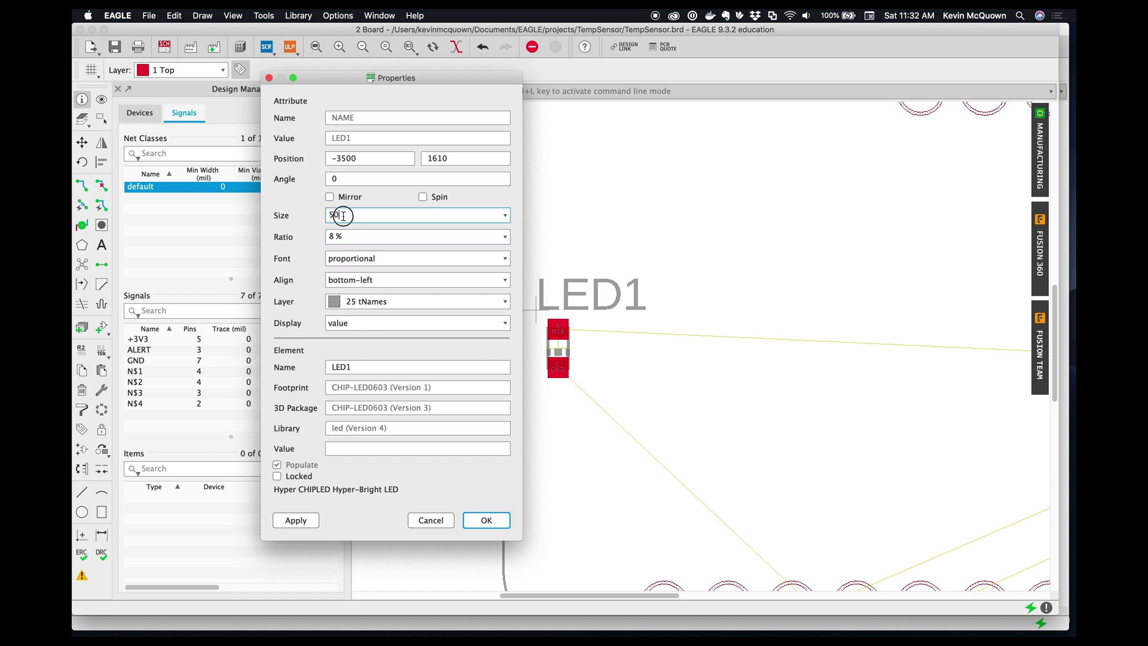
{"action": "type", "text": "25"}
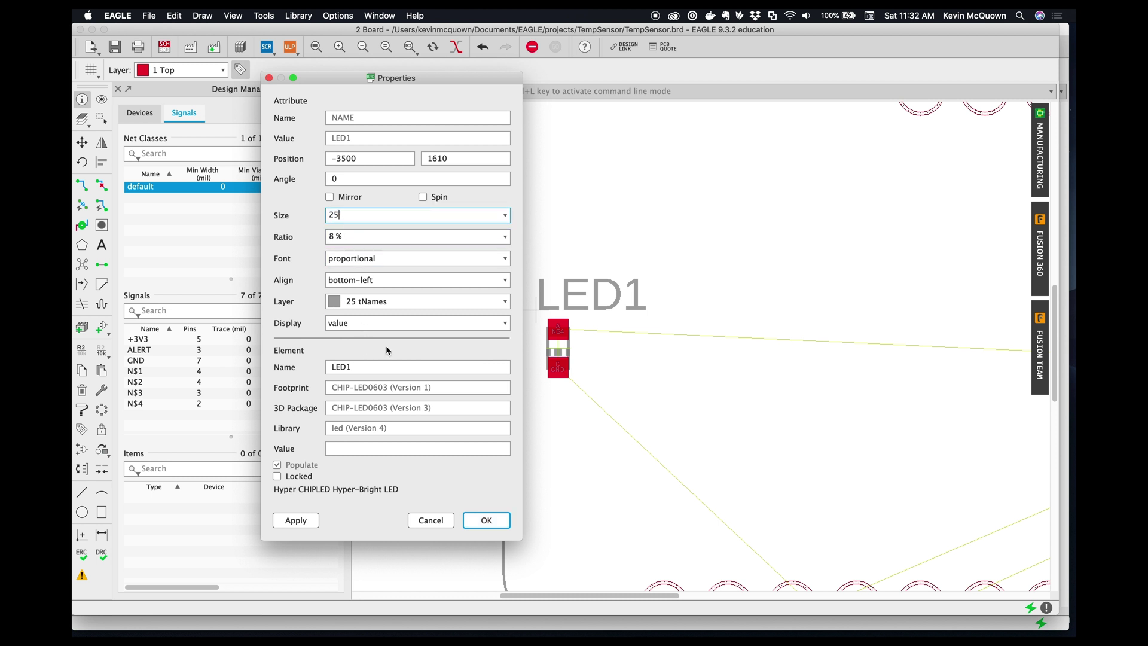
{"action": "left_click", "coordinate": [487, 520]}
{"action": "scroll", "coordinate": [714, 397], "scroll_direction": "down", "scroll_amount": 2}
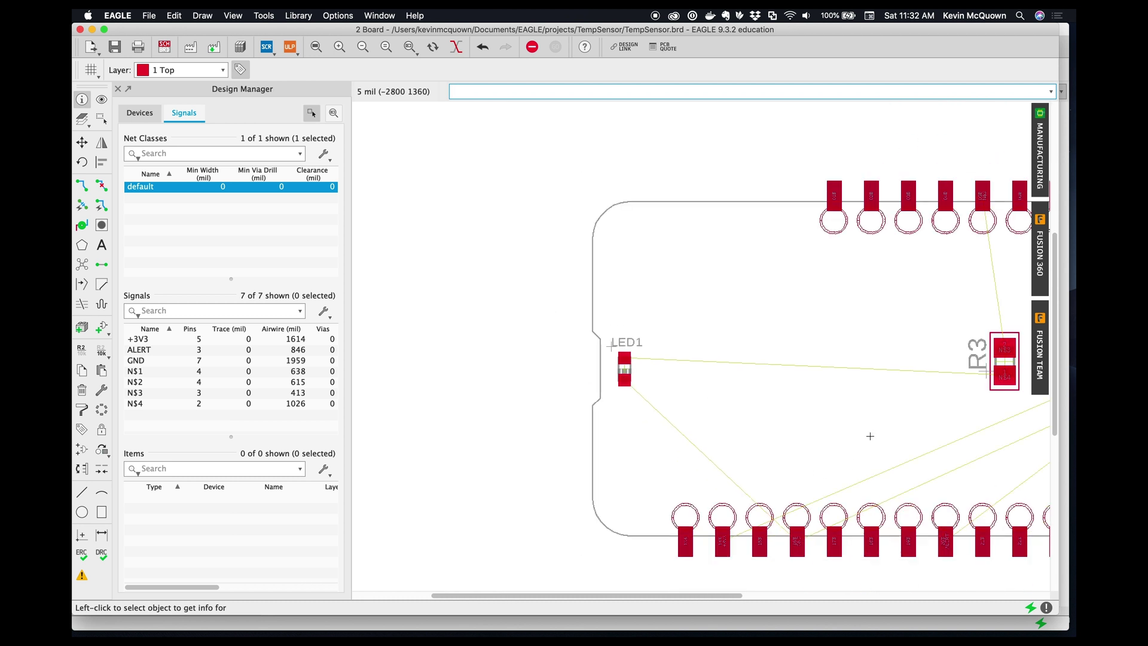
{"action": "scroll", "coordinate": [869, 438], "scroll_direction": "down", "scroll_amount": 2}
{"action": "left_click_drag", "start_coordinate": [759, 596], "coordinate": [909, 598]}
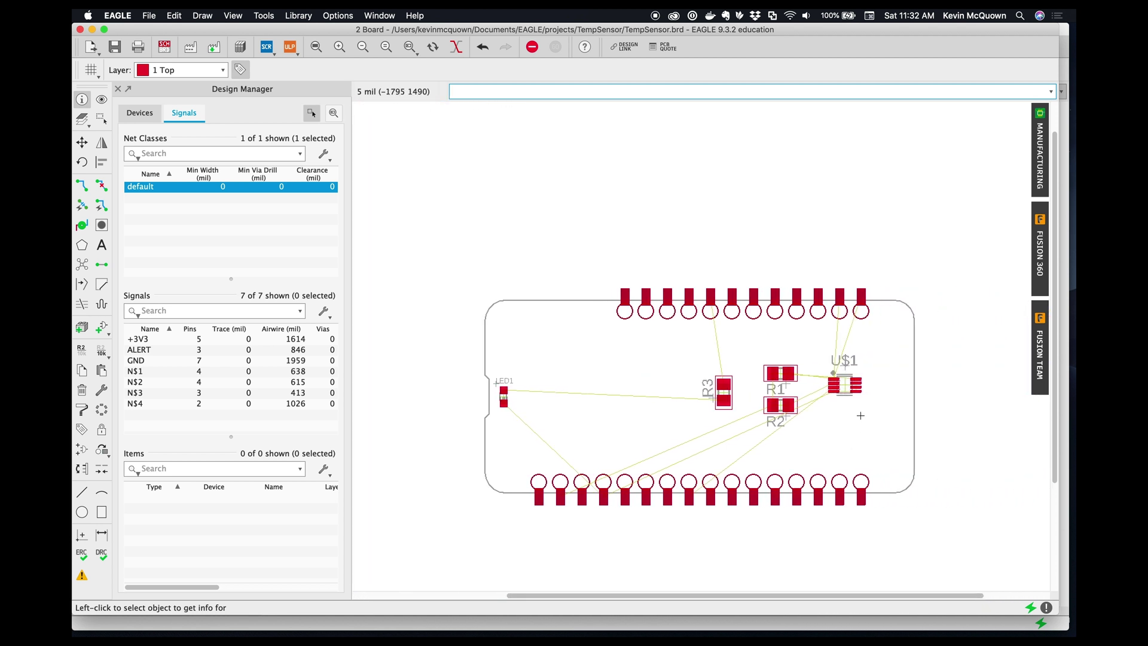
Align resistors R1 and R2 with each other on their horizontal centers.
{"action": "scroll", "coordinate": [852, 437], "scroll_direction": "up", "scroll_amount": 1}
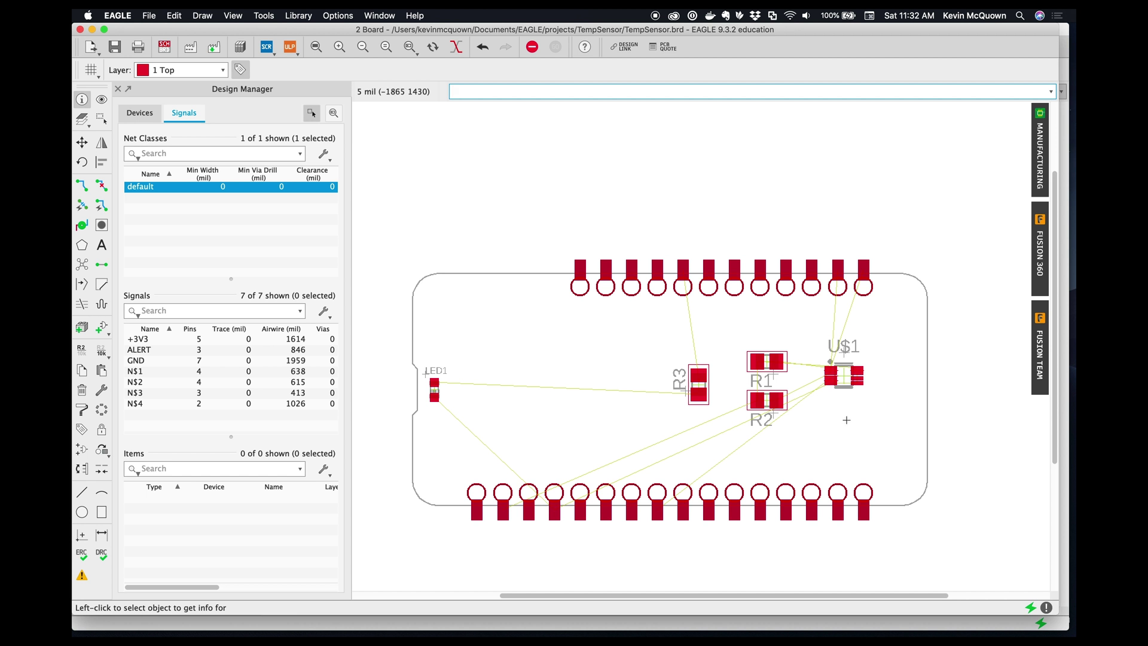
{"action": "scroll", "coordinate": [846, 420], "scroll_direction": "up", "scroll_amount": 3}
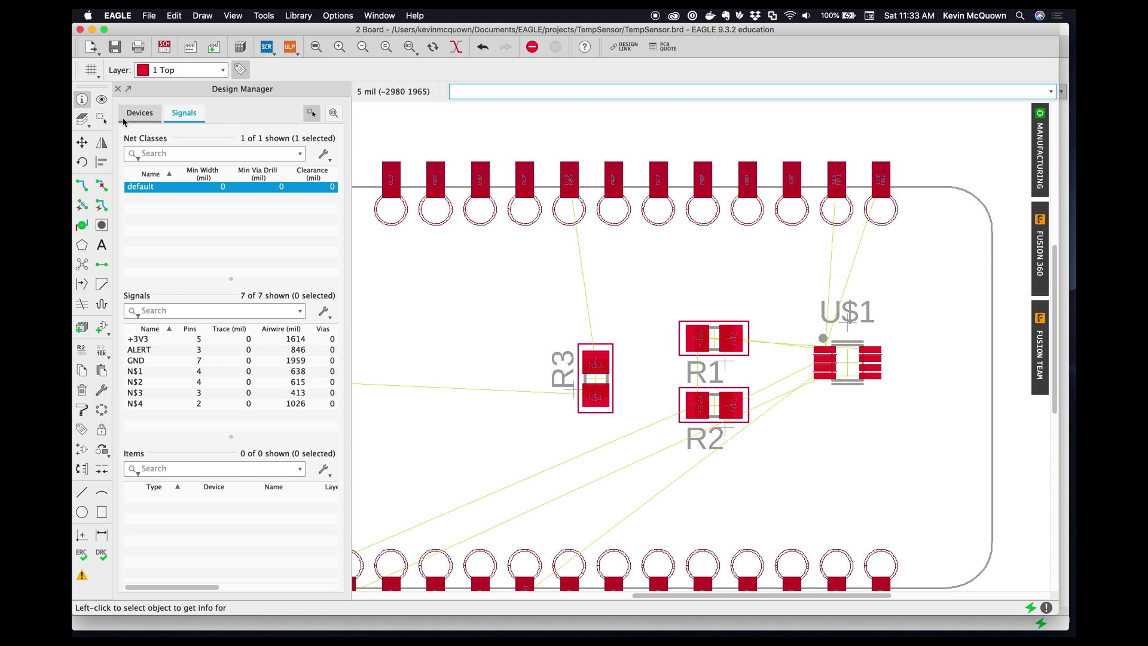
{"action": "left_click", "coordinate": [102, 118]}
{"action": "left_click_drag", "start_coordinate": [675, 294], "coordinate": [777, 472]}
{"action": "left_click", "coordinate": [102, 162]}
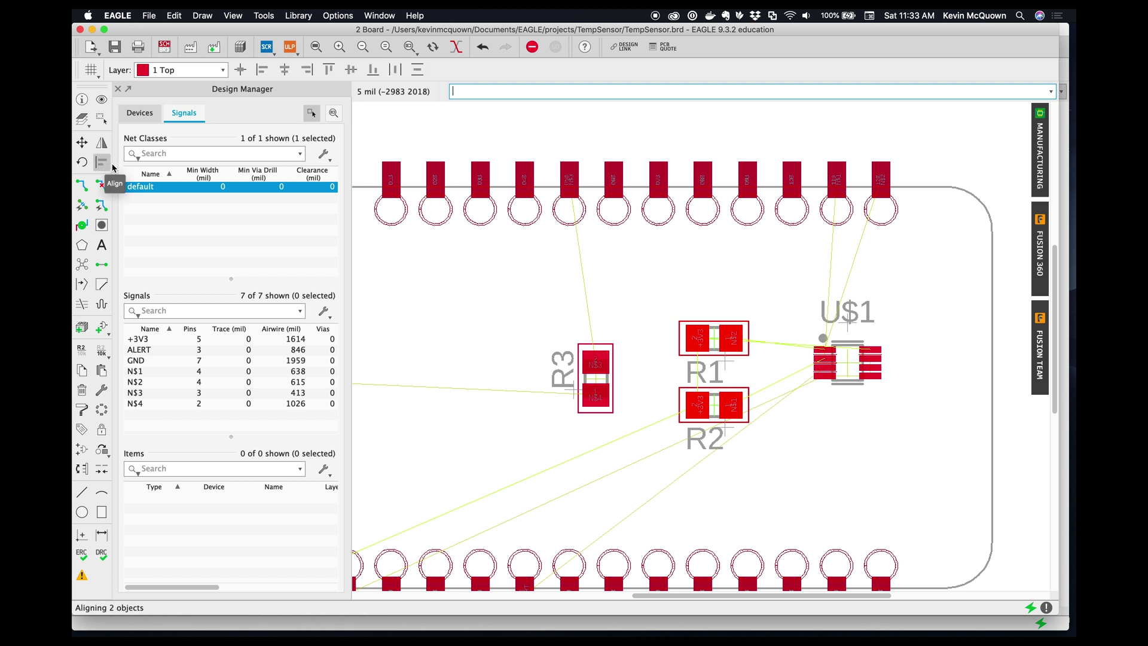
{"action": "left_click", "coordinate": [285, 70]}
{"action": "scroll", "coordinate": [790, 439], "scroll_direction": "down", "scroll_amount": 2}
{"action": "scroll", "coordinate": [743, 482], "scroll_direction": "down", "scroll_amount": 2}
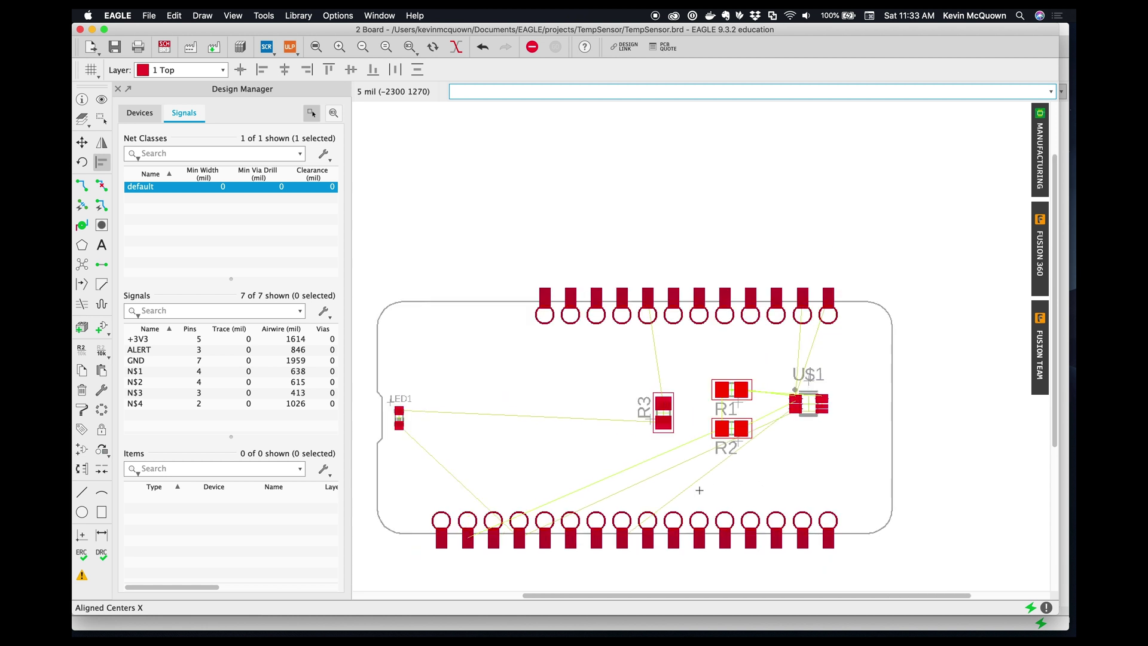
{"action": "scroll", "coordinate": [573, 570], "scroll_direction": "up", "scroll_amount": 2}
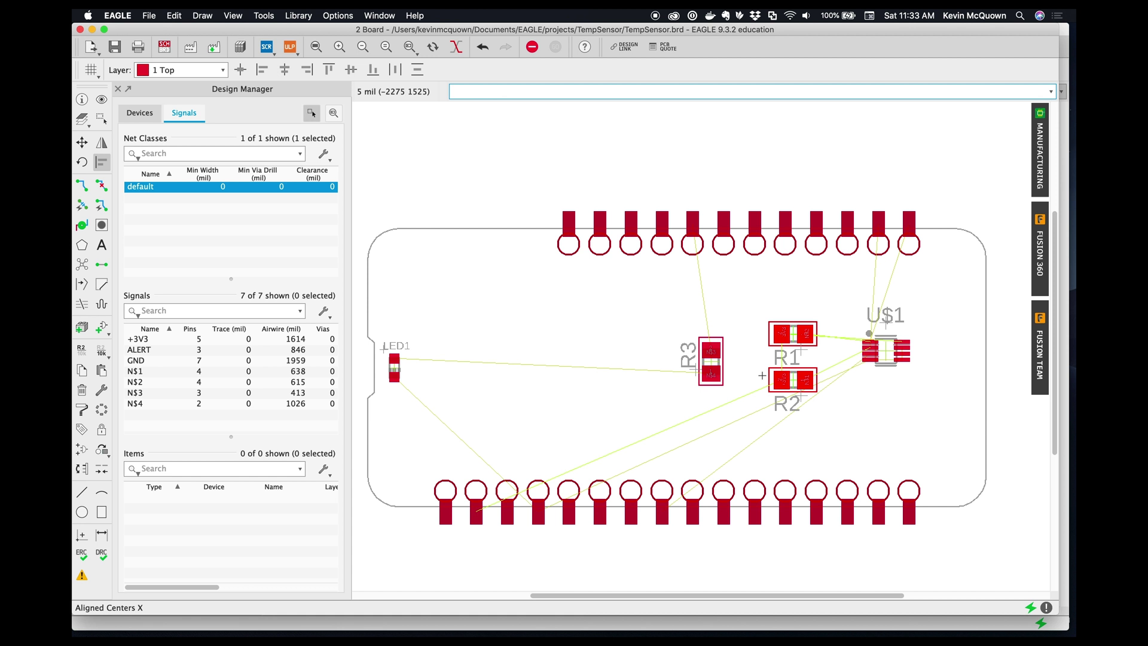
Quick-route the airwire between LED1 and R3 on the Top layer with a trace width of 6.
{"action": "left_click", "coordinate": [82, 186]}
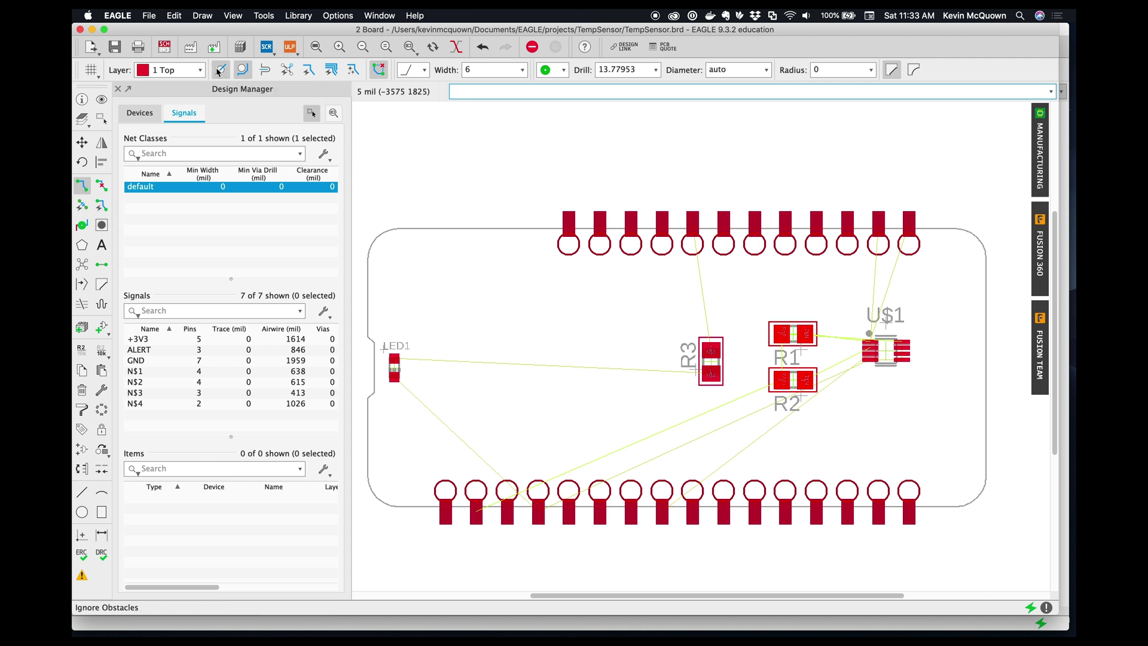
{"action": "left_click", "coordinate": [287, 70]}
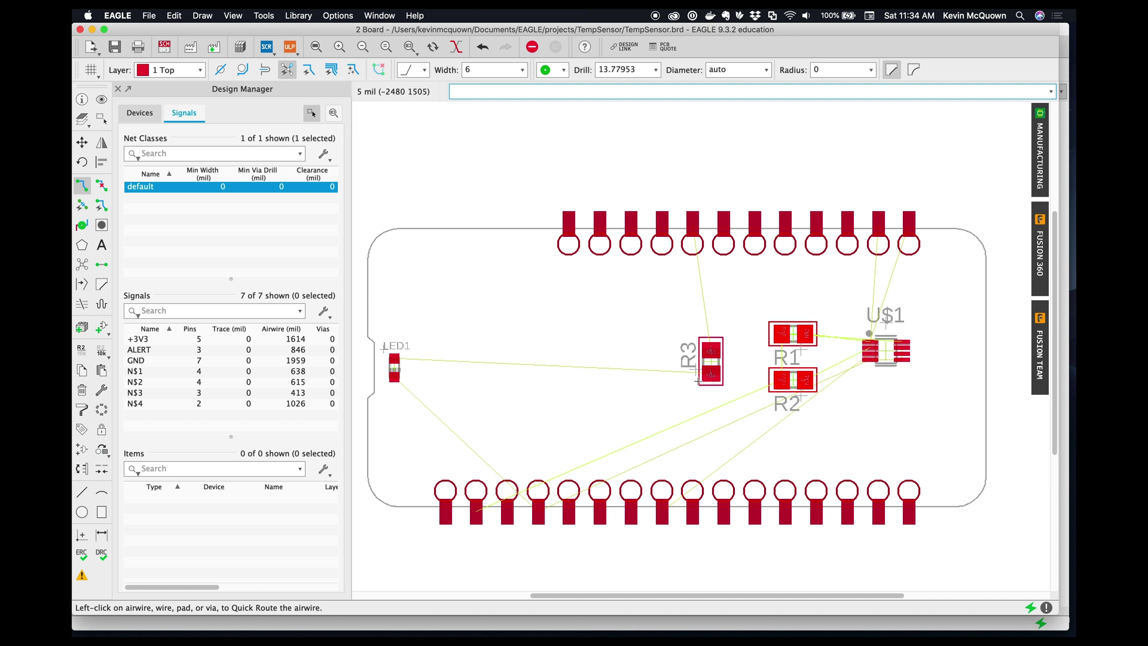
{"action": "left_click", "coordinate": [528, 365]}
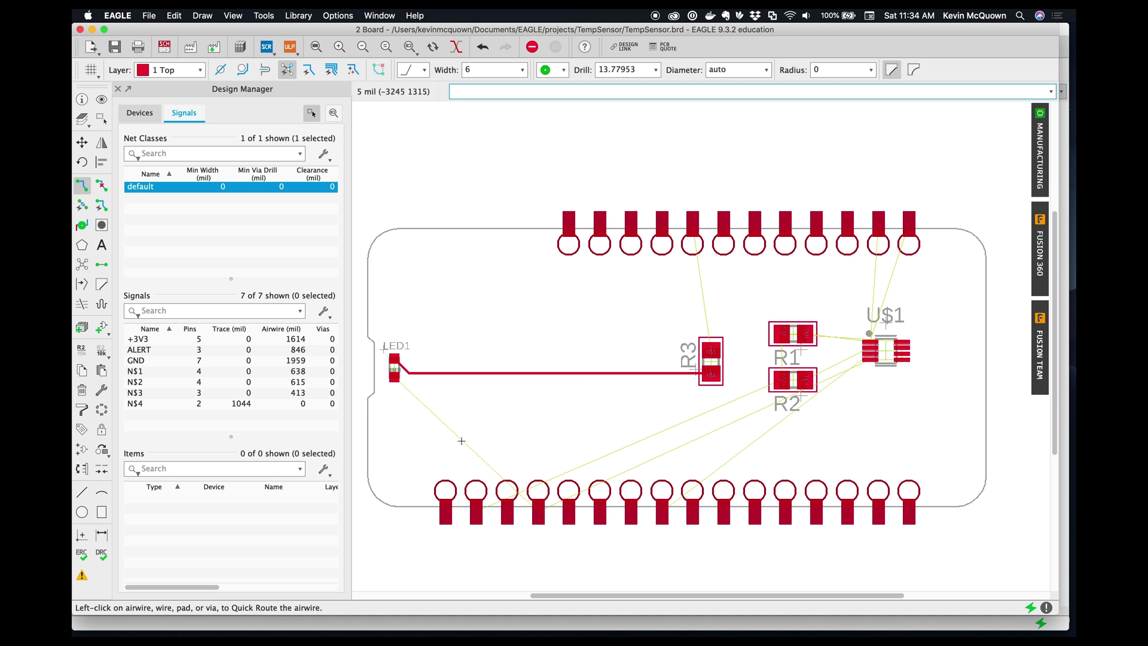
Try to quick-route the GND airwire from LED1 to the lower pin row, and undo that route.
{"action": "left_click", "coordinate": [419, 400]}
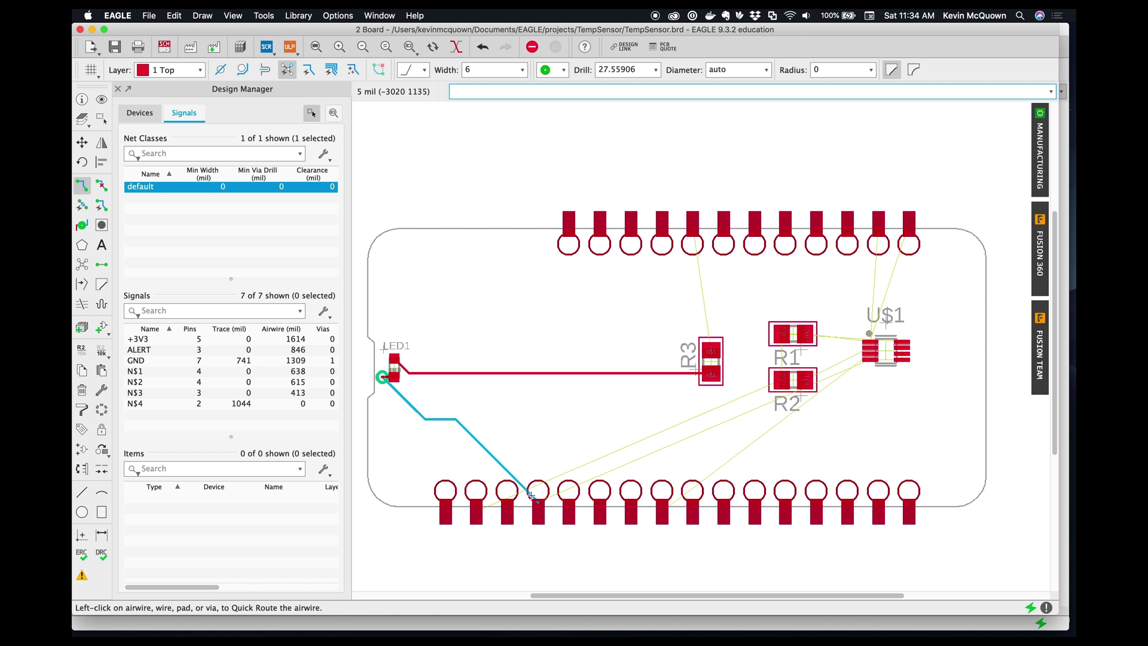
{"action": "scroll", "coordinate": [533, 501], "scroll_direction": "up", "scroll_amount": 2}
{"action": "scroll", "coordinate": [535, 506], "scroll_direction": "down", "scroll_amount": 2}
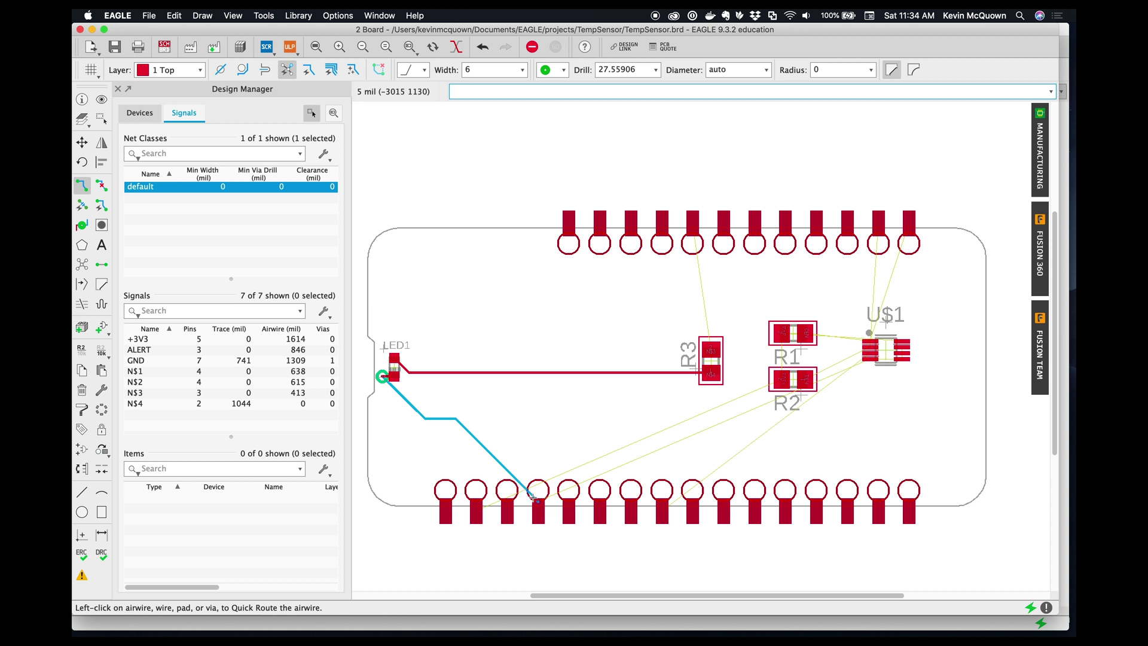
{"action": "key", "text": "super+z"}
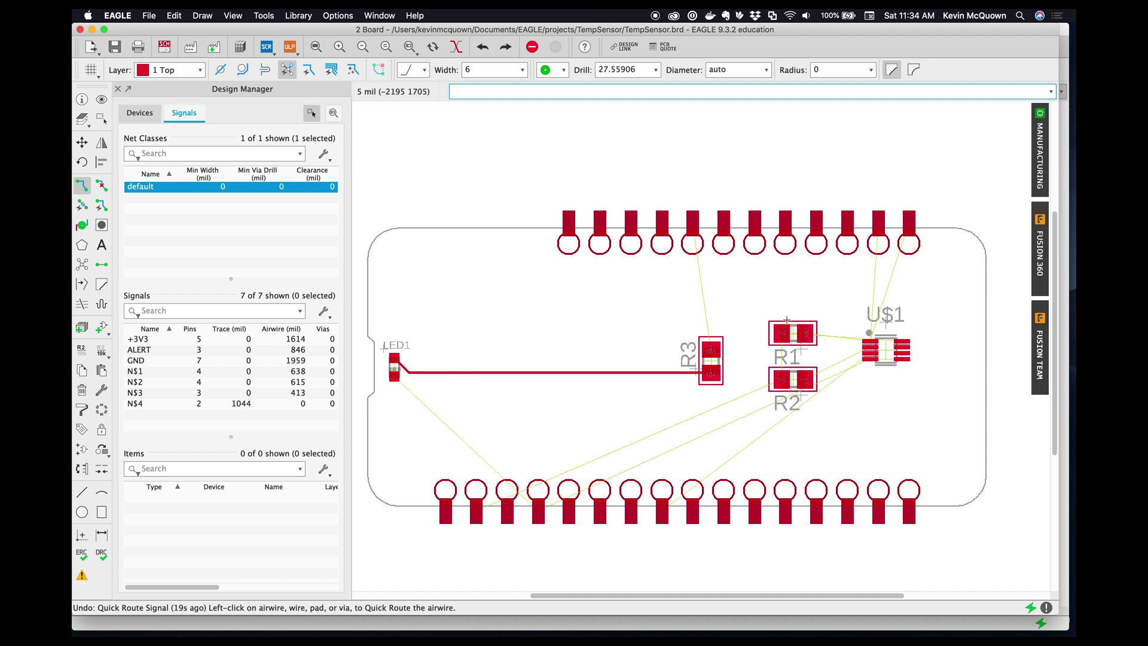
Quick-route the +3V3 link between R1 and R2 and the GND links joining pads 4 to 7 of U$1.
{"action": "left_click", "coordinate": [782, 354]}
{"action": "scroll", "coordinate": [915, 358], "scroll_direction": "up", "scroll_amount": 8}
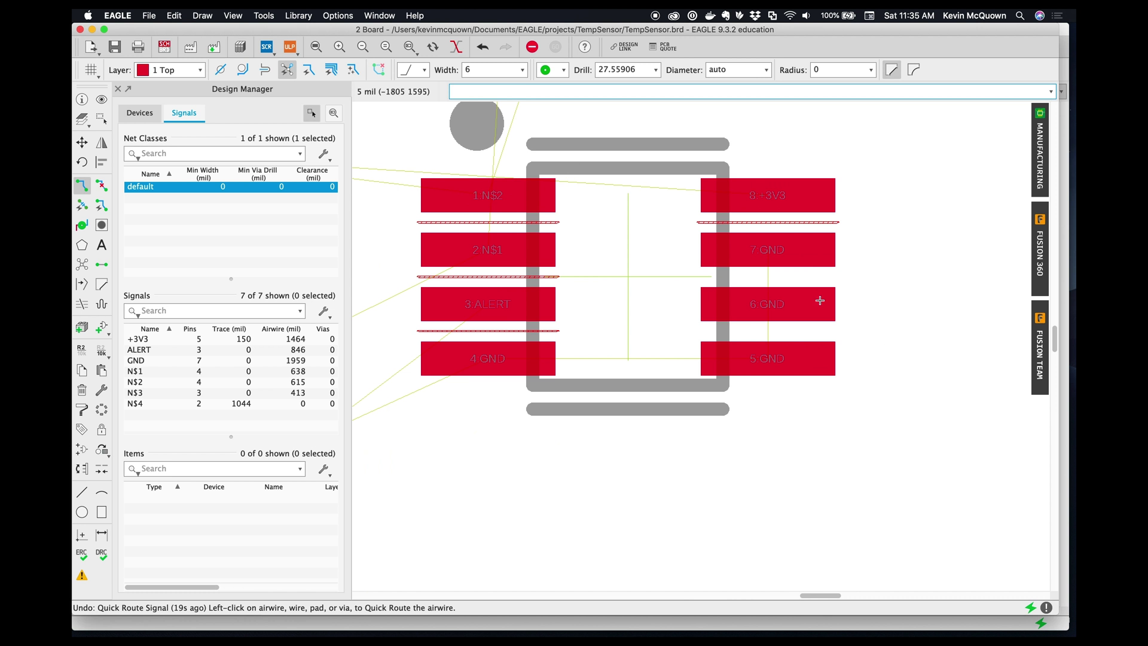
{"action": "left_click", "coordinate": [769, 276]}
{"action": "left_click", "coordinate": [767, 333]}
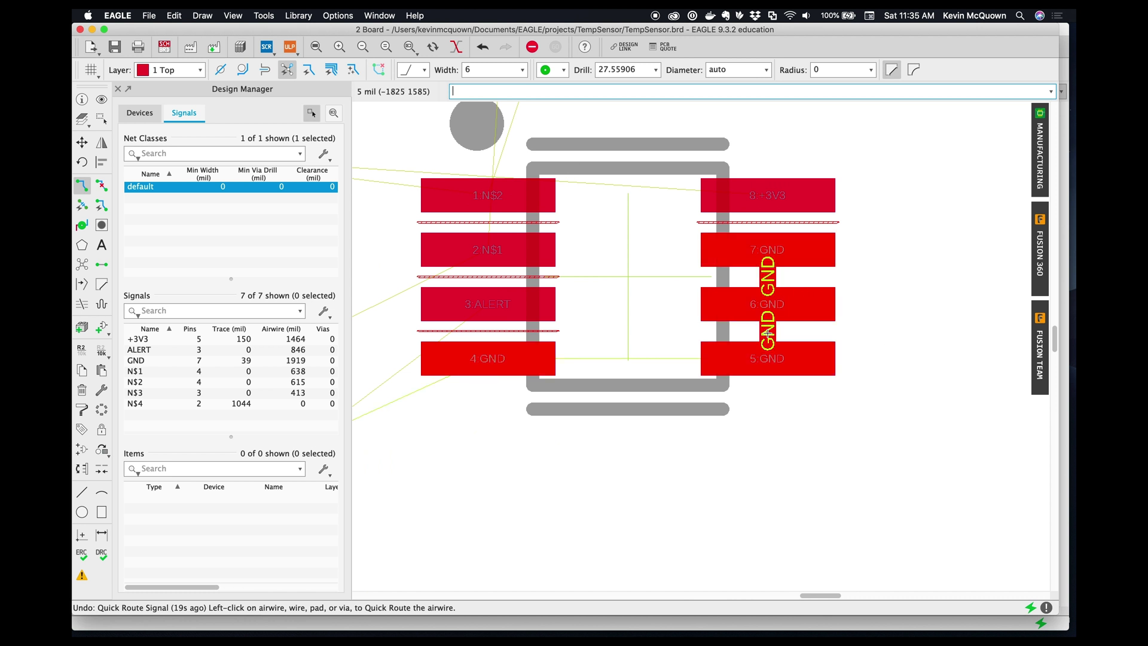
{"action": "left_click", "coordinate": [656, 360]}
{"action": "scroll", "coordinate": [658, 368], "scroll_direction": "down", "scroll_amount": 5}
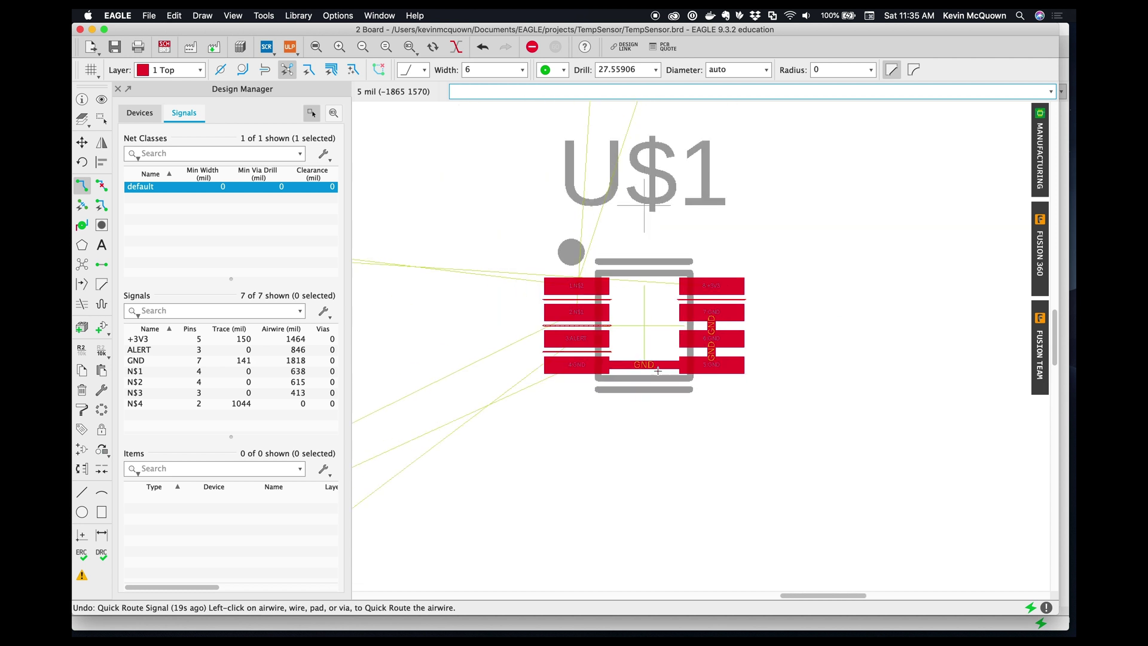
{"action": "scroll", "coordinate": [658, 370], "scroll_direction": "down", "scroll_amount": 3}
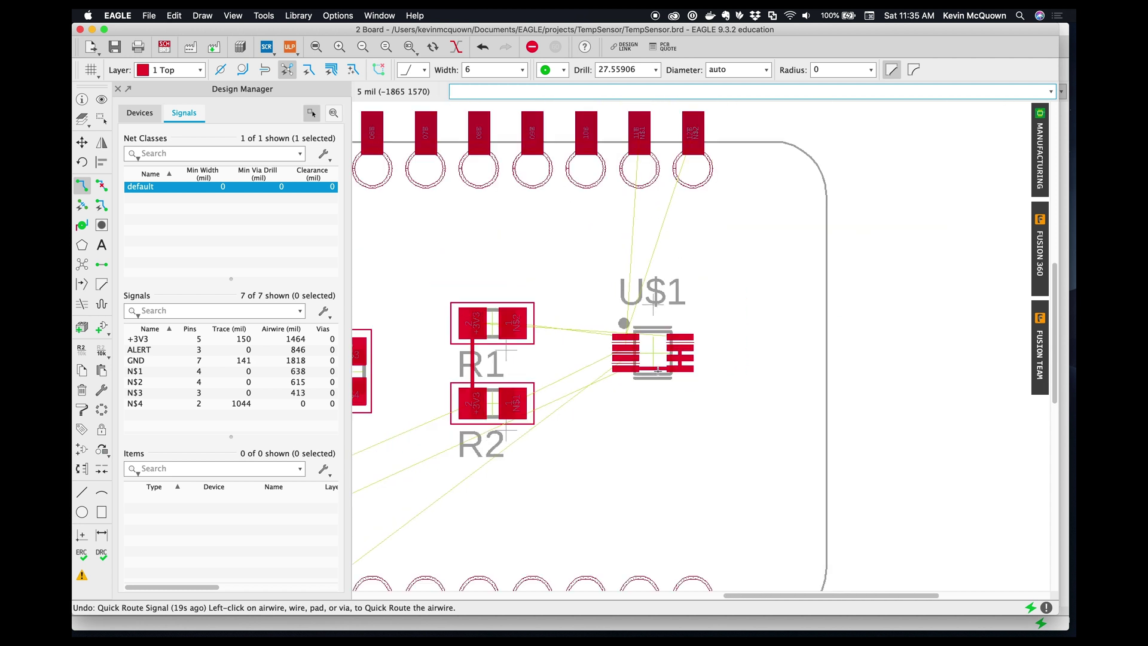
{"action": "scroll", "coordinate": [657, 371], "scroll_direction": "down", "scroll_amount": 6}
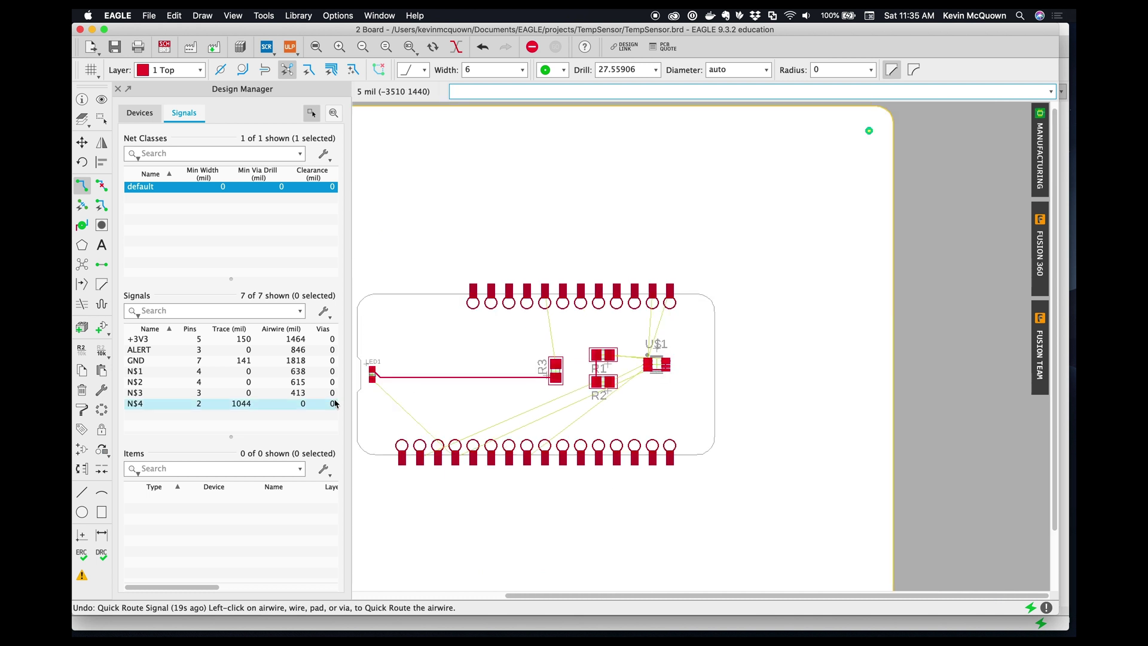
Manually route signal N$3 on the Top layer from R3's upper pad to pad 05B.
{"action": "scroll", "coordinate": [386, 392], "scroll_direction": "up", "scroll_amount": 3}
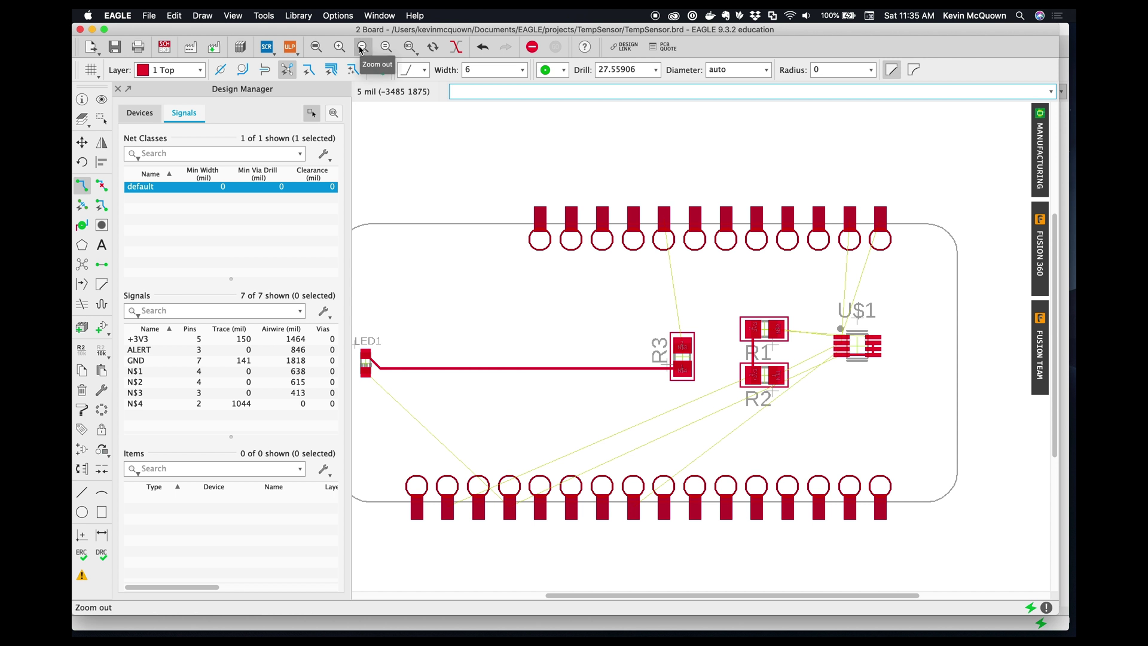
{"action": "left_click", "coordinate": [243, 71]}
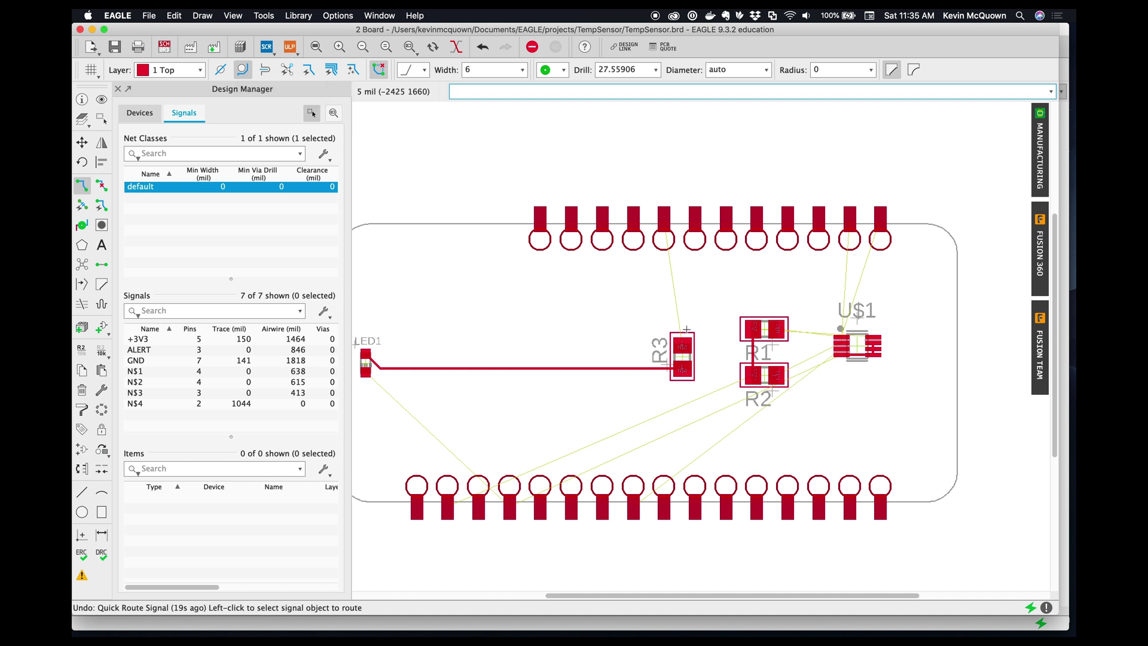
{"action": "left_click", "coordinate": [682, 346]}
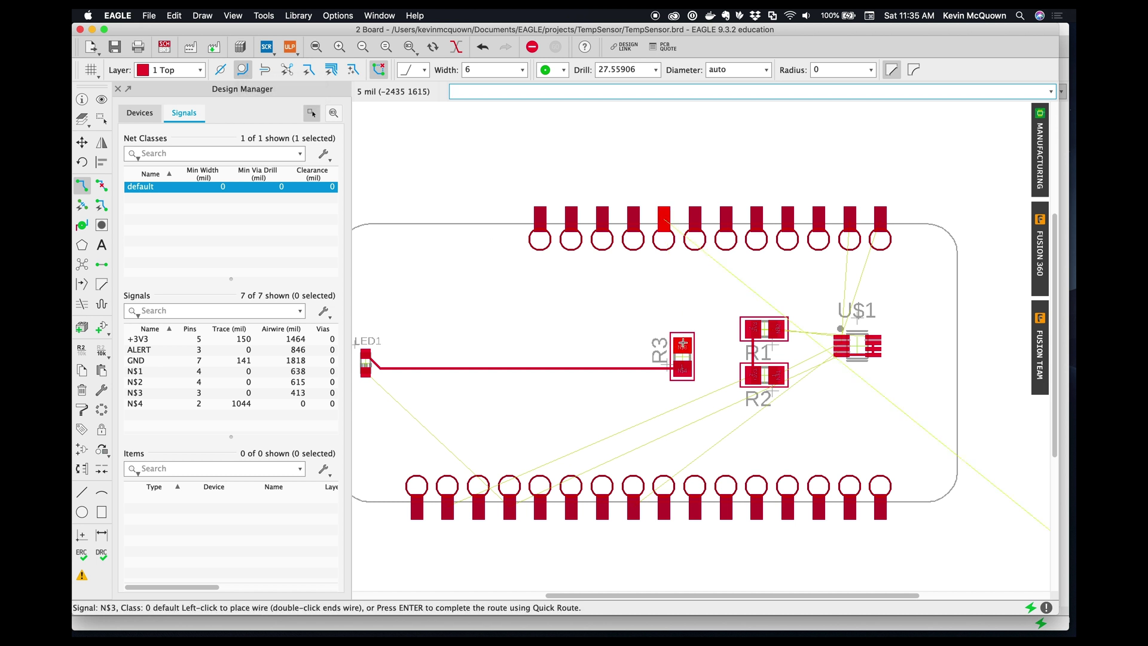
{"action": "left_click", "coordinate": [664, 220]}
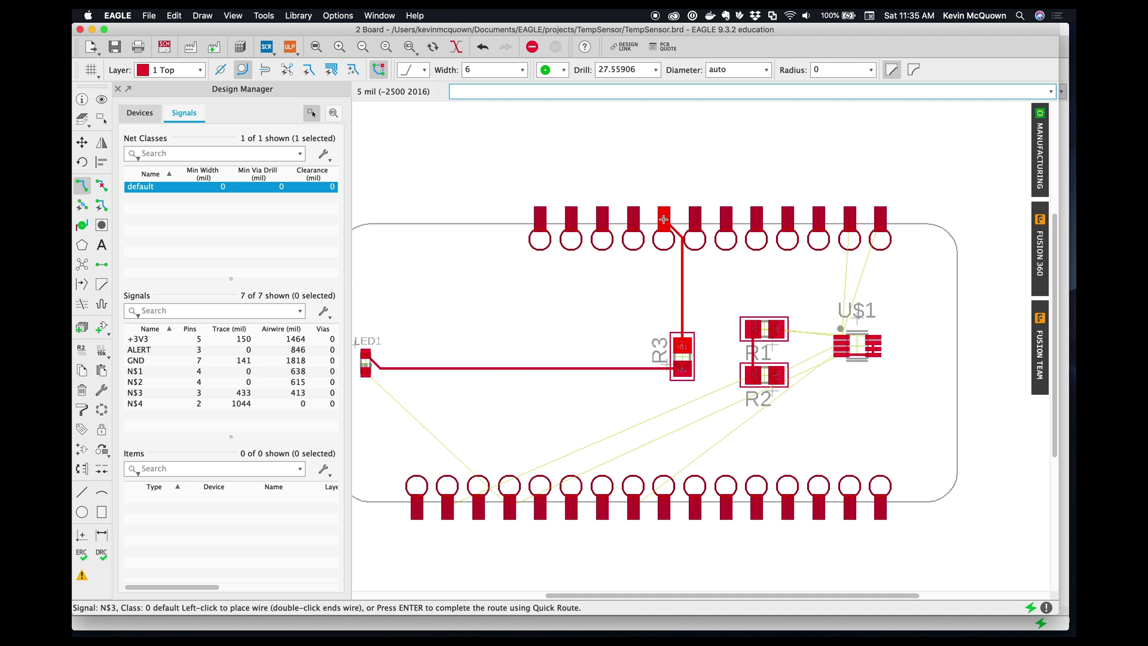
{"action": "left_click", "coordinate": [664, 219]}
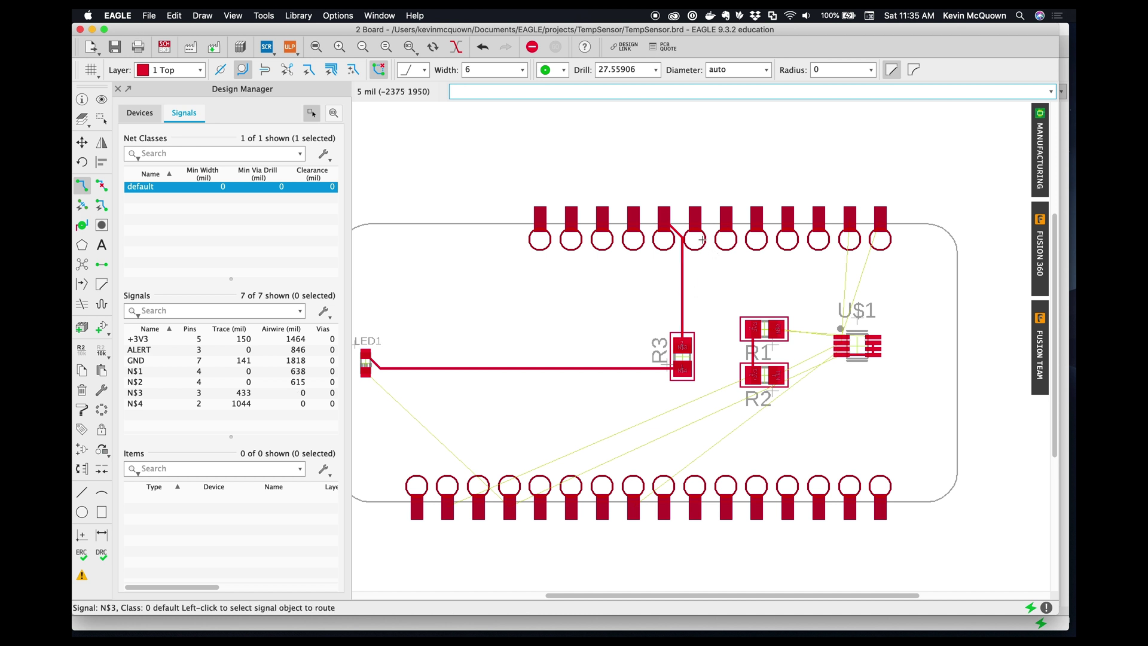
Shift the vertical segment of the N$3 trace slightly toward pad 05B, away from the 06B hole.
{"action": "scroll", "coordinate": [706, 243], "scroll_direction": "up", "scroll_amount": 10}
{"action": "scroll", "coordinate": [702, 240], "scroll_direction": "down", "scroll_amount": 1}
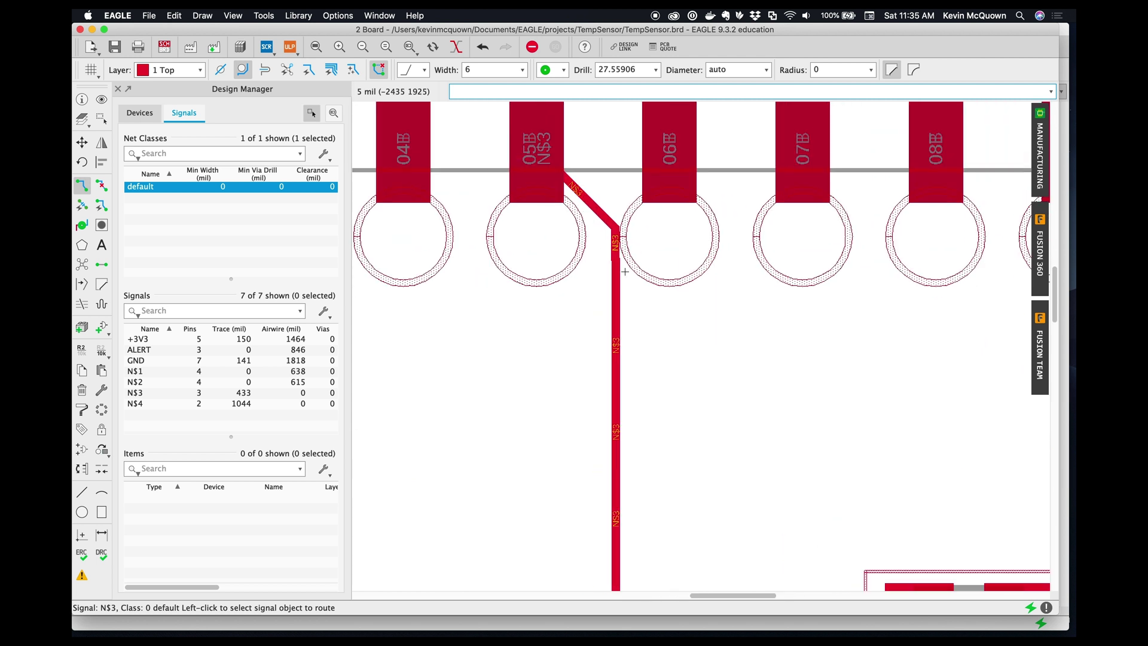
{"action": "left_click", "coordinate": [102, 117]}
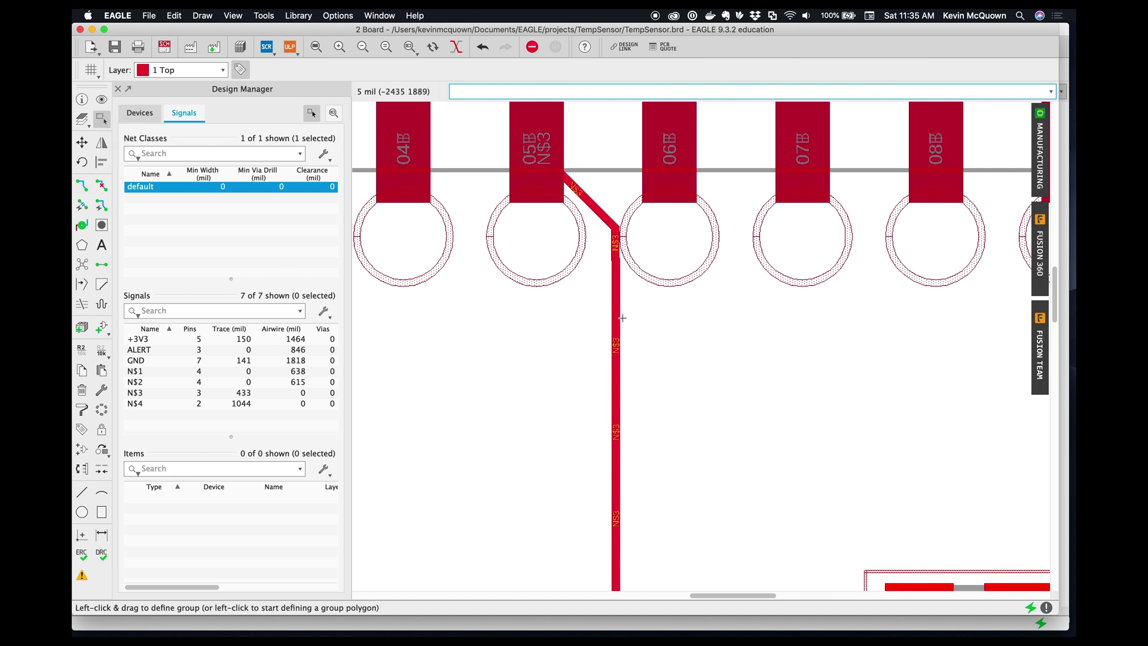
{"action": "left_click_drag", "start_coordinate": [616, 318], "coordinate": [612, 319]}
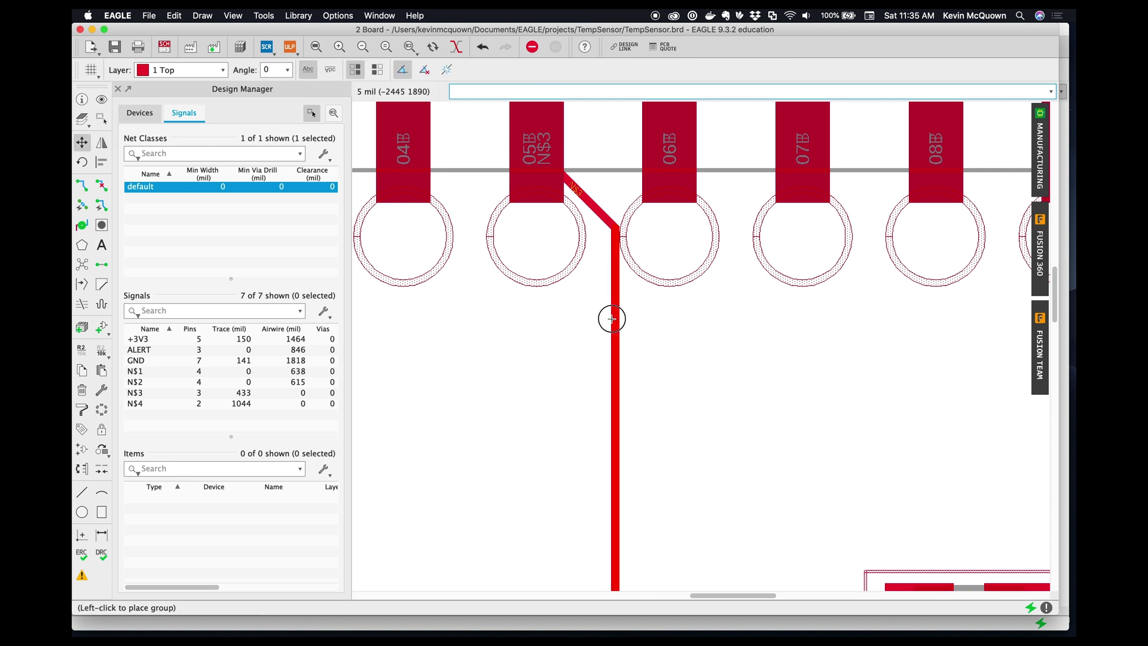
{"action": "left_click", "coordinate": [612, 319]}
{"action": "left_click_drag", "start_coordinate": [617, 303], "coordinate": [605, 303]}
{"action": "scroll", "coordinate": [605, 304], "scroll_direction": "down", "scroll_amount": 5}
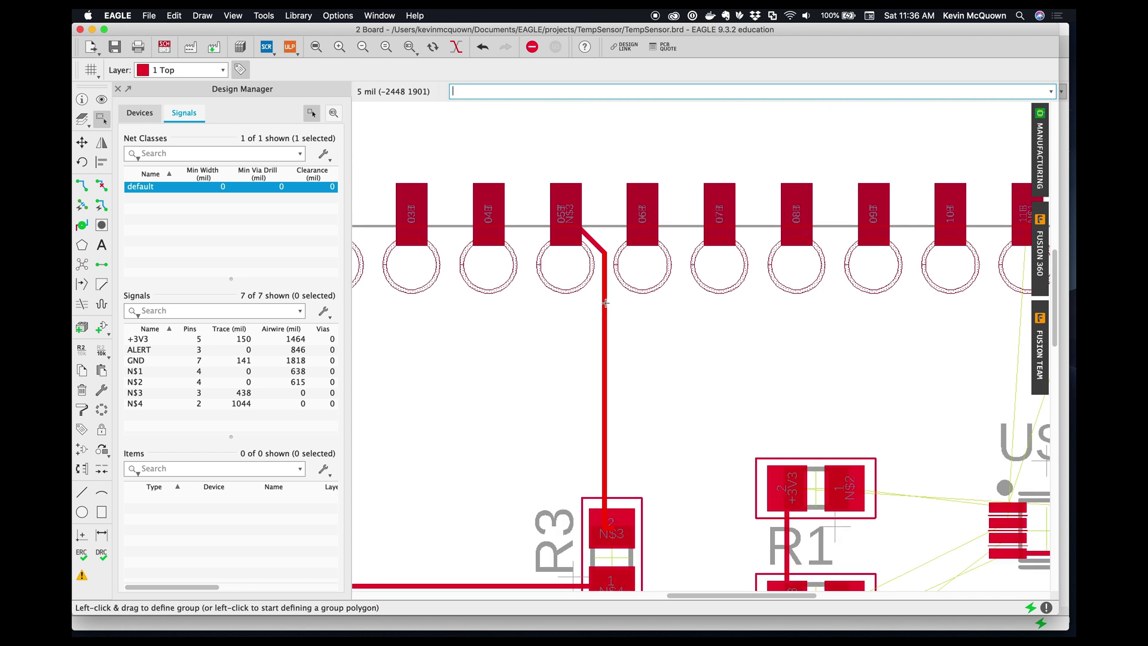
Rip up all routed signals on the board.
{"action": "scroll", "coordinate": [613, 351], "scroll_direction": "down", "scroll_amount": 3}
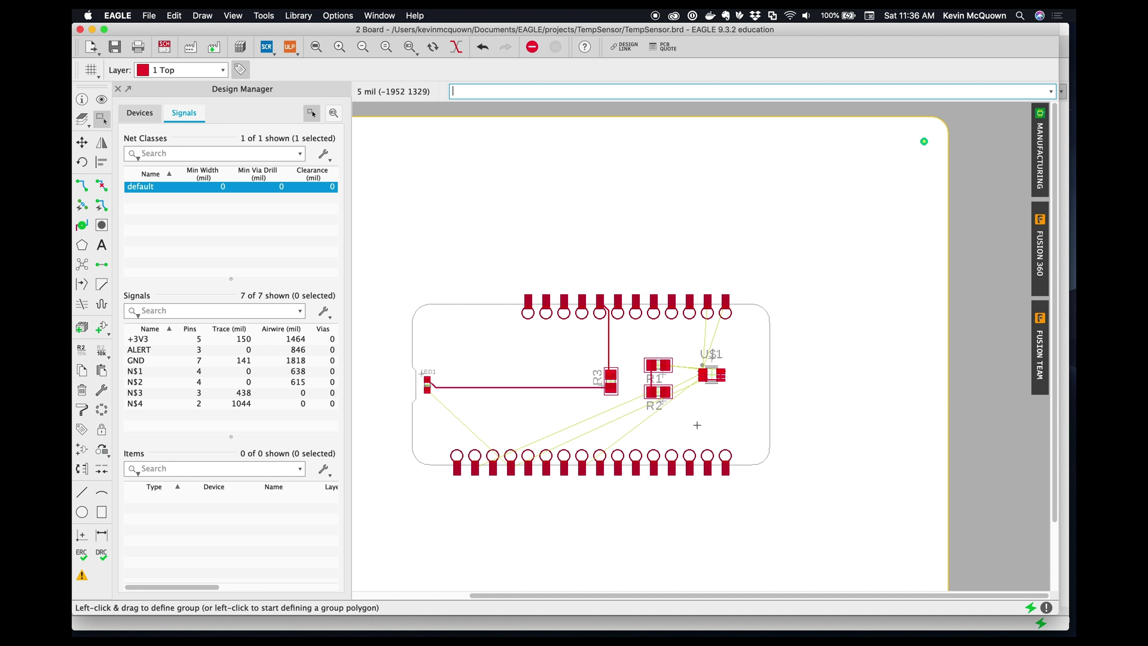
{"action": "scroll", "coordinate": [383, 436], "scroll_direction": "up", "scroll_amount": 2}
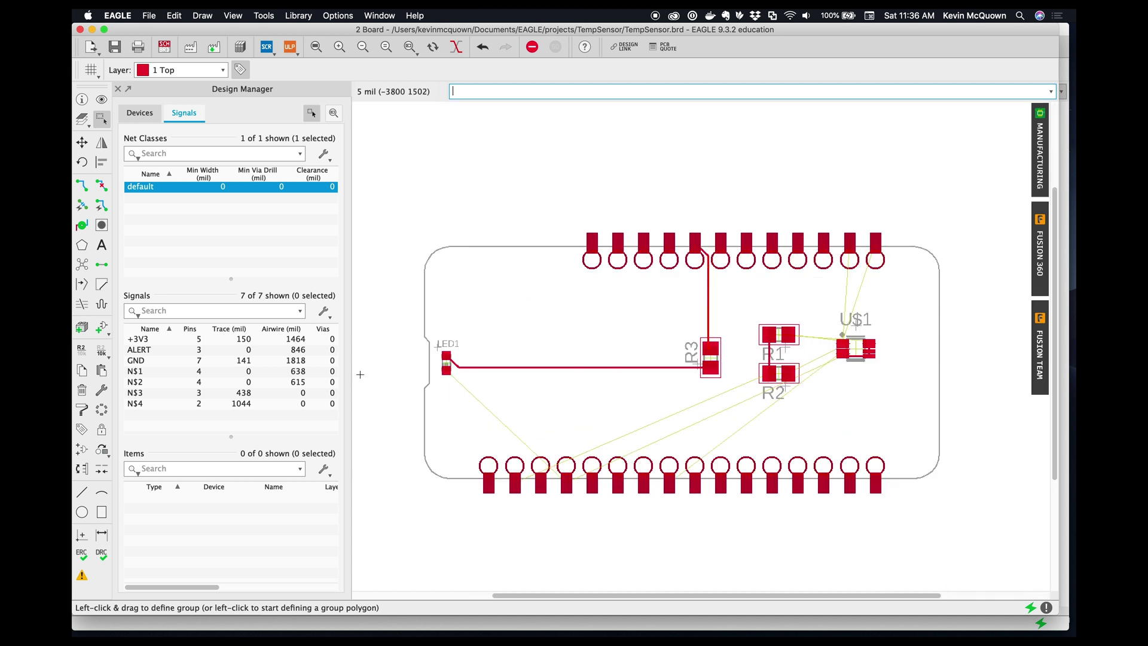
{"action": "left_click", "coordinate": [104, 186]}
{"action": "left_click", "coordinate": [102, 185]}
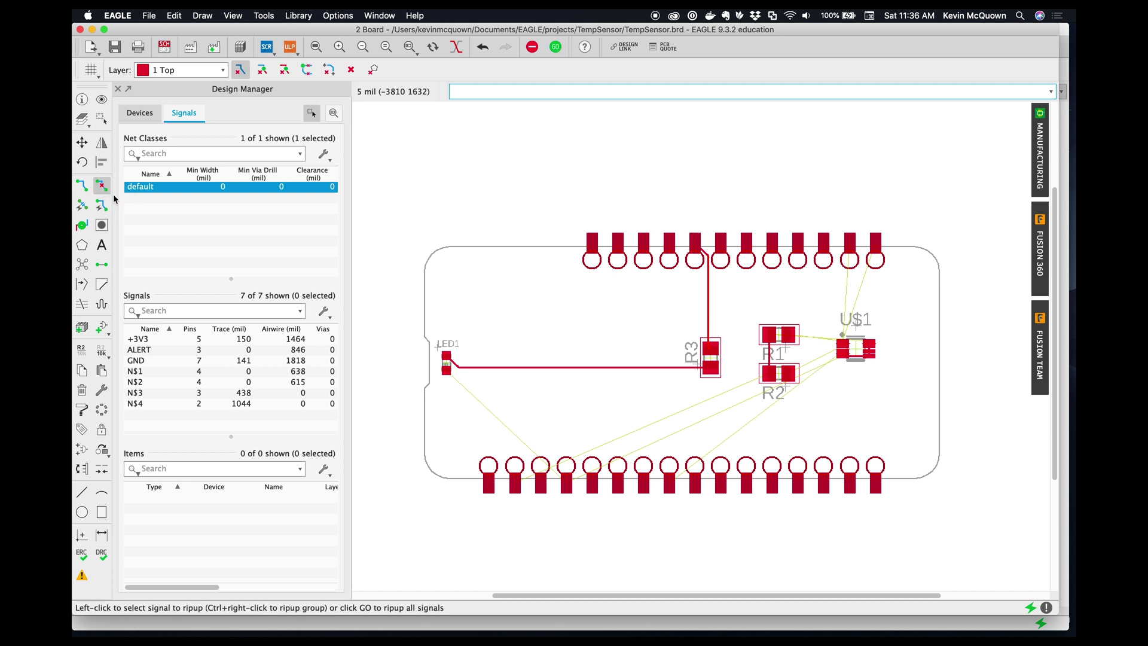
{"action": "left_click", "coordinate": [351, 72]}
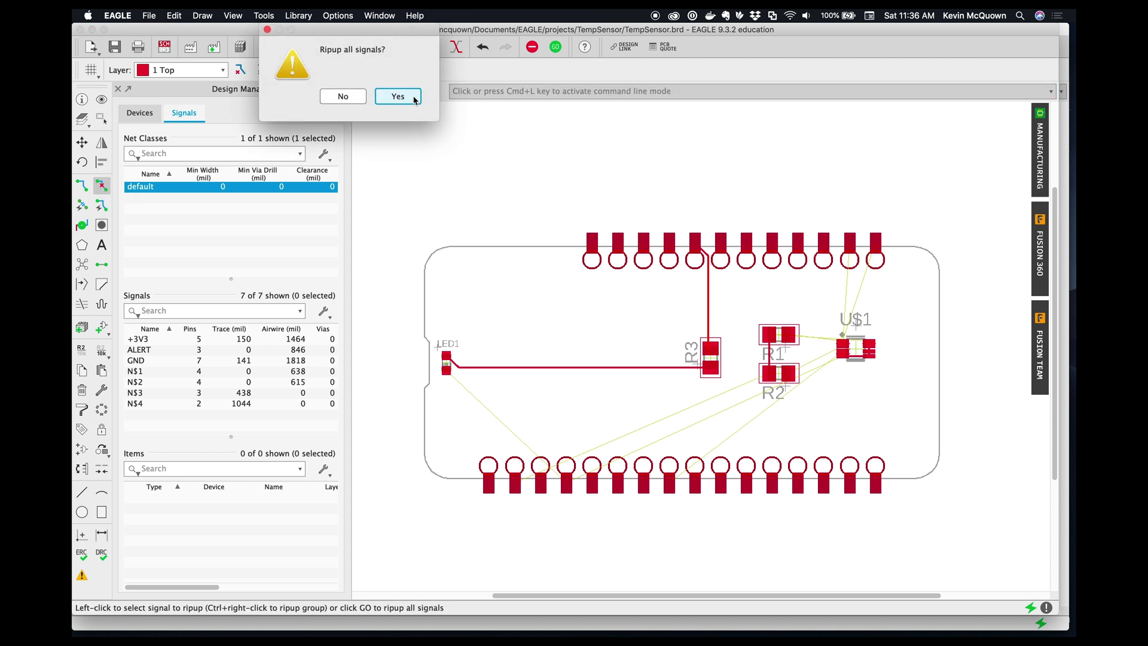
{"action": "left_click", "coordinate": [390, 92]}
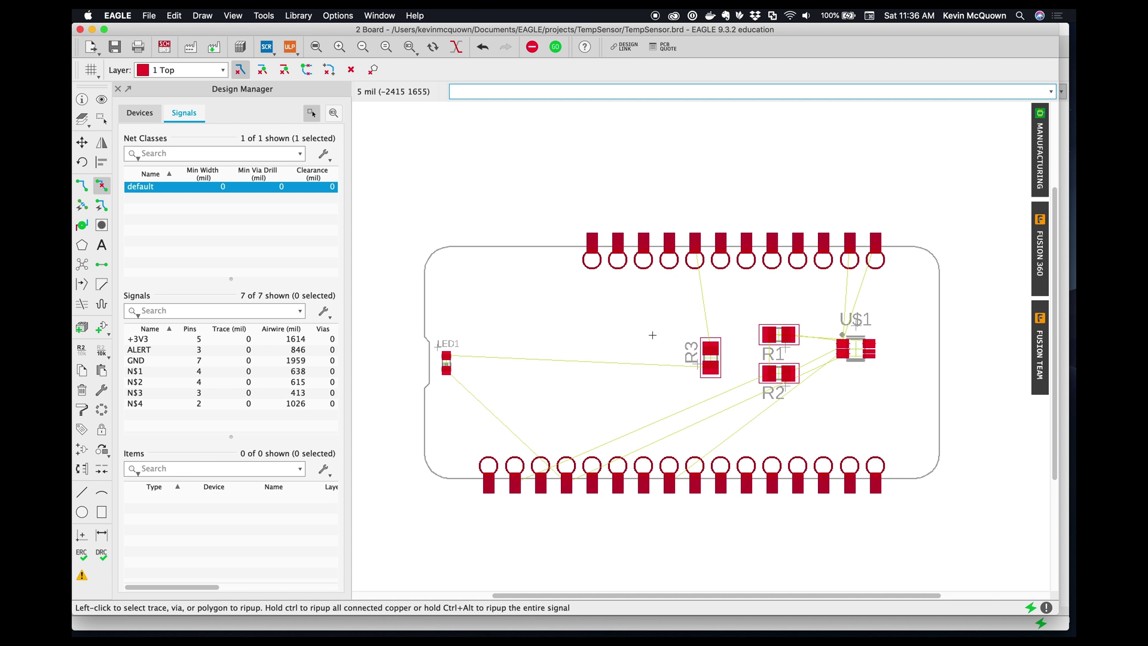
Autoroute the board with Medium effort, automatic grid selection and the TopRouter variant, and accept the completed TopRouter result.
{"action": "left_click", "coordinate": [100, 207]}
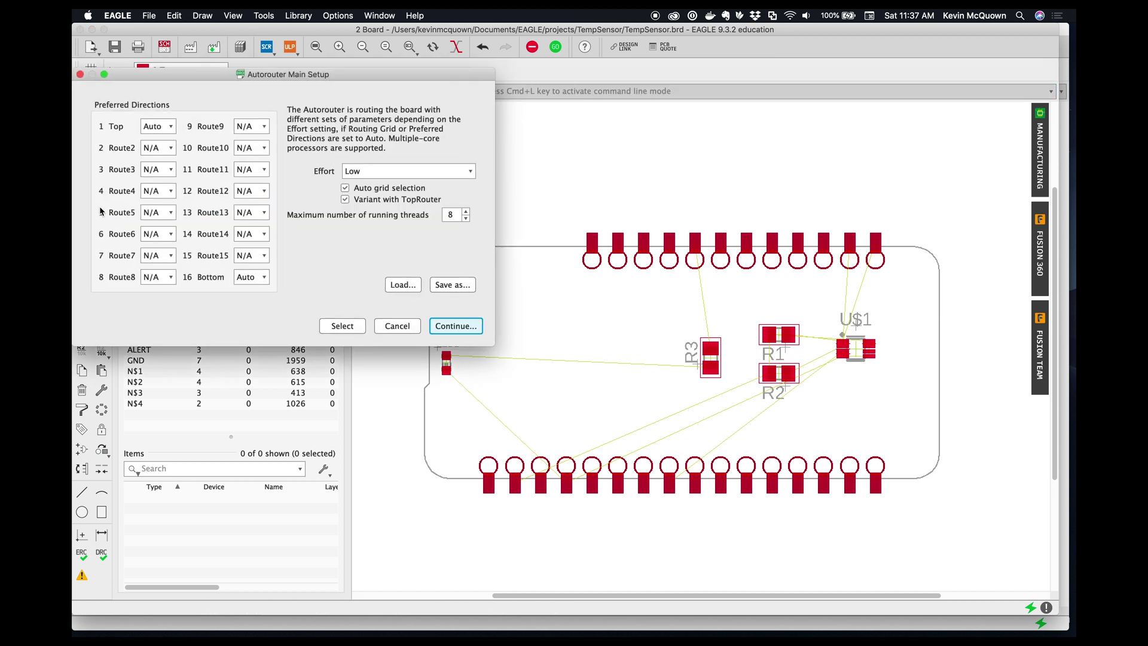
{"action": "left_click", "coordinate": [387, 173]}
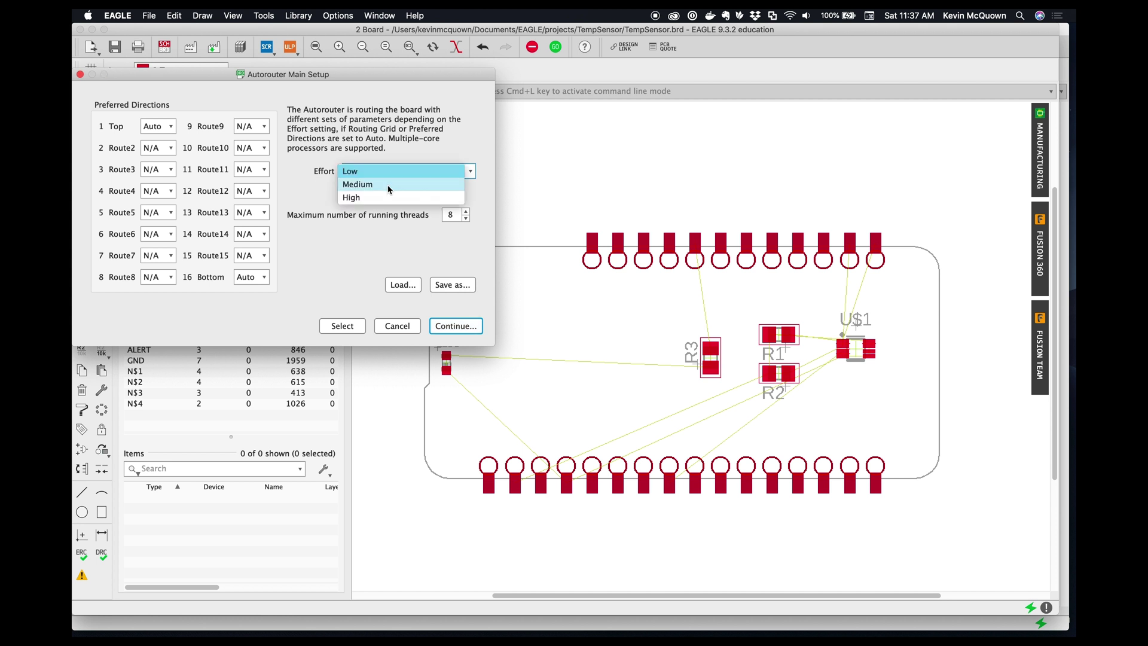
{"action": "left_click", "coordinate": [389, 185]}
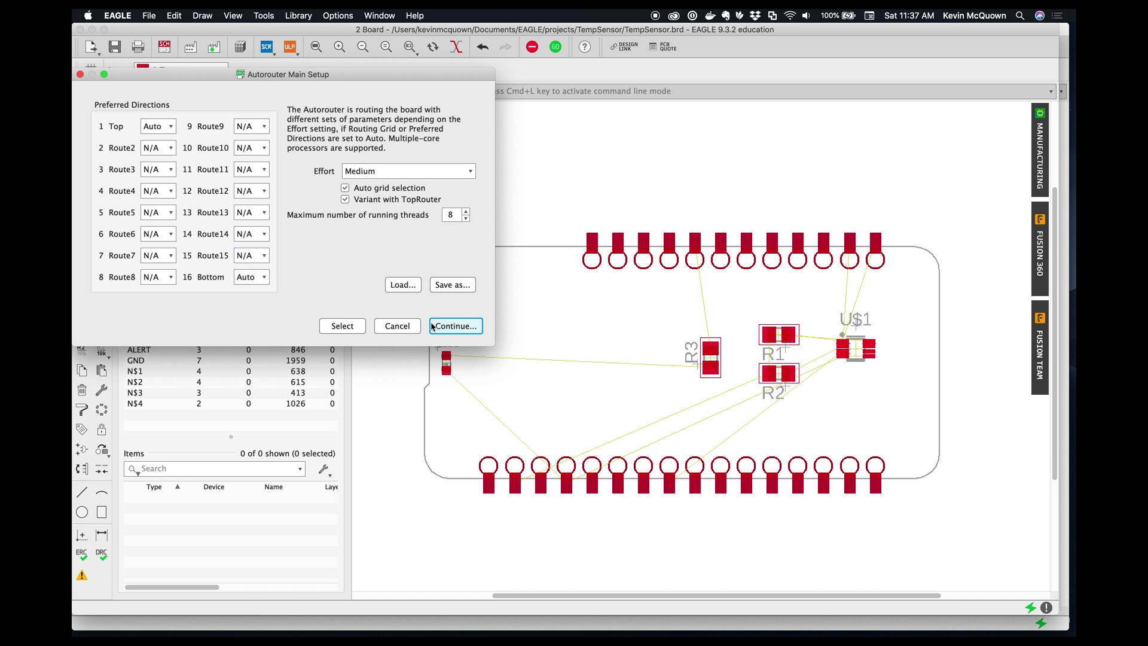
{"action": "left_click", "coordinate": [457, 326]}
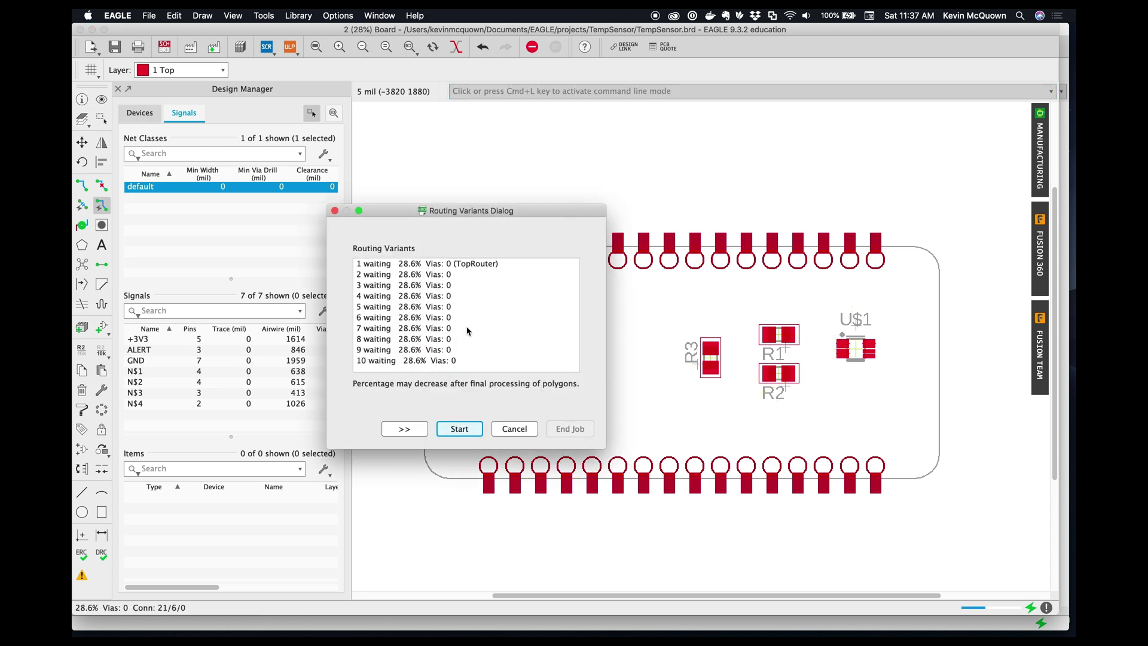
{"action": "left_click_drag", "start_coordinate": [484, 213], "coordinate": [347, 139]}
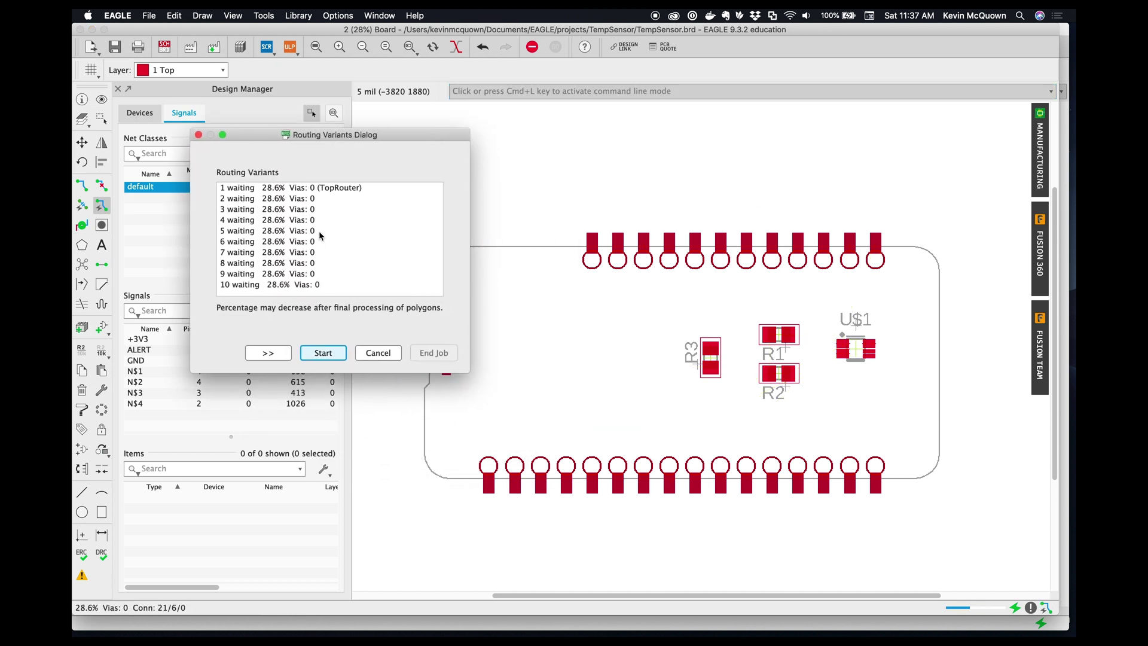
{"action": "left_click", "coordinate": [333, 350]}
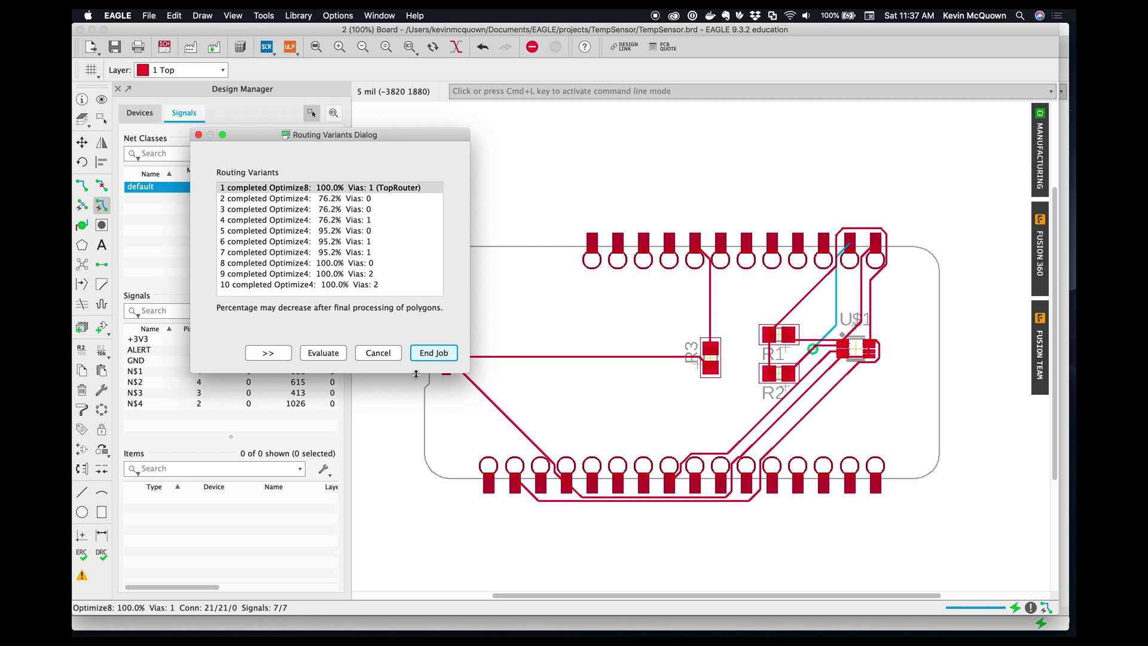
{"action": "left_click_drag", "start_coordinate": [406, 135], "coordinate": [390, 130]}
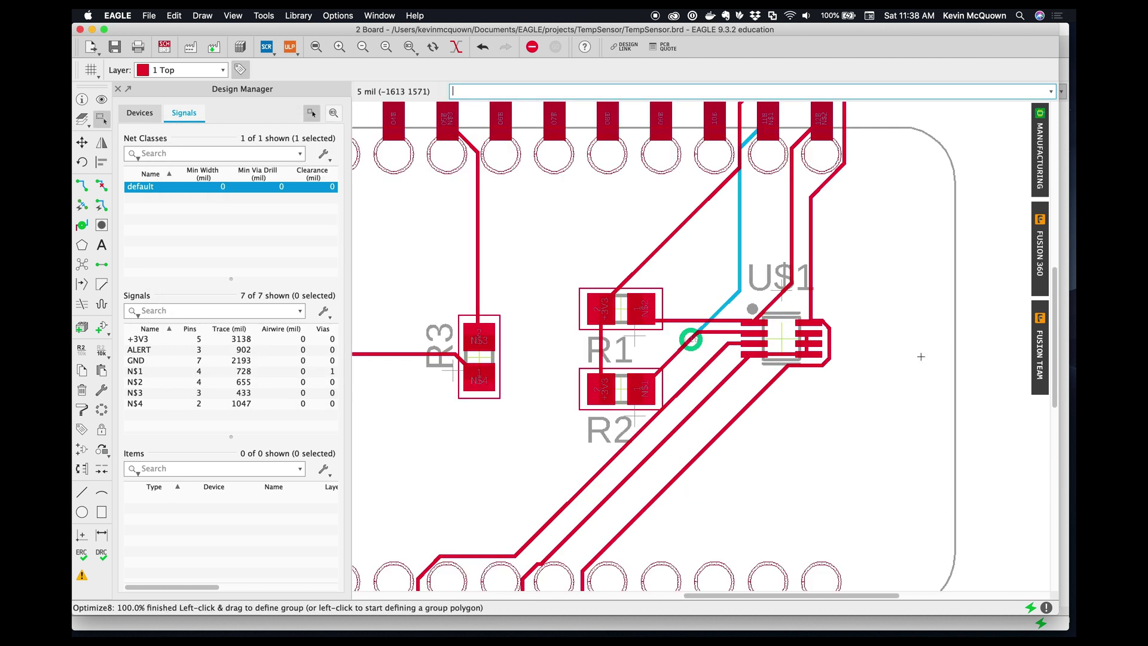
Centre the vertical GND segment between holes 22B and 23B and shift its diagonal to remove the kink at hole 23B.
{"action": "scroll", "coordinate": [921, 357], "scroll_direction": "down", "scroll_amount": 2}
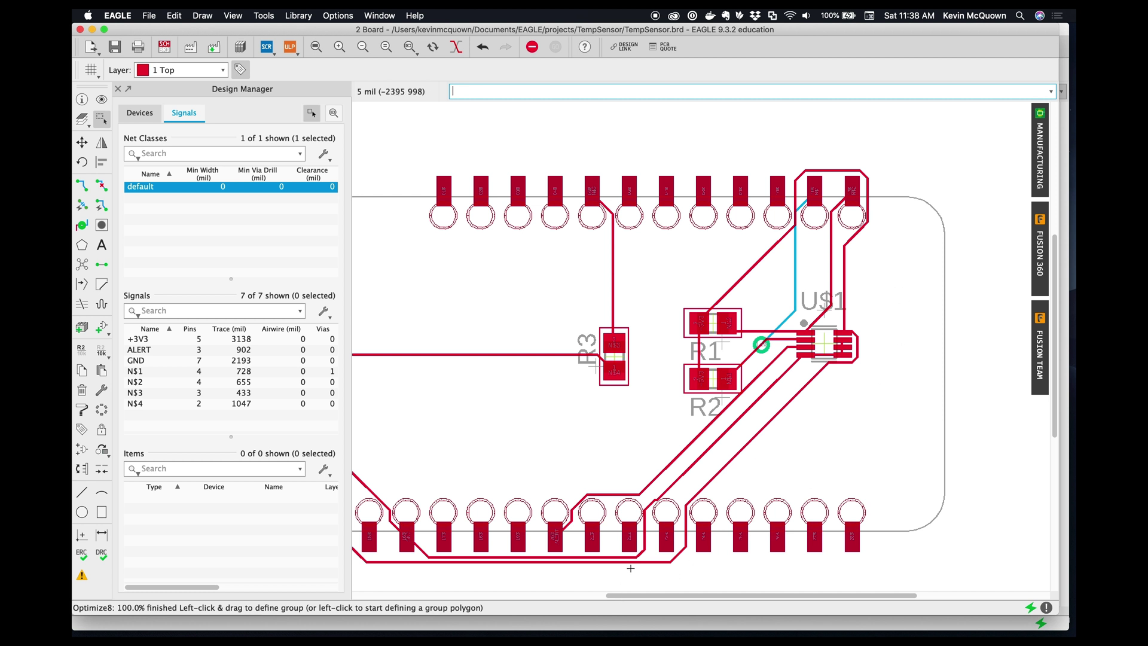
{"action": "scroll", "coordinate": [631, 543], "scroll_direction": "up", "scroll_amount": 5}
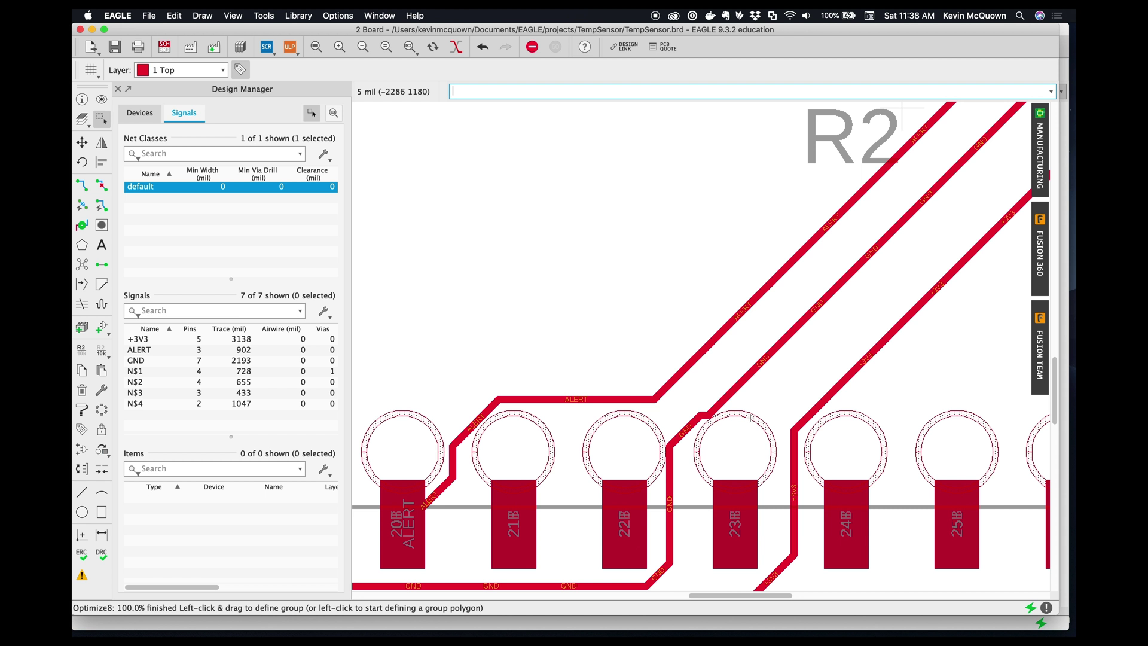
{"action": "left_click_drag", "start_coordinate": [671, 474], "coordinate": [685, 475]}
{"action": "left_click", "coordinate": [685, 476]}
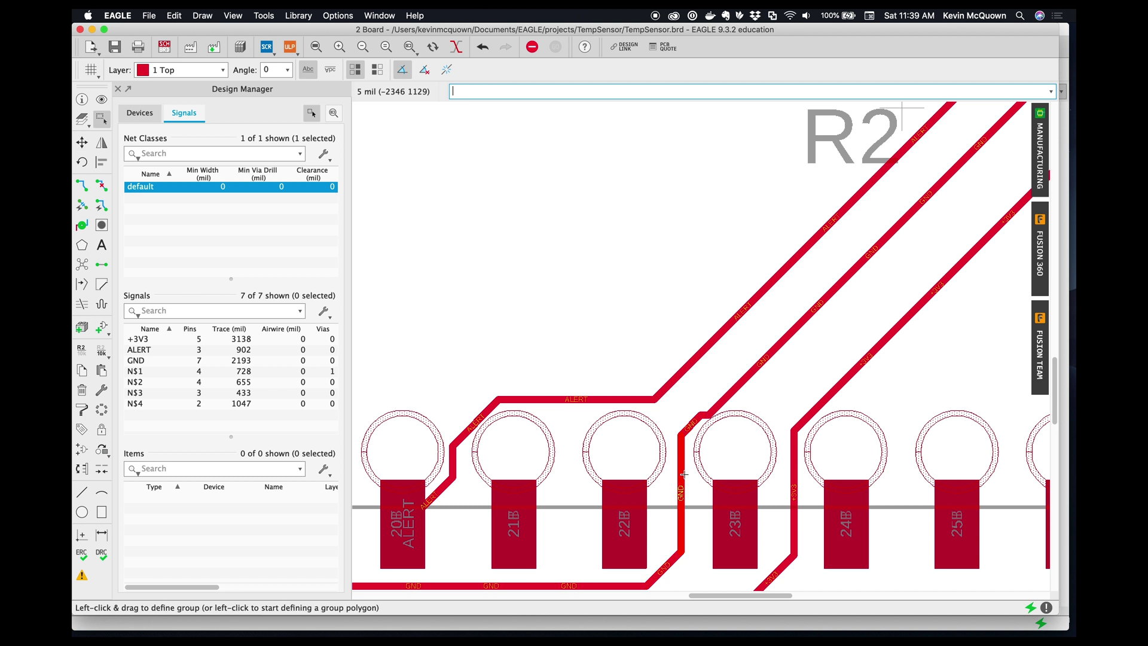
{"action": "left_click", "coordinate": [736, 381]}
{"action": "left_click", "coordinate": [736, 381]}
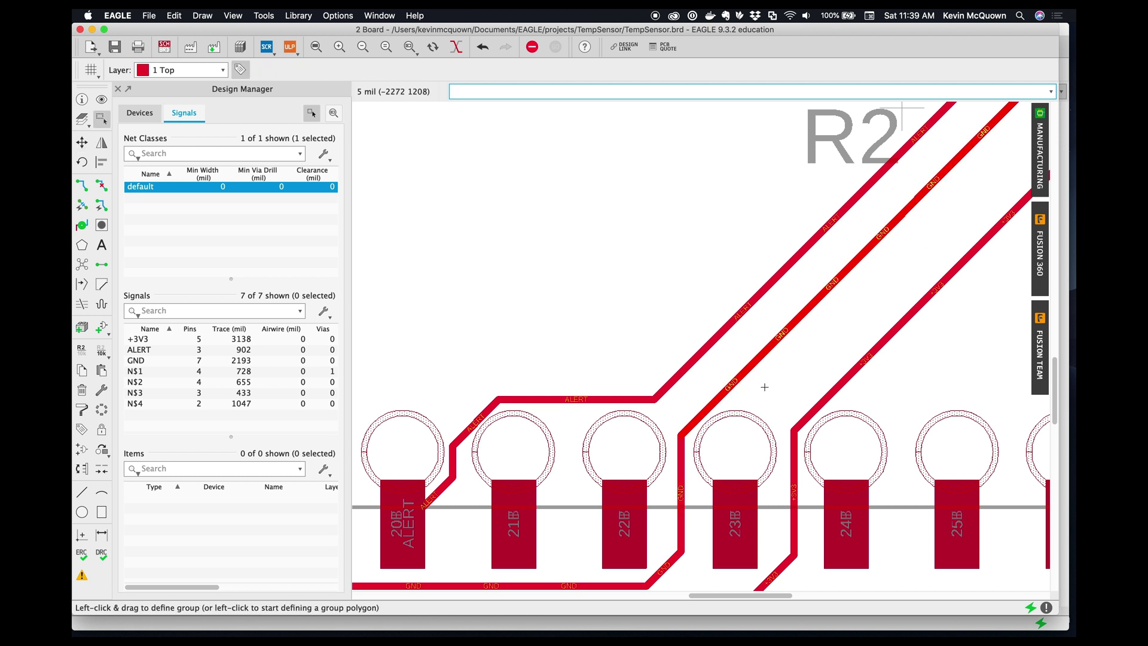
{"action": "left_click_drag", "start_coordinate": [717, 401], "coordinate": [710, 393]}
Move the +3V3 trace segments looping around U$1 outward, farther from its pads.
{"action": "scroll", "coordinate": [751, 401], "scroll_direction": "down", "scroll_amount": 1}
{"action": "scroll", "coordinate": [751, 401], "scroll_direction": "down", "scroll_amount": 2}
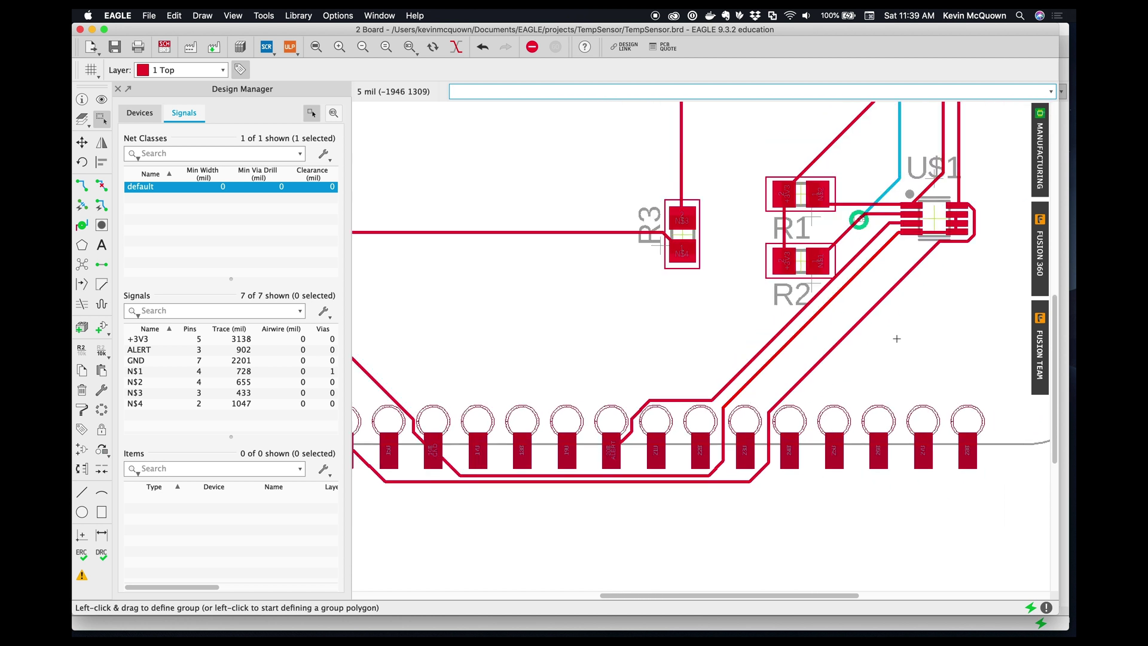
{"action": "left_click", "coordinate": [959, 245]}
{"action": "left_click", "coordinate": [960, 249]}
{"action": "left_click_drag", "start_coordinate": [975, 230], "coordinate": [986, 229]}
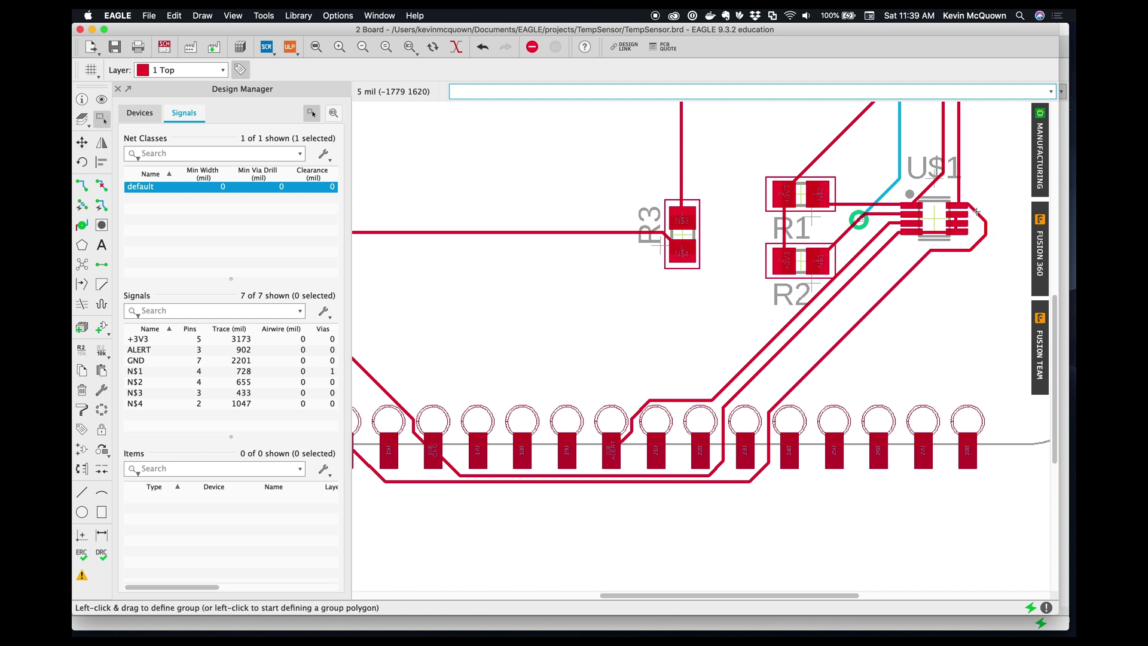
{"action": "left_click_drag", "start_coordinate": [977, 211], "coordinate": [984, 211]}
Shift the diagonal ALERT segment slightly away from R2's corner, keeping clearance to the adjacent GND trace.
{"action": "scroll", "coordinate": [842, 281], "scroll_direction": "up", "scroll_amount": 5}
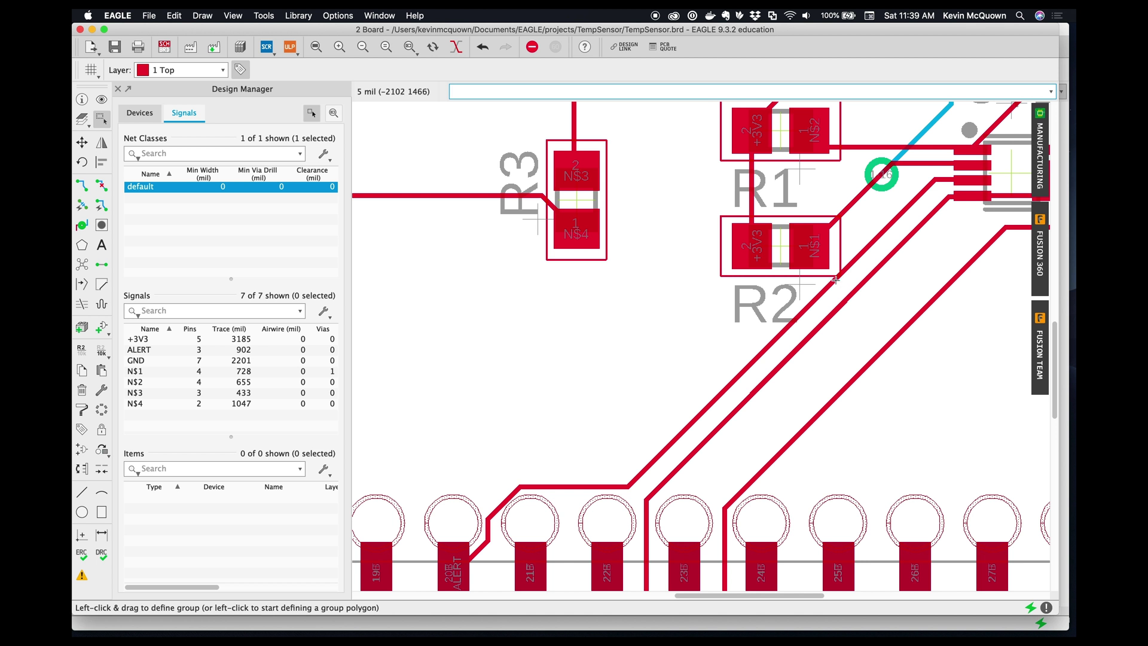
{"action": "left_click_drag", "start_coordinate": [835, 280], "coordinate": [843, 292]}
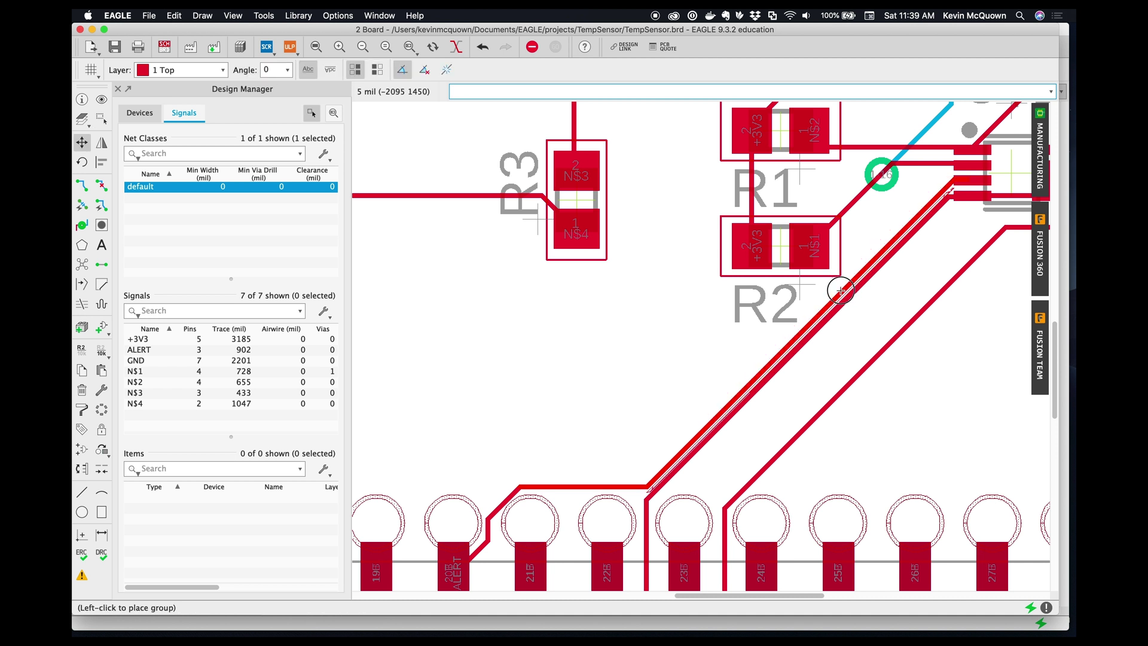
{"action": "left_click", "coordinate": [841, 291]}
{"action": "scroll", "coordinate": [839, 289], "scroll_direction": "up", "scroll_amount": 5}
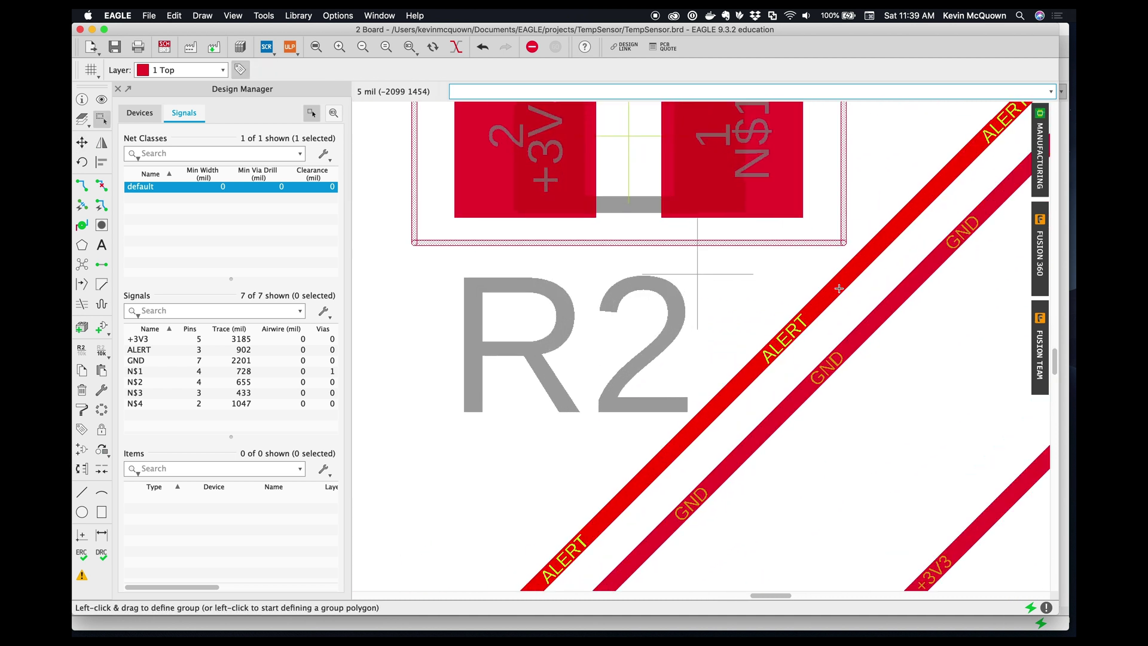
{"action": "left_click_drag", "start_coordinate": [839, 287], "coordinate": [847, 297]}
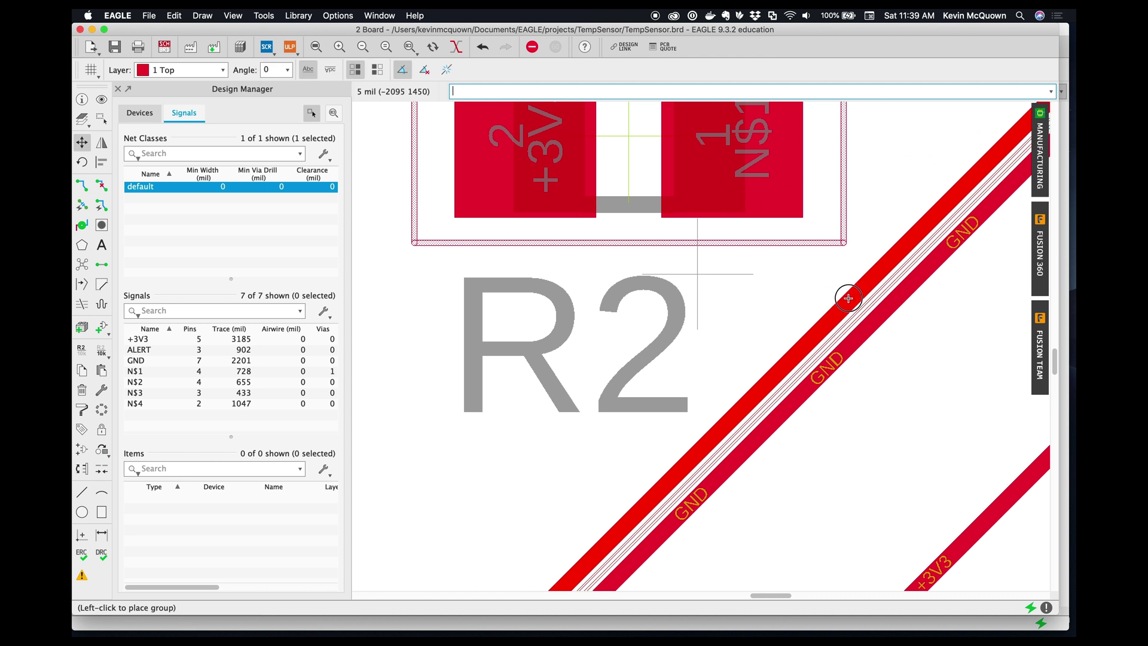
{"action": "left_click_drag", "start_coordinate": [849, 298], "coordinate": [845, 291]}
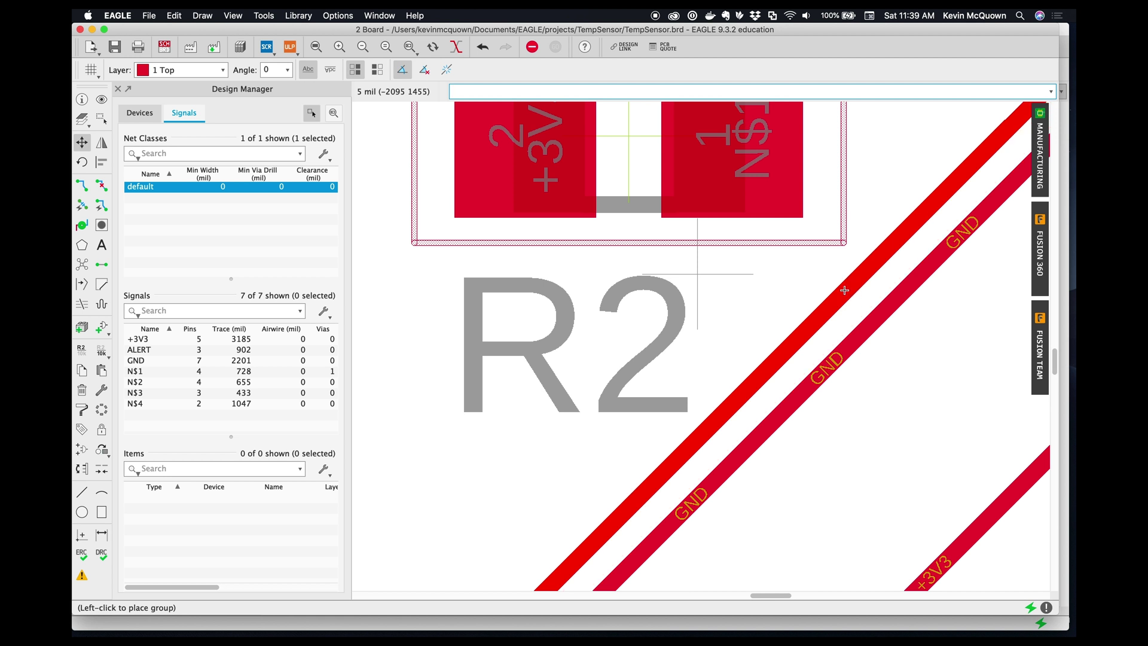
{"action": "left_click", "coordinate": [844, 290]}
Shift the diagonal GND segment below R2 slightly away from the ALERT trace.
{"action": "scroll", "coordinate": [845, 293], "scroll_direction": "down", "scroll_amount": 5}
{"action": "left_click_drag", "start_coordinate": [843, 311], "coordinate": [846, 309]}
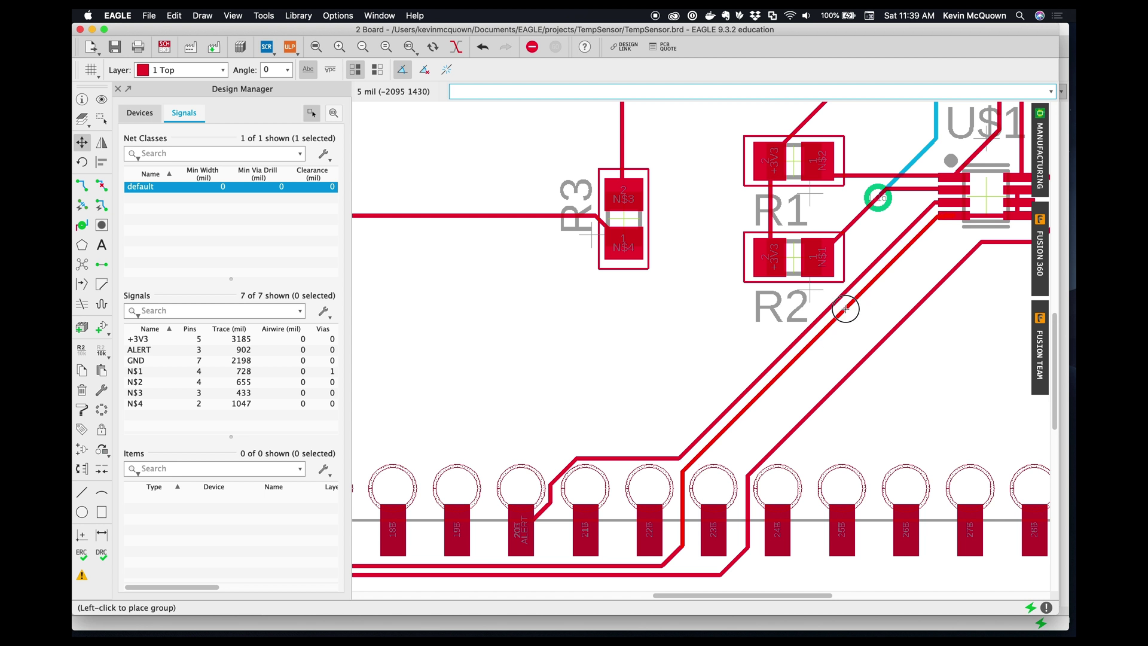
{"action": "left_click", "coordinate": [846, 309]}
Reposition the N$3 trace's angled and vertical segments so they pass midway between the 05 and 06 holes.
{"action": "scroll", "coordinate": [864, 313], "scroll_direction": "down", "scroll_amount": 5}
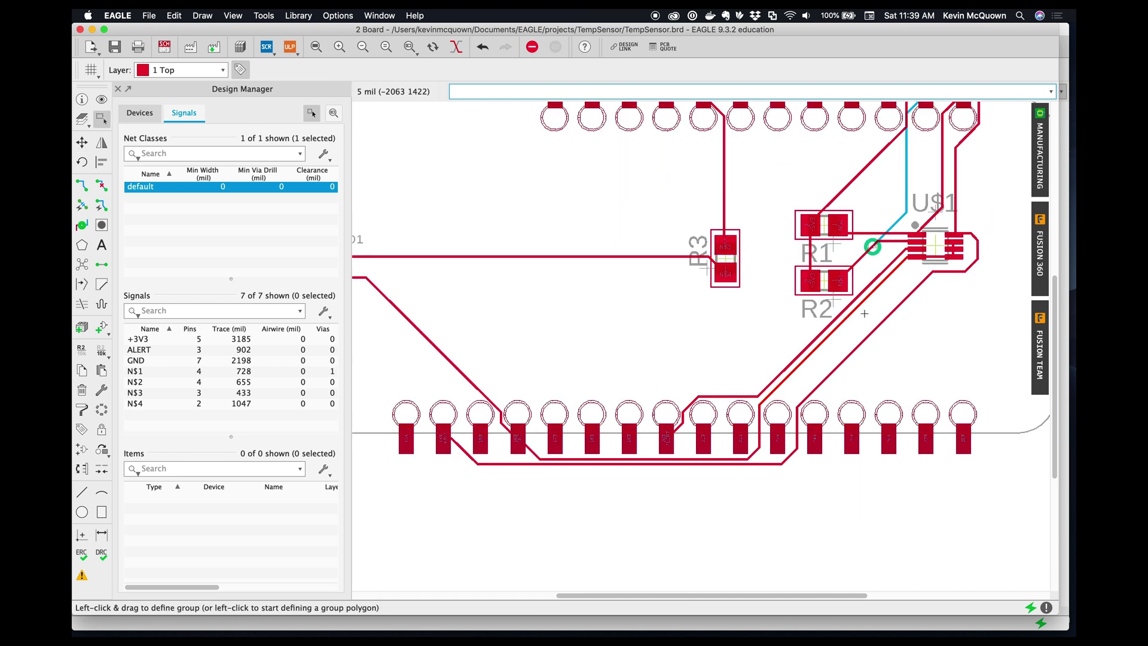
{"action": "scroll", "coordinate": [765, 195], "scroll_direction": "up", "scroll_amount": 4}
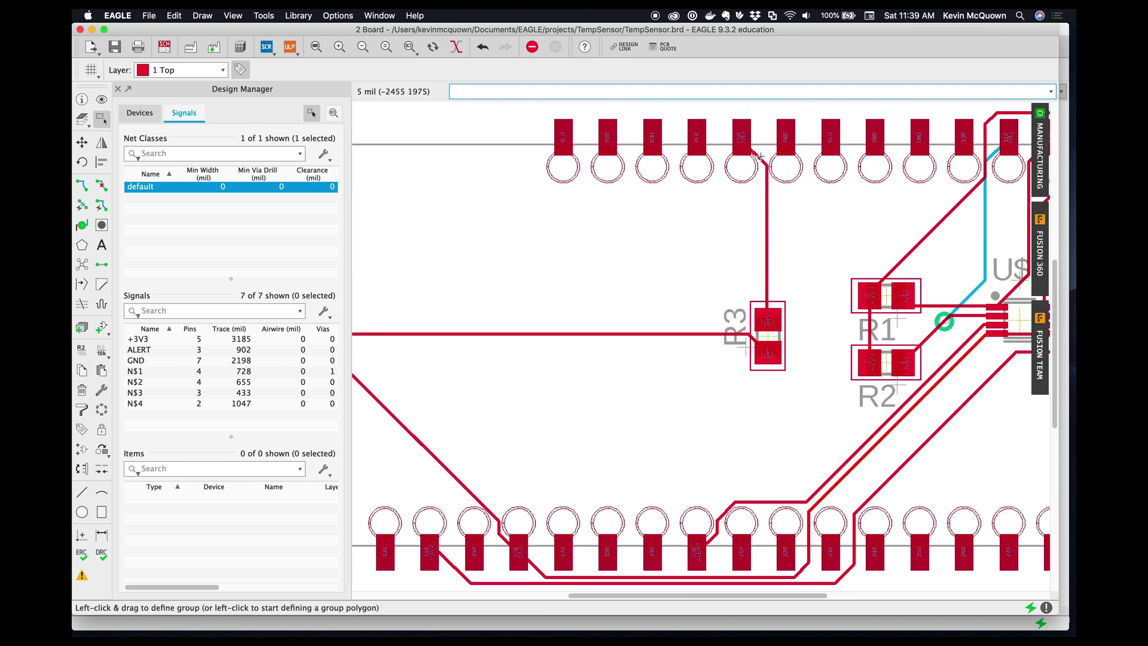
{"action": "scroll", "coordinate": [759, 156], "scroll_direction": "up", "scroll_amount": 4}
{"action": "left_click_drag", "start_coordinate": [755, 162], "coordinate": [763, 145]}
{"action": "left_click_drag", "start_coordinate": [782, 254], "coordinate": [774, 254]}
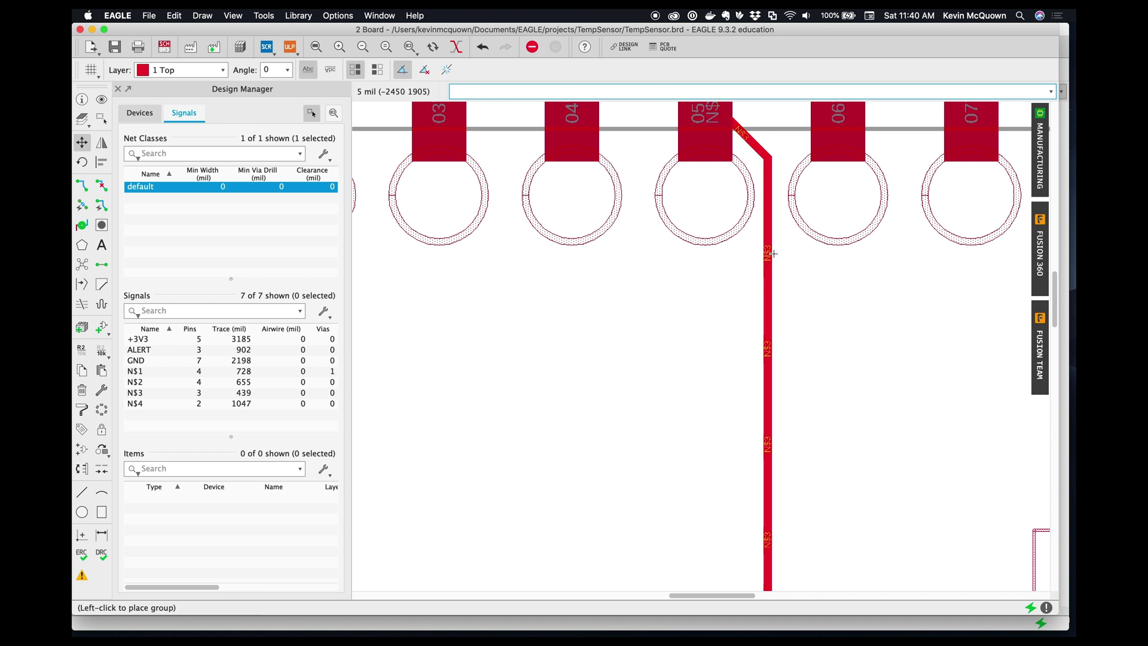
{"action": "key", "text": "Escape"}
Adjust the GND trace from LED1 to pad 16B so it passes midway between holes 15B and 16B.
{"action": "scroll", "coordinate": [774, 255], "scroll_direction": "down", "scroll_amount": 5}
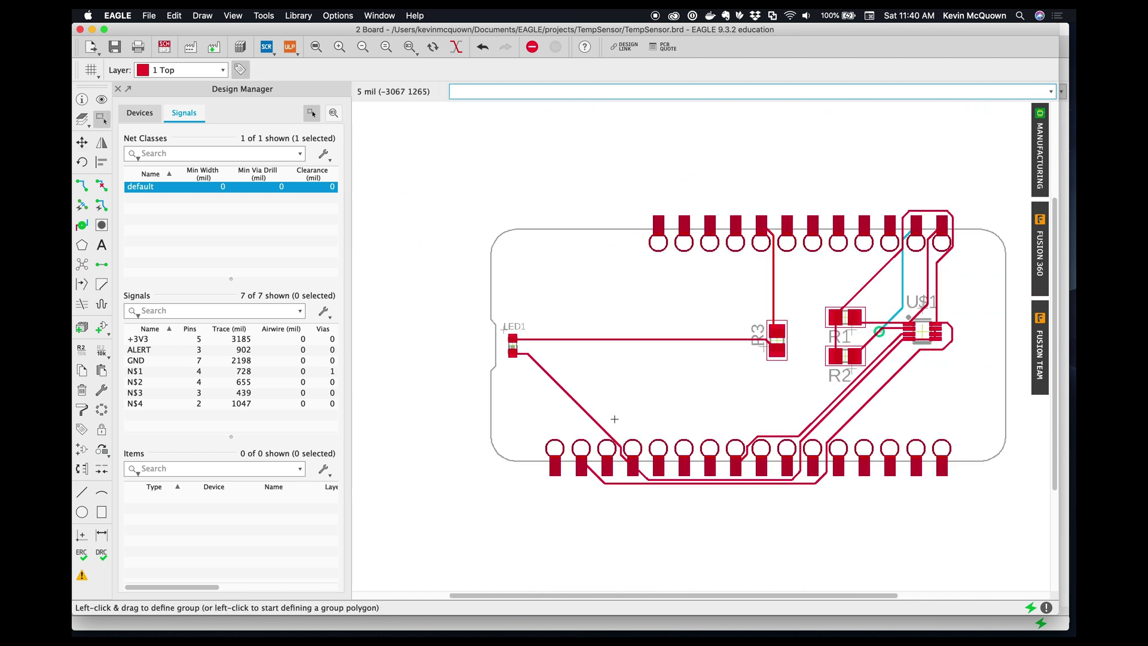
{"action": "scroll", "coordinate": [614, 418], "scroll_direction": "up", "scroll_amount": 5}
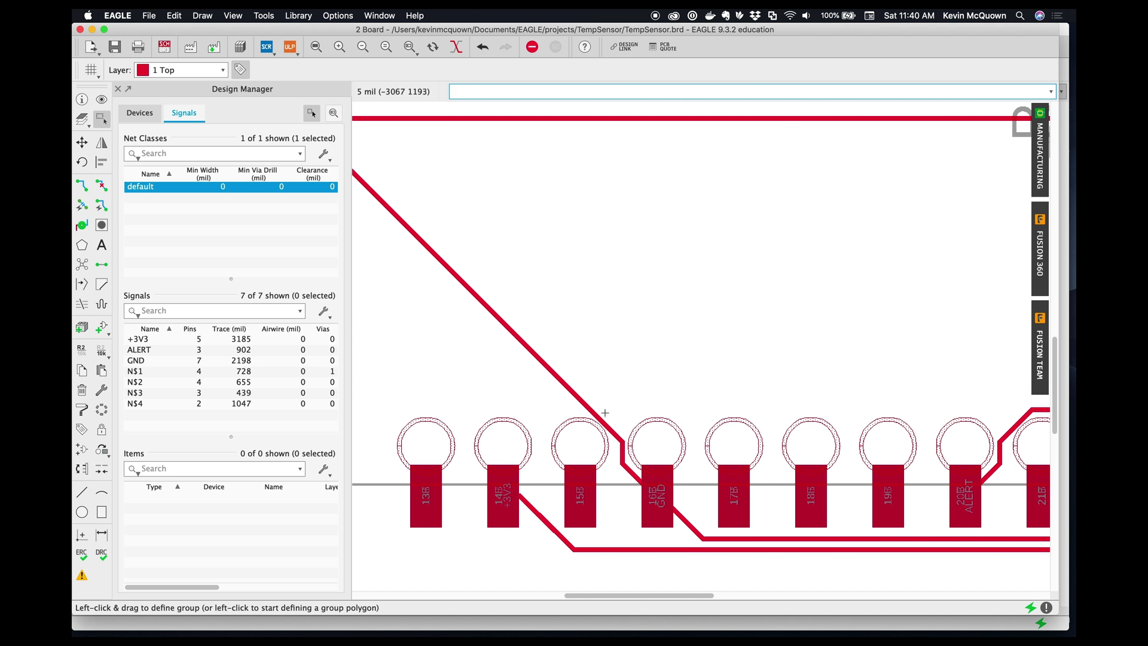
{"action": "mouse_move", "coordinate": [601, 420]}
{"action": "left_mouse_down"}
{"action": "mouse_move", "coordinate": [610, 414]}
{"action": "mouse_move", "coordinate": [617, 451]}
{"action": "left_mouse_up"}
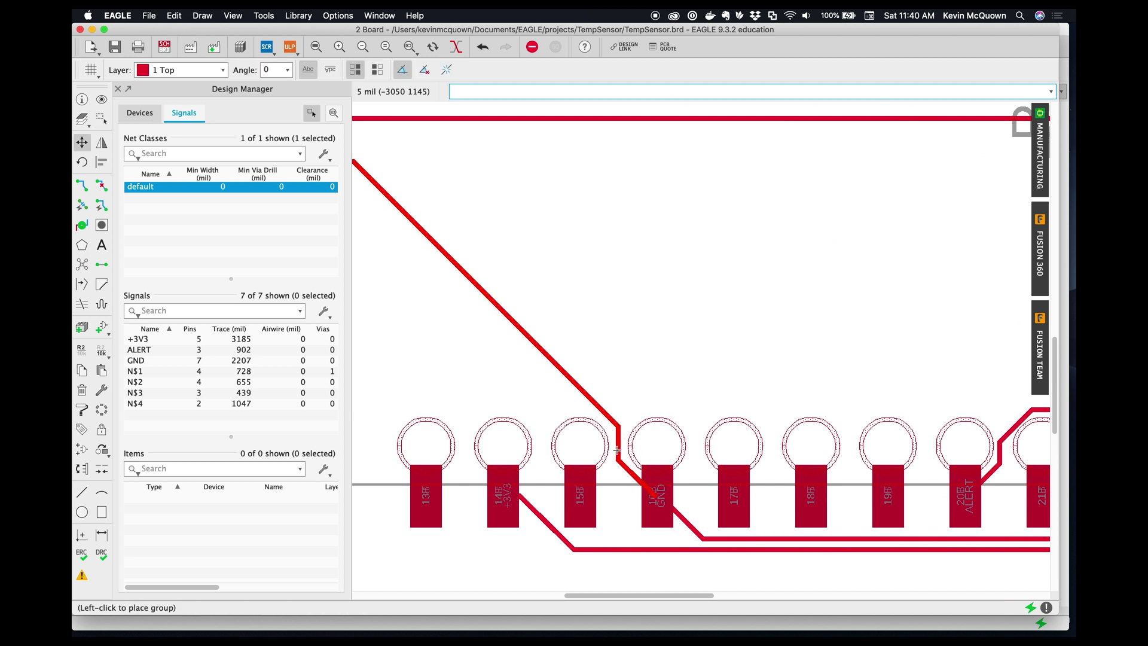
{"action": "left_click", "coordinate": [617, 450]}
{"action": "left_click", "coordinate": [626, 474]}
{"action": "left_click_drag", "start_coordinate": [632, 485], "coordinate": [628, 484]}
{"action": "key", "text": "Escape"}
Move the horizontal +3V3 and GND segments outside the board edge farther from the lower pad row and each other.
{"action": "scroll", "coordinate": [622, 503], "scroll_direction": "down", "scroll_amount": 2}
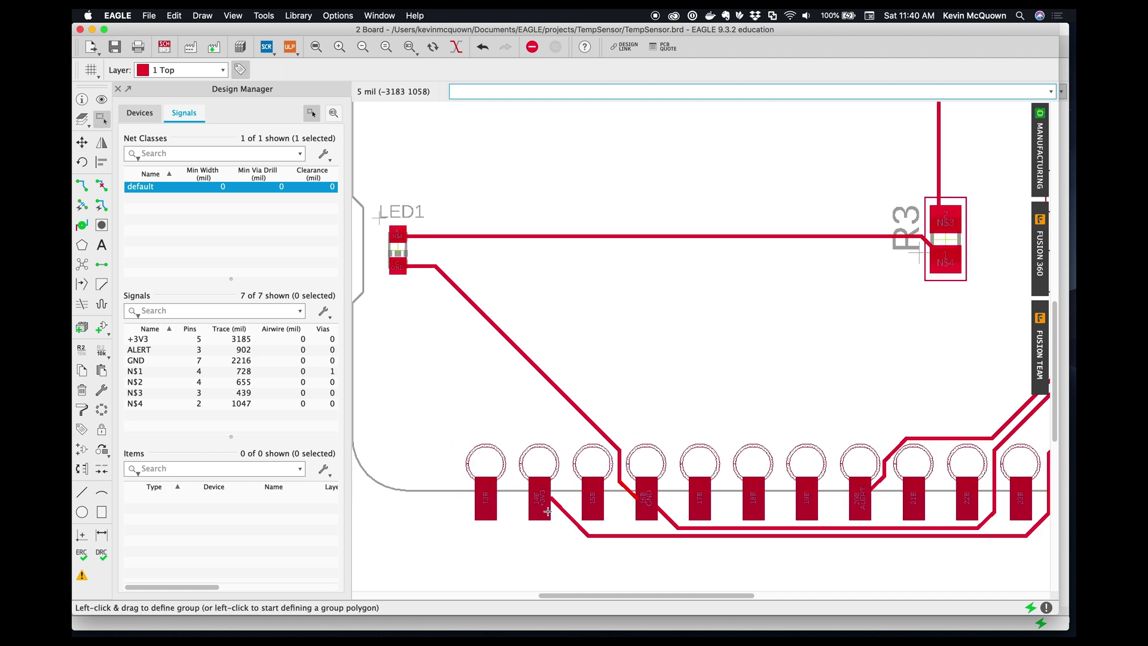
{"action": "scroll", "coordinate": [860, 562], "scroll_direction": "down", "scroll_amount": 2}
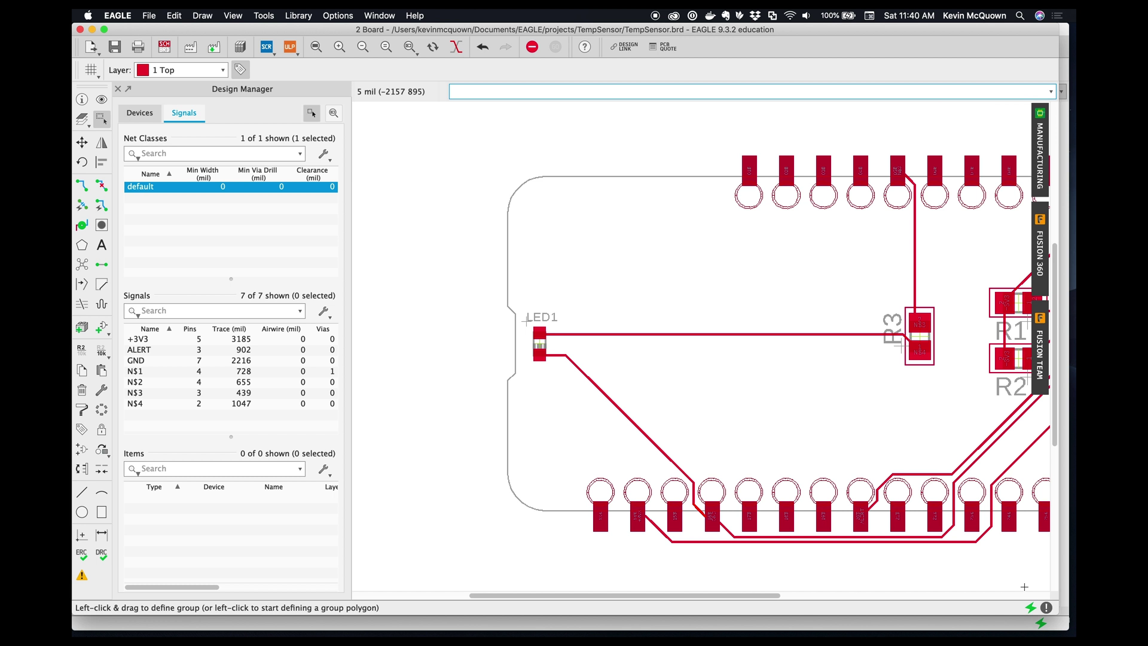
{"action": "scroll", "coordinate": [975, 554], "scroll_direction": "up", "scroll_amount": 4}
{"action": "scroll", "coordinate": [984, 543], "scroll_direction": "down", "scroll_amount": 3}
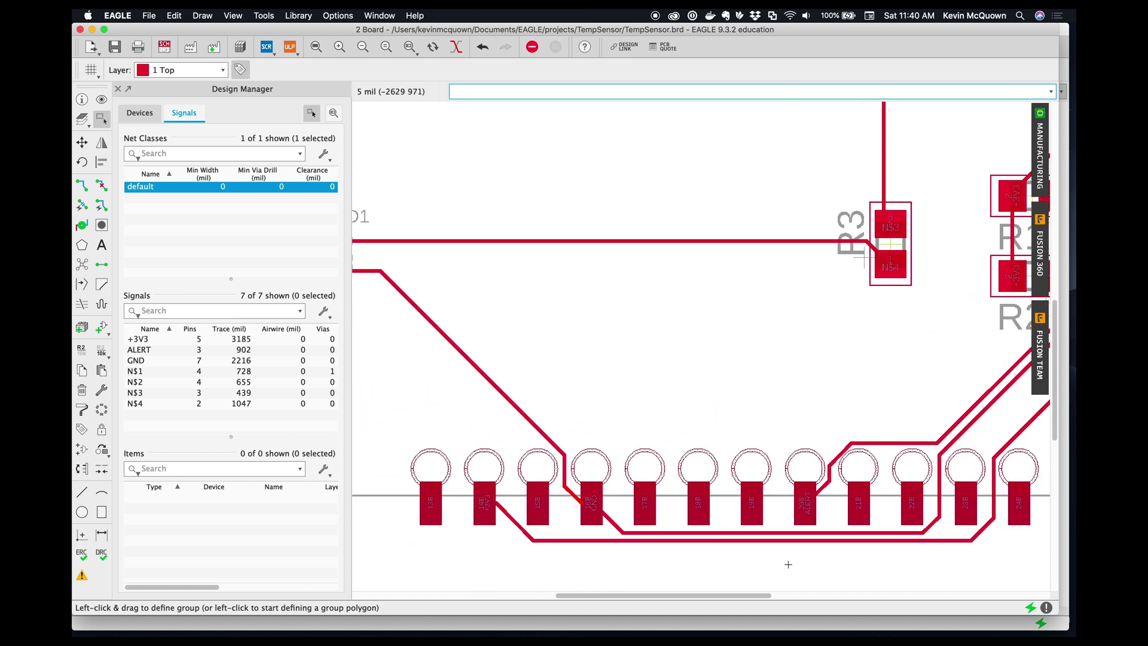
{"action": "mouse_move", "coordinate": [782, 541]}
{"action": "left_mouse_down"}
{"action": "mouse_move", "coordinate": [781, 551]}
{"action": "mouse_move", "coordinate": [781, 540]}
{"action": "left_mouse_up"}
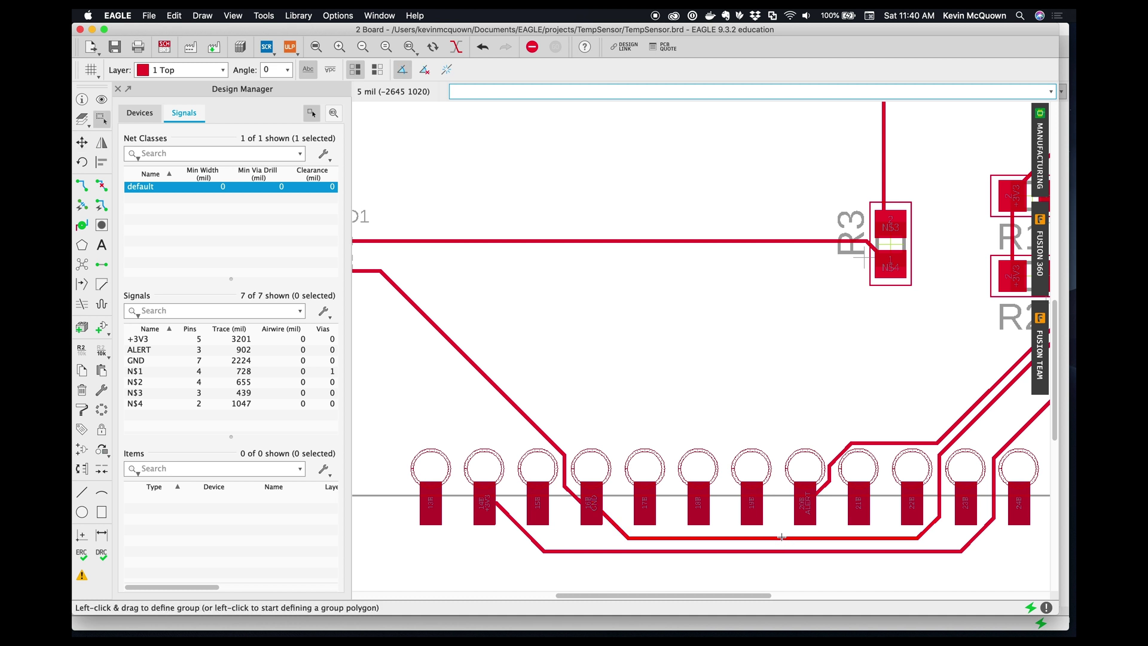
Shift the ALERT trace's vertical and diagonal segments near pad 20B away from the holes on either side.
{"action": "scroll", "coordinate": [836, 462], "scroll_direction": "up", "scroll_amount": 3}
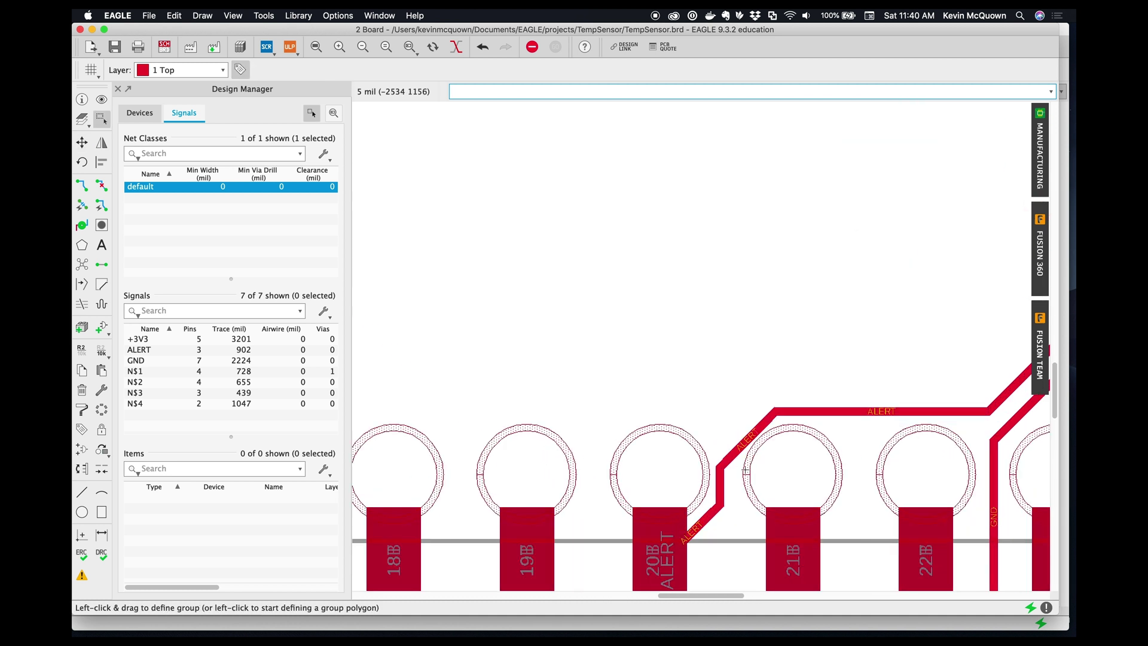
{"action": "left_click_drag", "start_coordinate": [720, 485], "coordinate": [727, 484]}
{"action": "left_click_drag", "start_coordinate": [753, 431], "coordinate": [743, 419]}
Set the active layer to 16 Bottom.
{"action": "scroll", "coordinate": [861, 465], "scroll_direction": "down", "scroll_amount": 2}
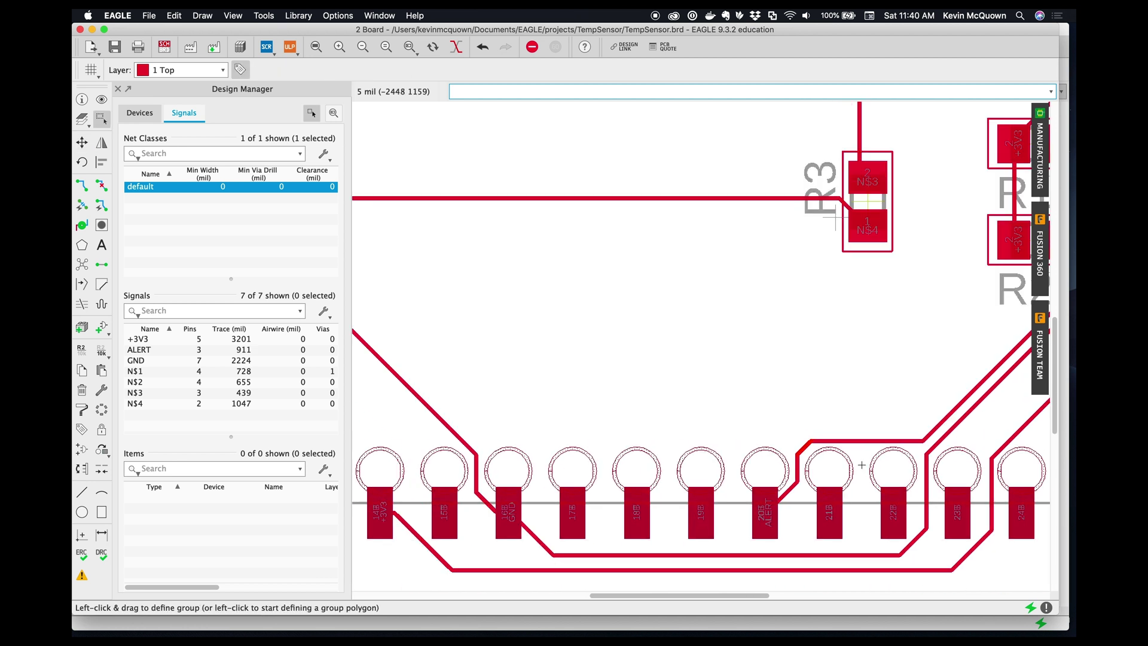
{"action": "scroll", "coordinate": [862, 464], "scroll_direction": "down", "scroll_amount": 4}
{"action": "scroll", "coordinate": [1008, 423], "scroll_direction": "up", "scroll_amount": 2}
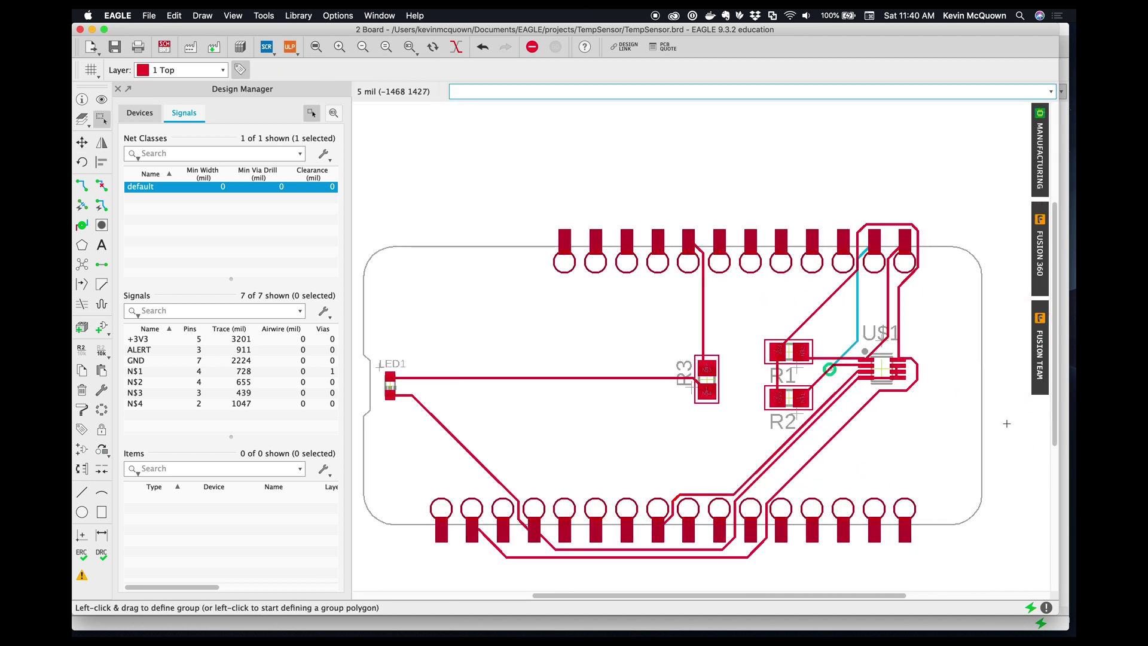
{"action": "scroll", "coordinate": [1006, 424], "scroll_direction": "up", "scroll_amount": 2}
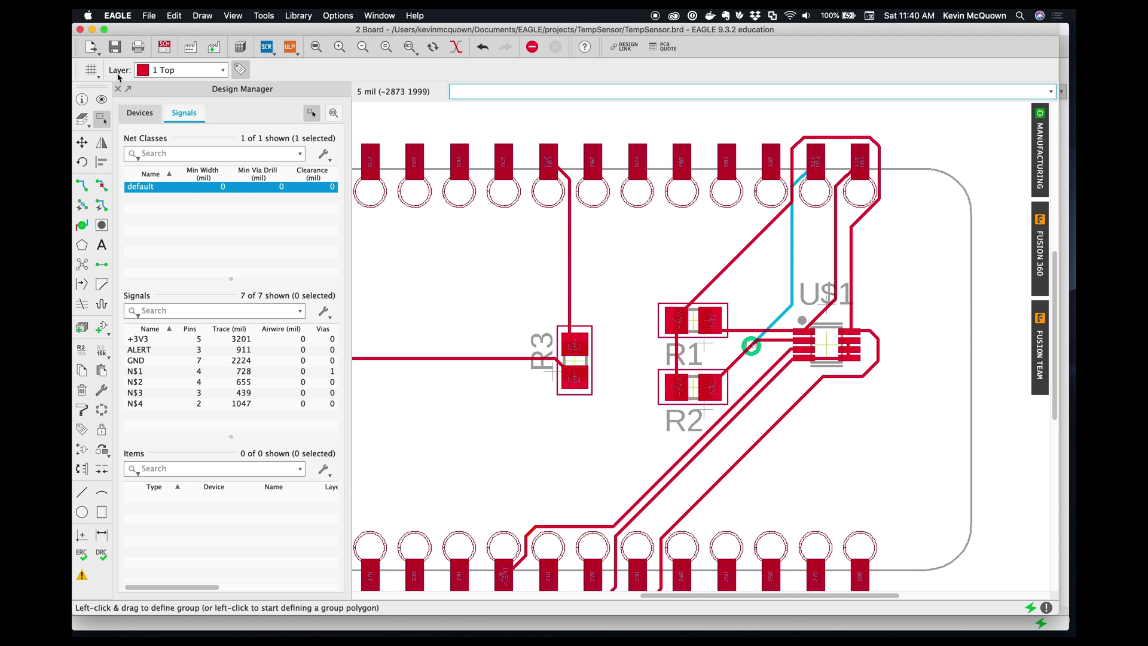
{"action": "left_click", "coordinate": [165, 70]}
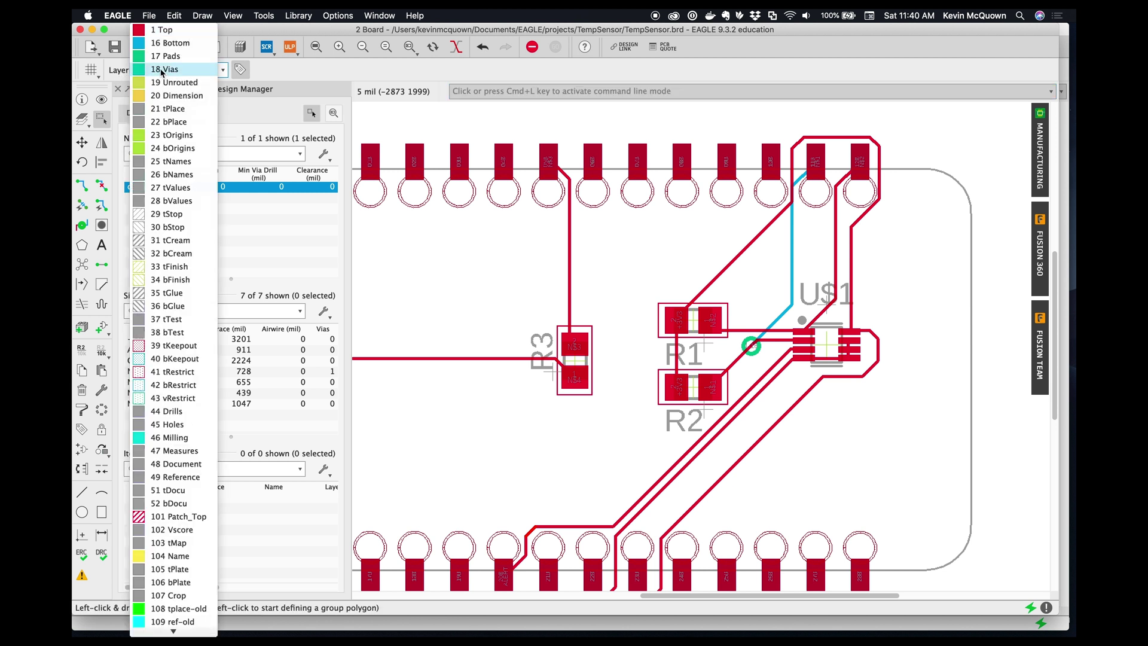
{"action": "left_click", "coordinate": [166, 43]}
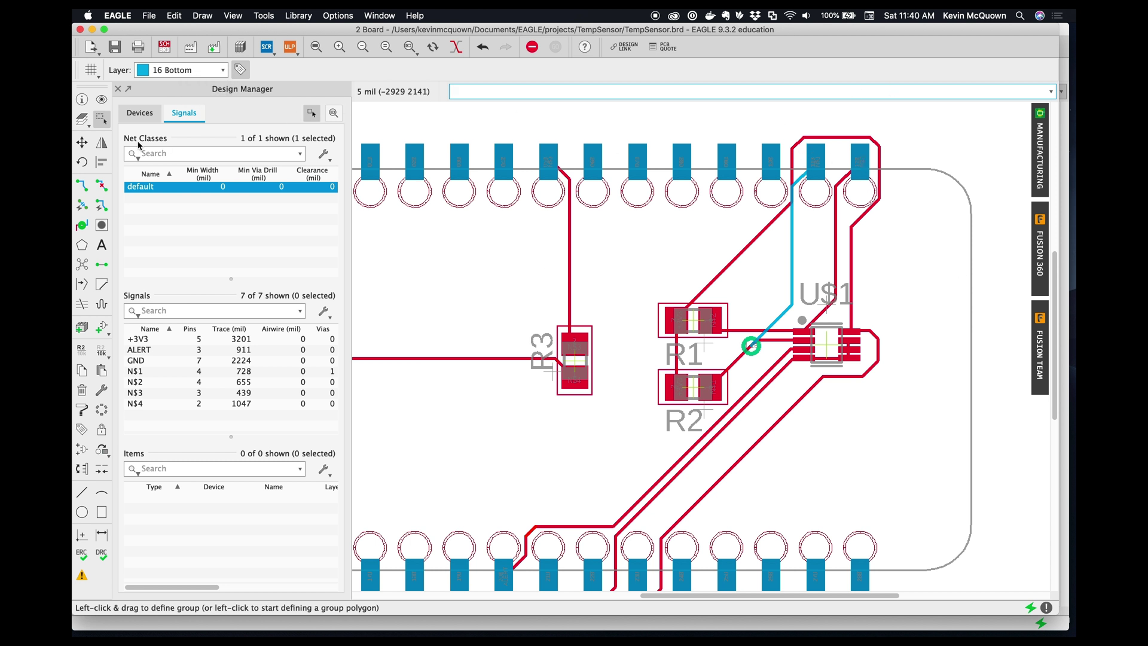
Hide the Top layer so only the bottom copper and its via are displayed with the board.
{"action": "left_click", "coordinate": [83, 122]}
{"action": "left_click", "coordinate": [101, 106]}
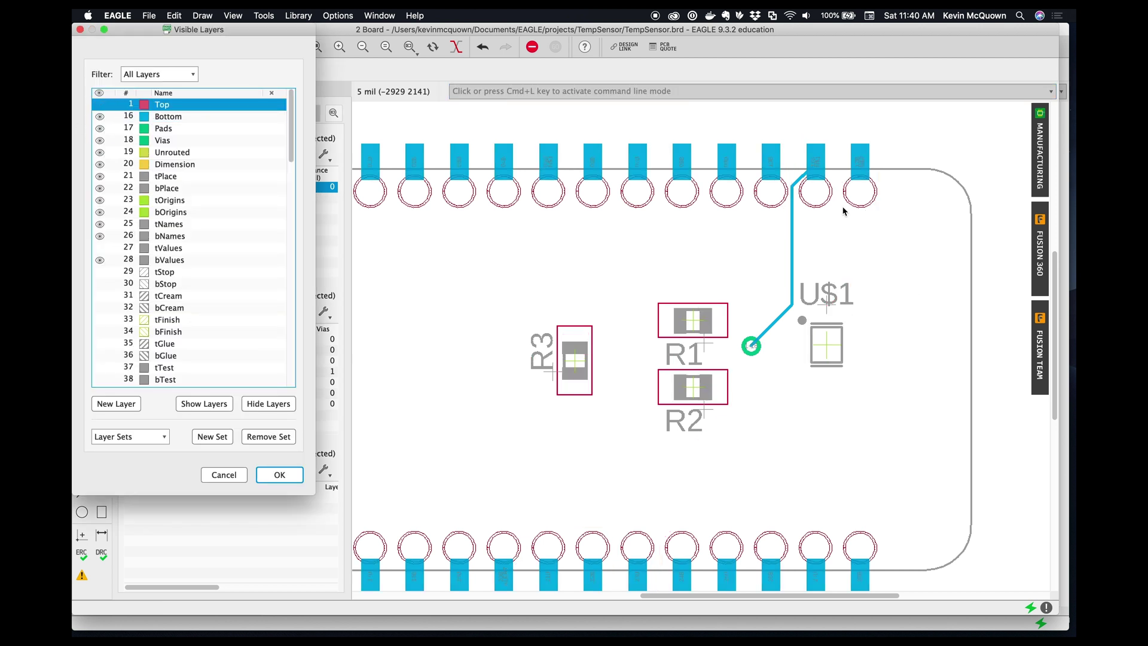
{"action": "left_click", "coordinate": [295, 480]}
Shift the N$1 bottom trace's vertical and diagonal segments near pad 11B so it passes midway between holes 10B and 11B.
{"action": "scroll", "coordinate": [843, 138], "scroll_direction": "up", "scroll_amount": 5}
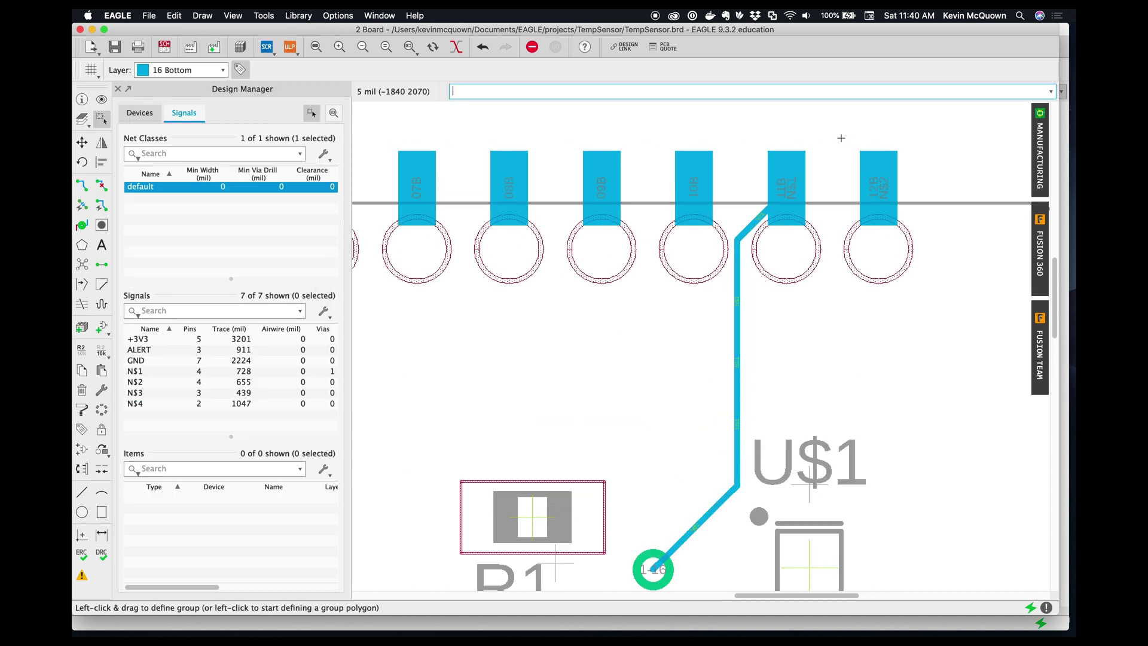
{"action": "left_click_drag", "start_coordinate": [693, 341], "coordinate": [698, 340]}
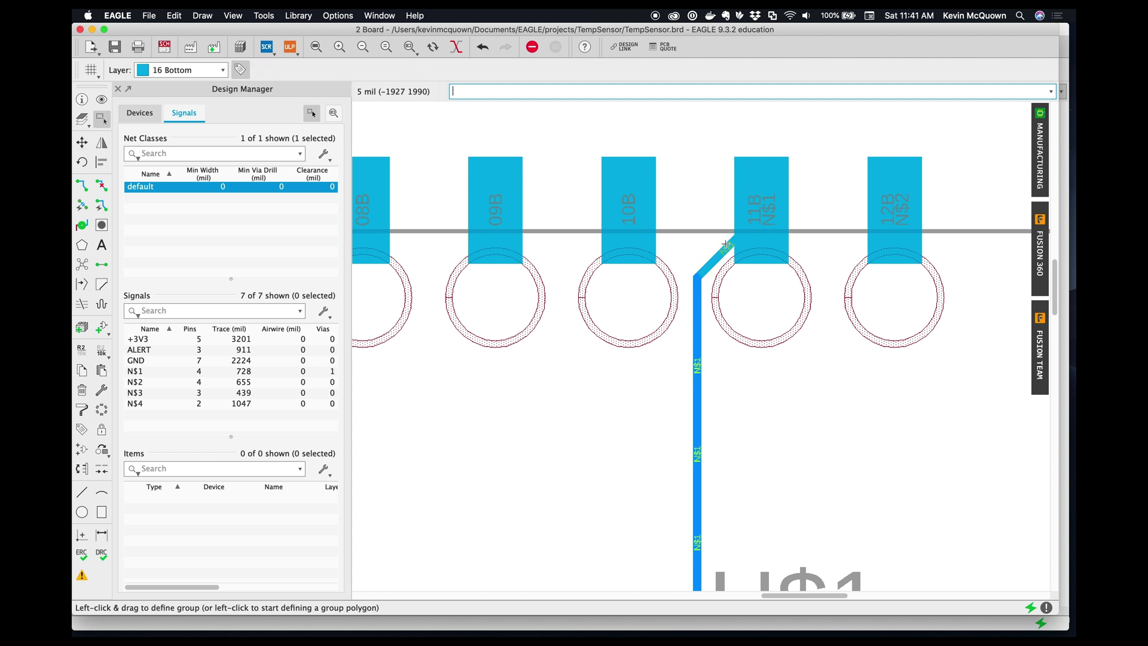
{"action": "left_click_drag", "start_coordinate": [725, 243], "coordinate": [726, 212]}
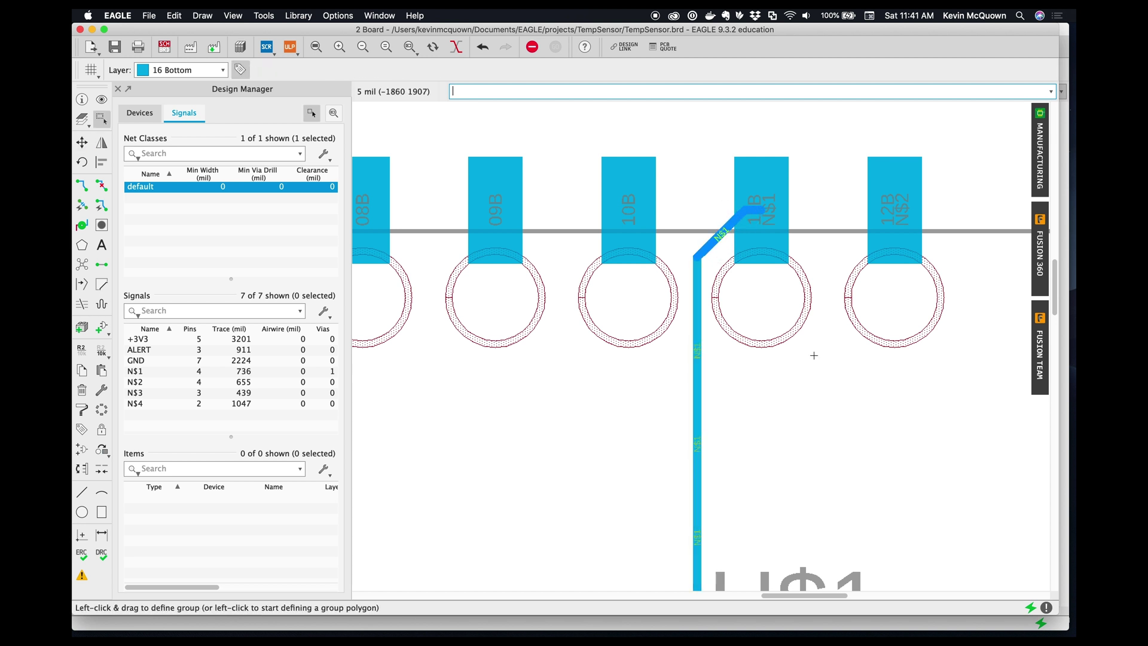
{"action": "scroll", "coordinate": [814, 355], "scroll_direction": "down", "scroll_amount": 10}
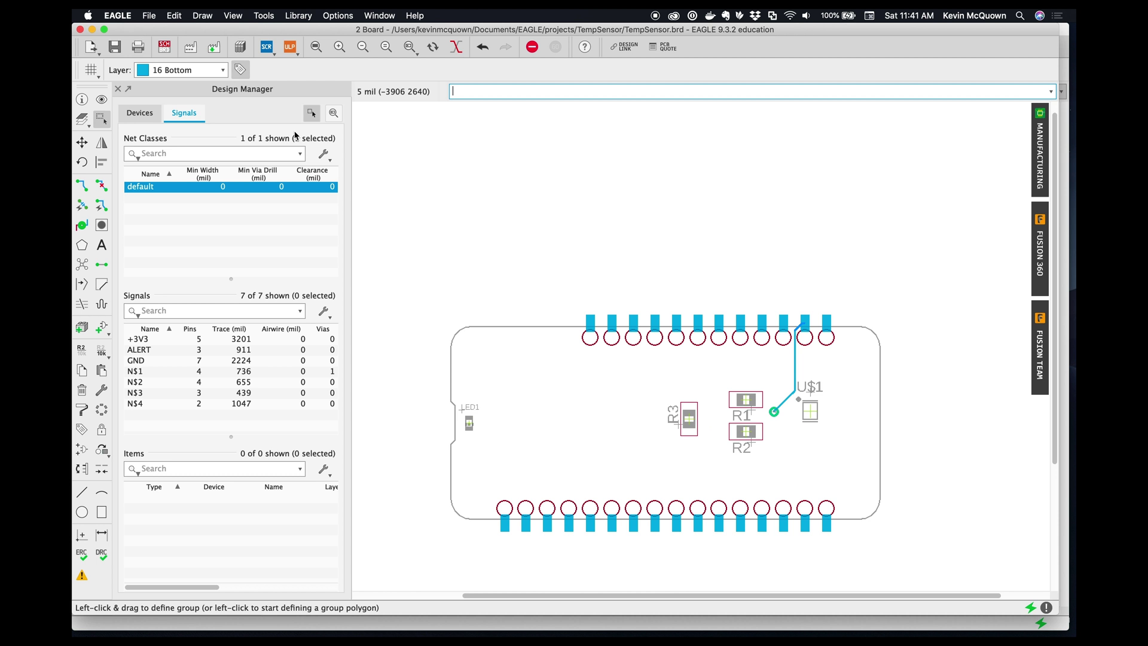
Set the active layer to 1 Top and check the layer visibility settings.
{"action": "left_click", "coordinate": [202, 71]}
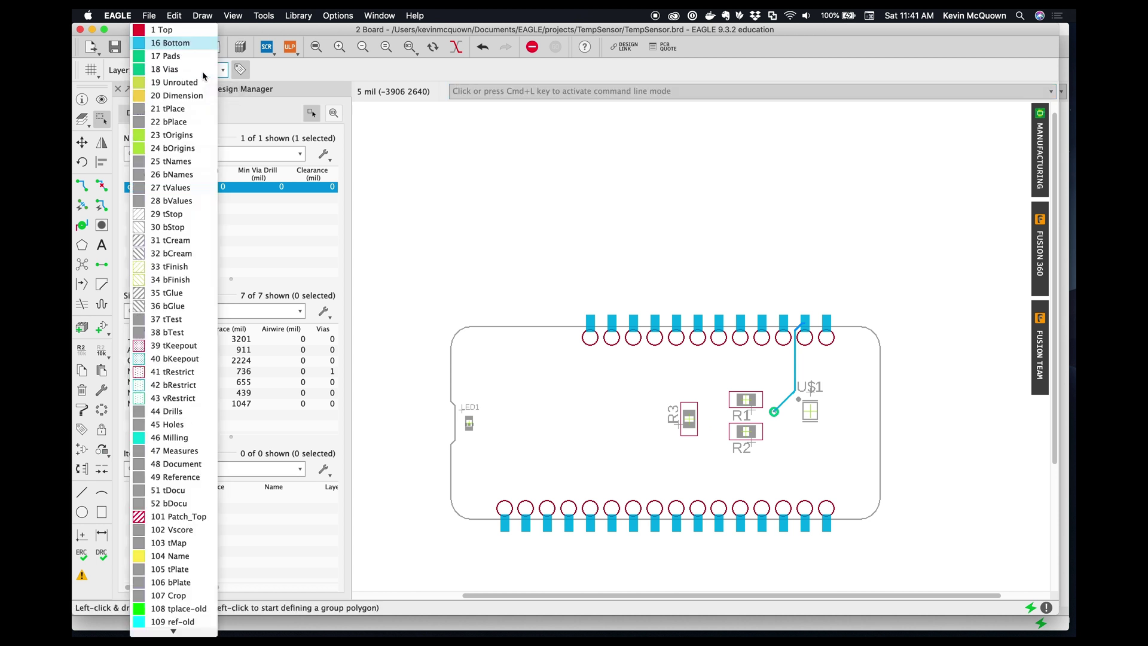
{"action": "left_click", "coordinate": [194, 34]}
{"action": "left_click", "coordinate": [102, 124]}
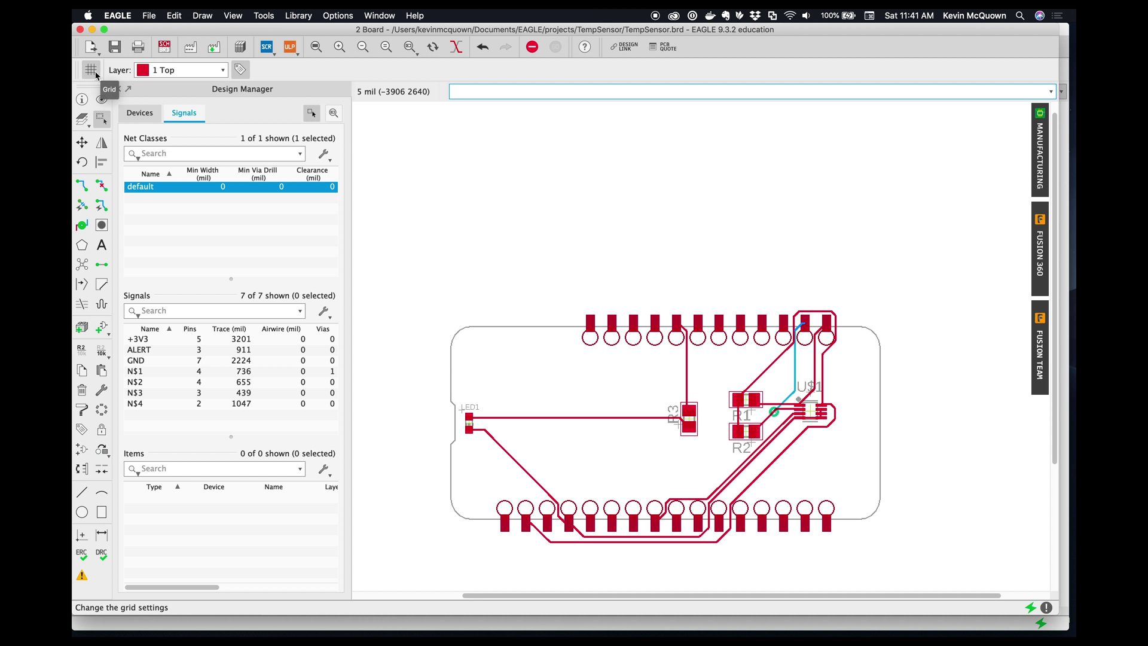
{"action": "left_click", "coordinate": [82, 119]}
{"action": "left_click", "coordinate": [206, 154]}
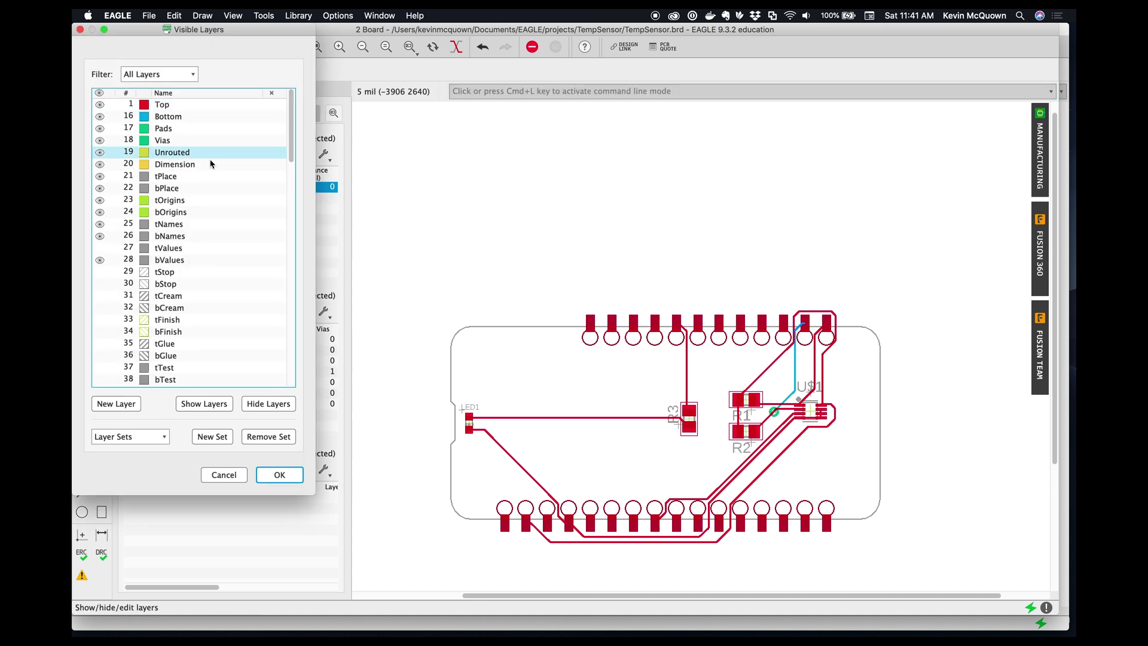
{"action": "left_click", "coordinate": [279, 474]}
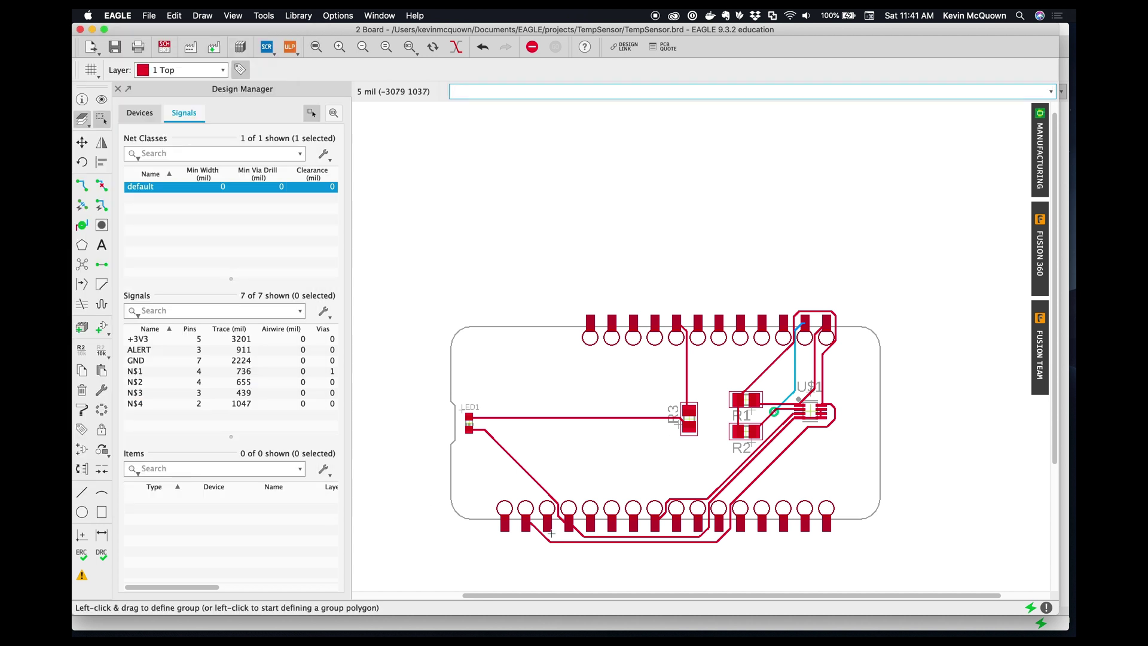
{"action": "scroll", "coordinate": [551, 532], "scroll_direction": "down", "scroll_amount": 1}
{"action": "scroll", "coordinate": [493, 566], "scroll_direction": "up", "scroll_amount": 2}
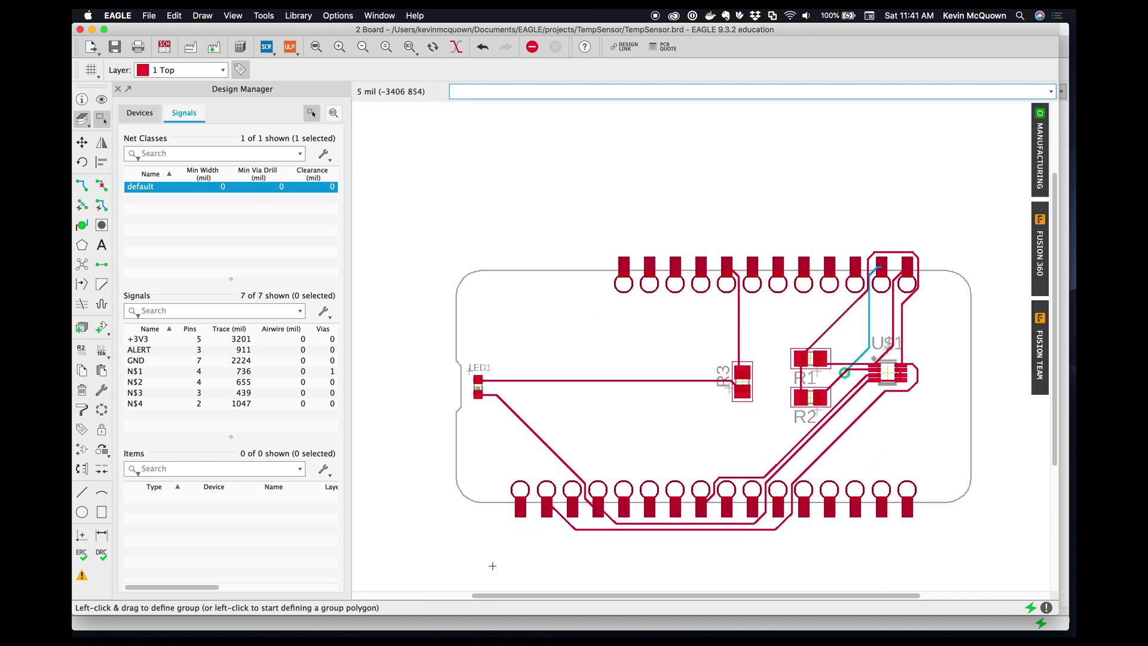
{"action": "scroll", "coordinate": [492, 566], "scroll_direction": "up", "scroll_amount": 1}
{"action": "scroll", "coordinate": [494, 564], "scroll_direction": "down", "scroll_amount": 1}
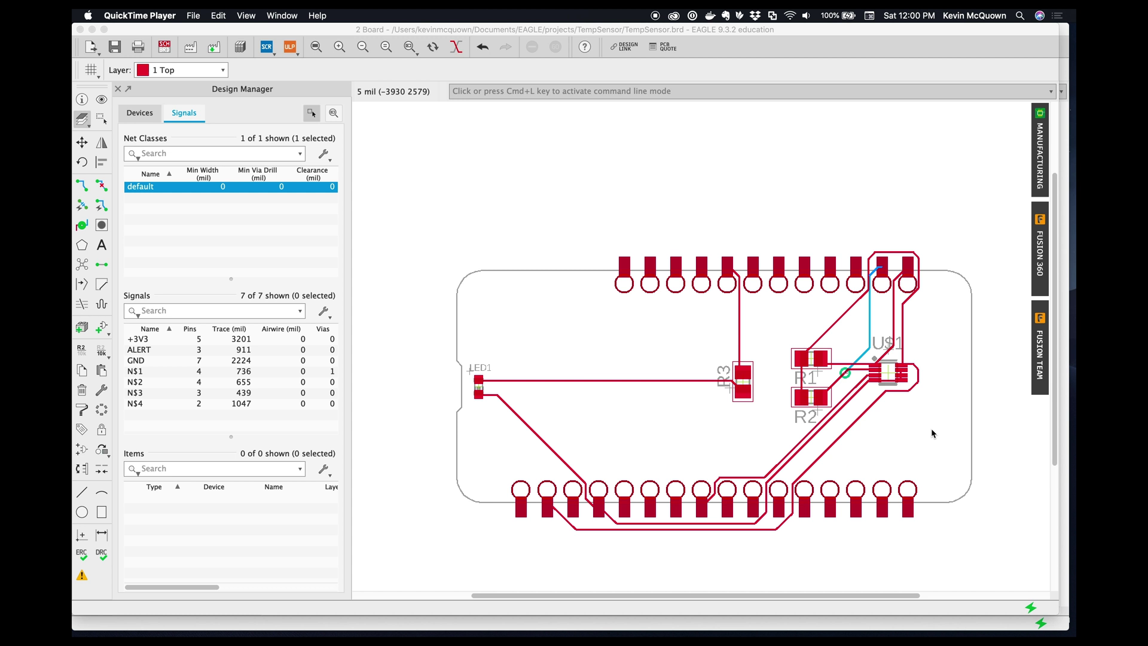
Process the template_2_layer.cam job as a ZIP export named TempSensor_2019-04-13 in the oshpark folder, replacing the existing archive.
{"action": "left_click", "coordinate": [190, 48]}
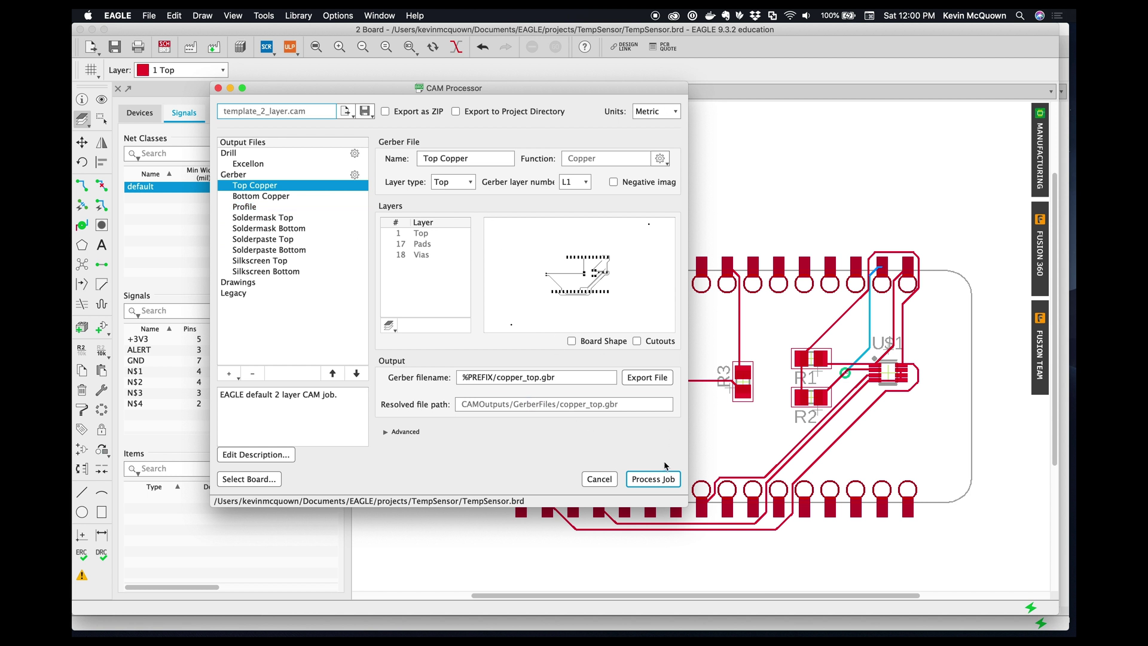
{"action": "left_click", "coordinate": [384, 112]}
{"action": "left_click", "coordinate": [651, 479]}
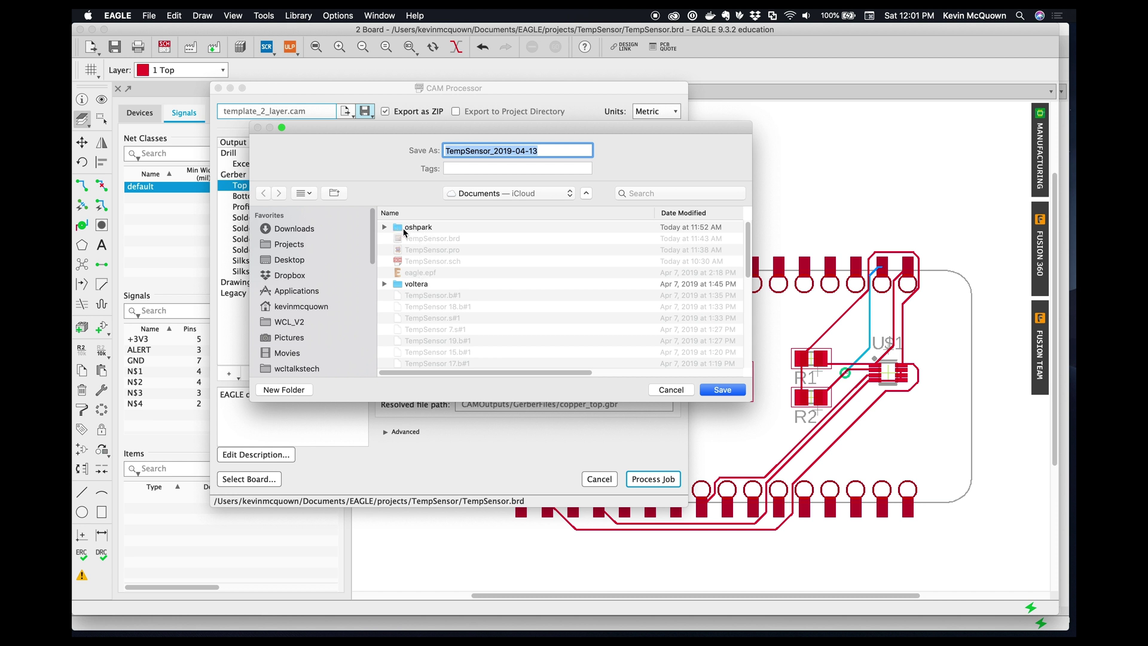
{"action": "double_click", "coordinate": [399, 228]}
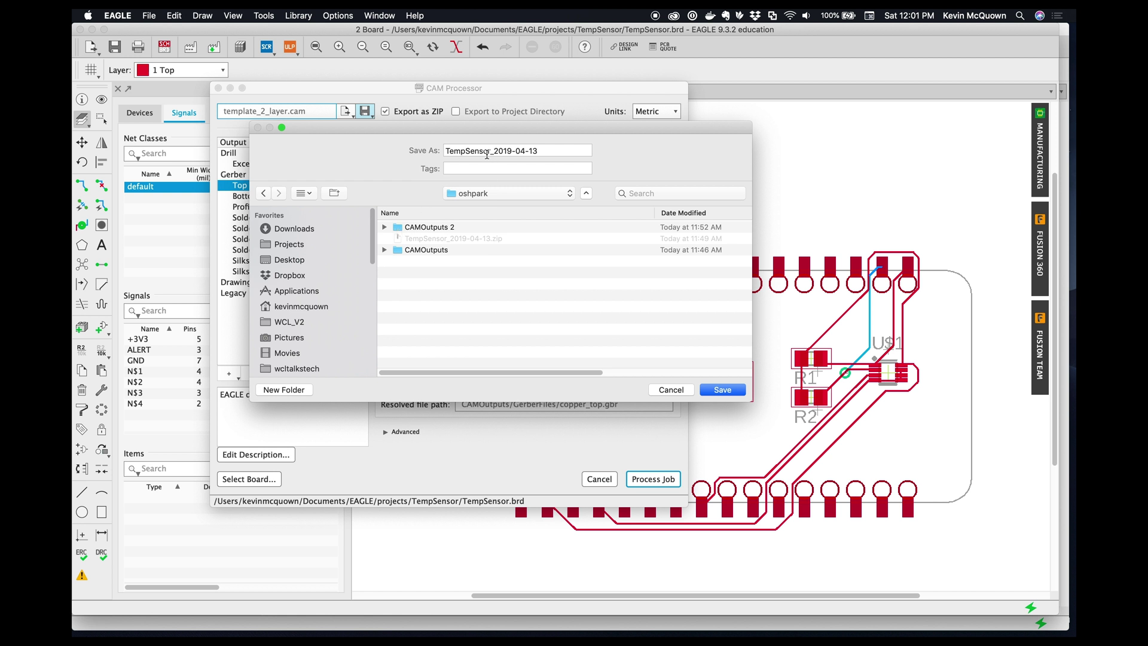
{"action": "left_click", "coordinate": [724, 390]}
{"action": "left_click", "coordinate": [589, 206]}
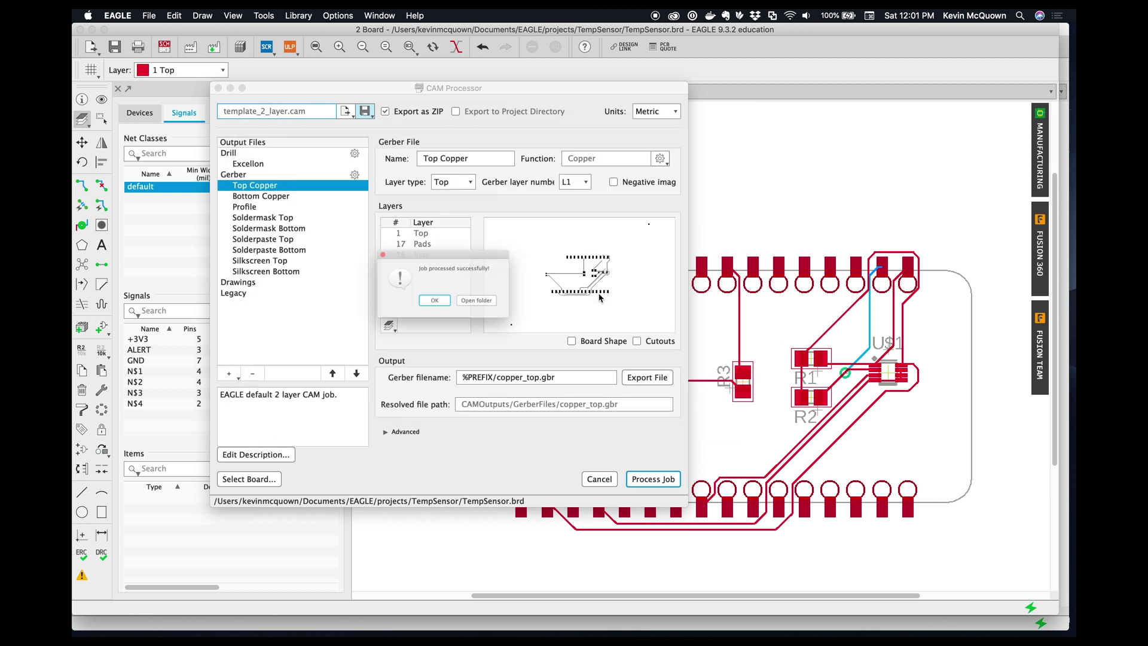
{"action": "left_click", "coordinate": [435, 300]}
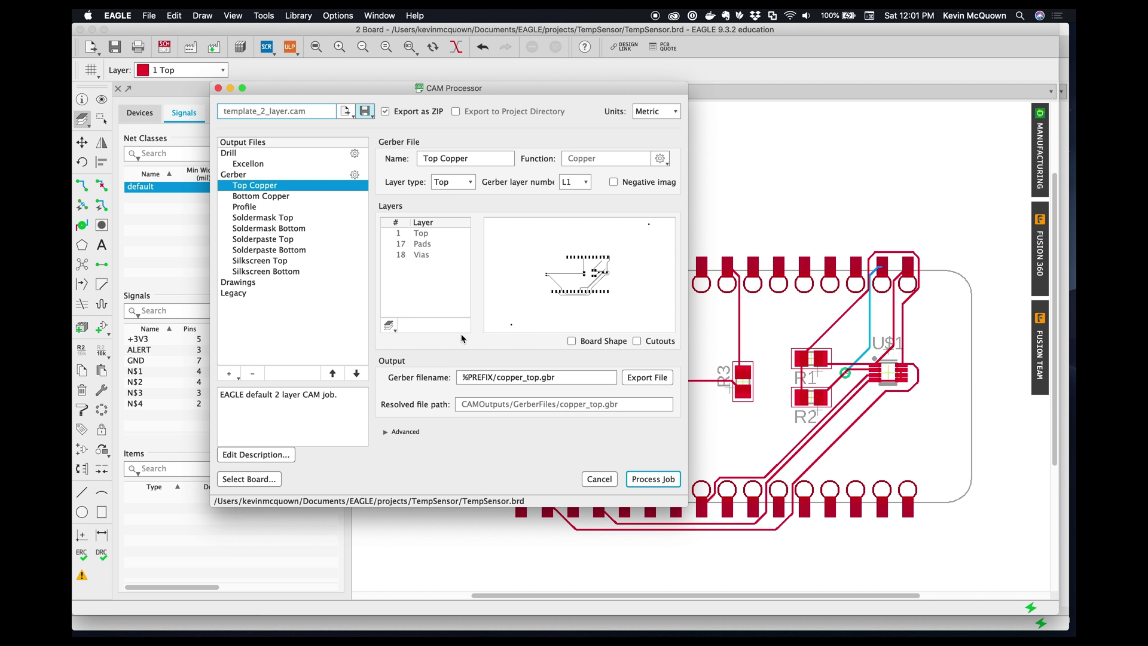
Switch to Safari and open oshpark.com.
{"action": "key", "text": "super+Tab"}
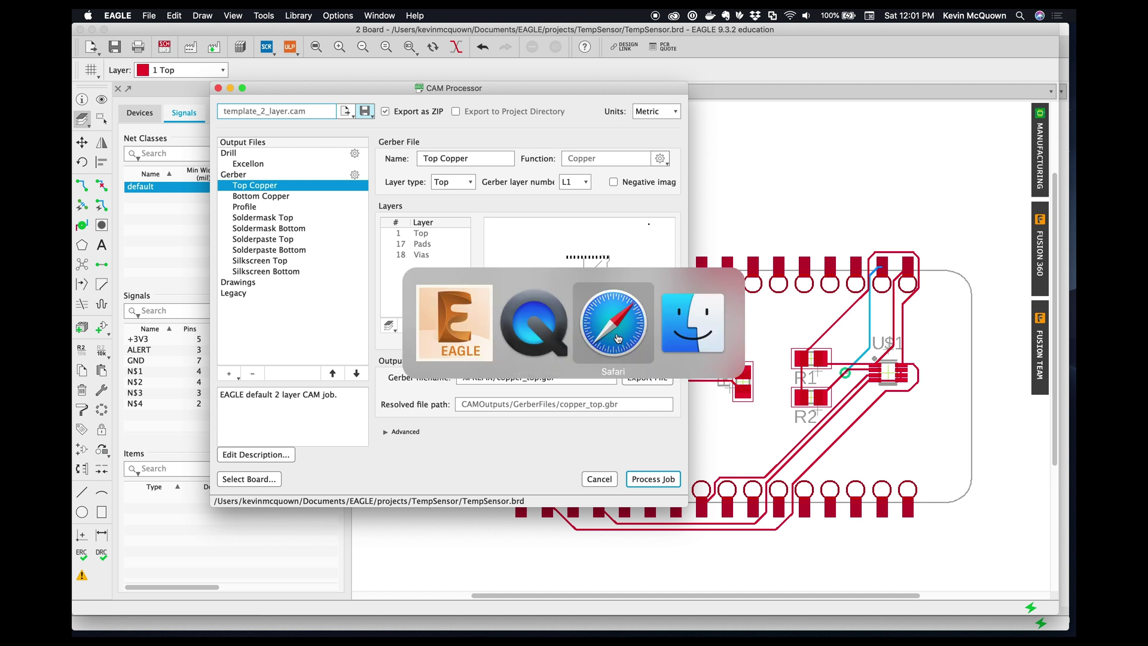
{"action": "left_click", "coordinate": [627, 339]}
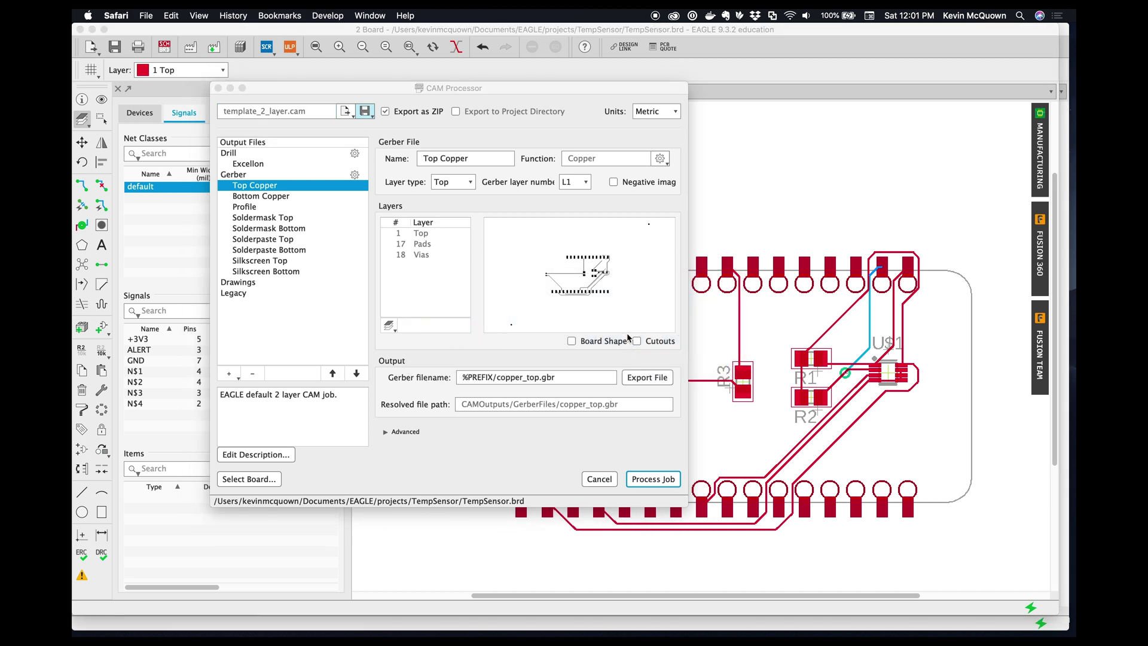
{"action": "key", "text": "super+l"}
{"action": "type", "text": "oshpark.com"}
{"action": "key", "text": "Return"}
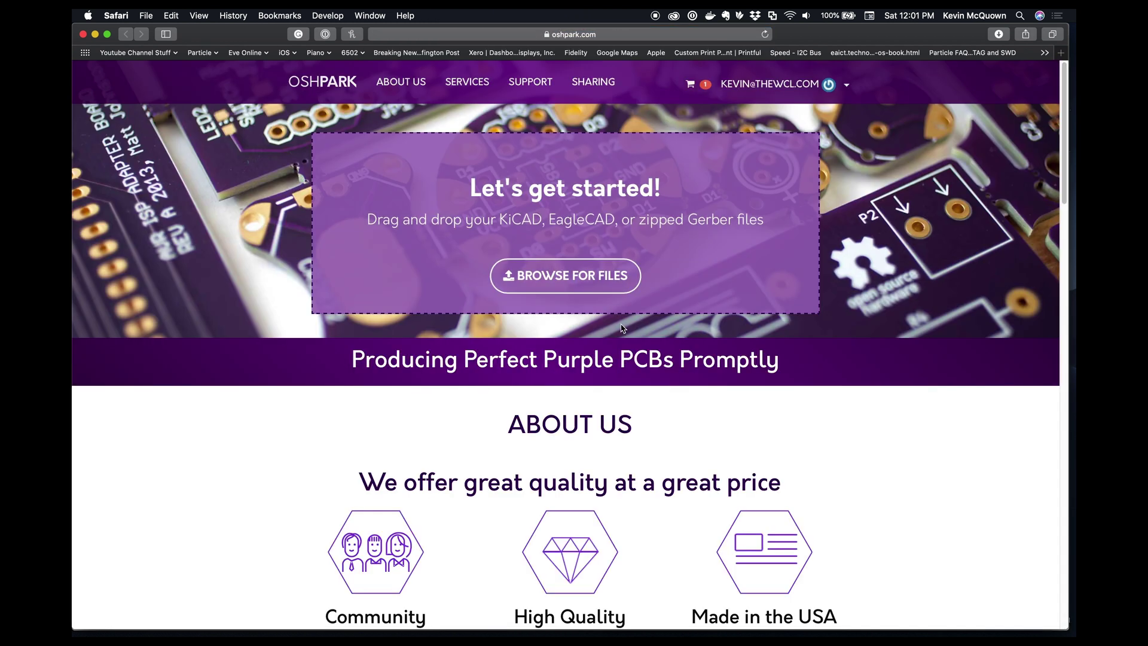
Upload TempSensor_2019-04-13.zip from the oshpark folder and continue to the design verification with the suggested board name.
{"action": "left_click", "coordinate": [583, 284]}
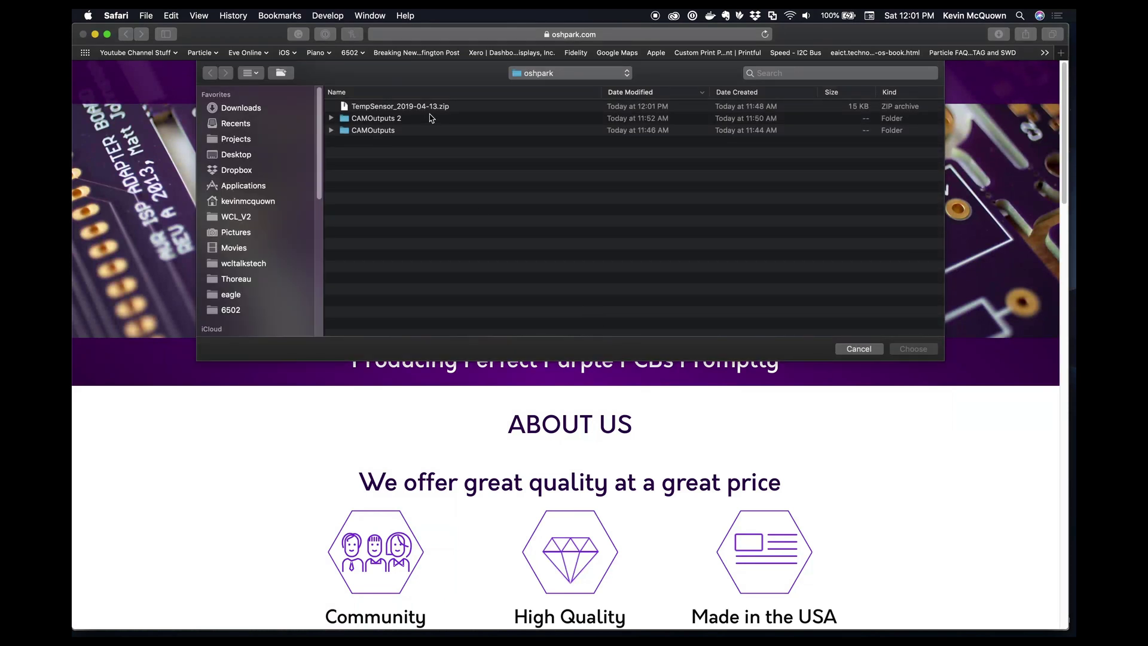
{"action": "left_click", "coordinate": [446, 109]}
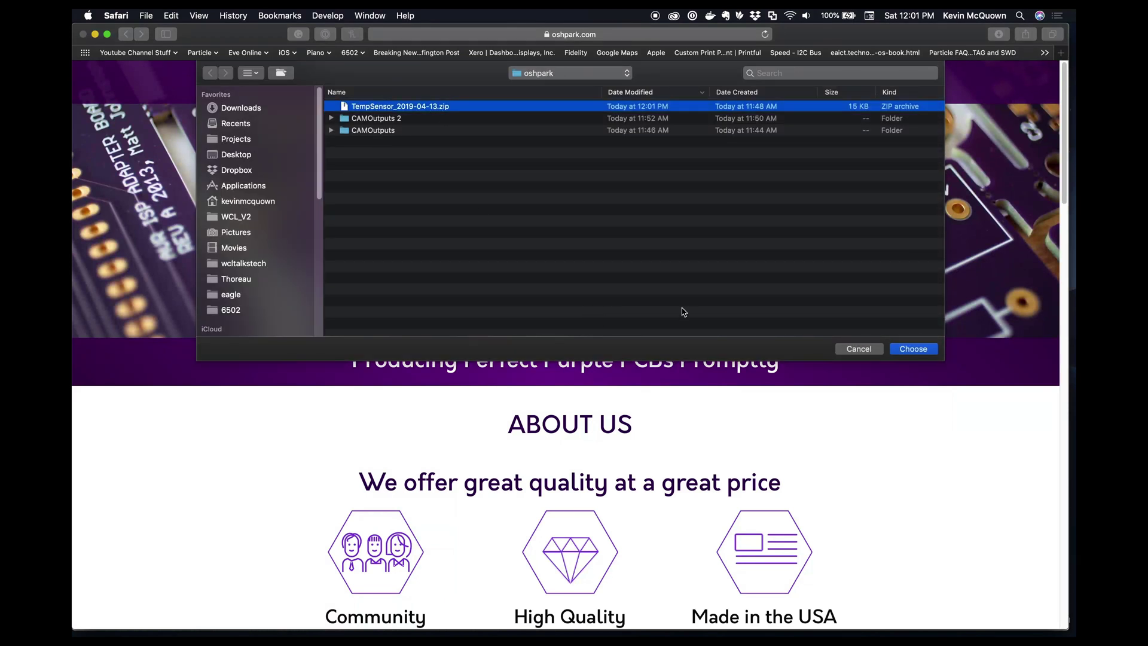
{"action": "left_click", "coordinate": [919, 351]}
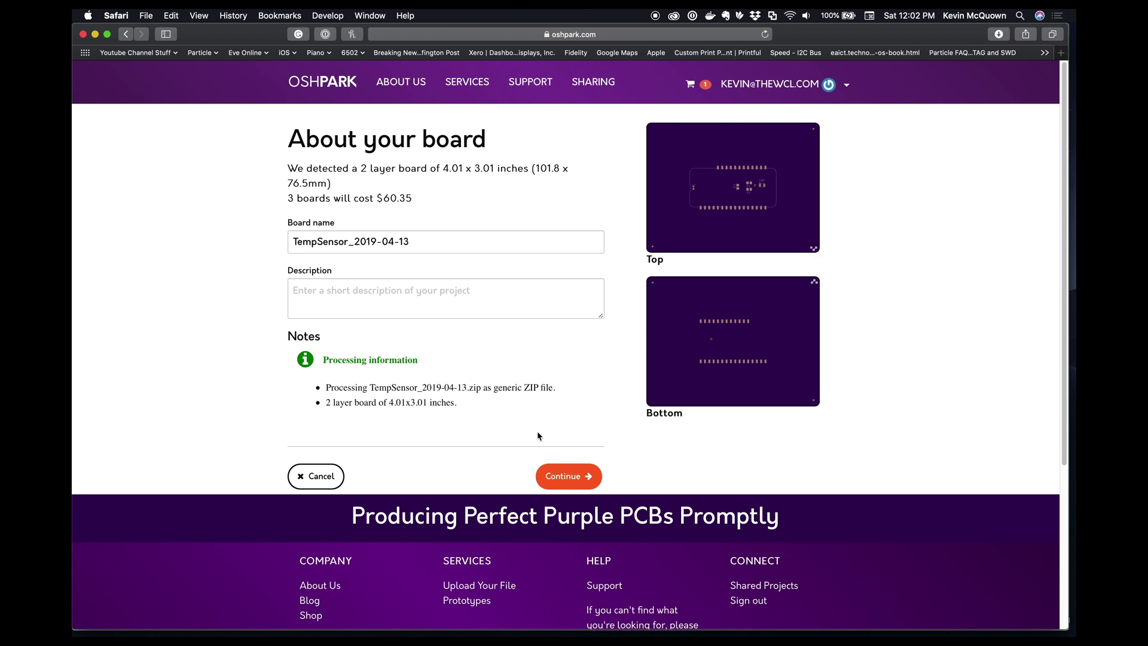
{"action": "left_click", "coordinate": [570, 477]}
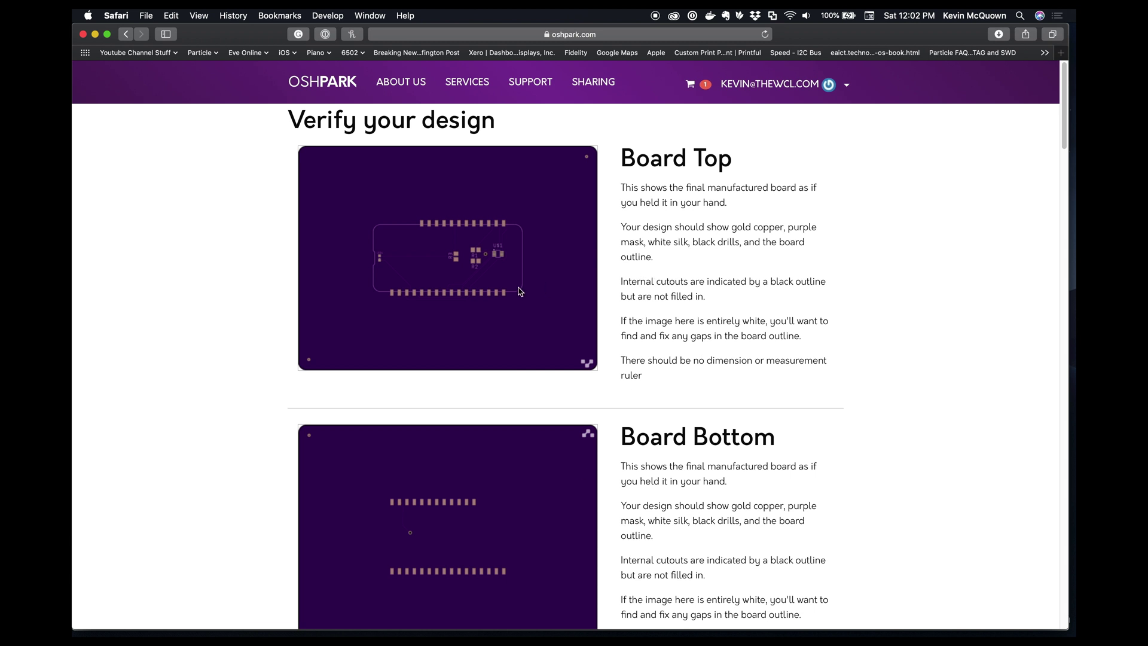
Examine the rendered board sides, drills, copper, silkscreen and solder mask layers, and the board outline on the verification page.
{"action": "scroll", "coordinate": [526, 302], "scroll_direction": "down", "scroll_amount": 5}
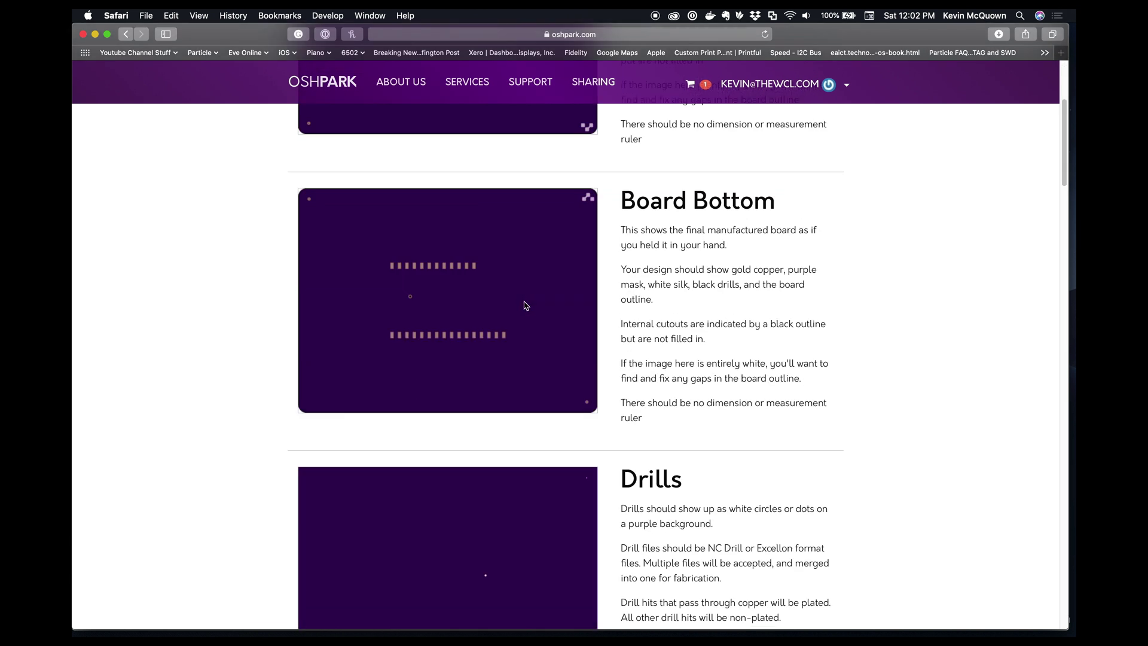
{"action": "scroll", "coordinate": [527, 304], "scroll_direction": "down", "scroll_amount": 8}
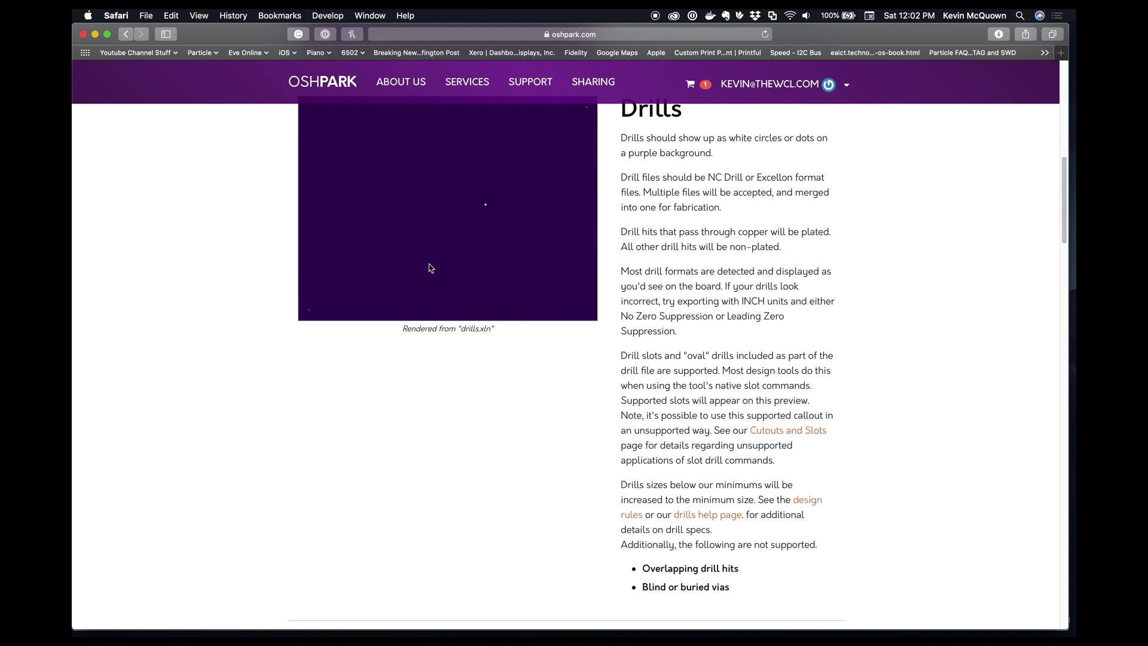
{"action": "scroll", "coordinate": [500, 243], "scroll_direction": "down", "scroll_amount": 4}
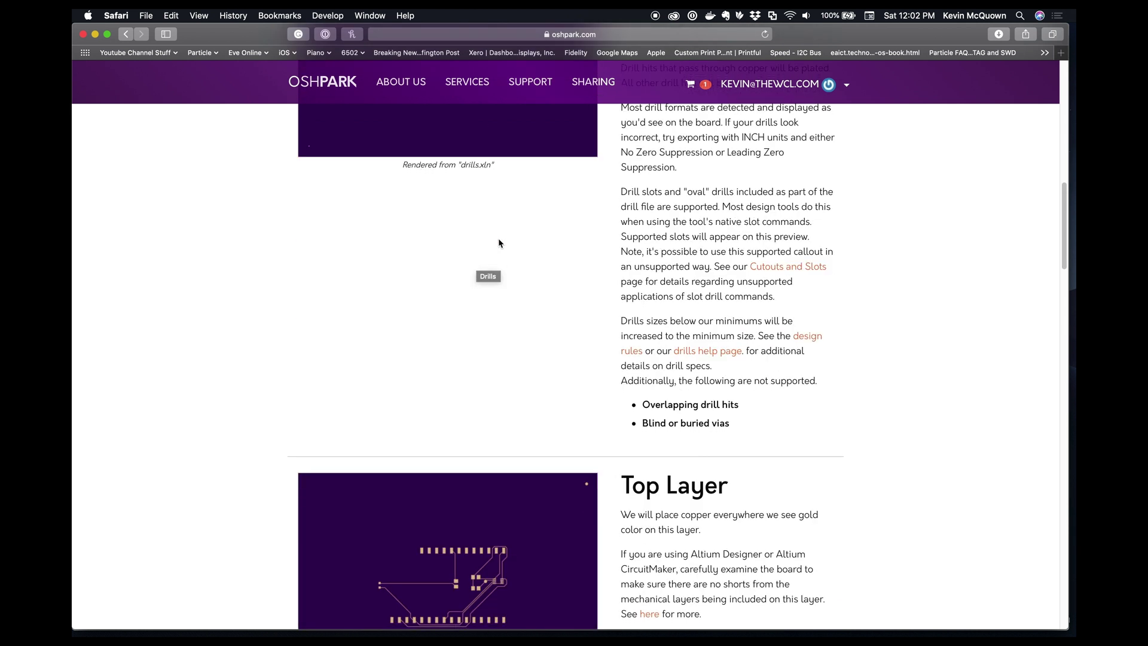
{"action": "scroll", "coordinate": [500, 243], "scroll_direction": "down", "scroll_amount": 5}
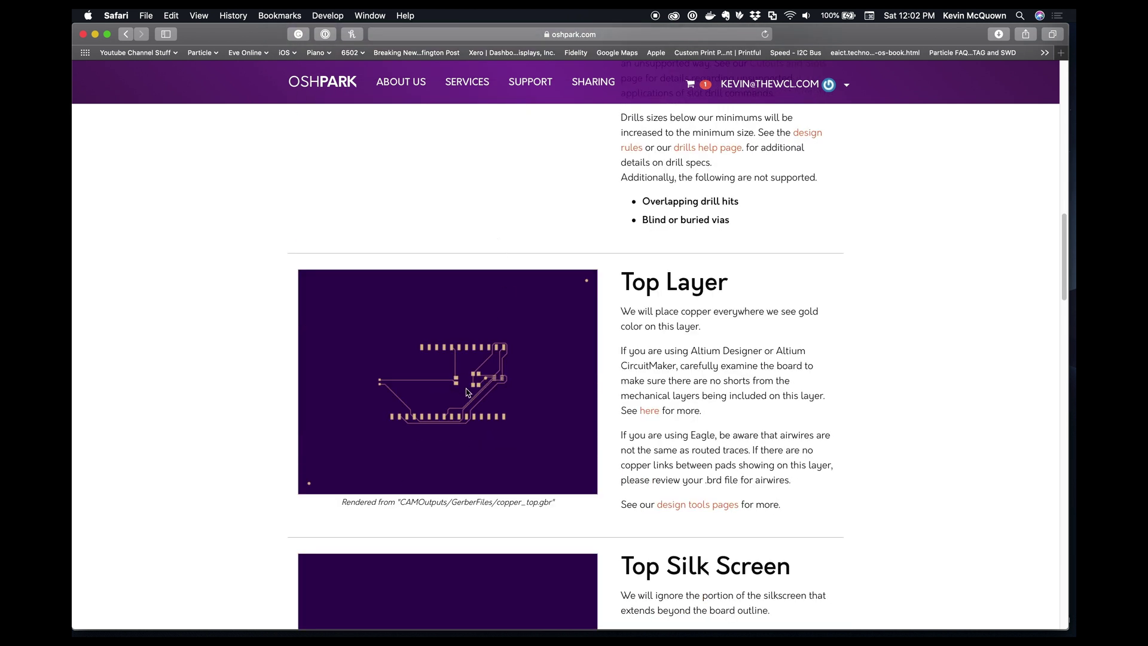
{"action": "scroll", "coordinate": [458, 402], "scroll_direction": "down", "scroll_amount": 1}
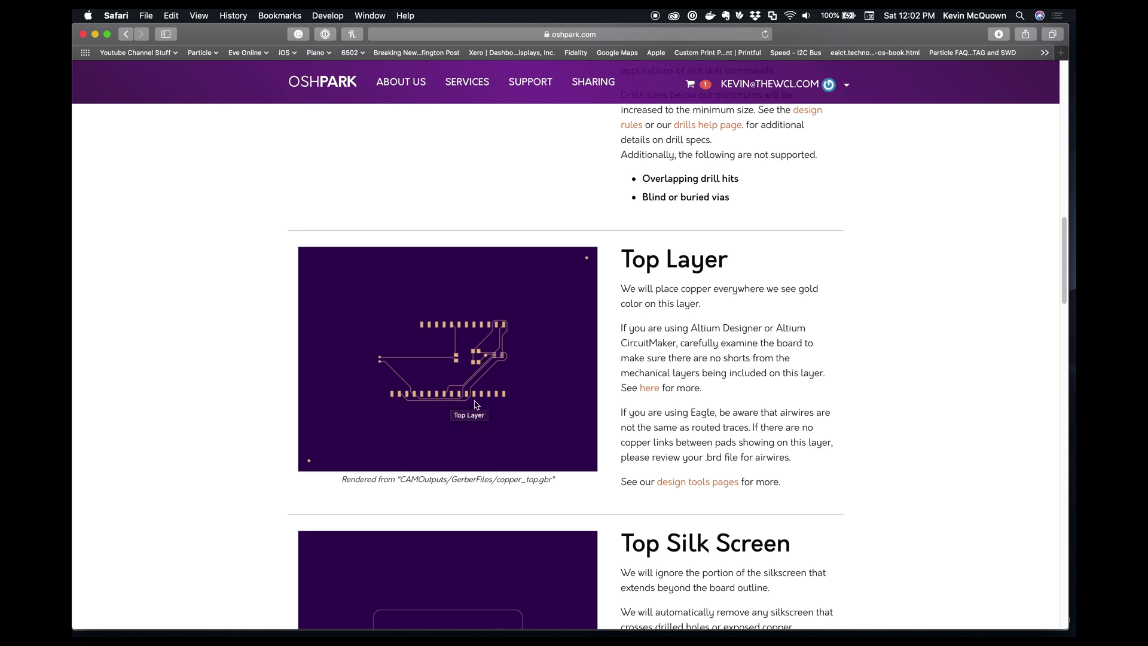
{"action": "scroll", "coordinate": [443, 379], "scroll_direction": "down", "scroll_amount": 5}
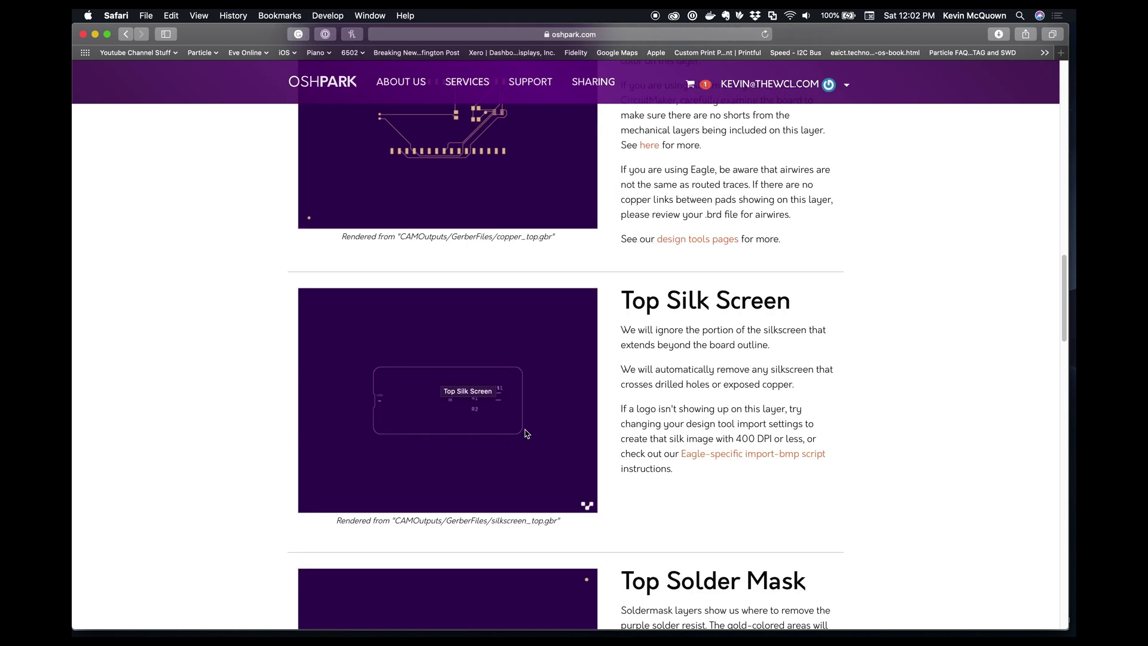
{"action": "scroll", "coordinate": [512, 425], "scroll_direction": "down", "scroll_amount": 6}
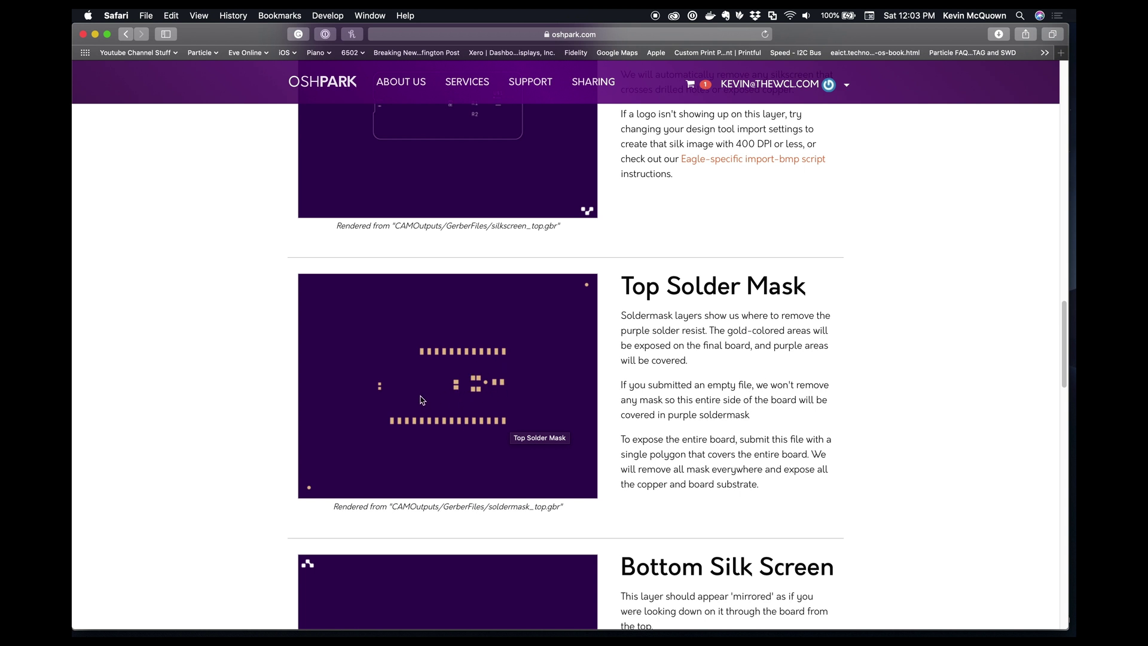
{"action": "scroll", "coordinate": [521, 390], "scroll_direction": "down", "scroll_amount": 1}
{"action": "scroll", "coordinate": [521, 390], "scroll_direction": "down", "scroll_amount": 5}
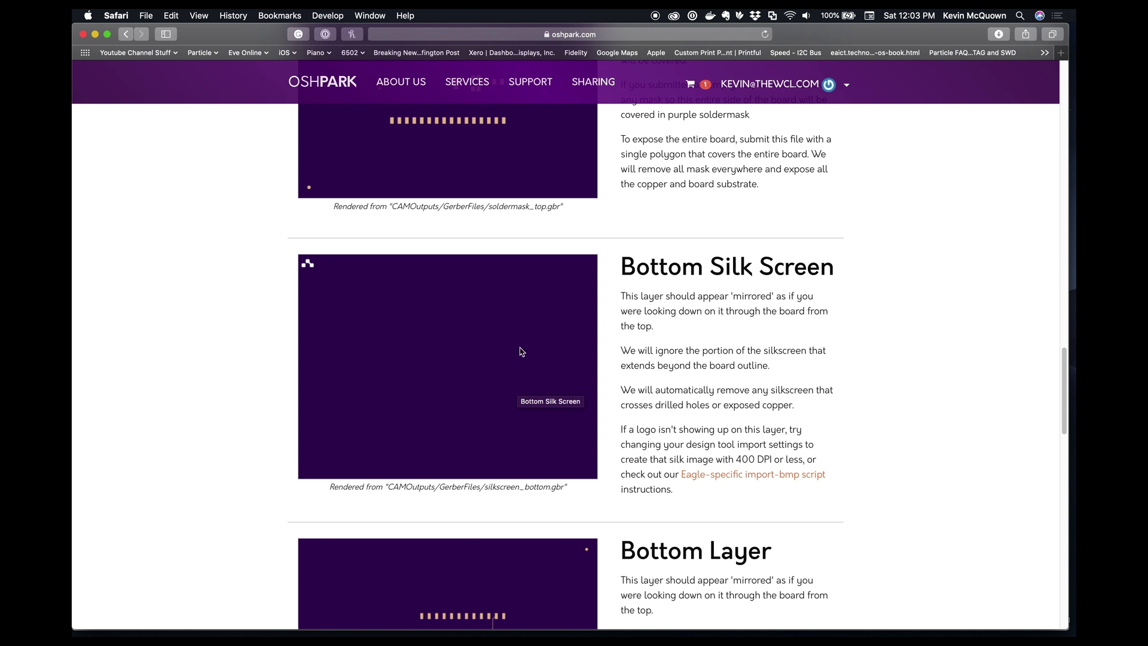
{"action": "scroll", "coordinate": [521, 352], "scroll_direction": "down", "scroll_amount": 4}
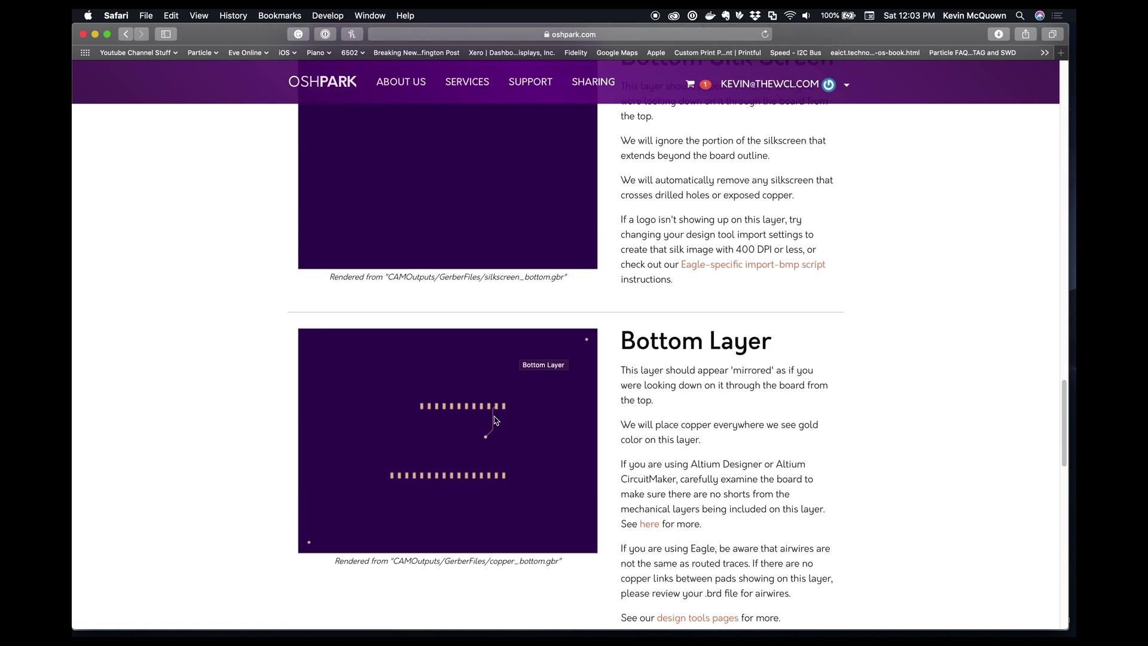
{"action": "scroll", "coordinate": [516, 440], "scroll_direction": "down", "scroll_amount": 2}
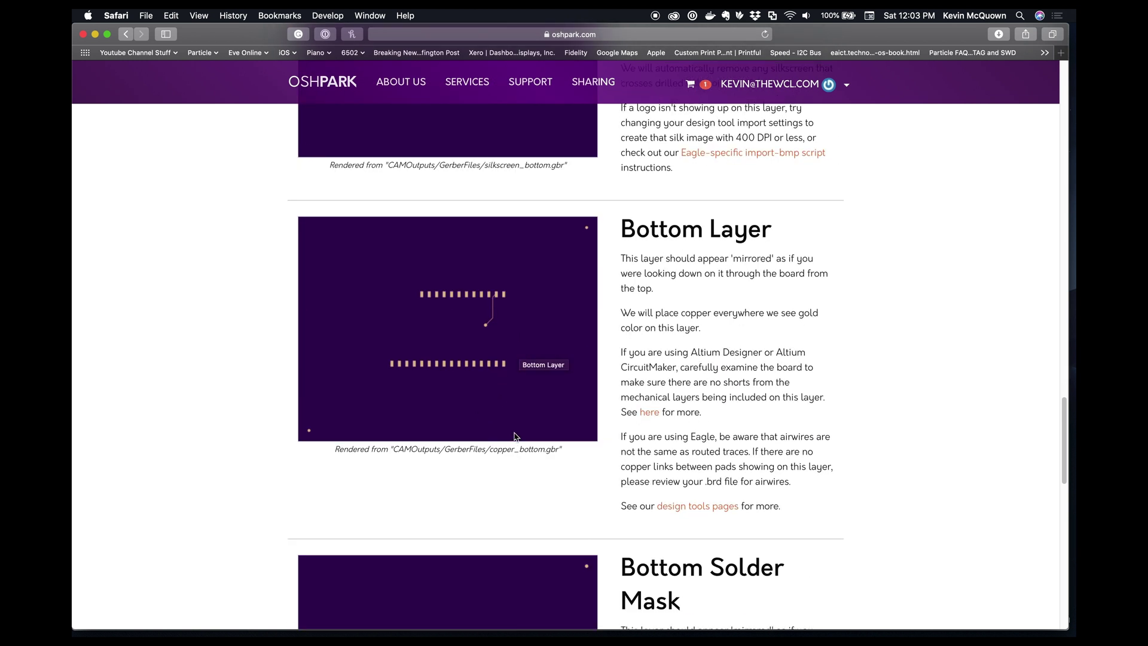
{"action": "scroll", "coordinate": [515, 436], "scroll_direction": "up", "scroll_amount": 20}
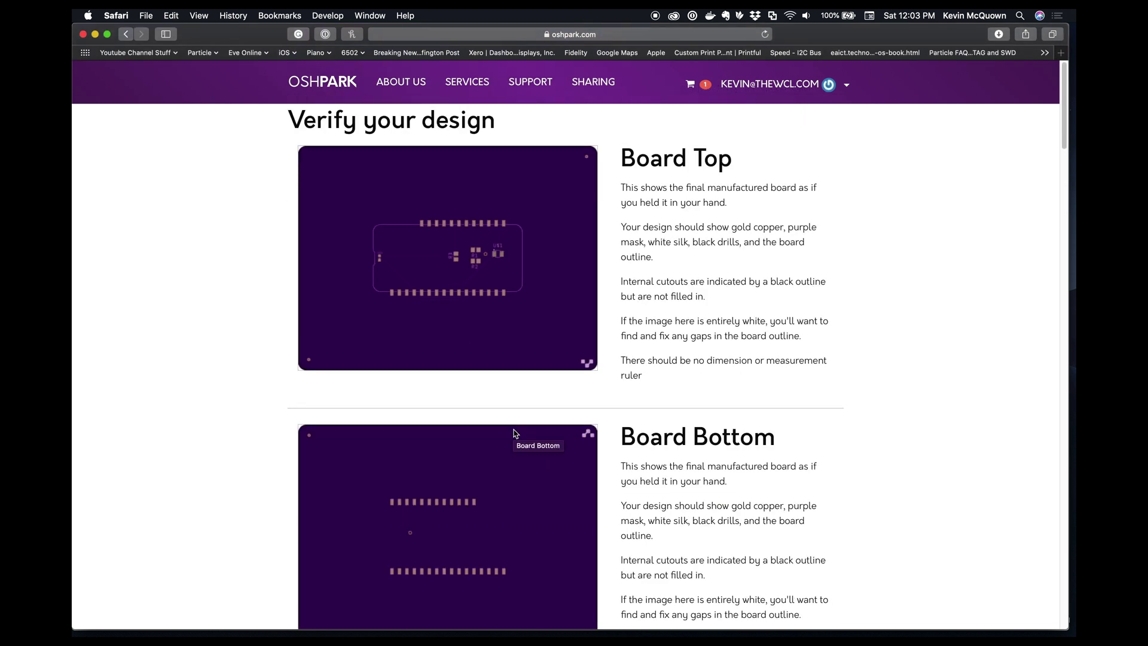
{"action": "scroll", "coordinate": [517, 433], "scroll_direction": "down", "scroll_amount": 20}
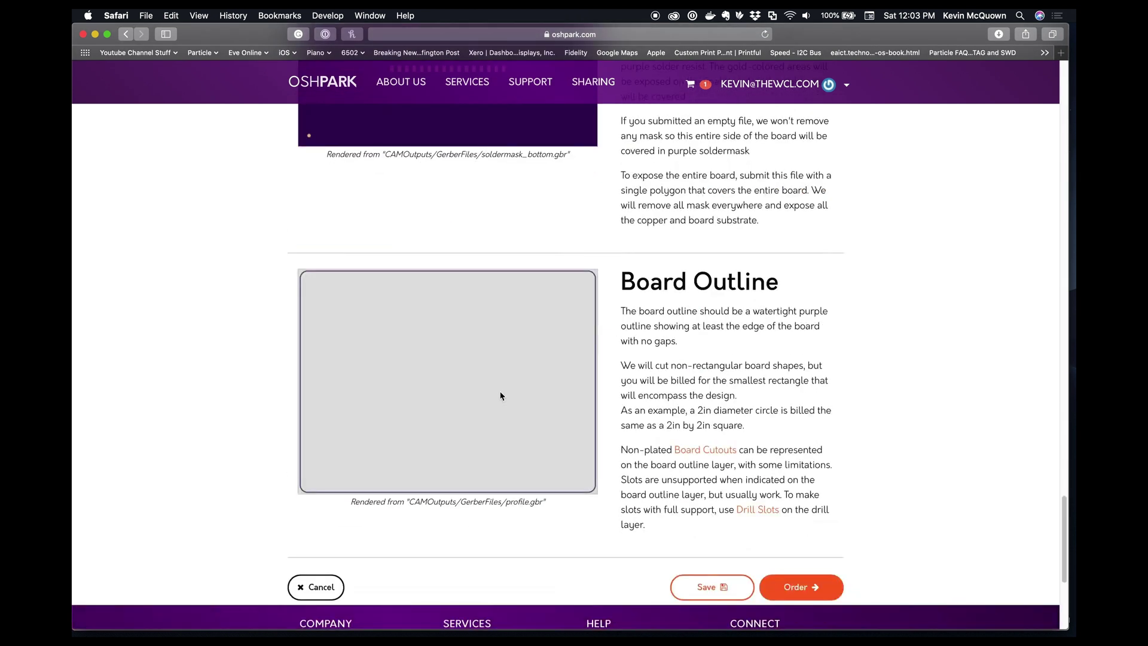
Order the verified board and set the PCB quantity of the first TempSensor_2019-04-13 cart item to 6, checking the cart totals.
{"action": "left_click", "coordinate": [787, 587]}
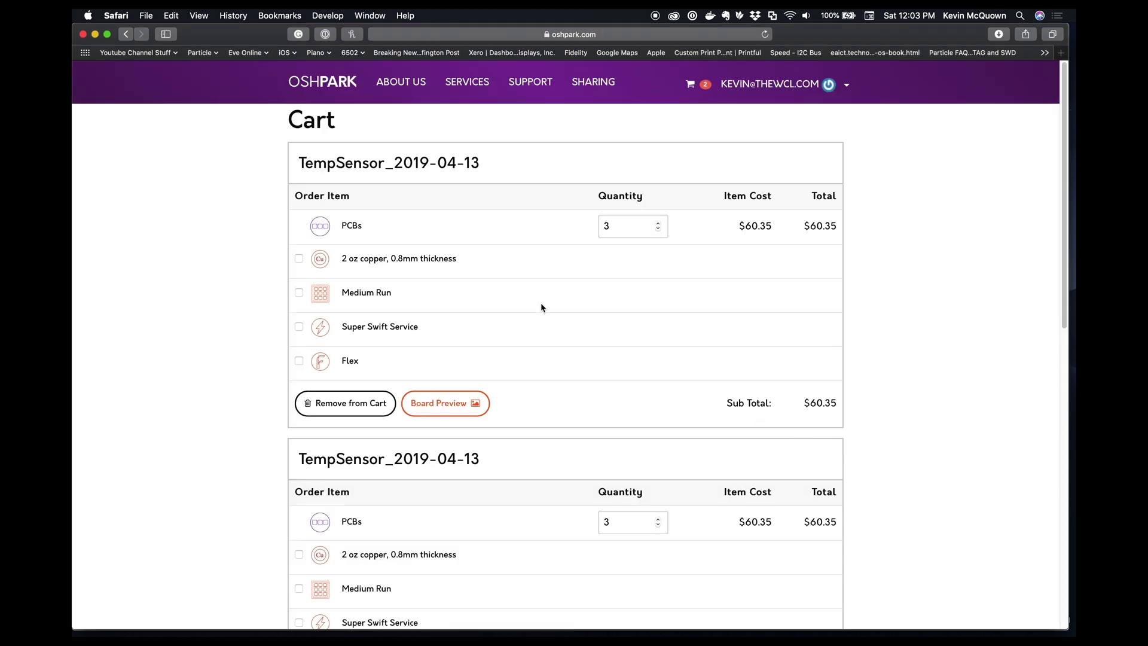
{"action": "left_click", "coordinate": [659, 231]}
{"action": "left_click", "coordinate": [658, 222]}
{"action": "left_click", "coordinate": [658, 222]}
{"action": "left_click", "coordinate": [659, 222]}
{"action": "key", "text": "Return"}
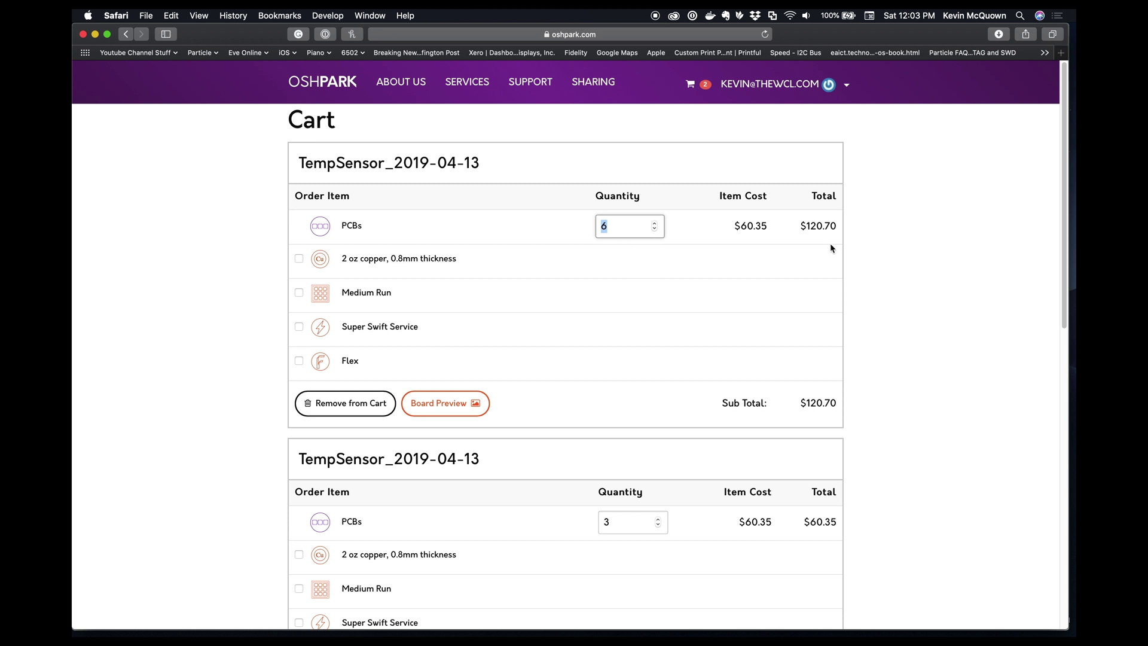
{"action": "left_click", "coordinate": [819, 281]}
{"action": "scroll", "coordinate": [819, 308], "scroll_direction": "down", "scroll_amount": 5}
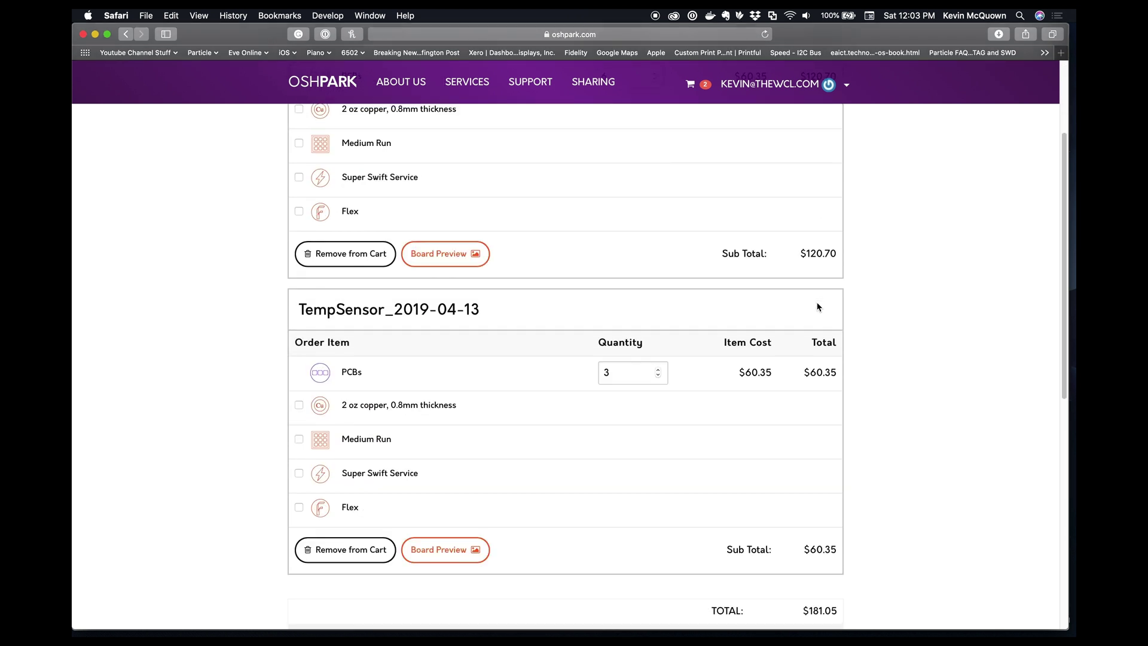
{"action": "scroll", "coordinate": [818, 307], "scroll_direction": "up", "scroll_amount": 5}
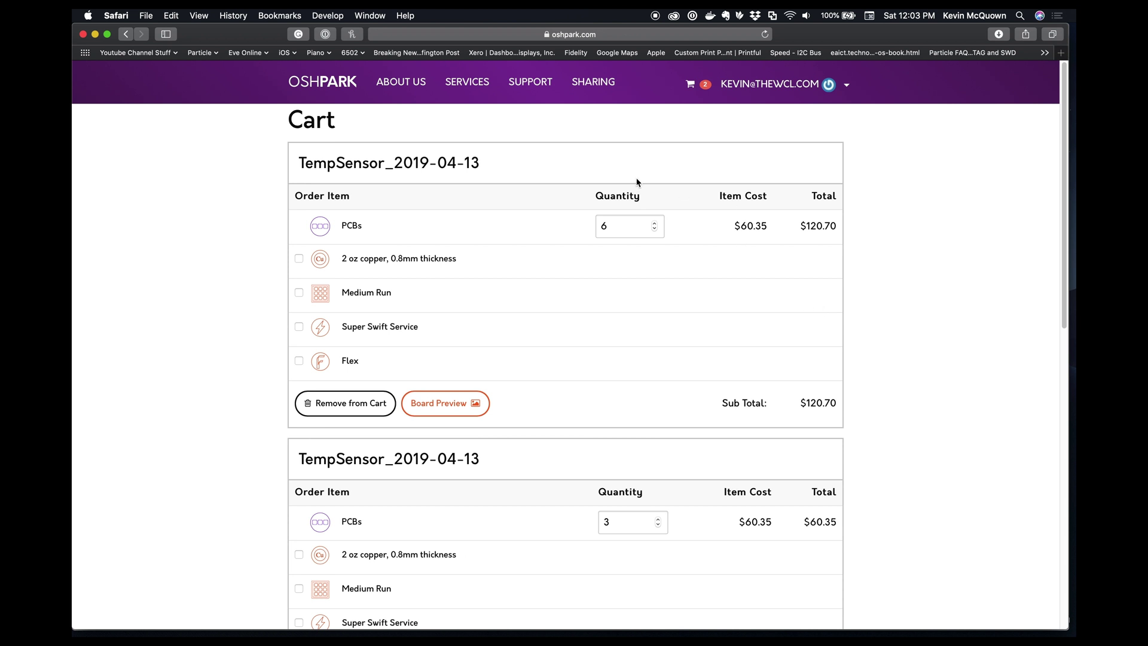
Open the PCBWay website and choose the Quick-turn PCB option in its instant quote form.
{"action": "key", "text": "super+l"}
{"action": "type", "text": "pcbway"}
{"action": "key", "text": "Return"}
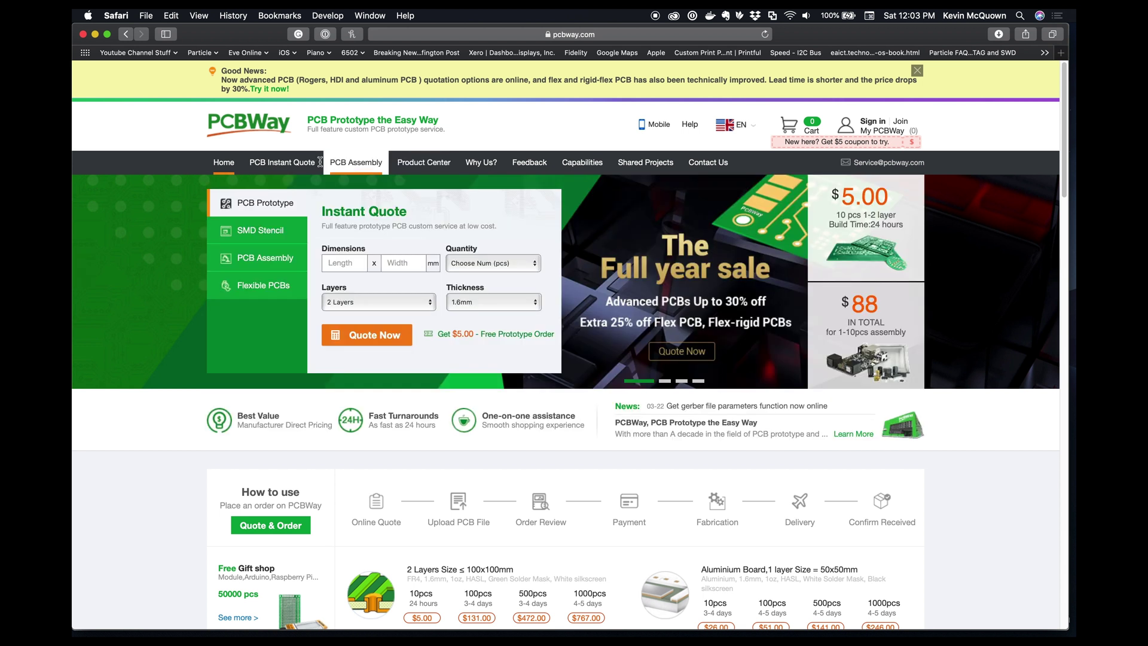
{"action": "left_click", "coordinate": [302, 165]}
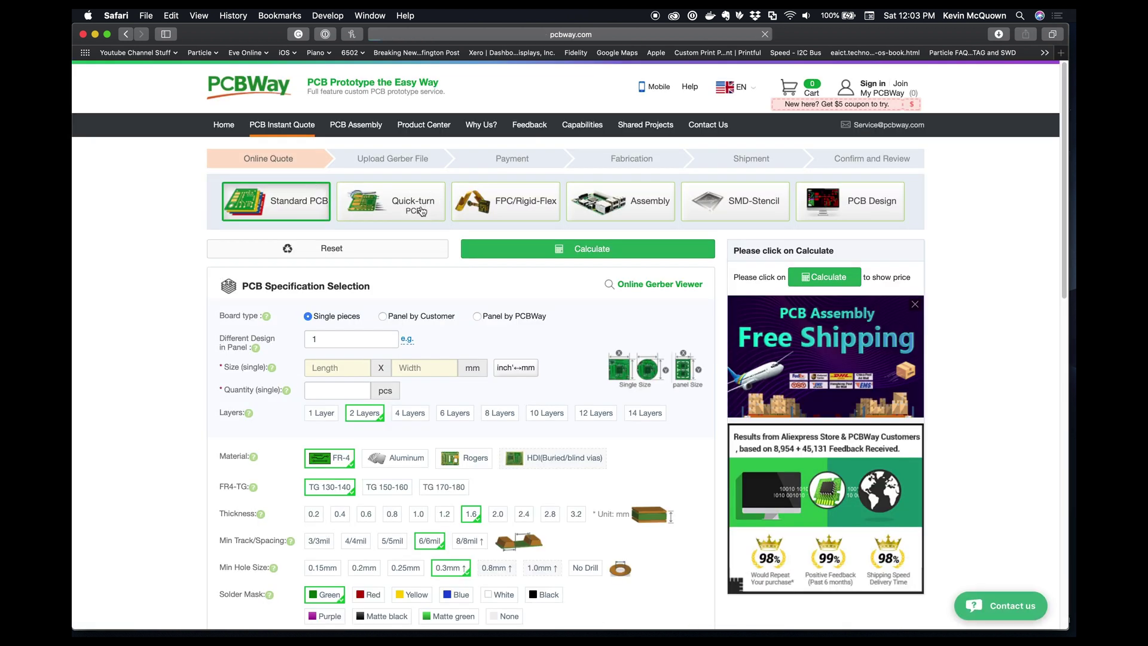
{"action": "left_click", "coordinate": [422, 210]}
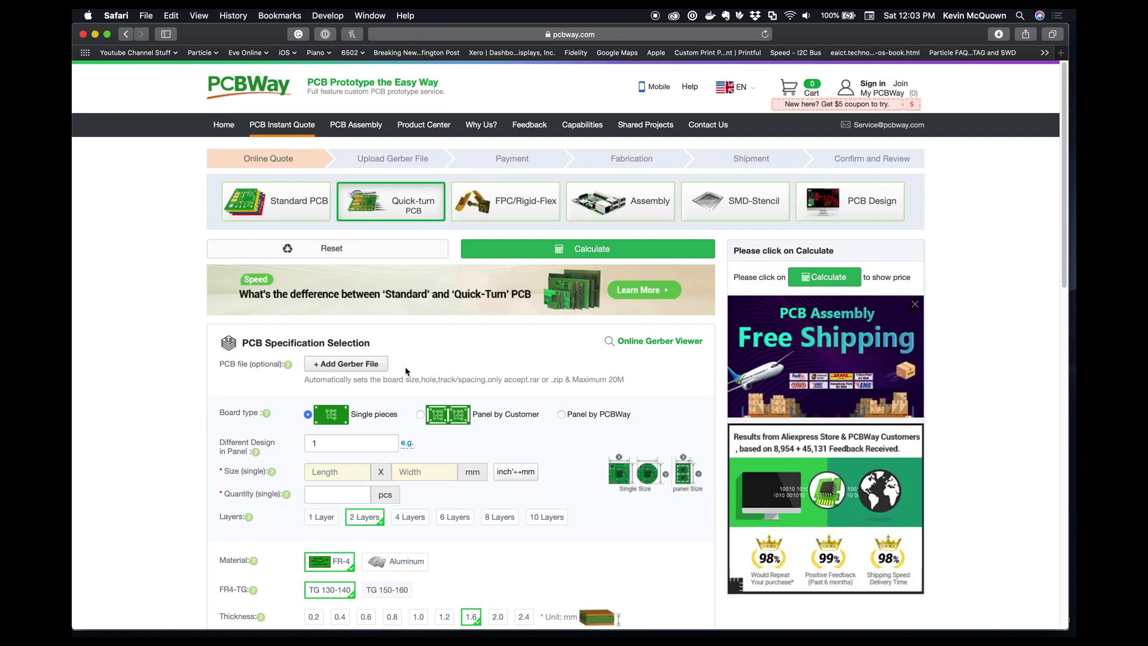
Upload TempSensor_2019-04-13.zip from the oshpark folder to the quote form and review the detected board specifications and pricing.
{"action": "left_click", "coordinate": [347, 364]}
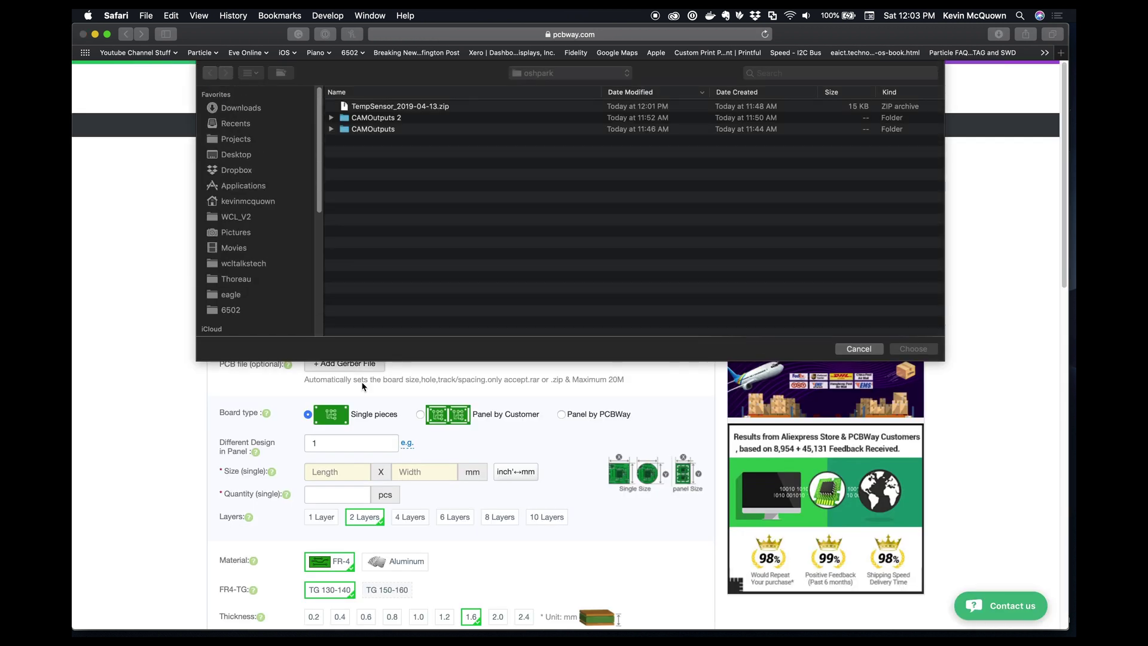
{"action": "left_click", "coordinate": [421, 107]}
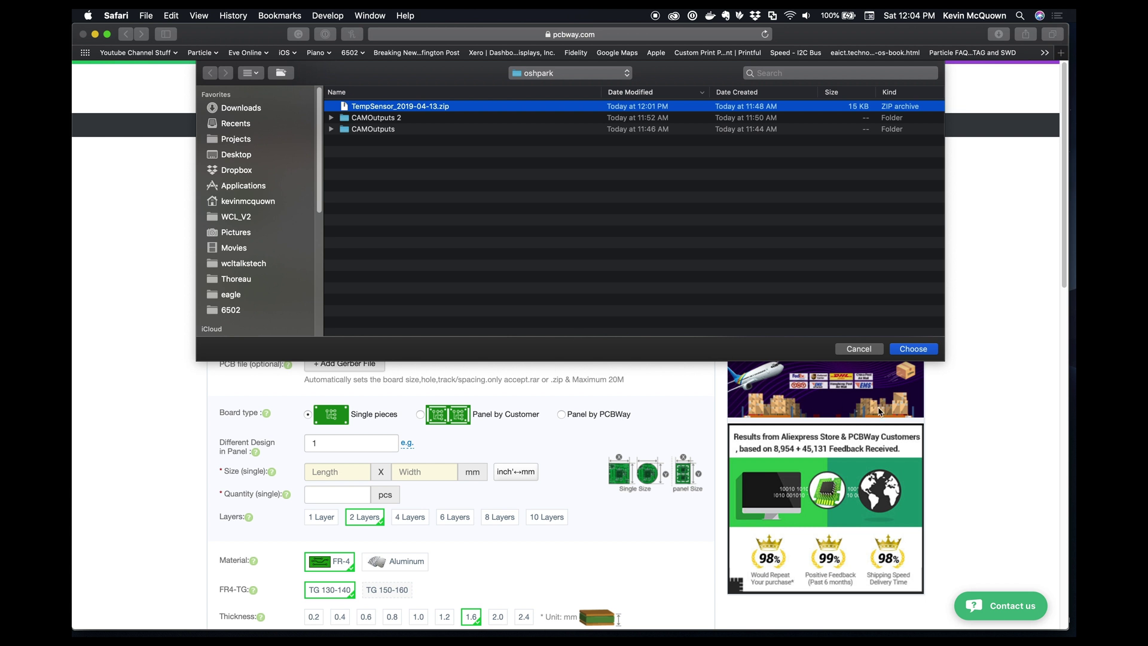
{"action": "left_click", "coordinate": [913, 350]}
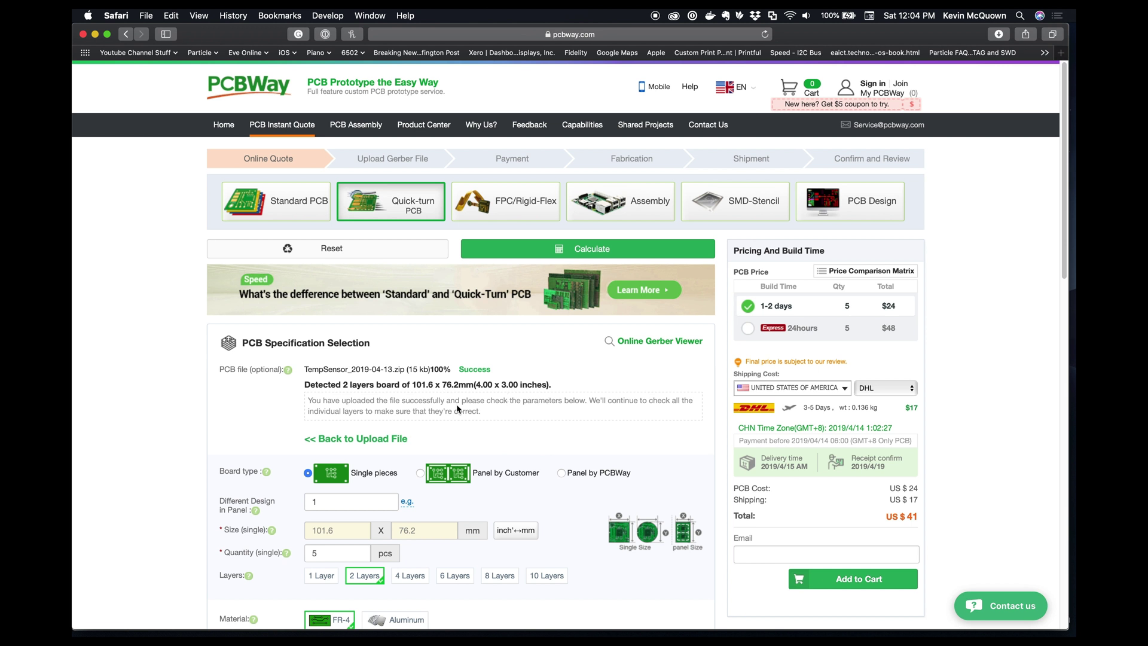
{"action": "scroll", "coordinate": [470, 404], "scroll_direction": "down", "scroll_amount": 3}
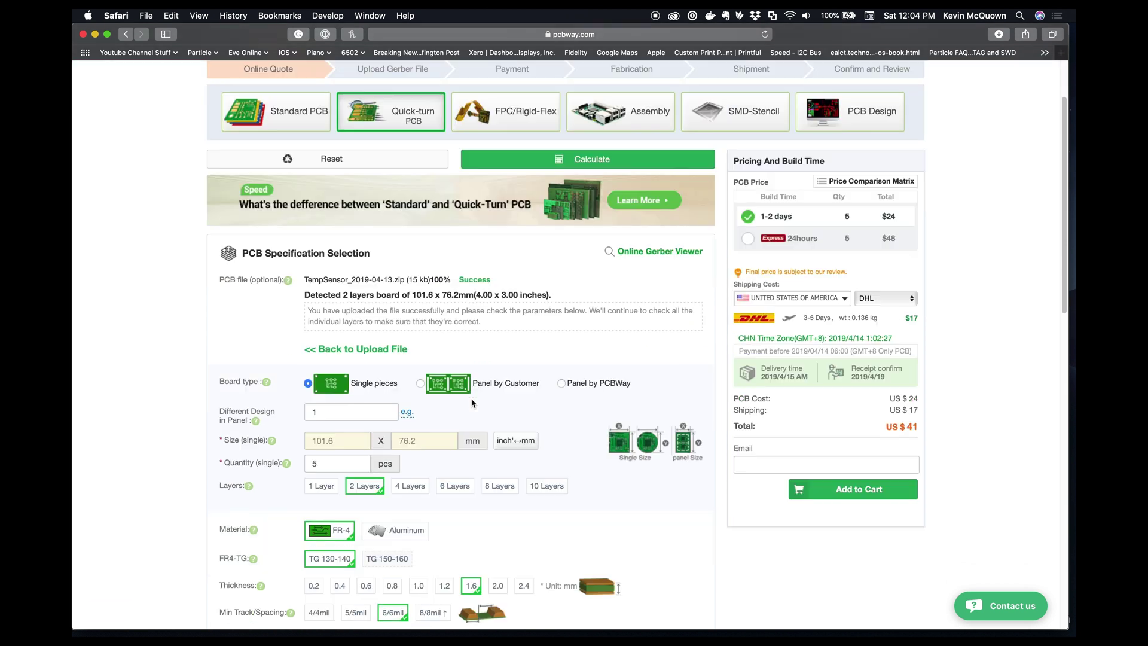
{"action": "scroll", "coordinate": [472, 403], "scroll_direction": "down", "scroll_amount": 1}
{"action": "scroll", "coordinate": [472, 404], "scroll_direction": "up", "scroll_amount": 3}
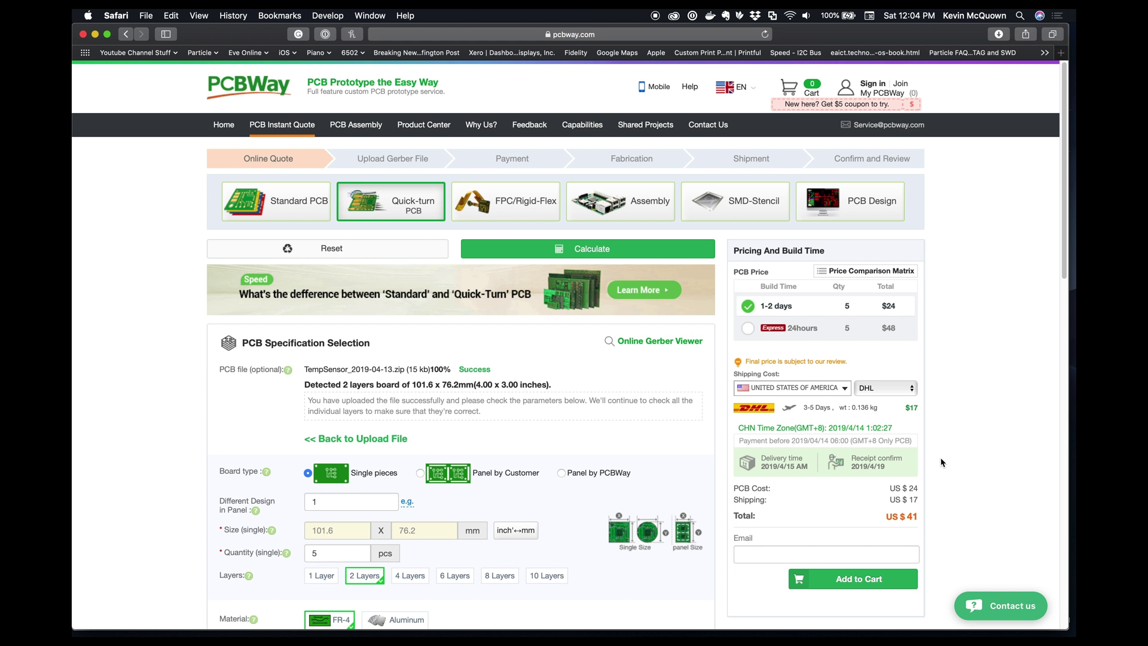
Search the web for "voltera v-one cam files" and open Voltera's EAGLE Gerber export guide.
{"action": "key", "text": "super+l"}
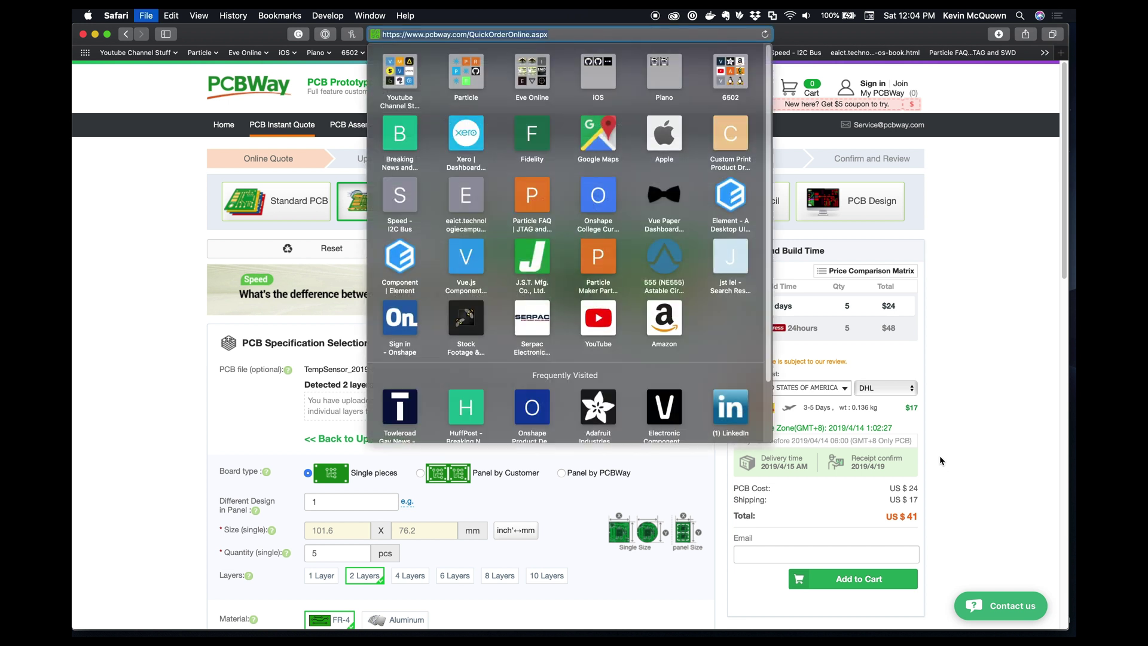
{"action": "type", "text": "vol"}
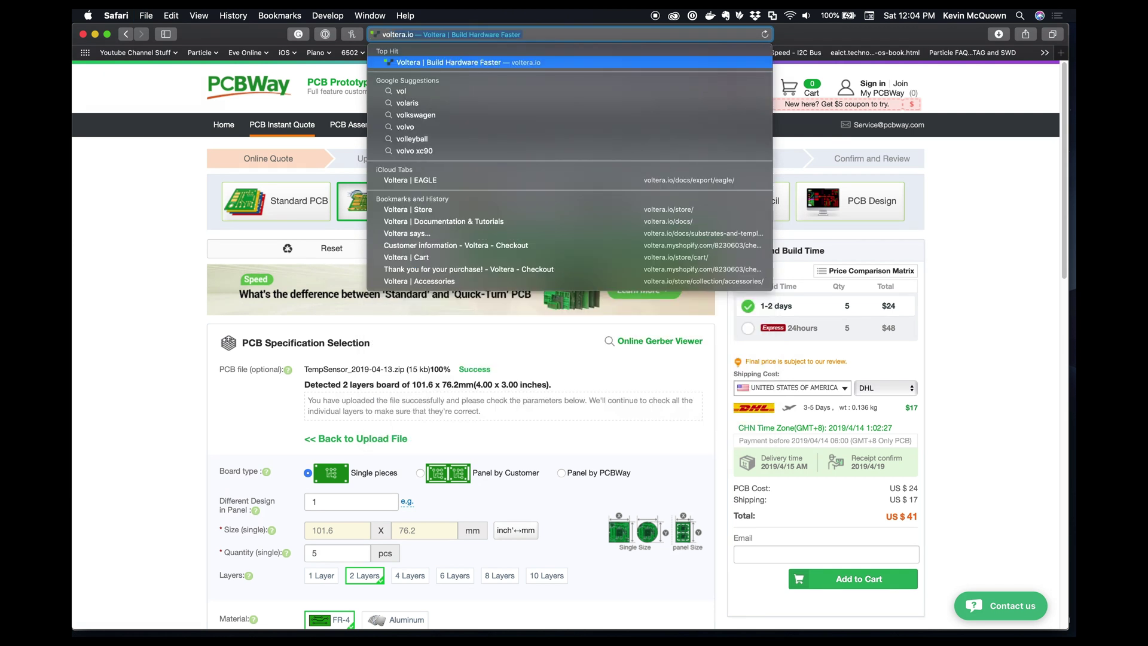
{"action": "type", "text": "tera v-o"}
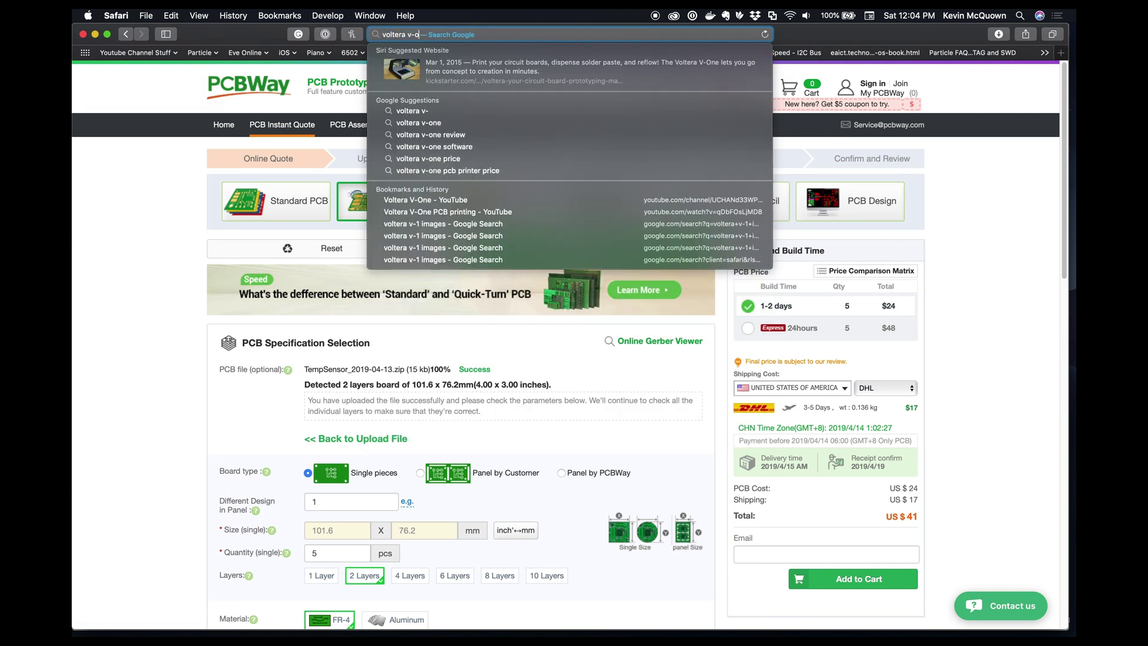
{"action": "type", "text": "ne cam files"}
{"action": "key", "text": "Return"}
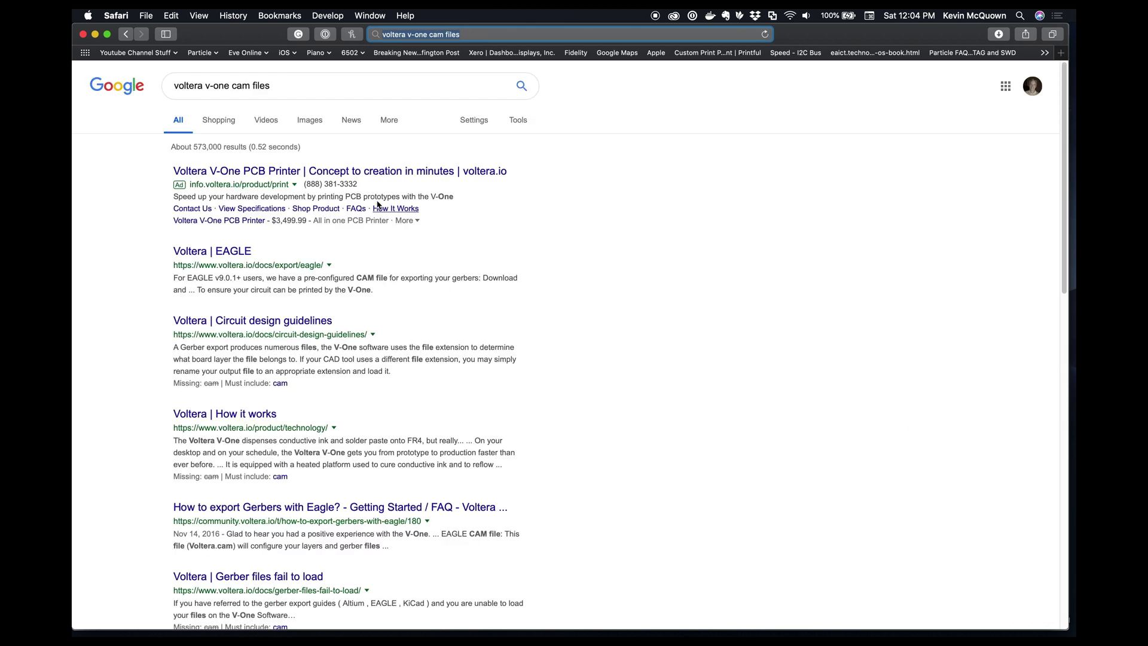
{"action": "left_click", "coordinate": [242, 252]}
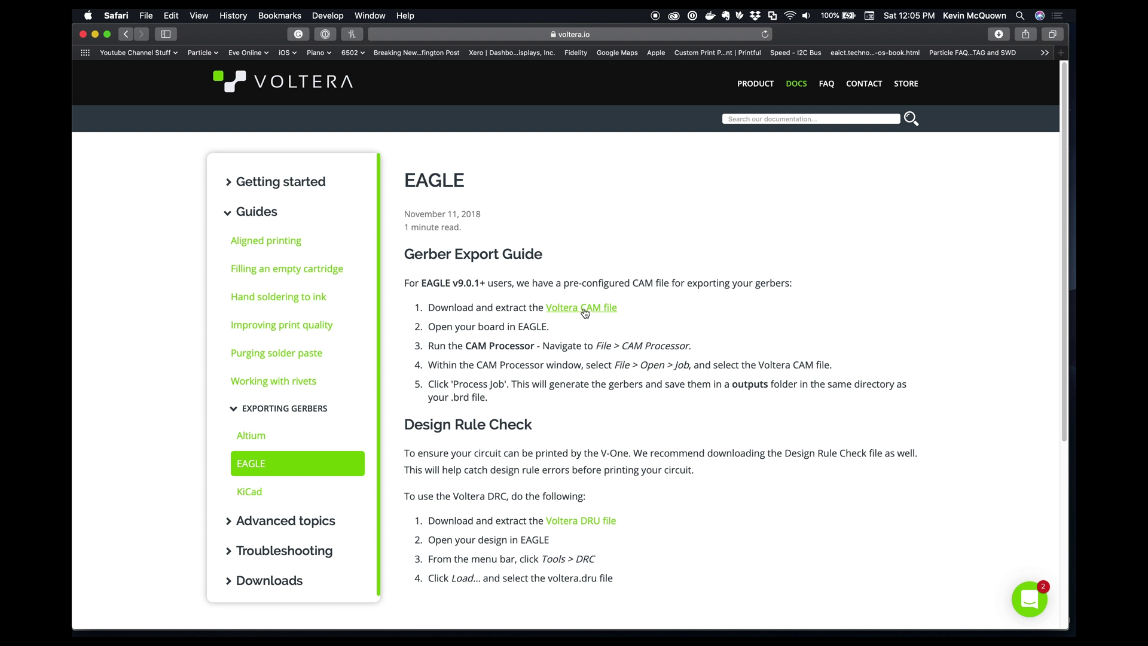
Switch to EAGLE and close the open CAM Processor to return to the TempSensor board.
{"action": "key", "text": "super+Tab"}
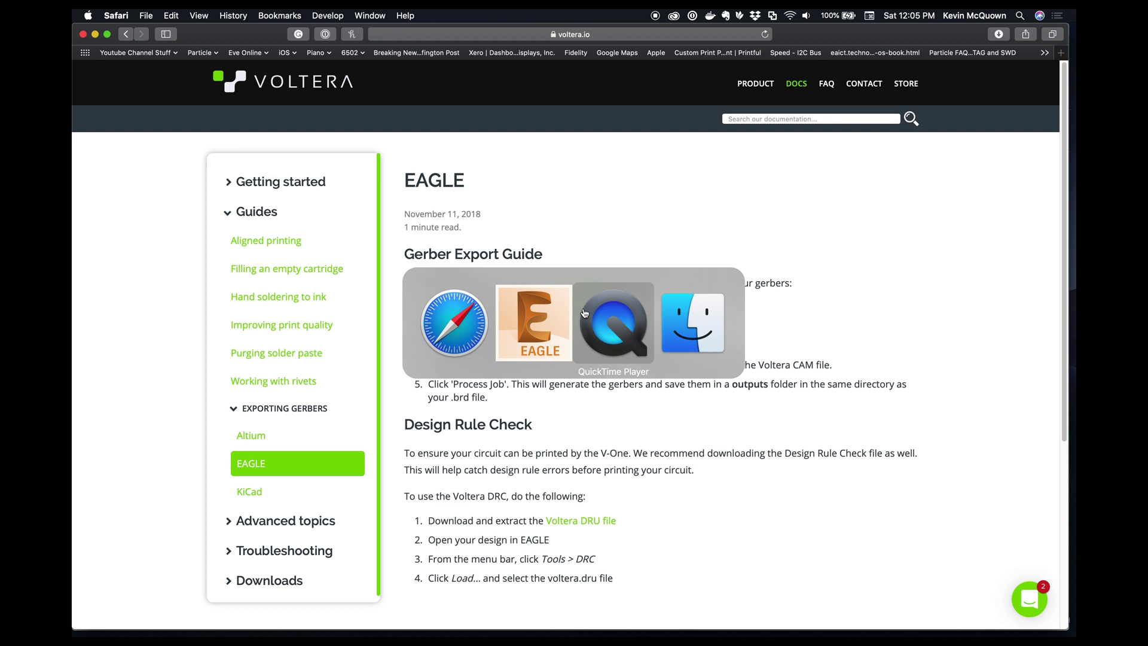
{"action": "left_click", "coordinate": [559, 332]}
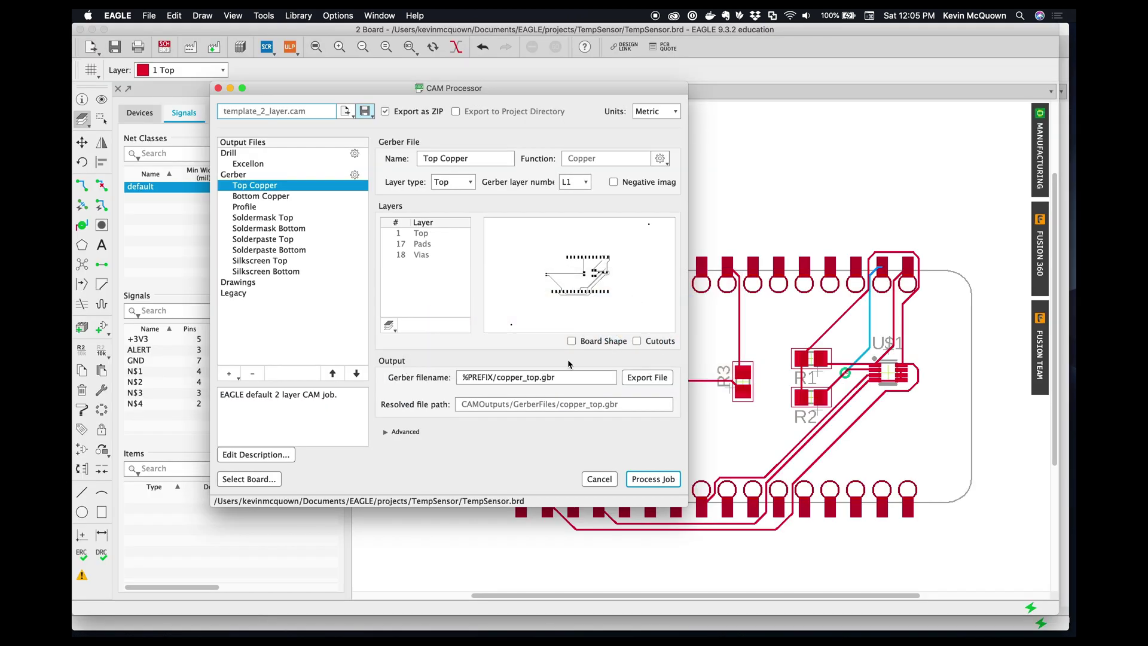
{"action": "left_click", "coordinate": [598, 479]}
{"action": "left_click", "coordinate": [425, 308]}
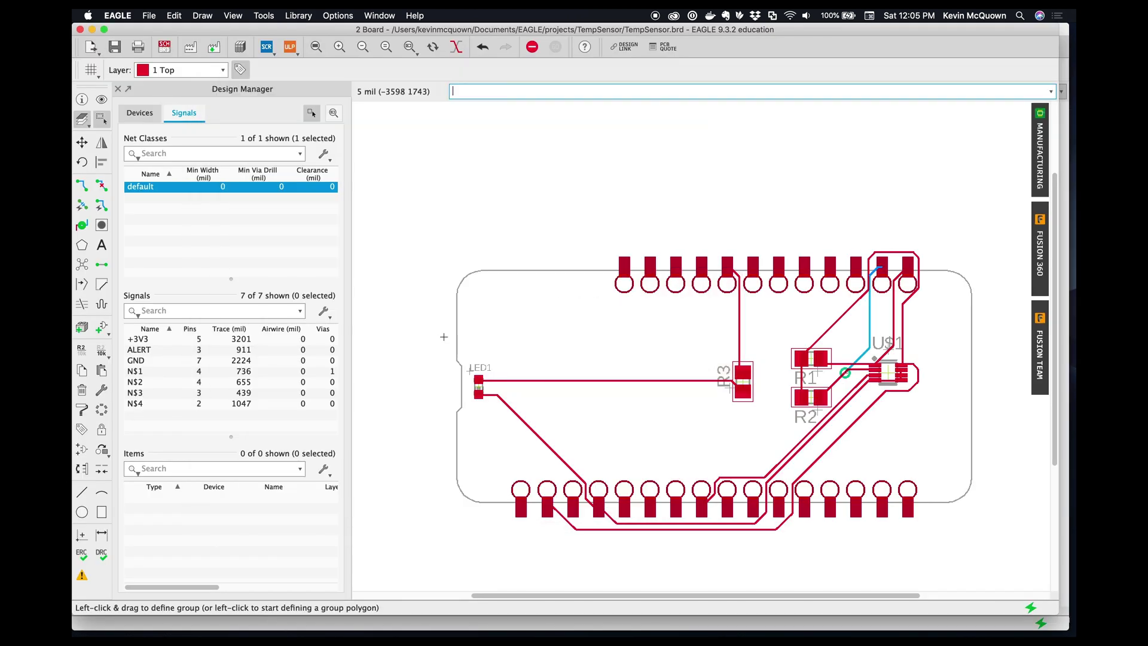
Reopen the CAM Processor and load the voltera-cam.cam job file from the eagle/cam folder.
{"action": "left_click", "coordinate": [190, 47]}
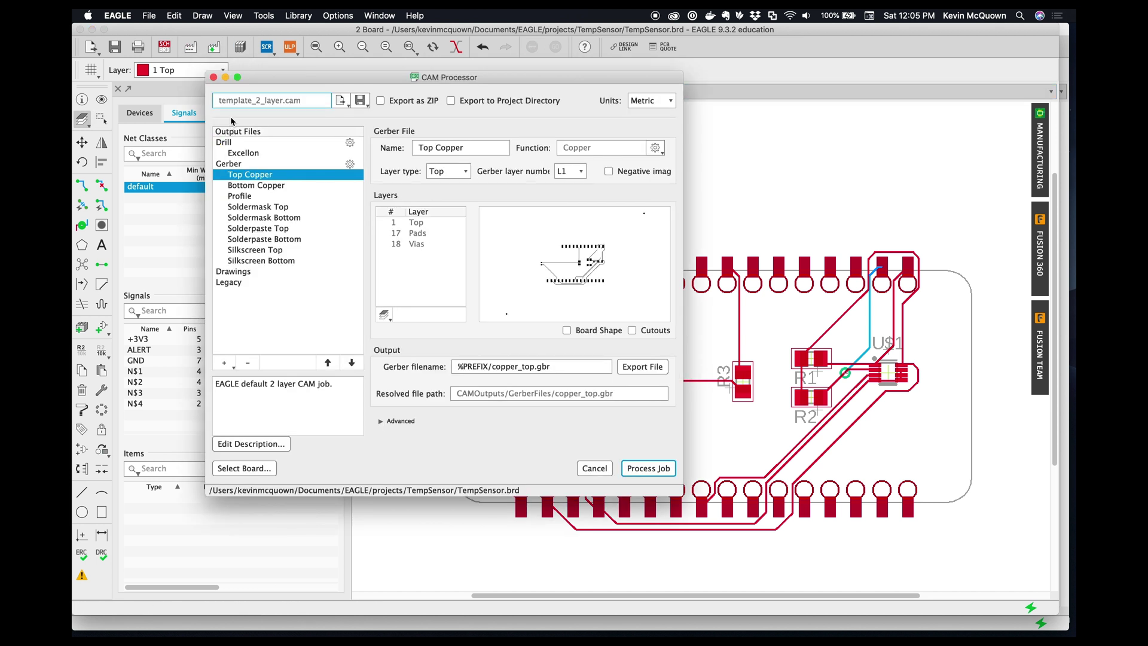
{"action": "left_click", "coordinate": [340, 101]}
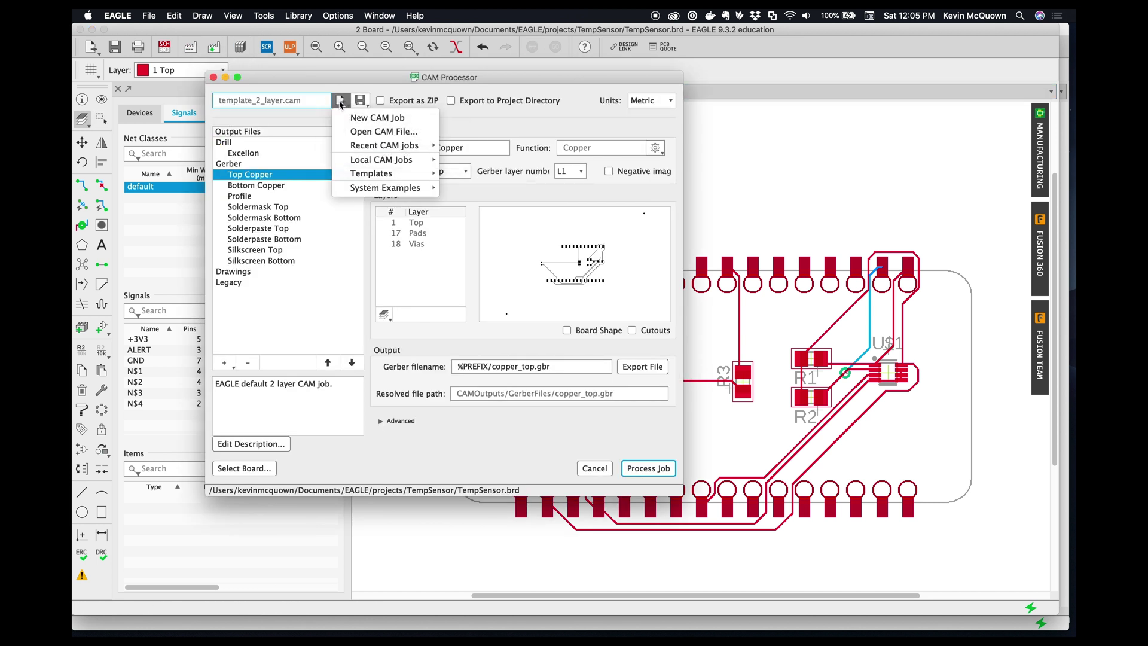
{"action": "left_click", "coordinate": [358, 132]}
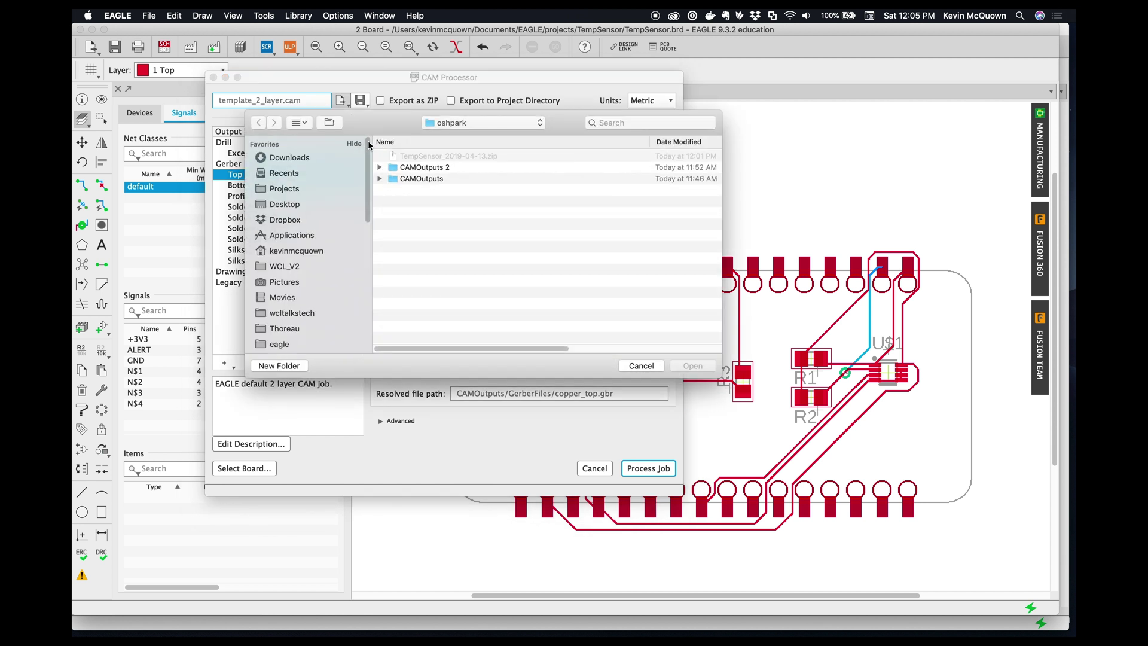
{"action": "left_click", "coordinate": [448, 123]}
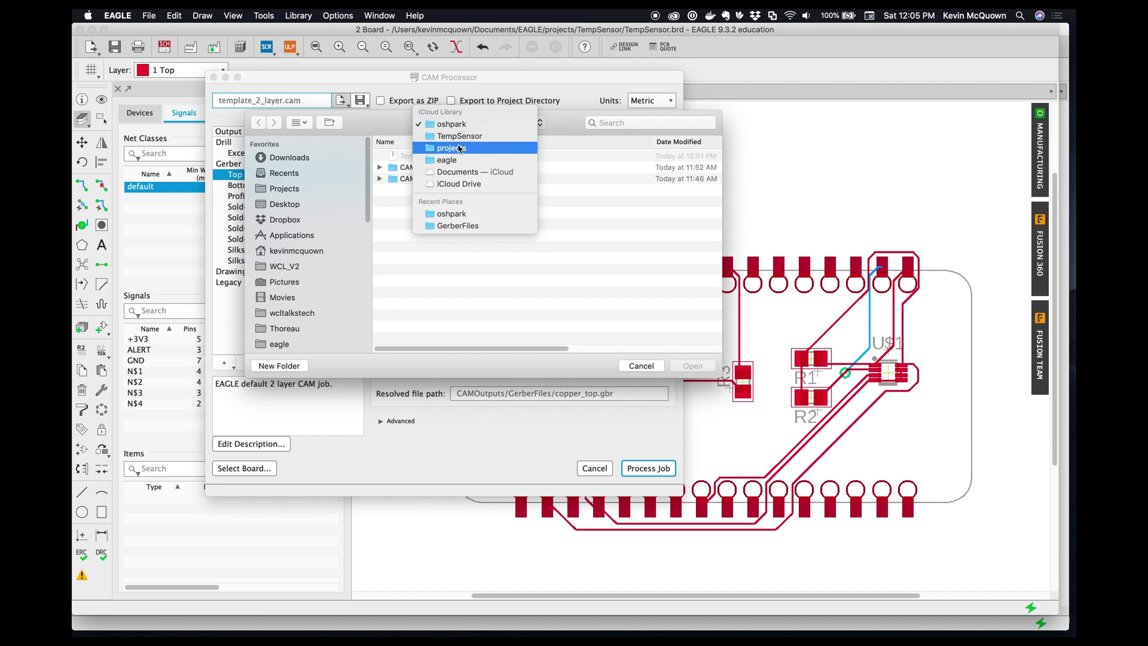
{"action": "left_click", "coordinate": [454, 159]}
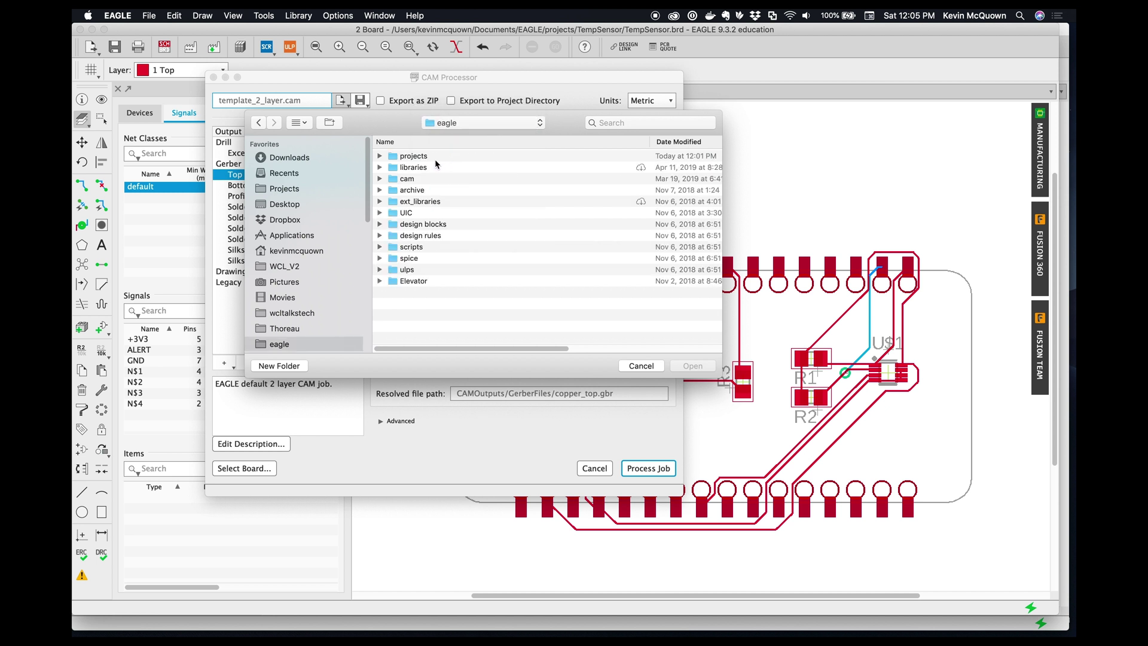
{"action": "double_click", "coordinate": [407, 179]}
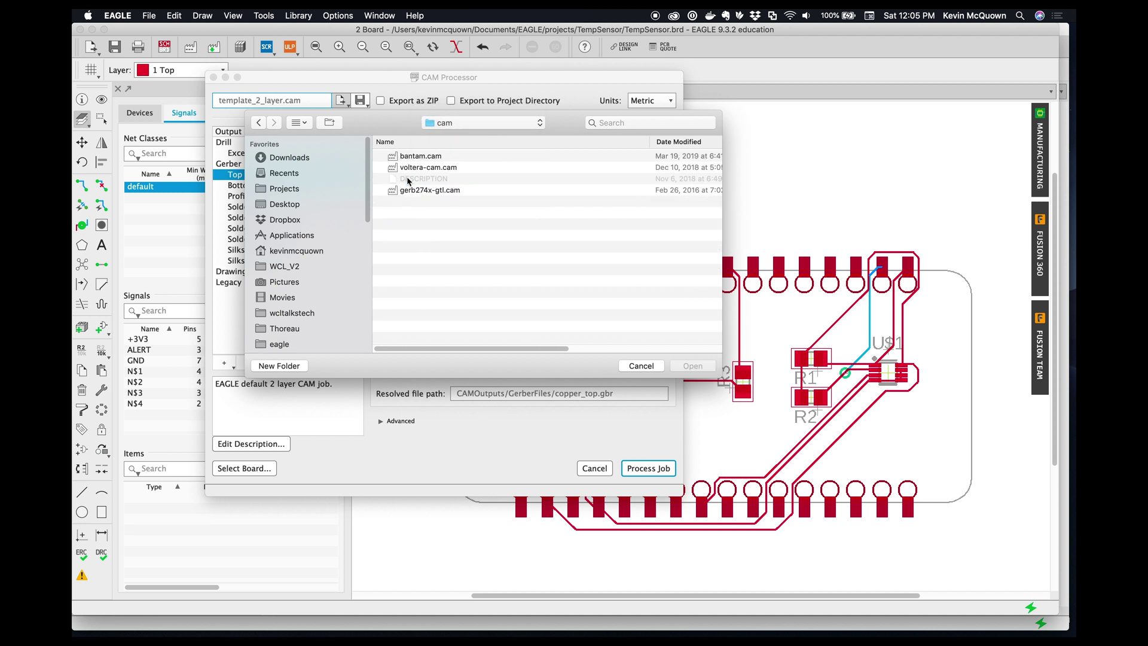
{"action": "left_click", "coordinate": [429, 168]}
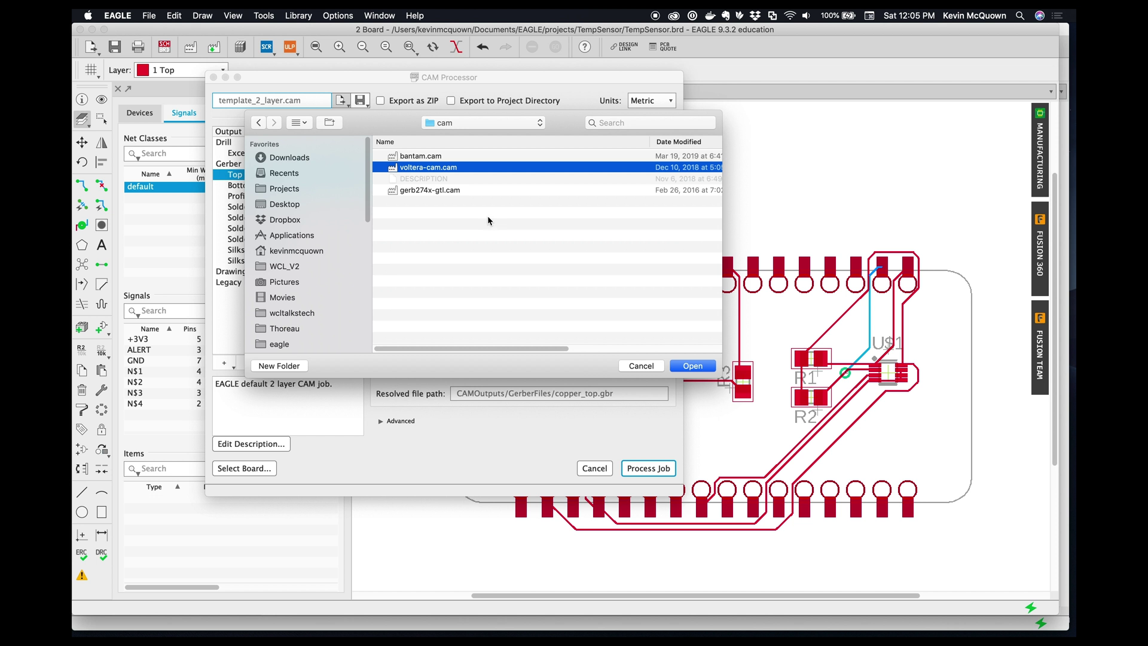
{"action": "left_click", "coordinate": [697, 371]}
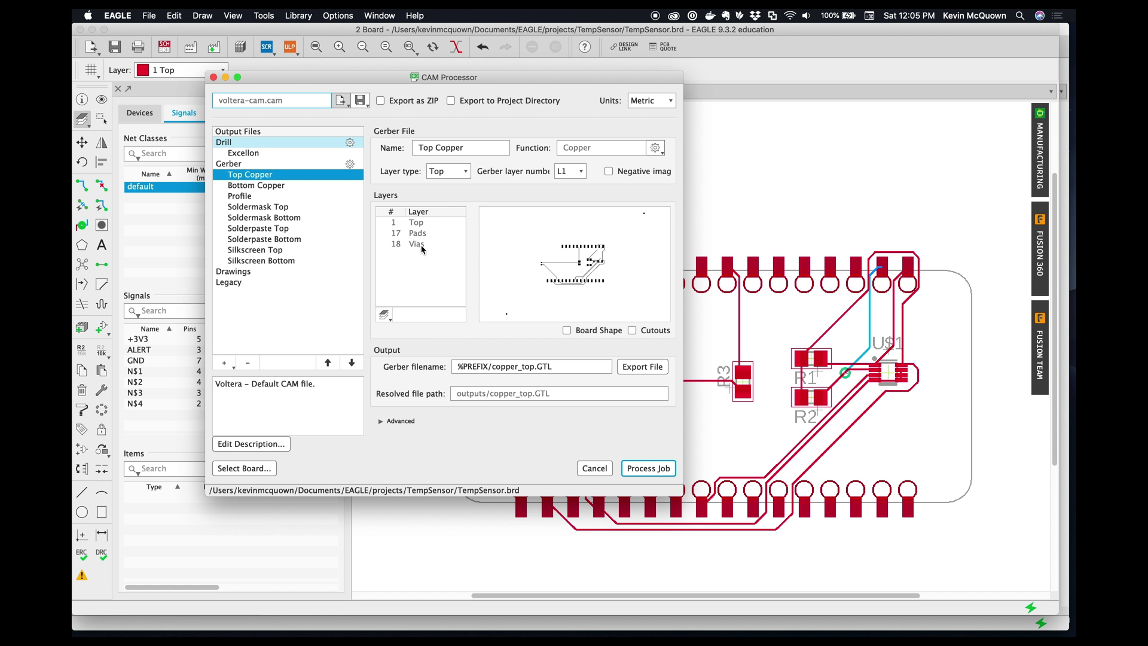
Check the Bottom Copper and Profile outputs, and process the Voltera job into the project's voltera folder, replacing the existing files.
{"action": "left_click", "coordinate": [290, 185]}
{"action": "left_click", "coordinate": [293, 196]}
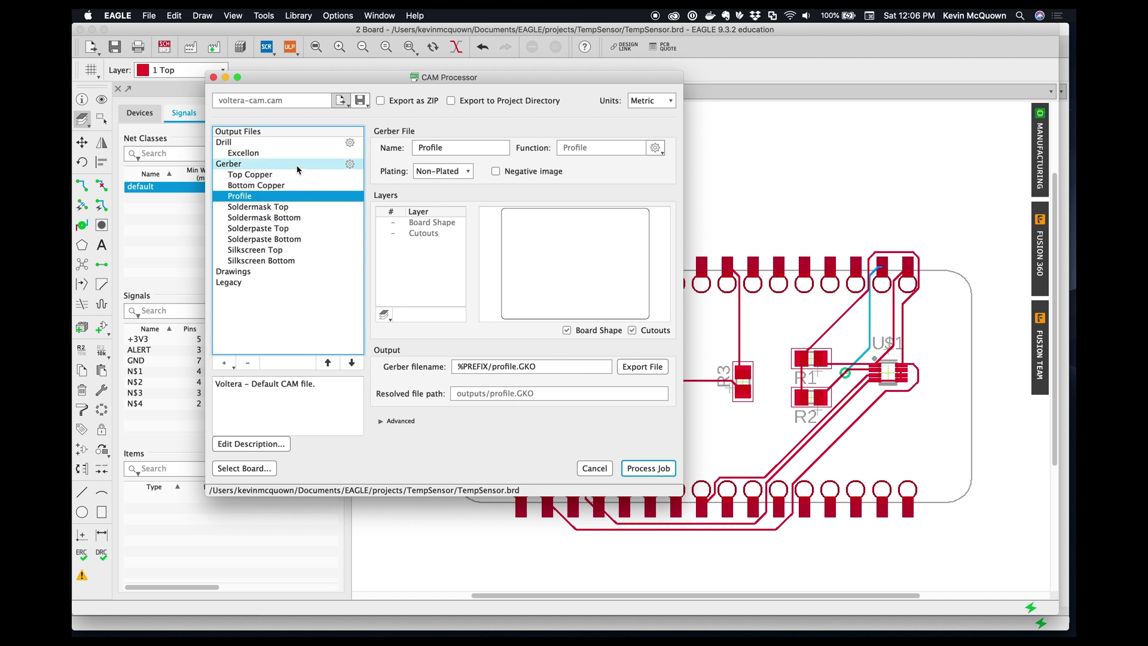
{"action": "left_click", "coordinate": [649, 469]}
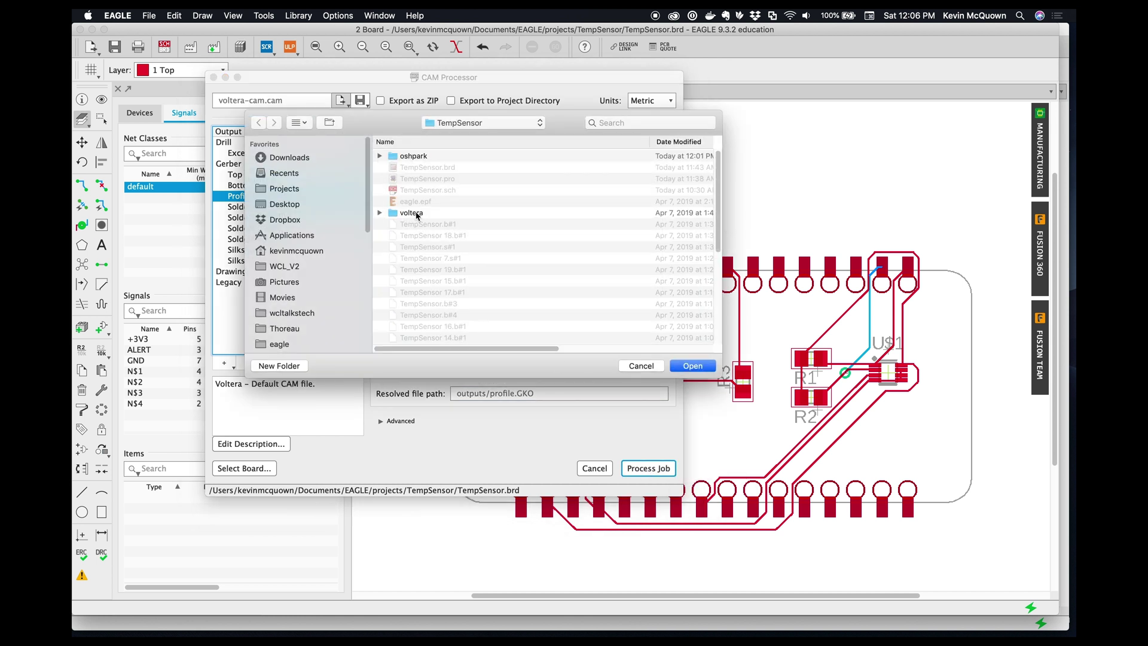
{"action": "left_click", "coordinate": [417, 214]}
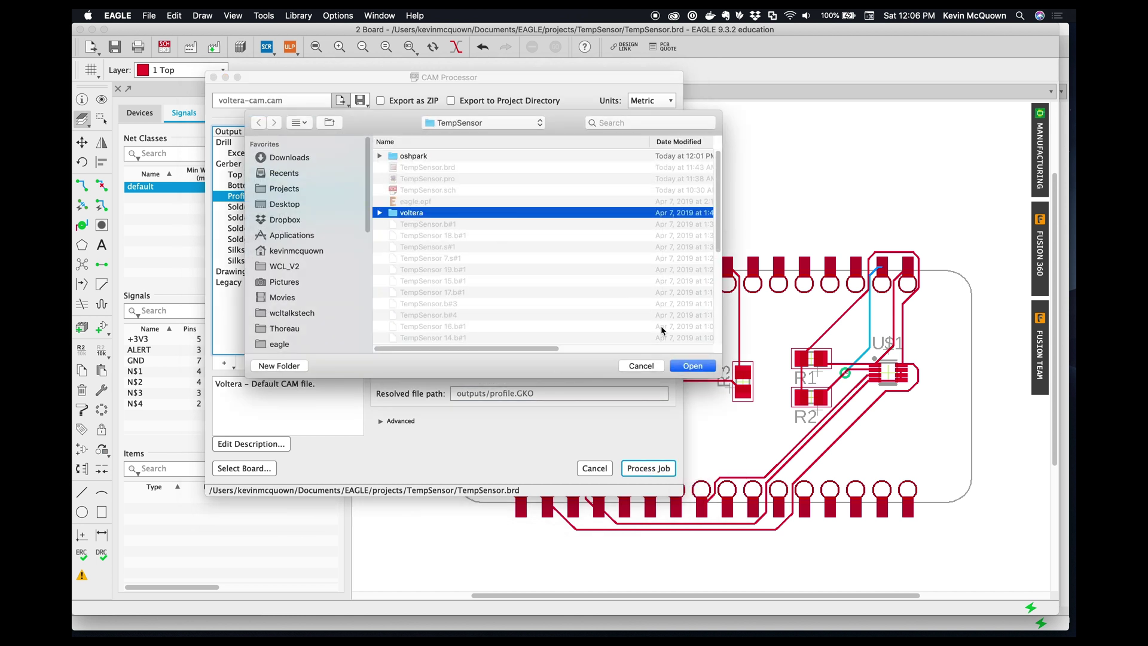
{"action": "left_click", "coordinate": [693, 366]}
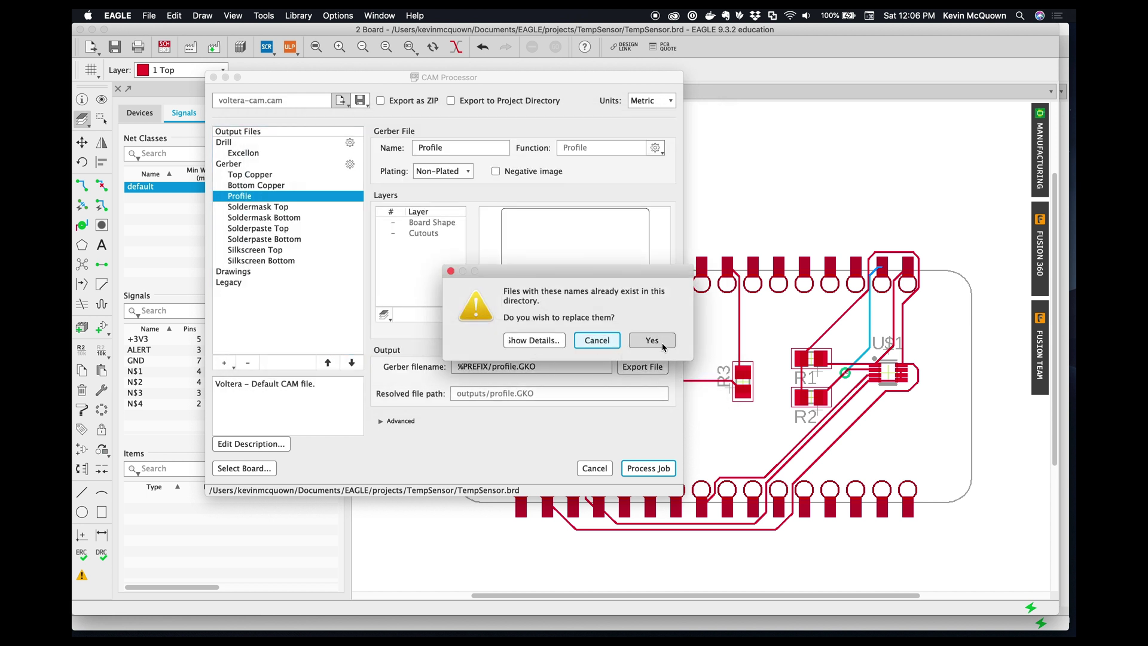
{"action": "left_click", "coordinate": [652, 340]}
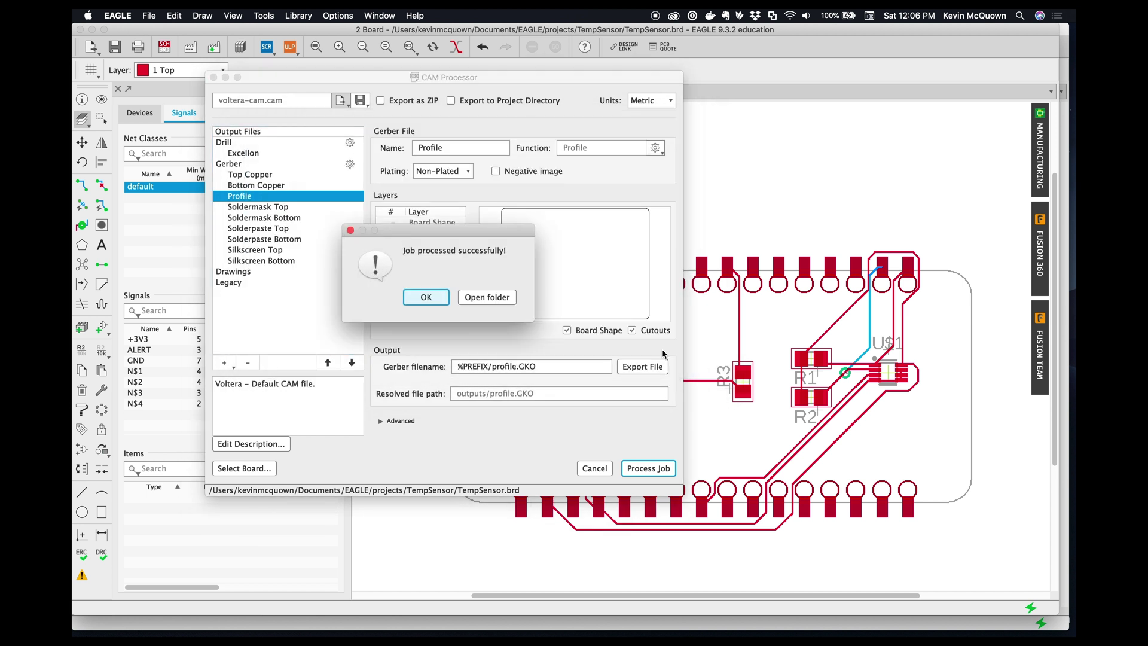
{"action": "left_click", "coordinate": [426, 298]}
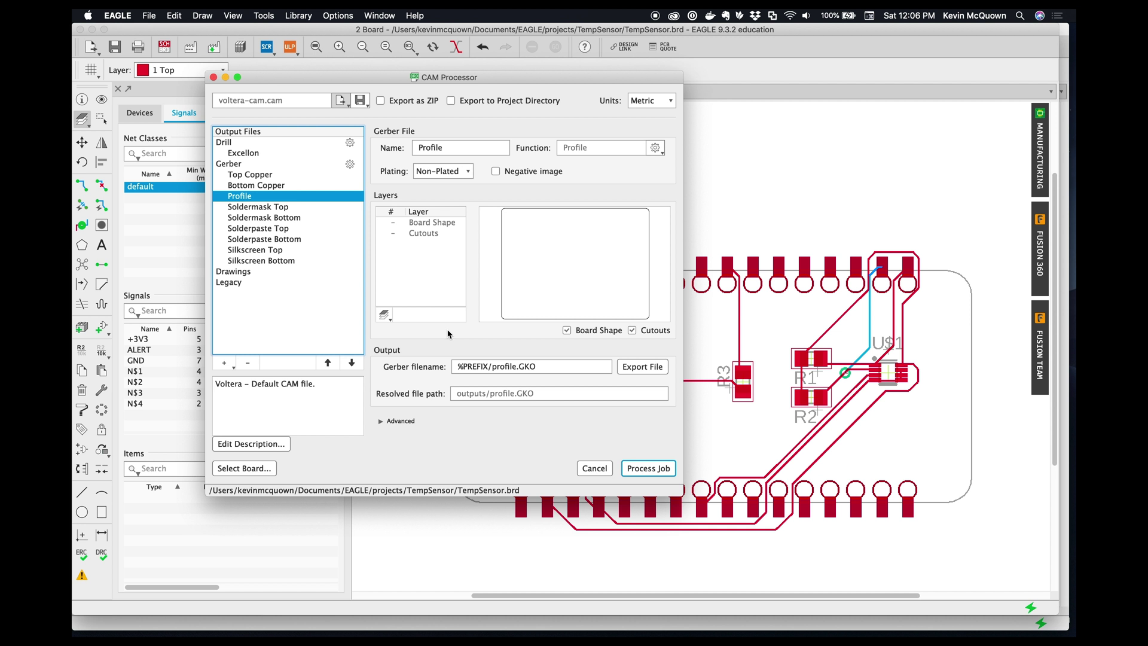
Launch the Voltera app and start an aligned print job with the CrypticKappa conductive ink.
{"action": "key", "text": "super+space"}
{"action": "type", "text": "voltera"}
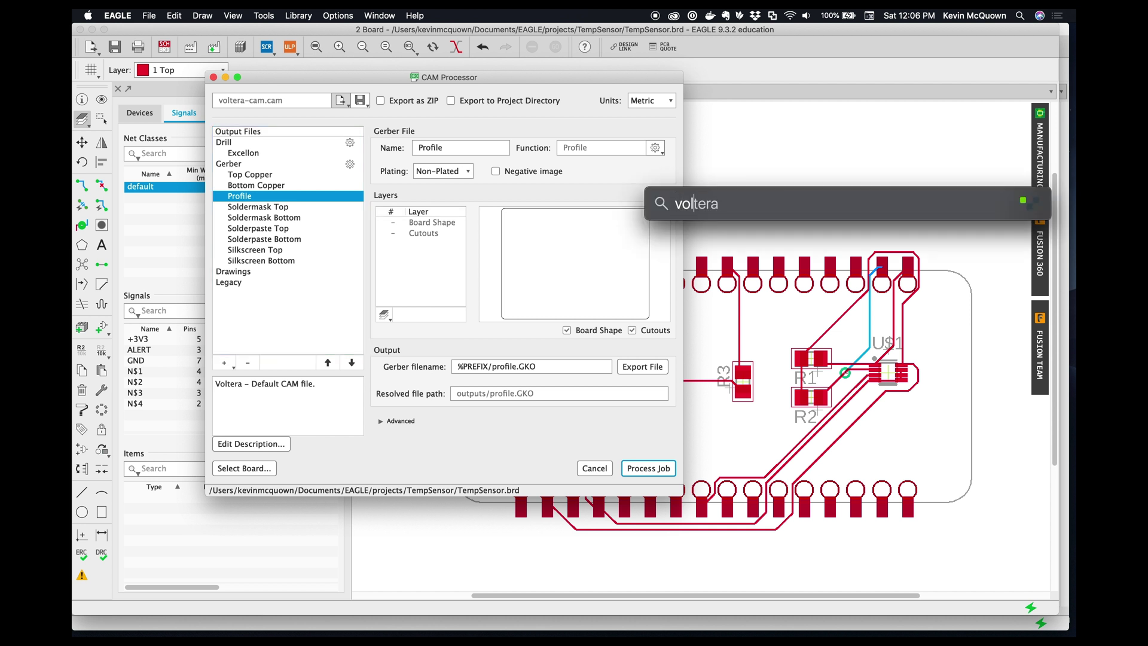
{"action": "key", "text": "Return"}
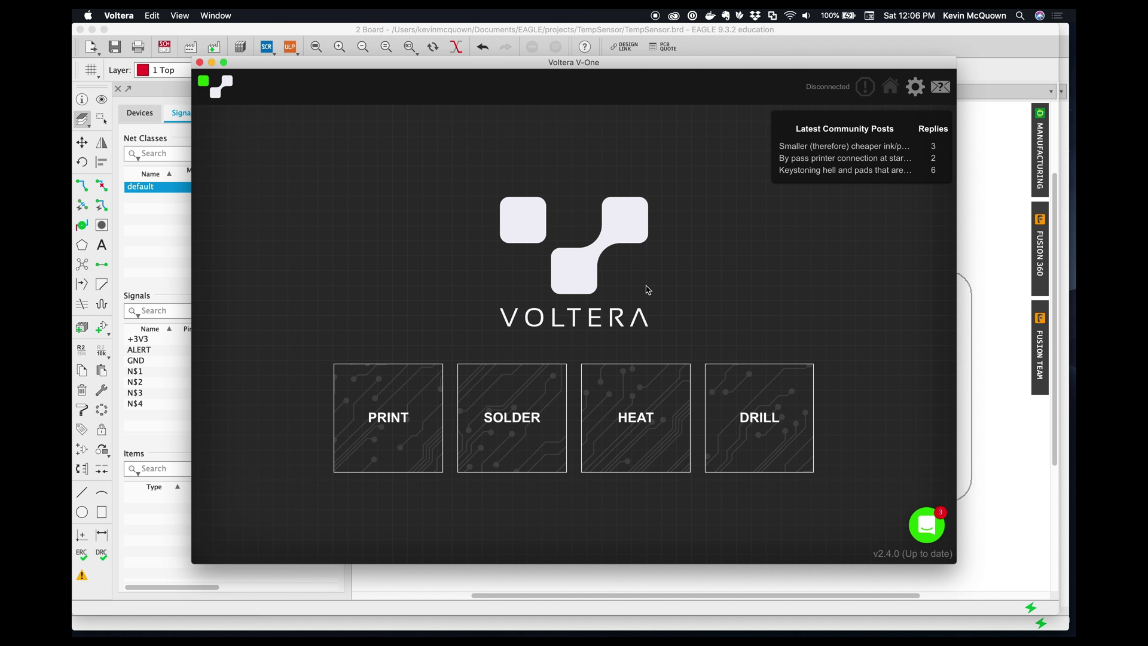
{"action": "left_click", "coordinate": [402, 418]}
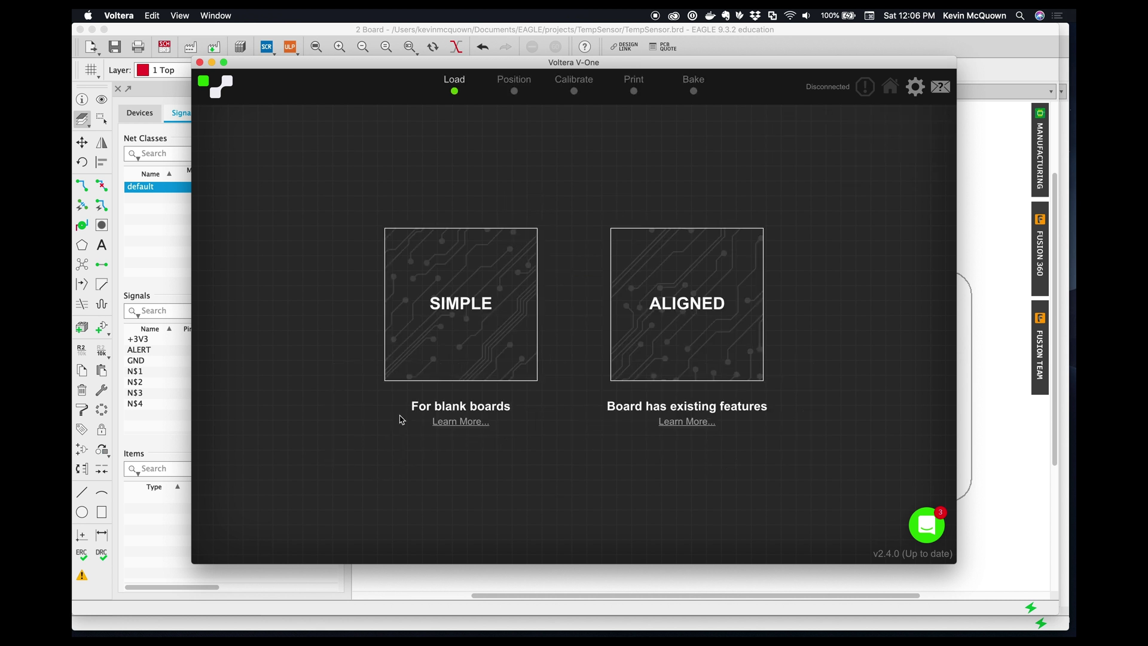
{"action": "left_click", "coordinate": [685, 329]}
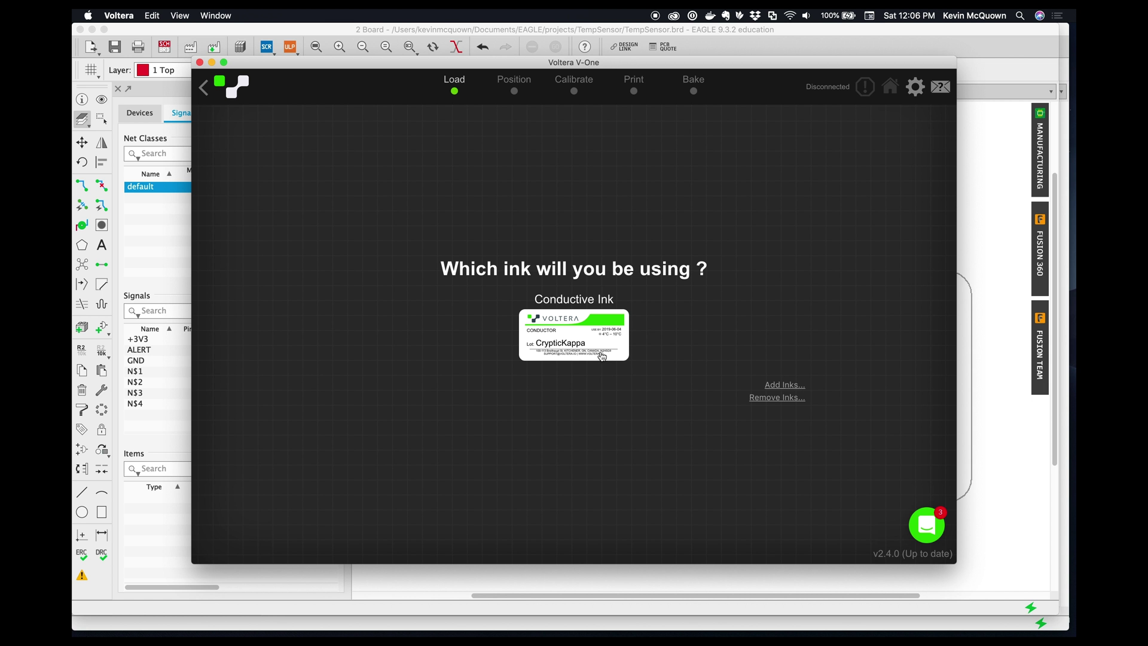
{"action": "left_click", "coordinate": [570, 355]}
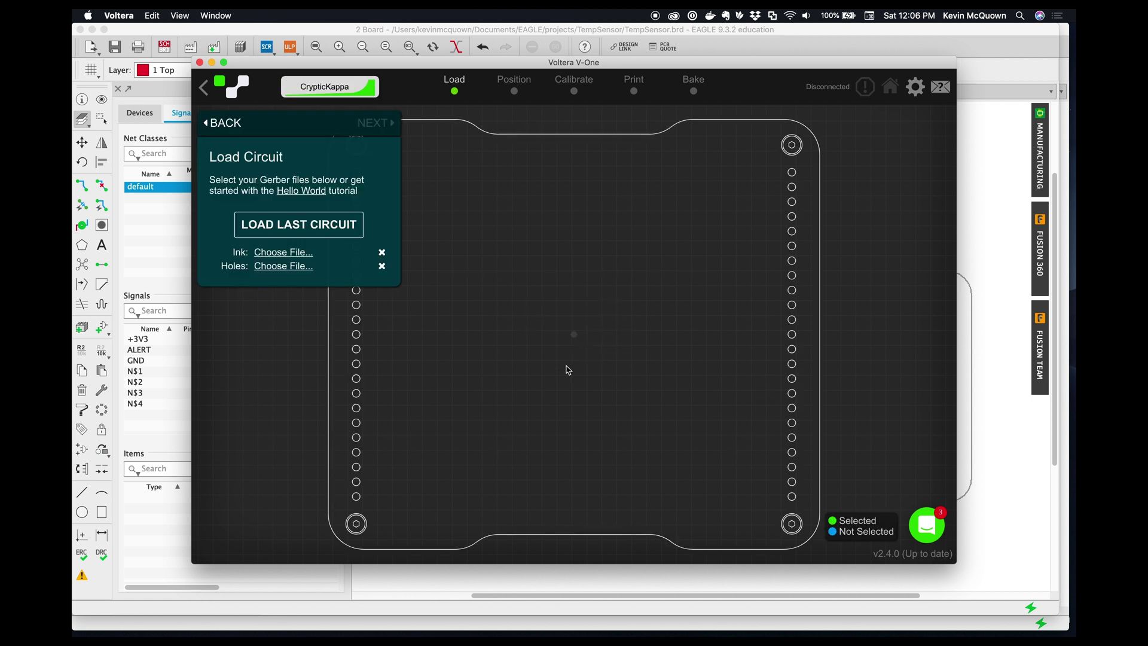
Load copper_top.GTL from the TempSensor project's voltera/outputs folder as the circuit's ink layer.
{"action": "left_click", "coordinate": [283, 271]}
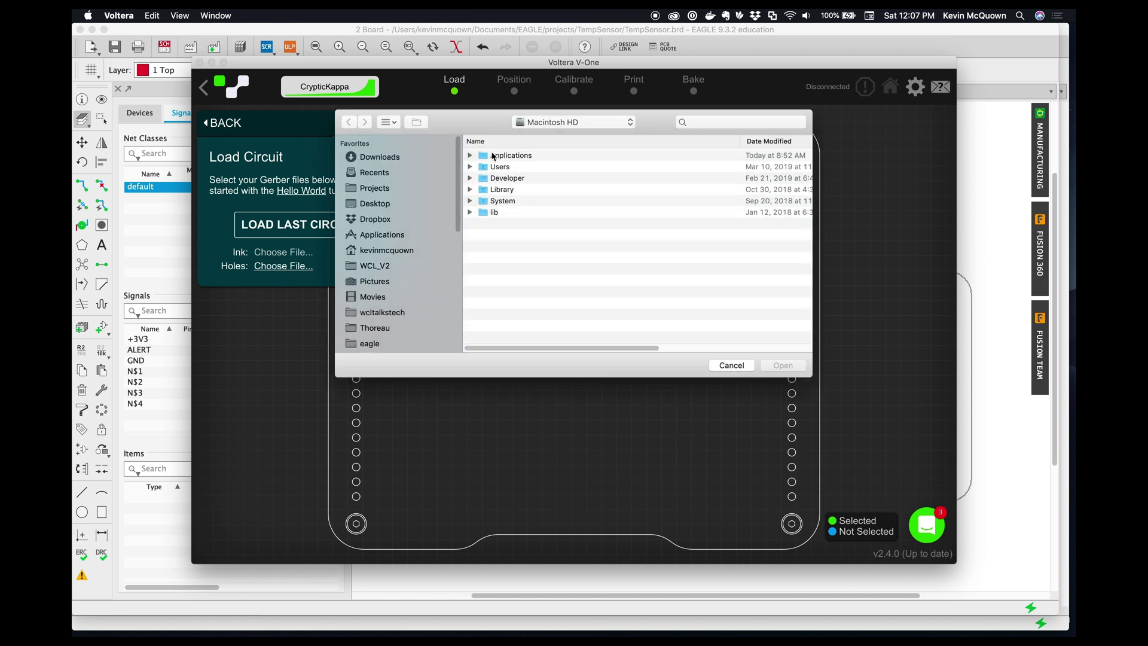
{"action": "left_click", "coordinate": [381, 344]}
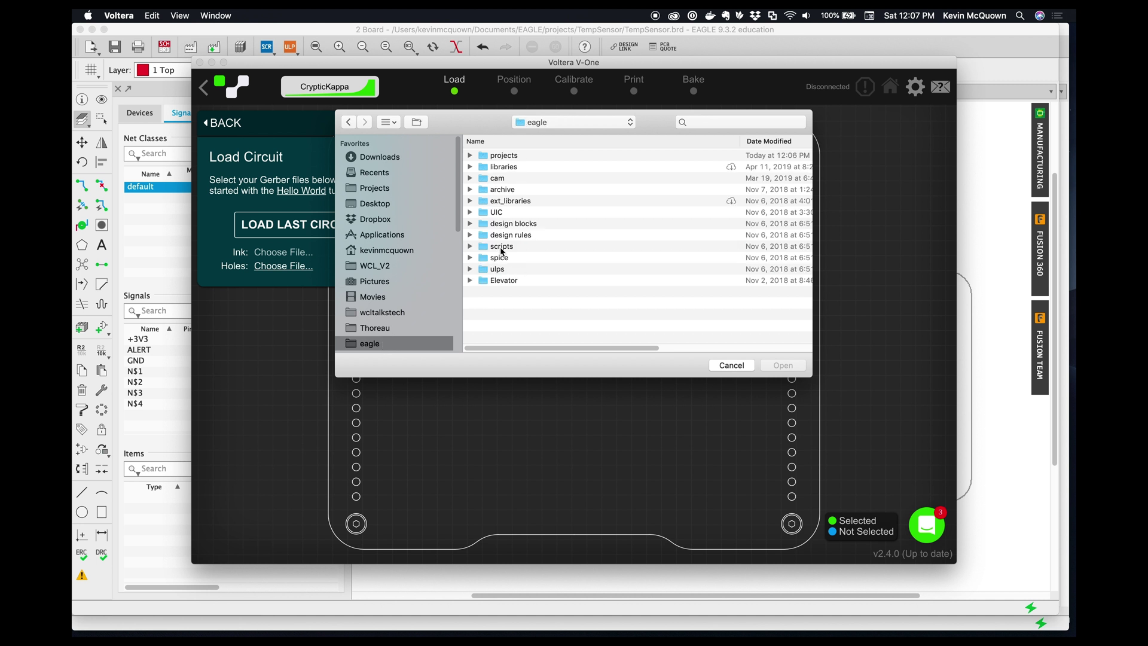
{"action": "double_click", "coordinate": [492, 157]}
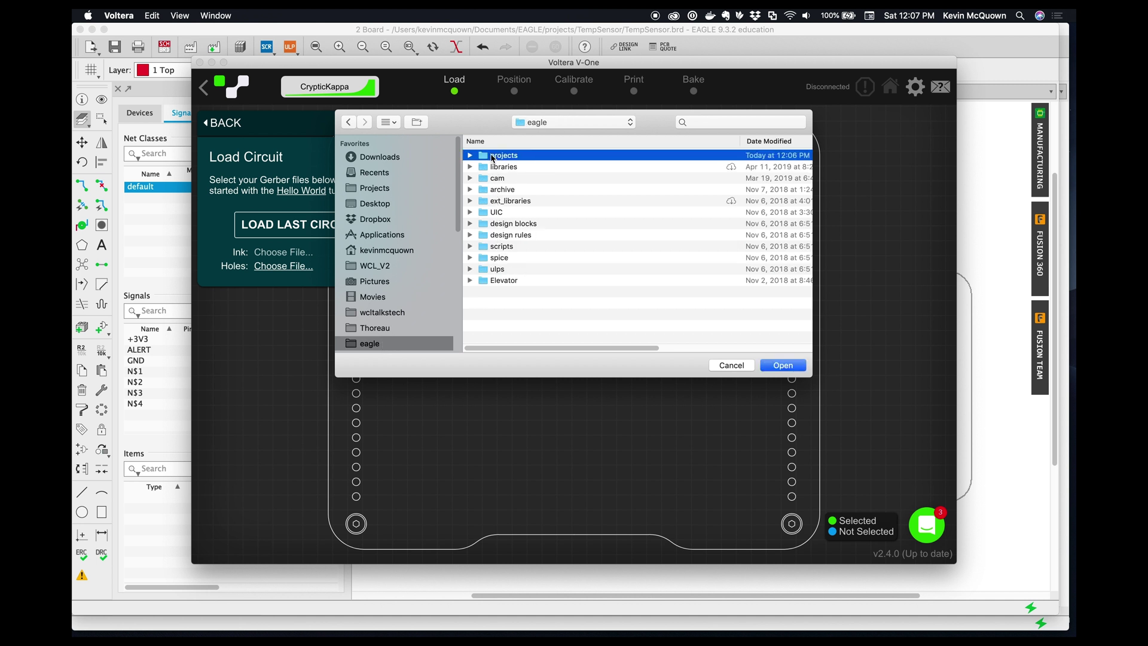
{"action": "double_click", "coordinate": [493, 157]}
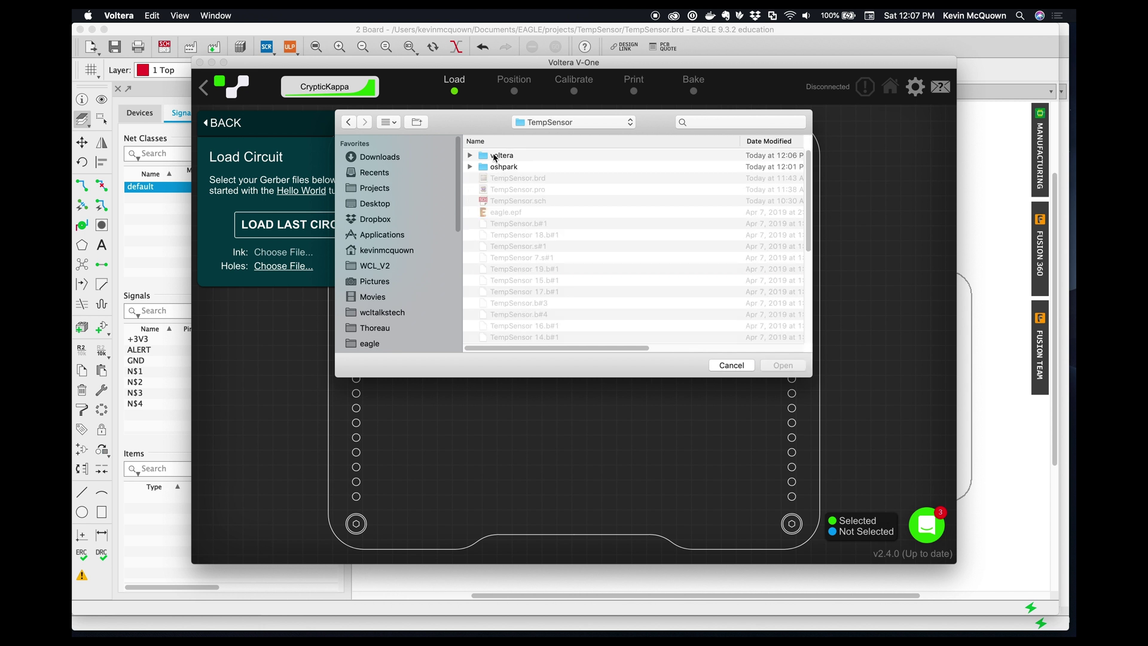
{"action": "double_click", "coordinate": [493, 157]}
{"action": "double_click", "coordinate": [494, 157]}
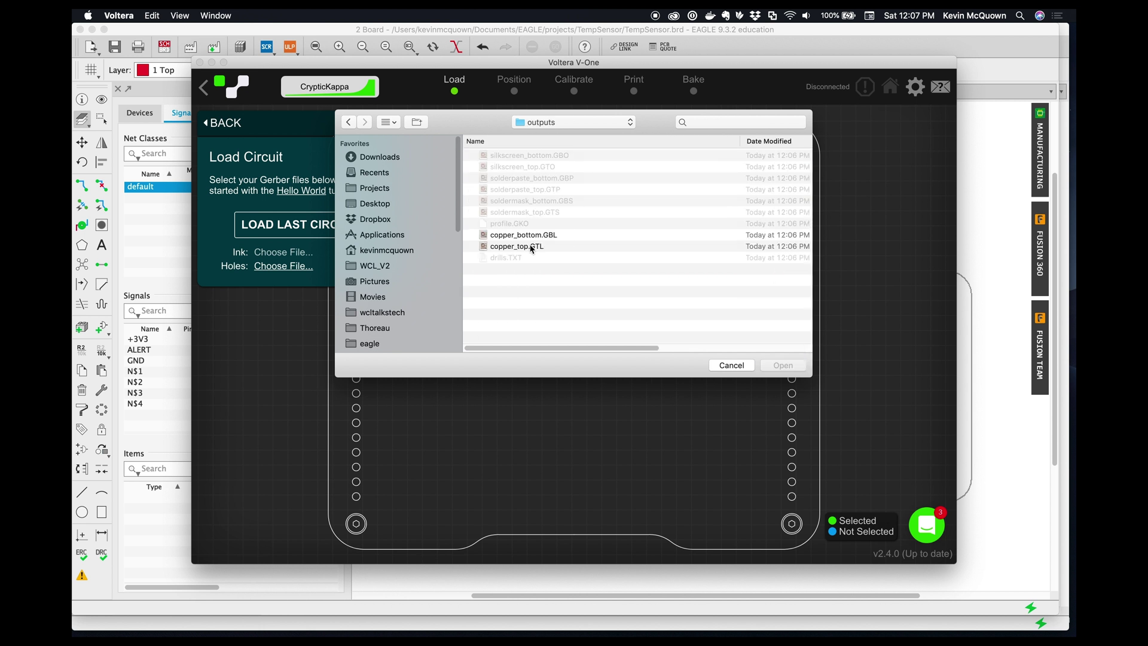
{"action": "left_click", "coordinate": [525, 248]}
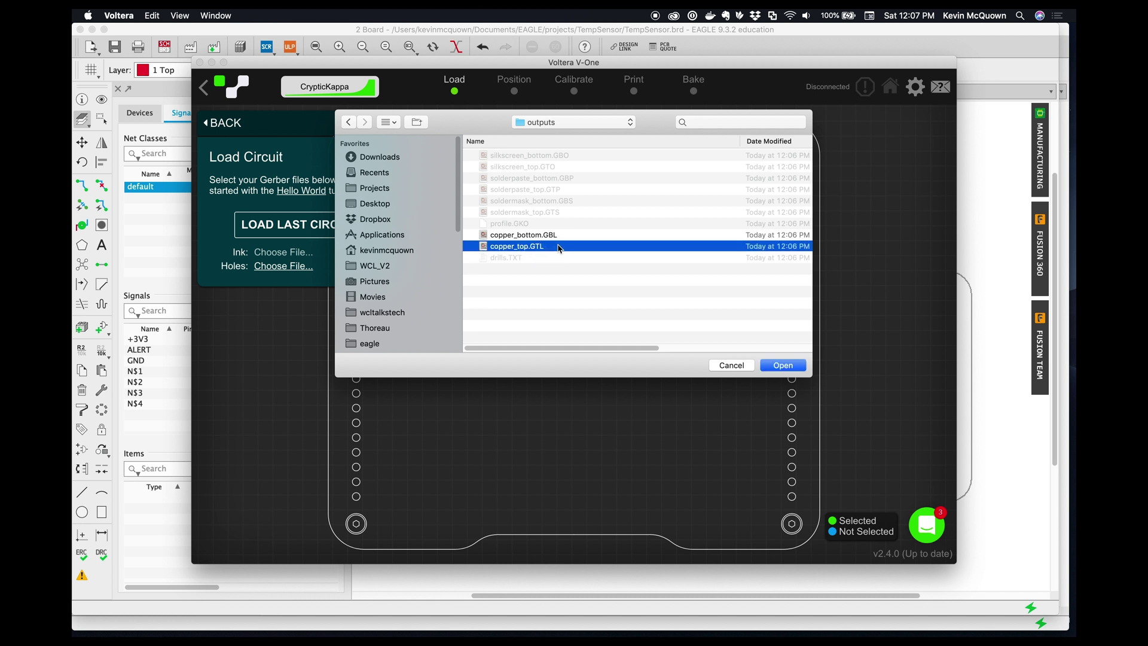
{"action": "left_click", "coordinate": [783, 366]}
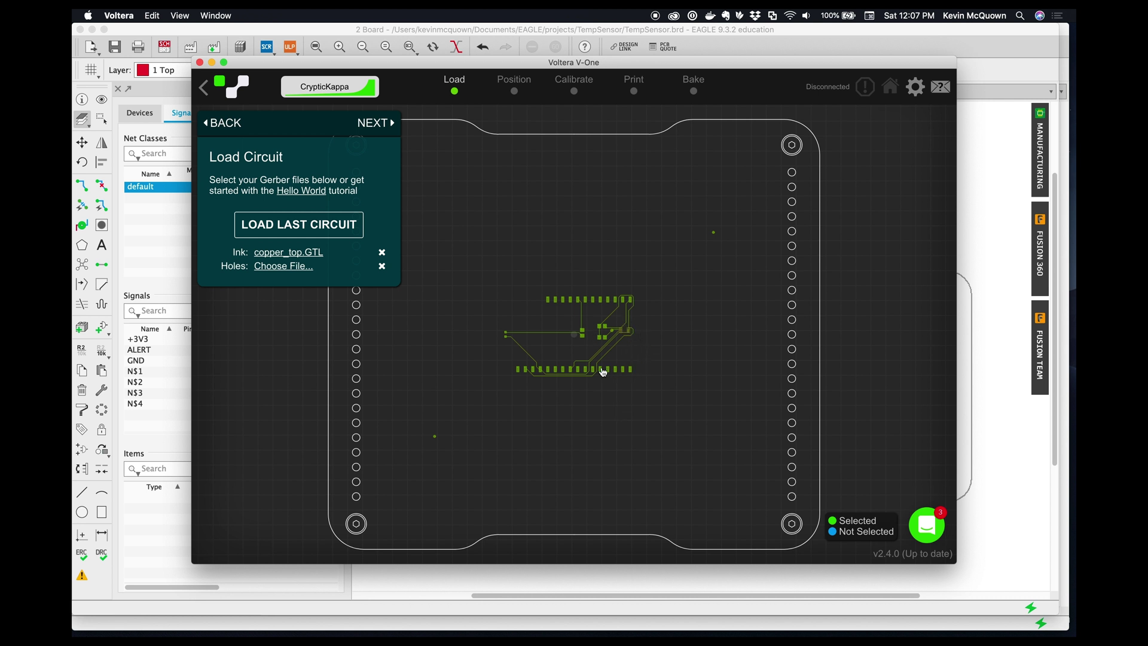
Load drills.TXT from the same outputs folder as the circuit's holes file.
{"action": "left_click", "coordinate": [292, 267]}
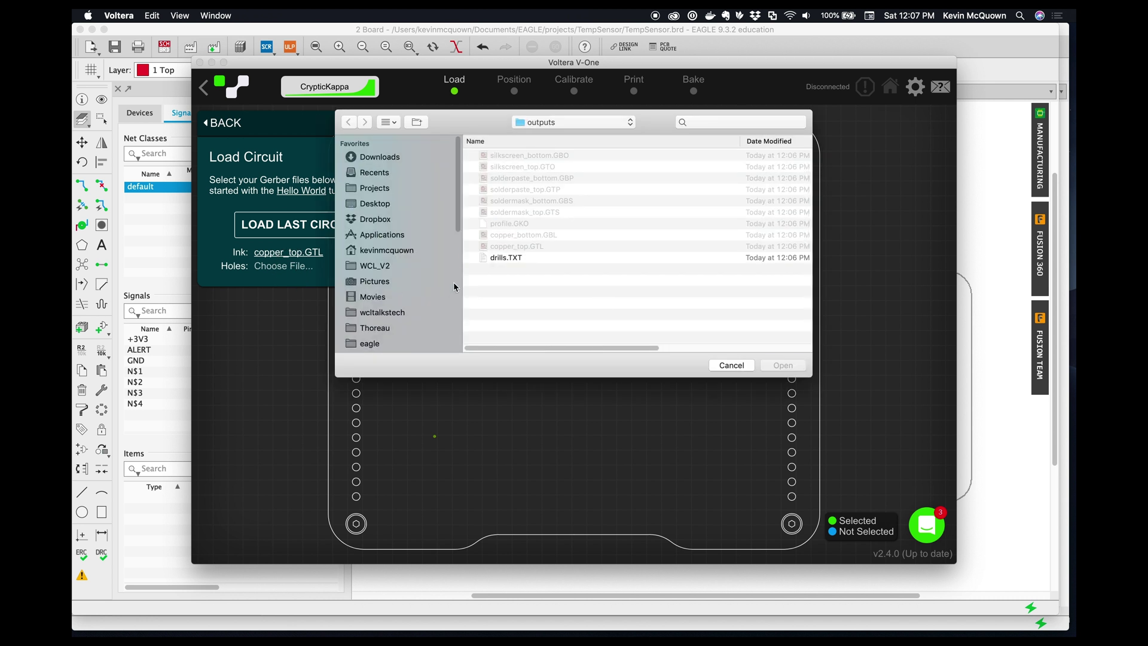
{"action": "left_click", "coordinate": [539, 257]}
{"action": "left_click", "coordinate": [787, 366]}
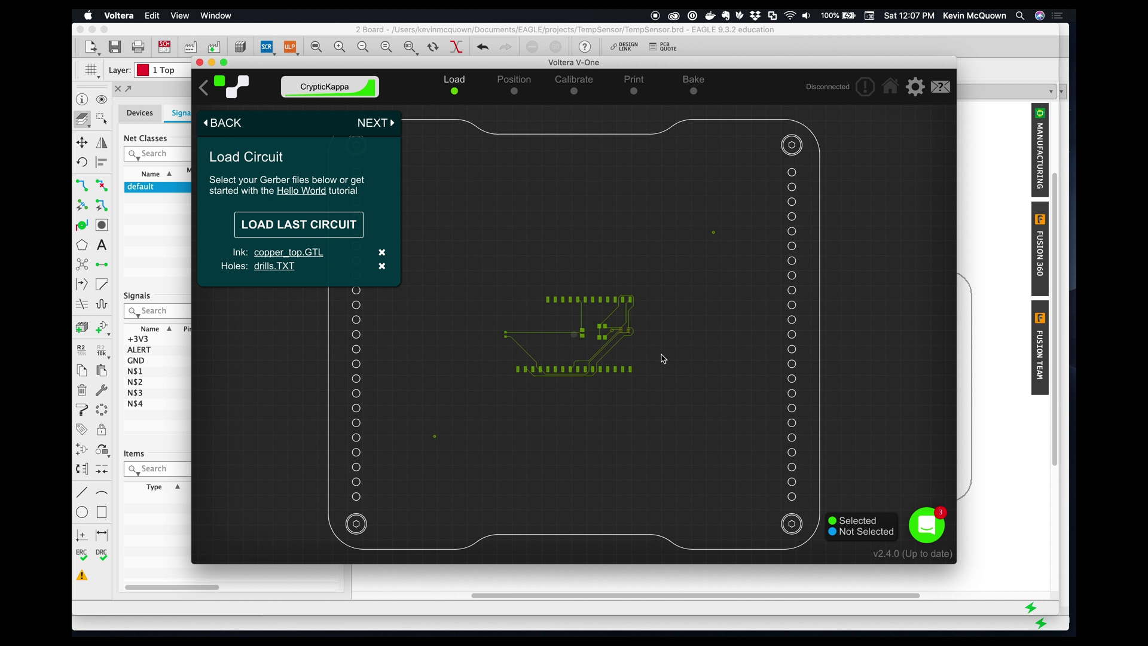
Examine the loaded circuit's traces, pads and via hole up close and as a whole.
{"action": "scroll", "coordinate": [663, 356], "scroll_direction": "up", "scroll_amount": 4}
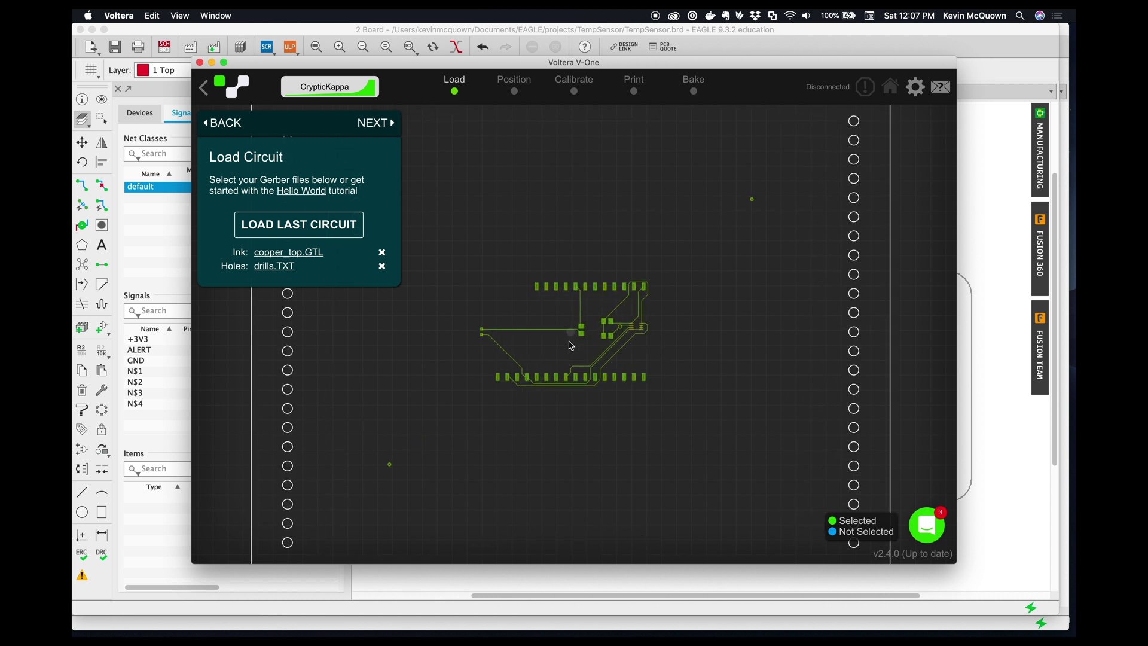
{"action": "scroll", "coordinate": [682, 341], "scroll_direction": "up", "scroll_amount": 3}
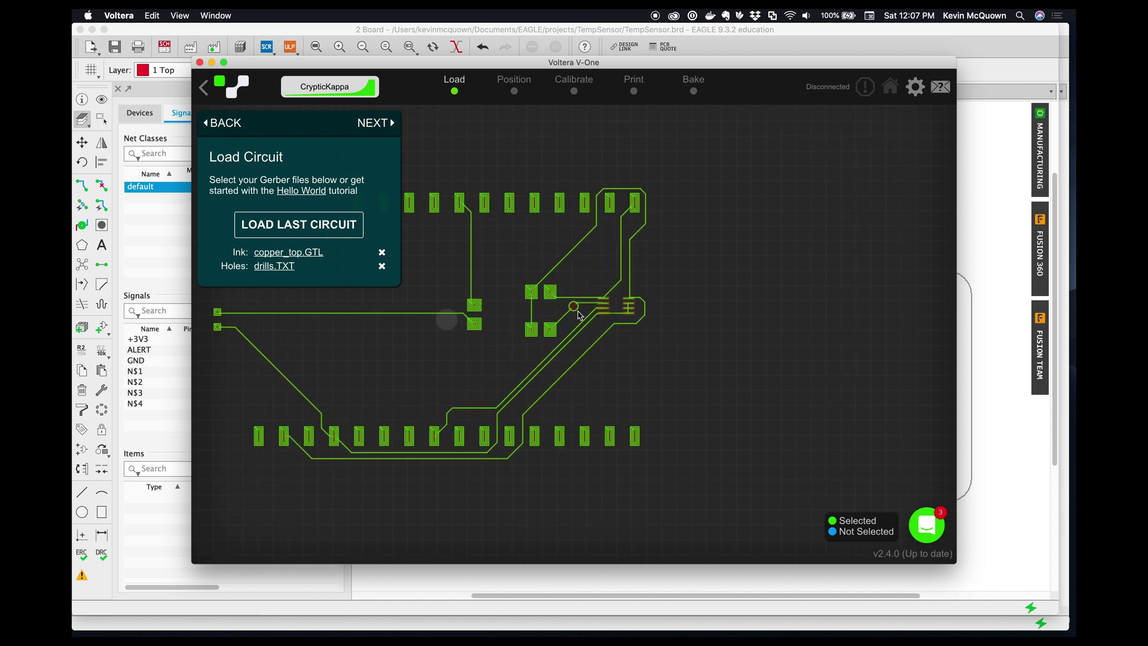
{"action": "scroll", "coordinate": [579, 316], "scroll_direction": "up", "scroll_amount": 3}
{"action": "scroll", "coordinate": [577, 316], "scroll_direction": "up", "scroll_amount": 4}
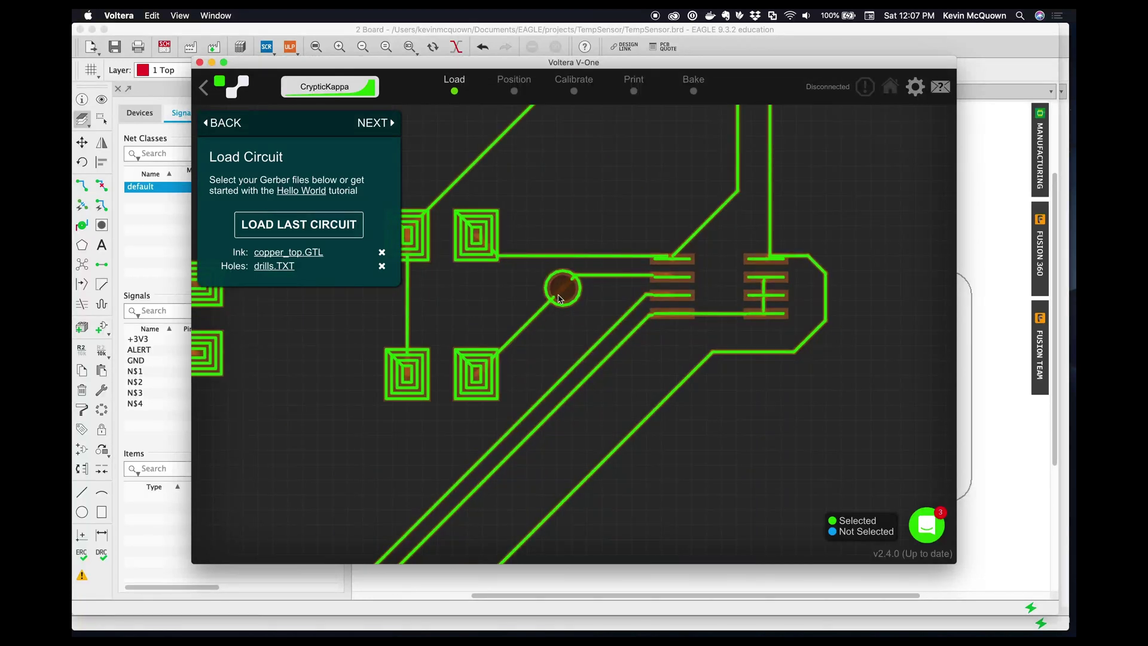
{"action": "scroll", "coordinate": [570, 299], "scroll_direction": "down", "scroll_amount": 8}
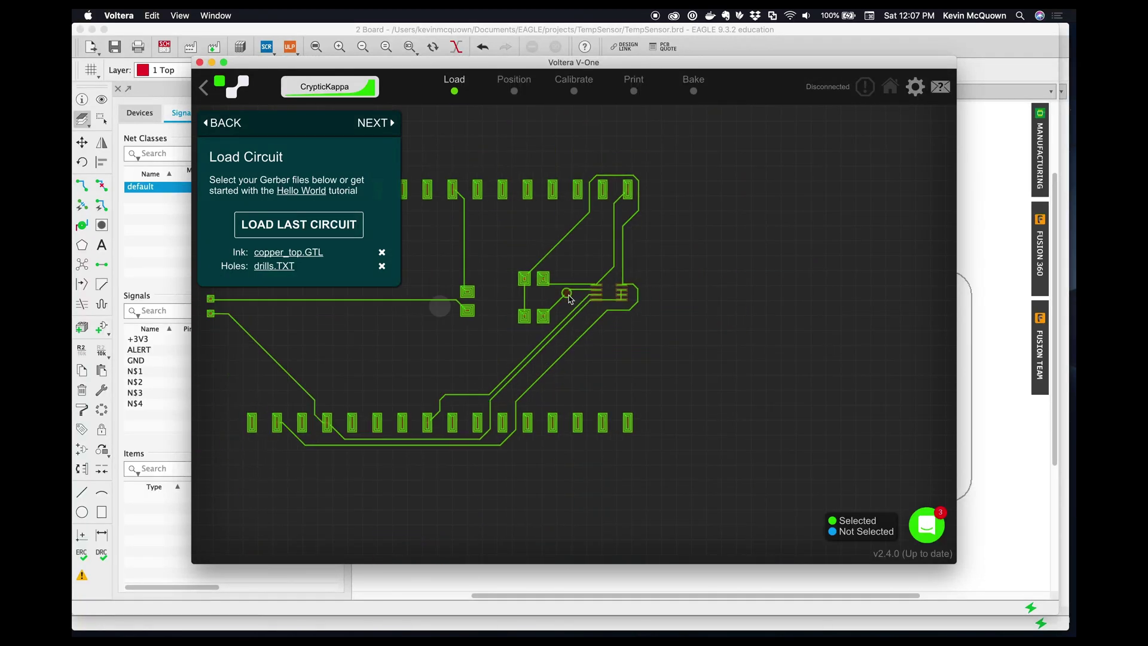
{"action": "scroll", "coordinate": [823, 346], "scroll_direction": "down", "scroll_amount": 3}
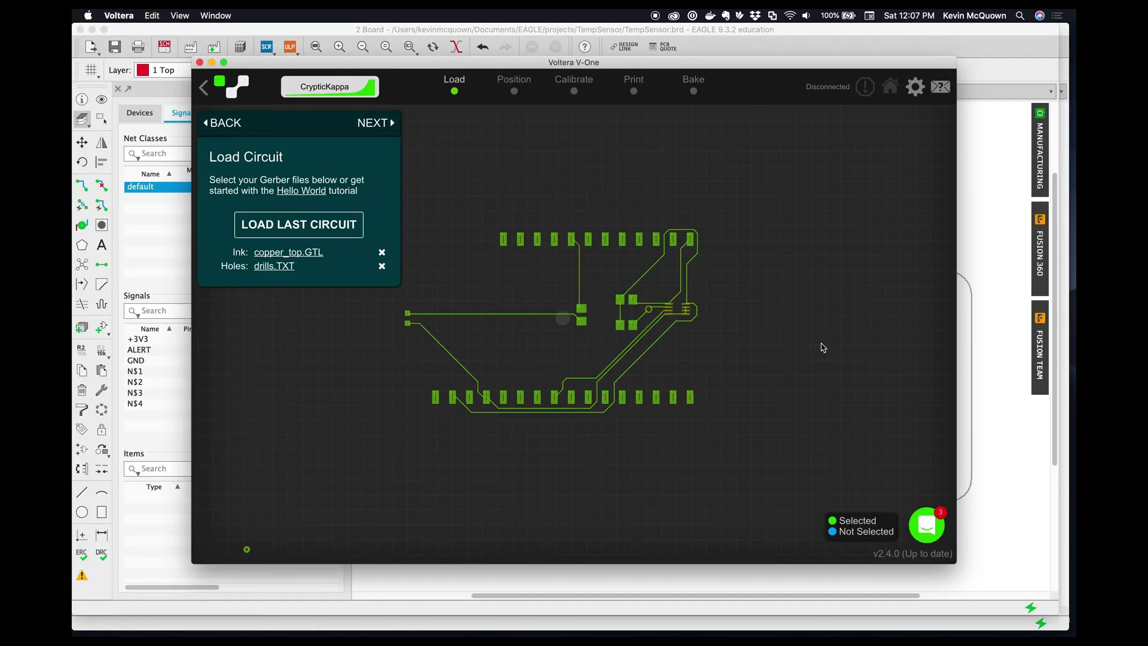
{"action": "scroll", "coordinate": [760, 370], "scroll_direction": "up", "scroll_amount": 2}
{"action": "scroll", "coordinate": [759, 369], "scroll_direction": "up", "scroll_amount": 2}
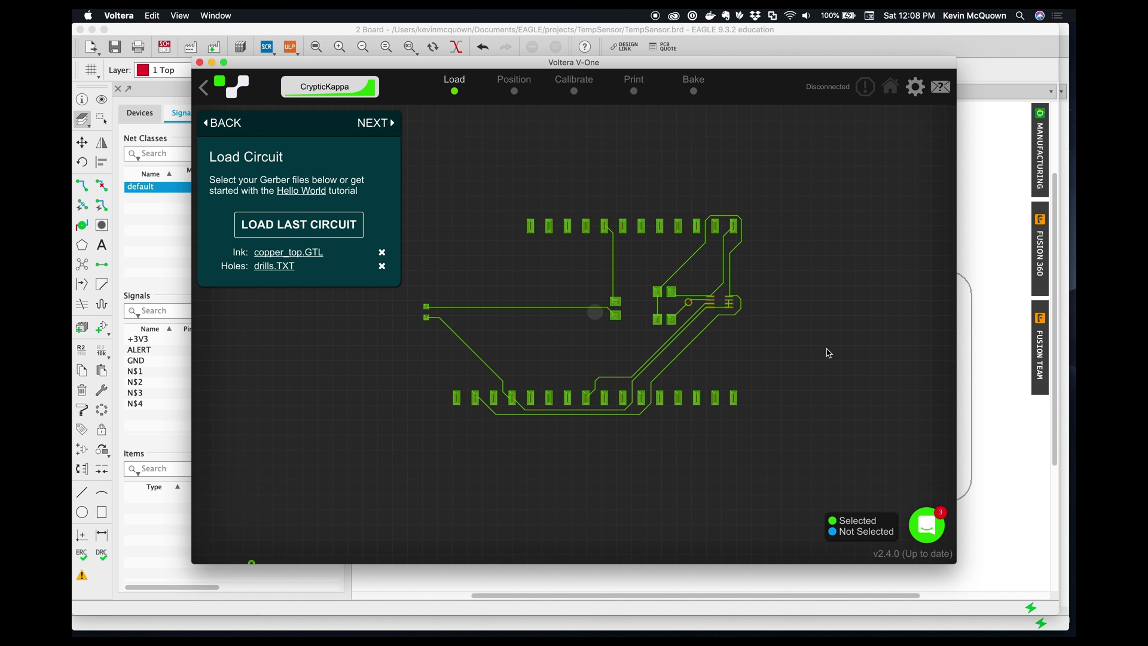